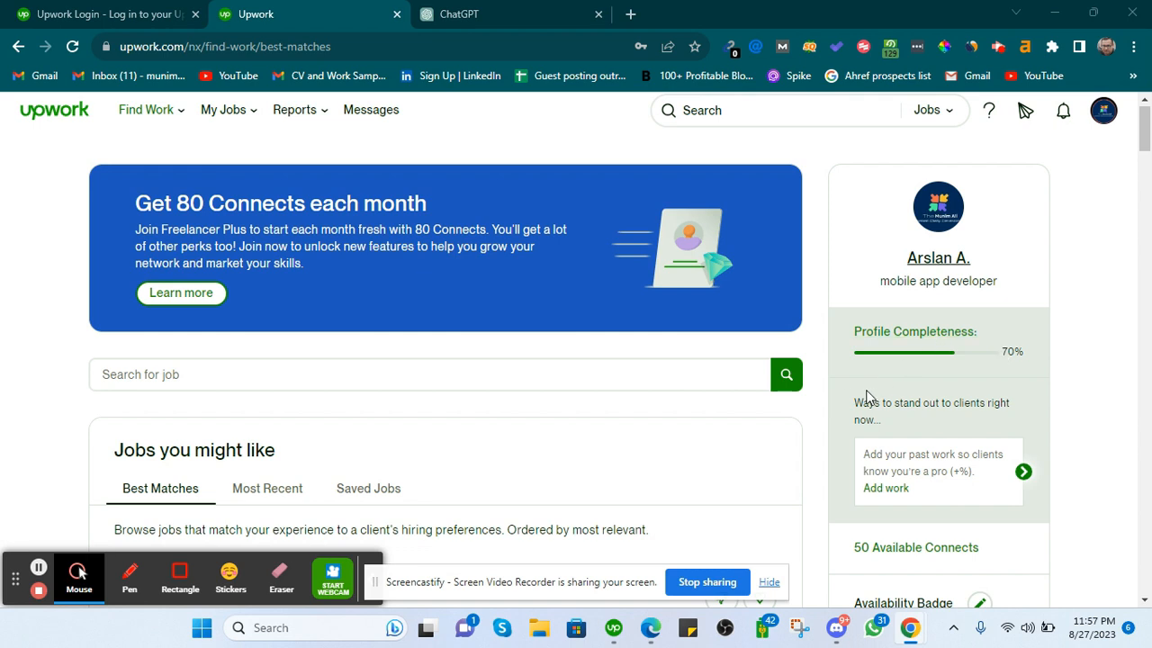
# Open your freelancer profile from the Find Work page in a new browser tab.
pyautogui.scroll(1, 813, 405)
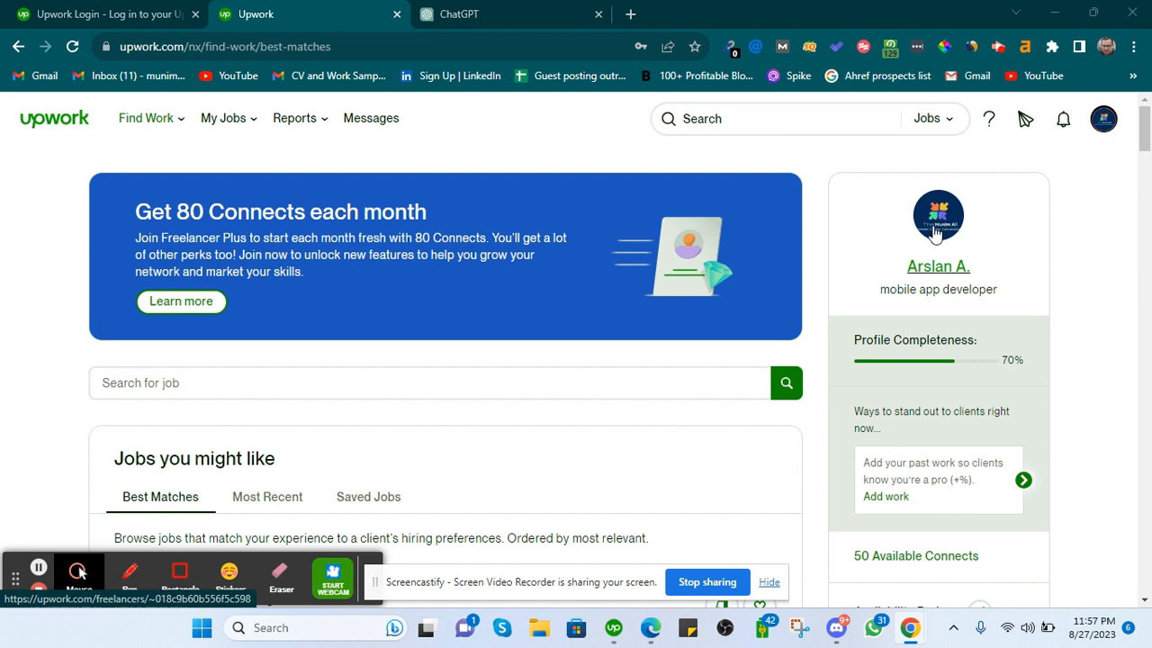
pyautogui.rightClick(938, 270)
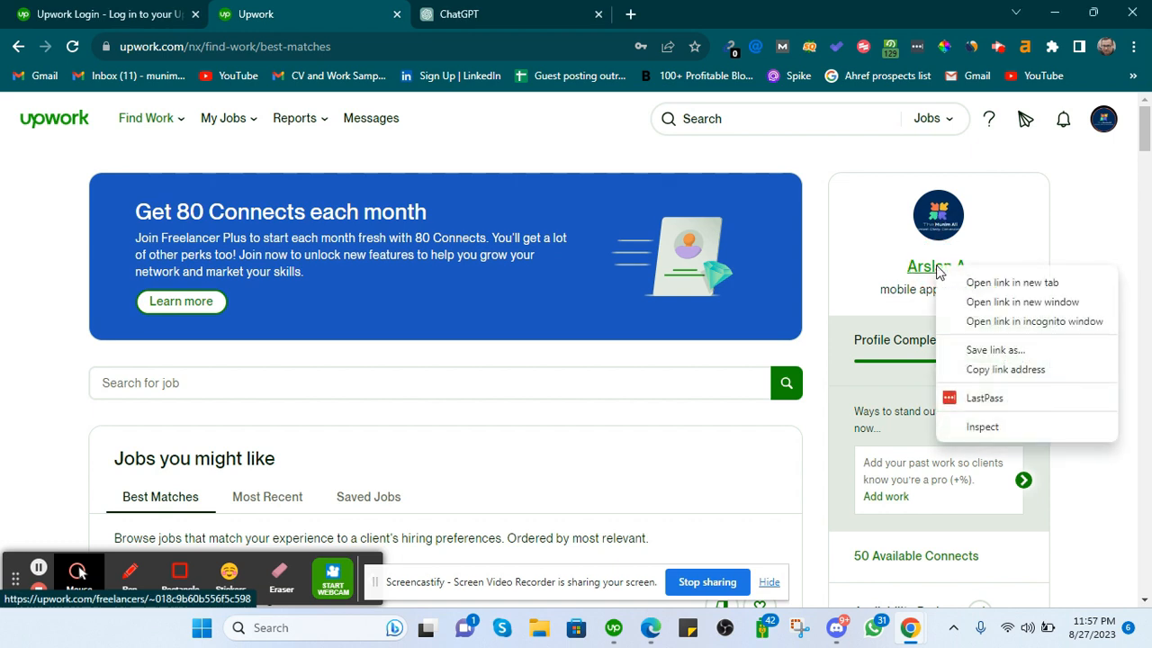
pyautogui.click(967, 280)
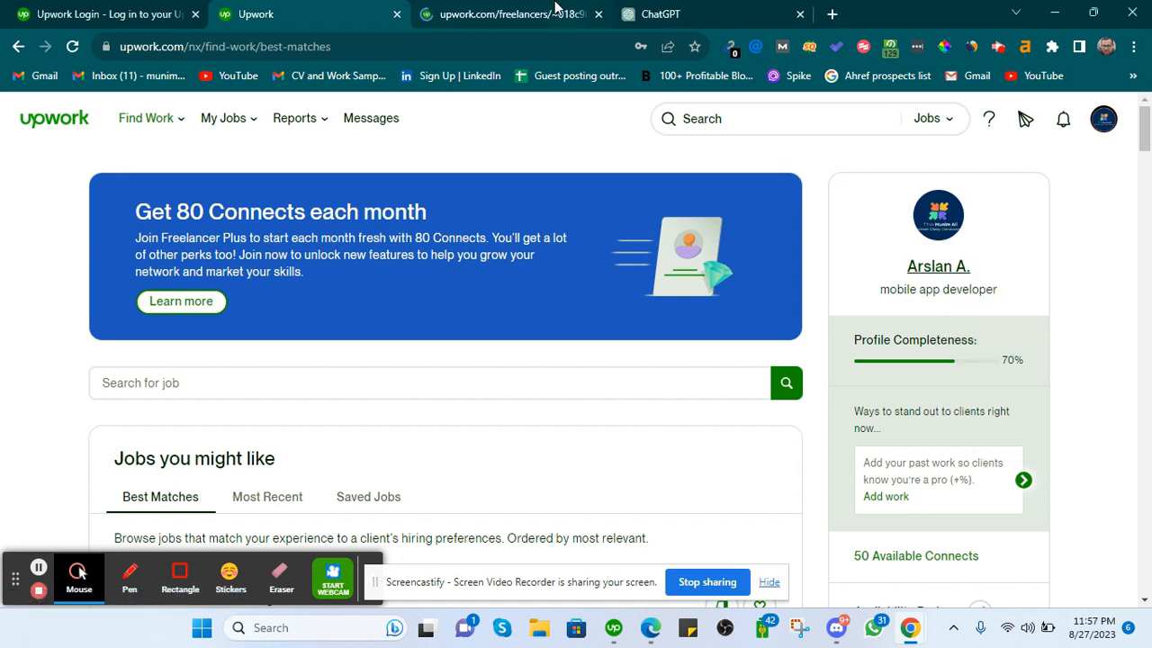
pyautogui.click(556, 9)
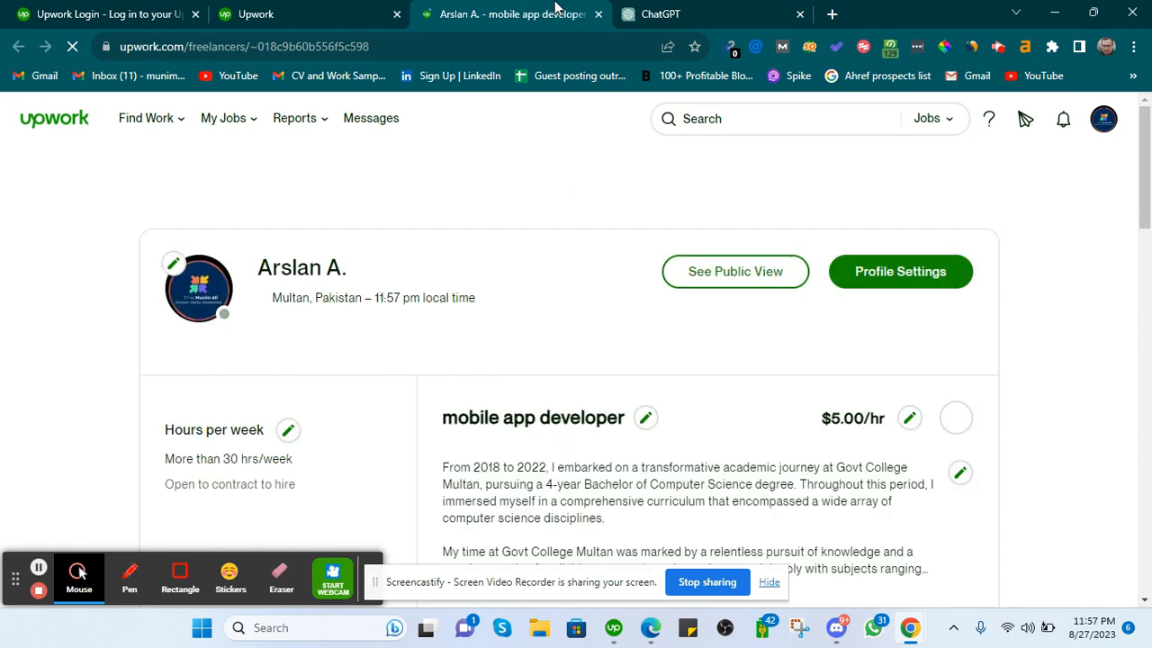
pyautogui.scroll(-2, 440, 319)
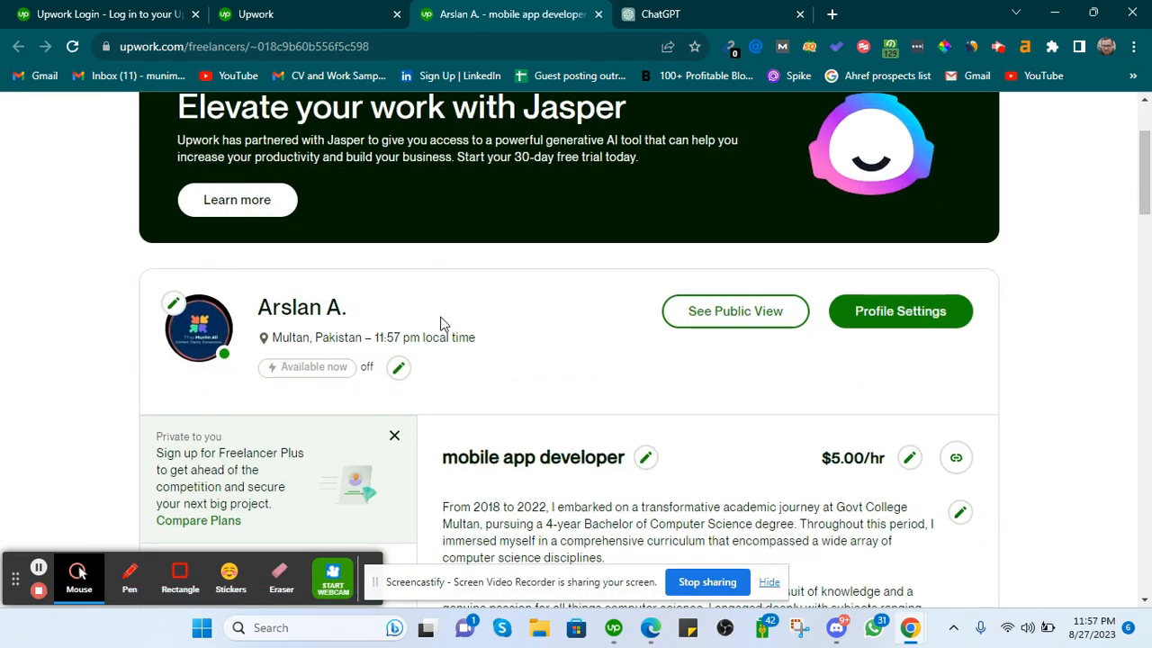
pyautogui.click(331, 9)
pyautogui.click(450, 7)
# Open the editor for the 'mobile app developer' profile title.
pyautogui.scroll(-2, 463, 385)
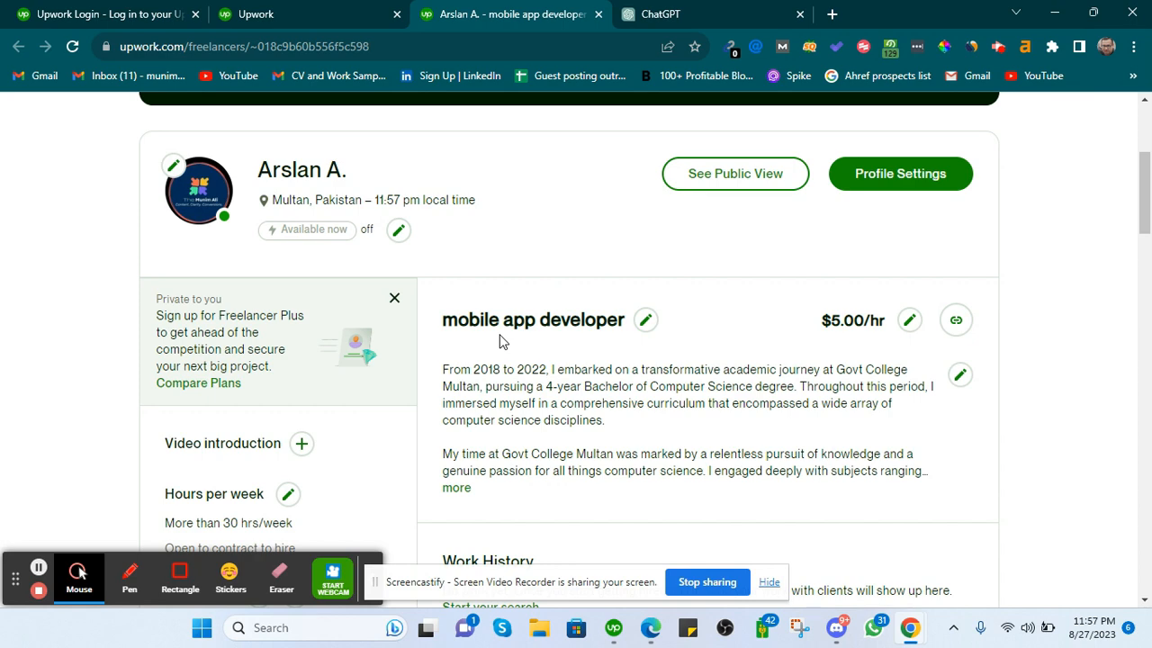
pyautogui.scroll(-2, 501, 341)
pyautogui.scroll(2, 501, 340)
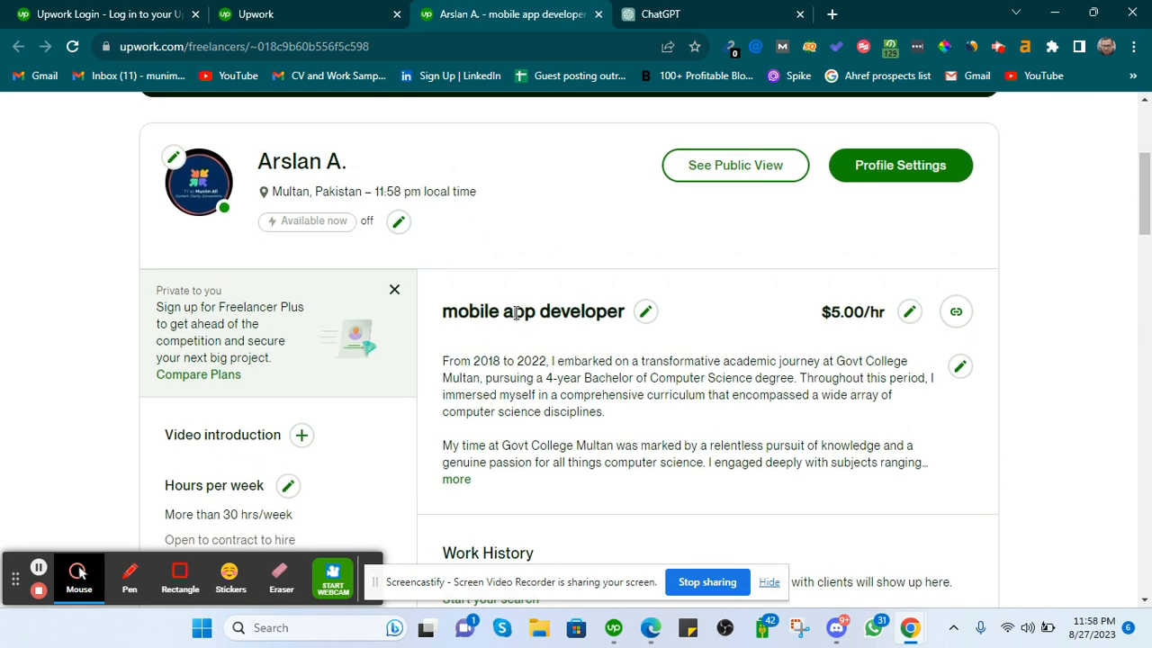
pyautogui.click(642, 314)
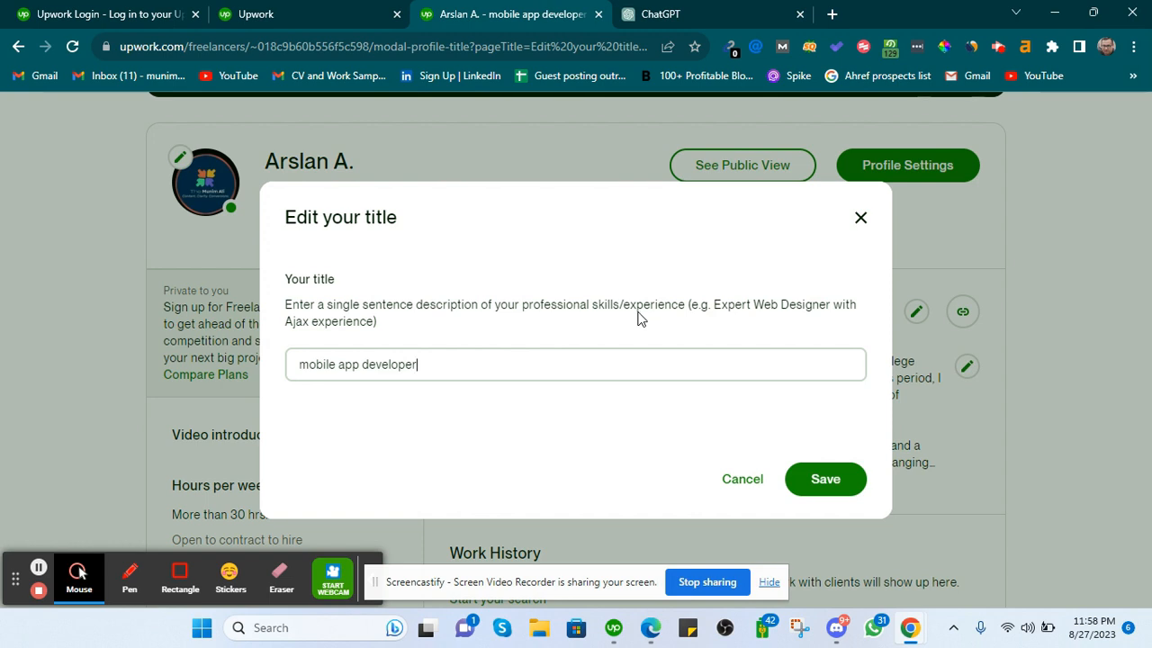
# Replace the old title with 'Expert SEO Content Writer', fixing typos along the way.
pyautogui.tripleClick(585, 364)
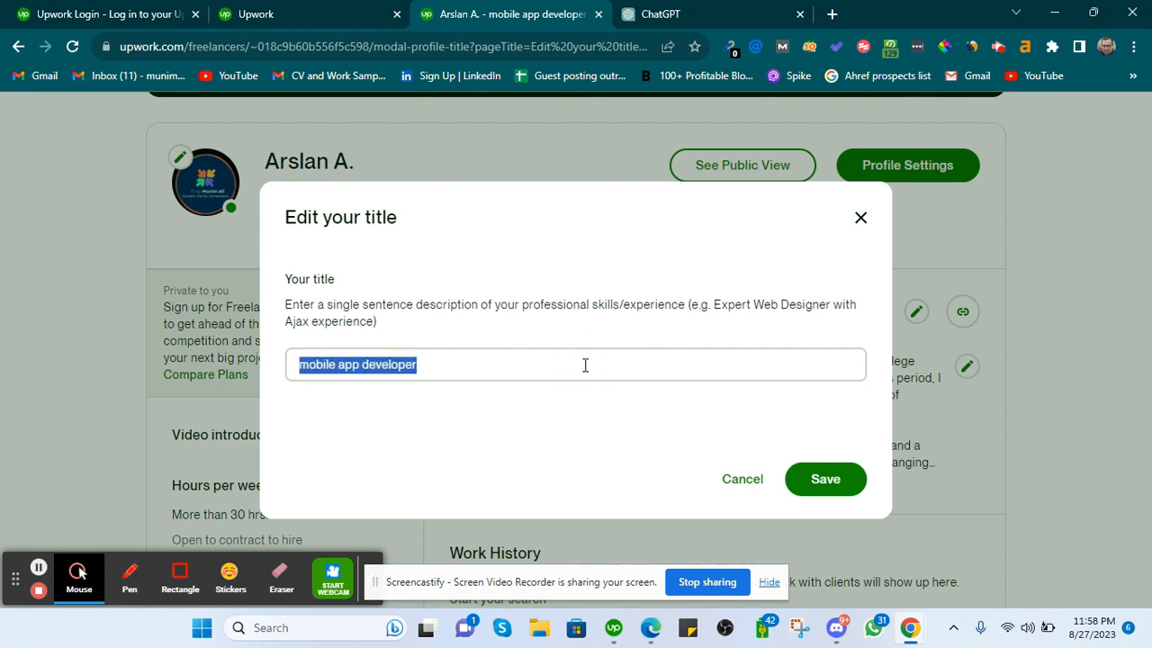
pyautogui.write('S')
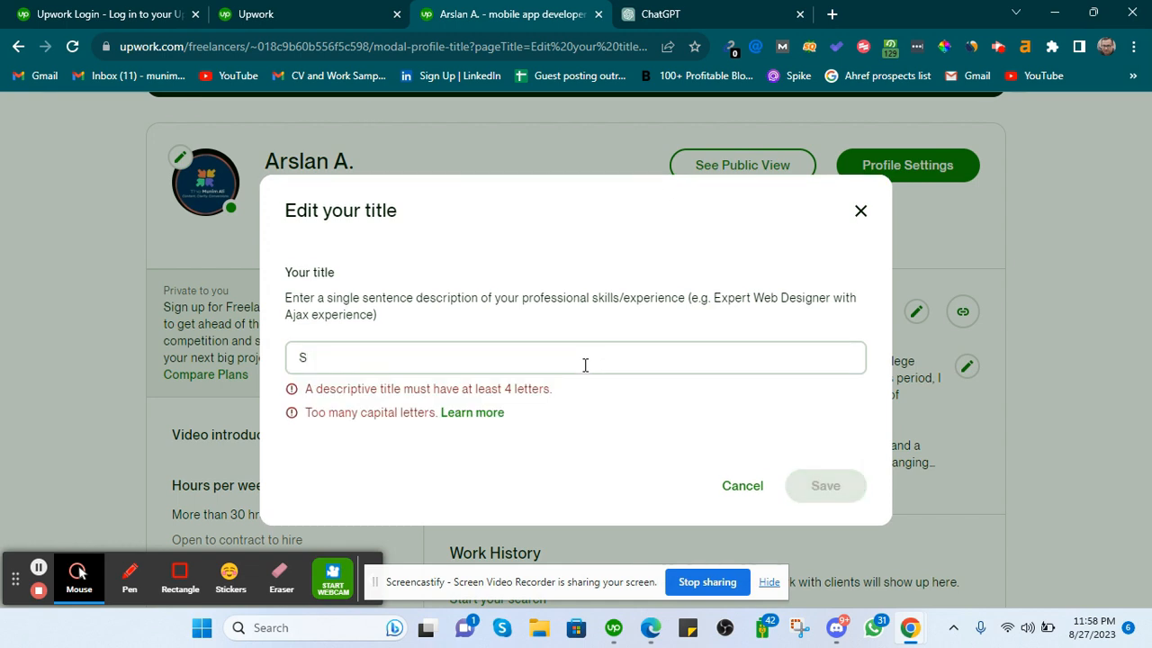
pyautogui.press('BackSpace')
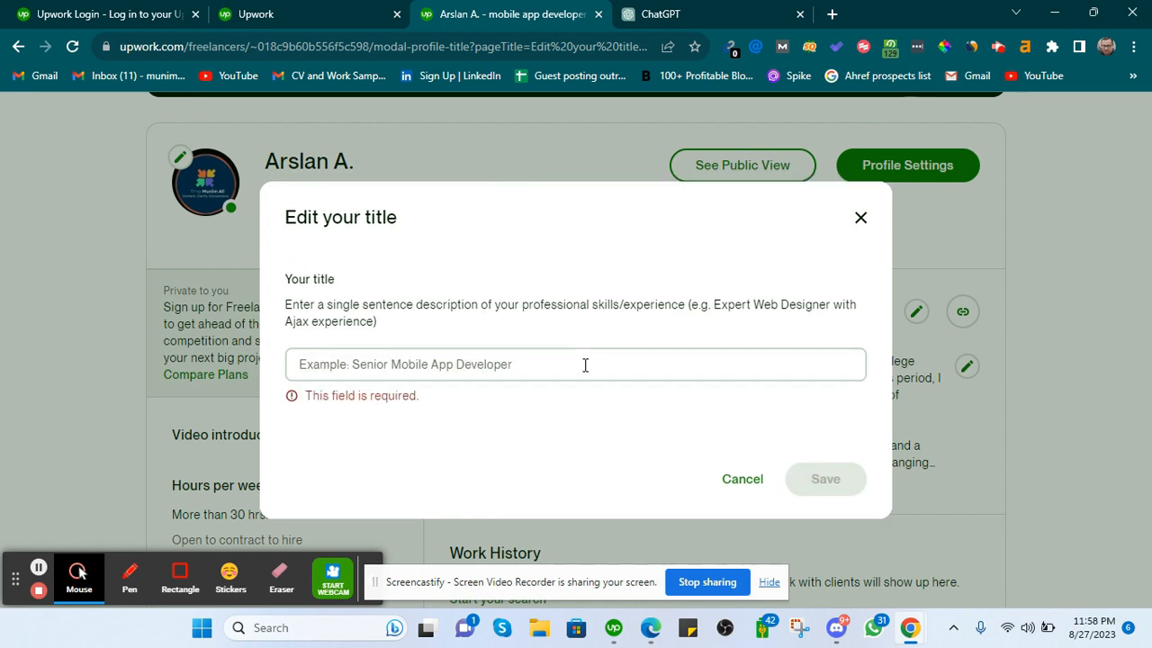
pyautogui.write('Ex')
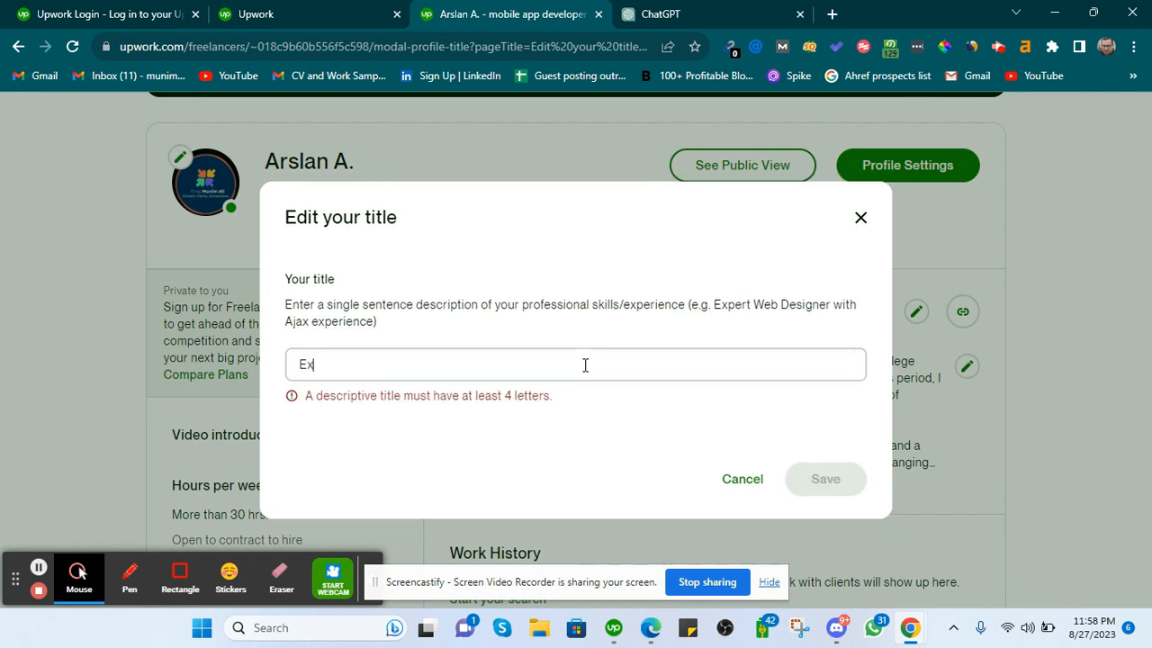
pyautogui.write('pert SE')
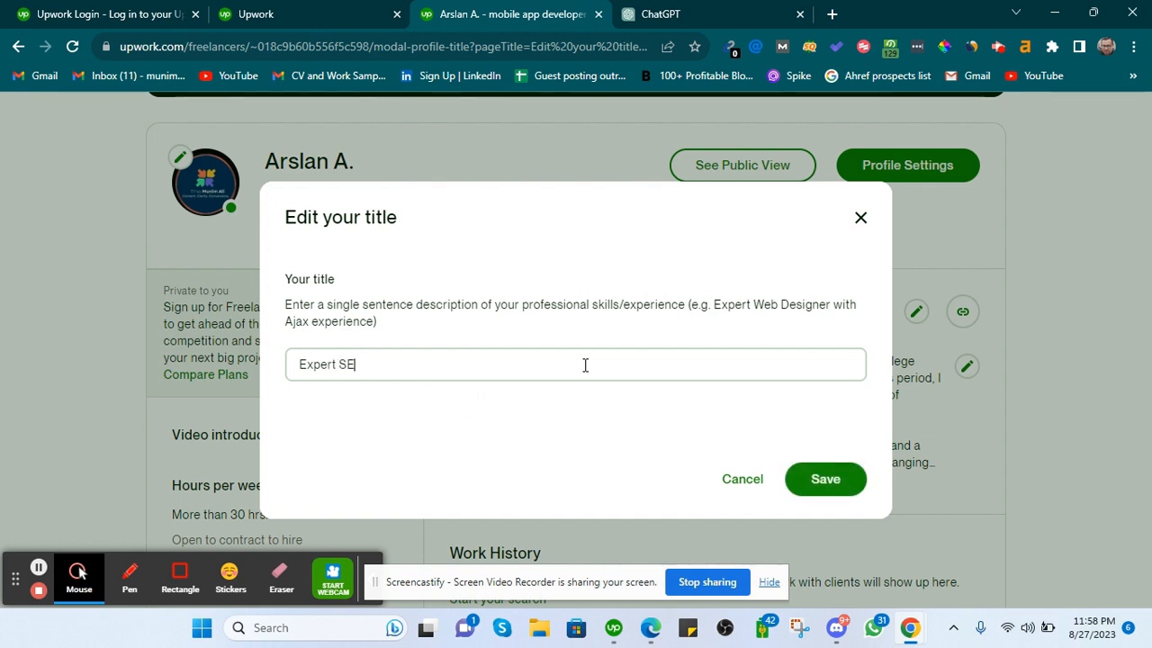
pyautogui.write('O COn')
pyautogui.press('BackSpace')
pyautogui.press('BackSpace')
pyautogui.write('on')
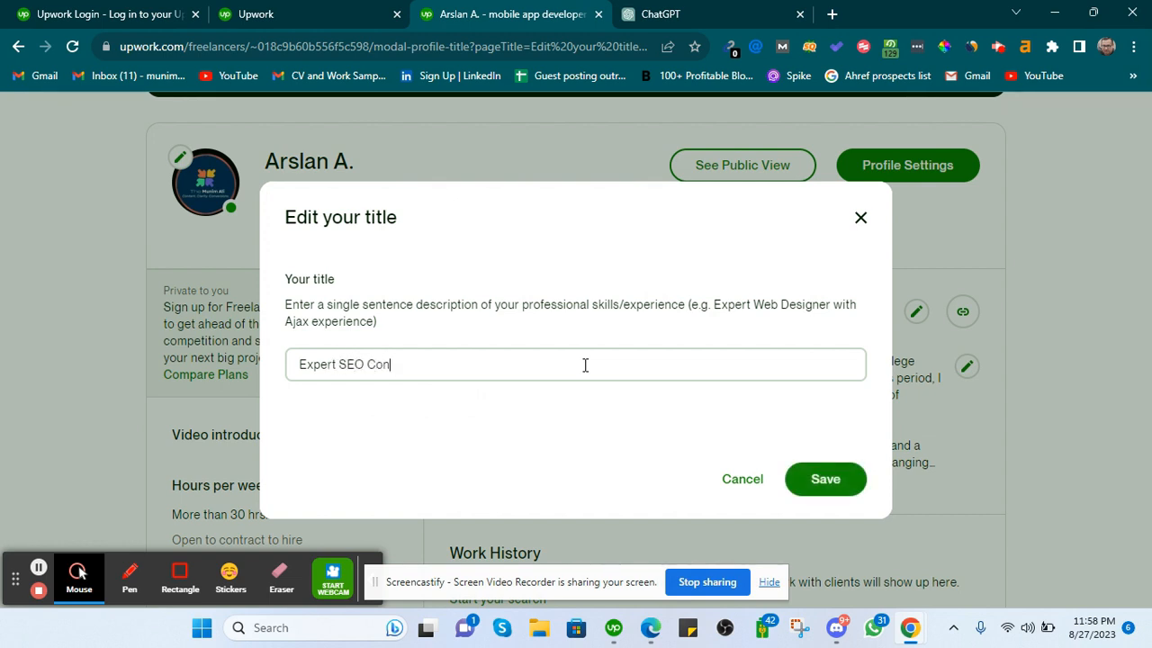
pyautogui.write('tent Writers')
pyautogui.press('BackSpace')
pyautogui.press('BackSpace')
pyautogui.write('er')
# Try 'Certified' in place of 'Expert', then restore 'Expert' in the title.
pyautogui.moveTo(335, 365); pyautogui.dragTo(251, 360)
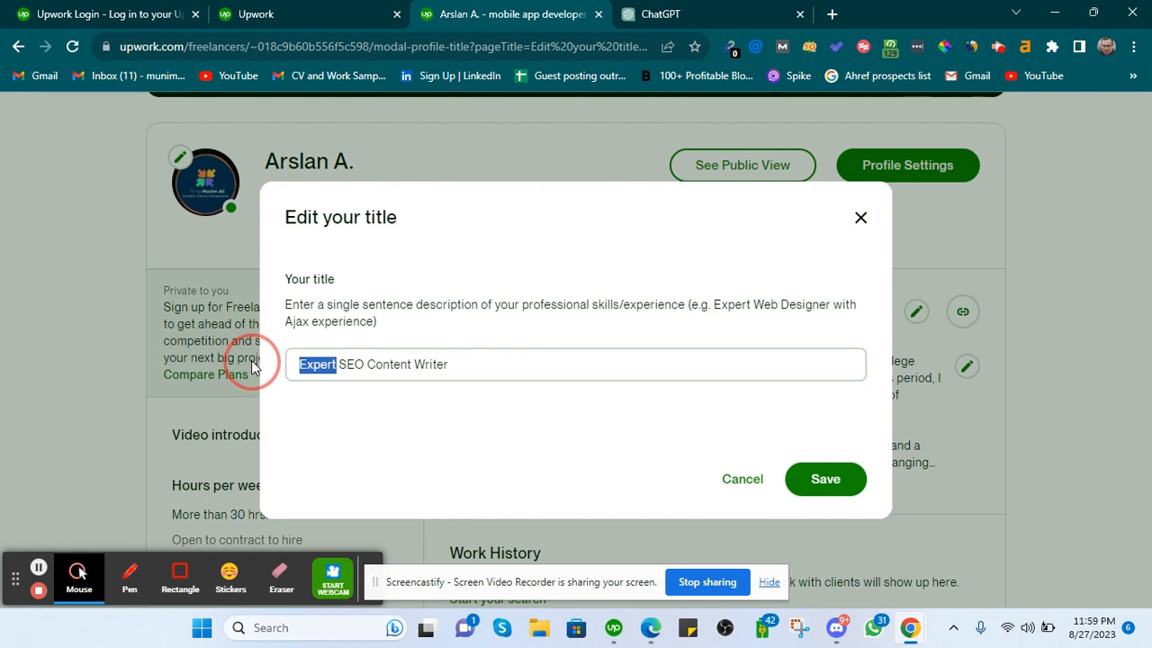
pyautogui.write('Certified')
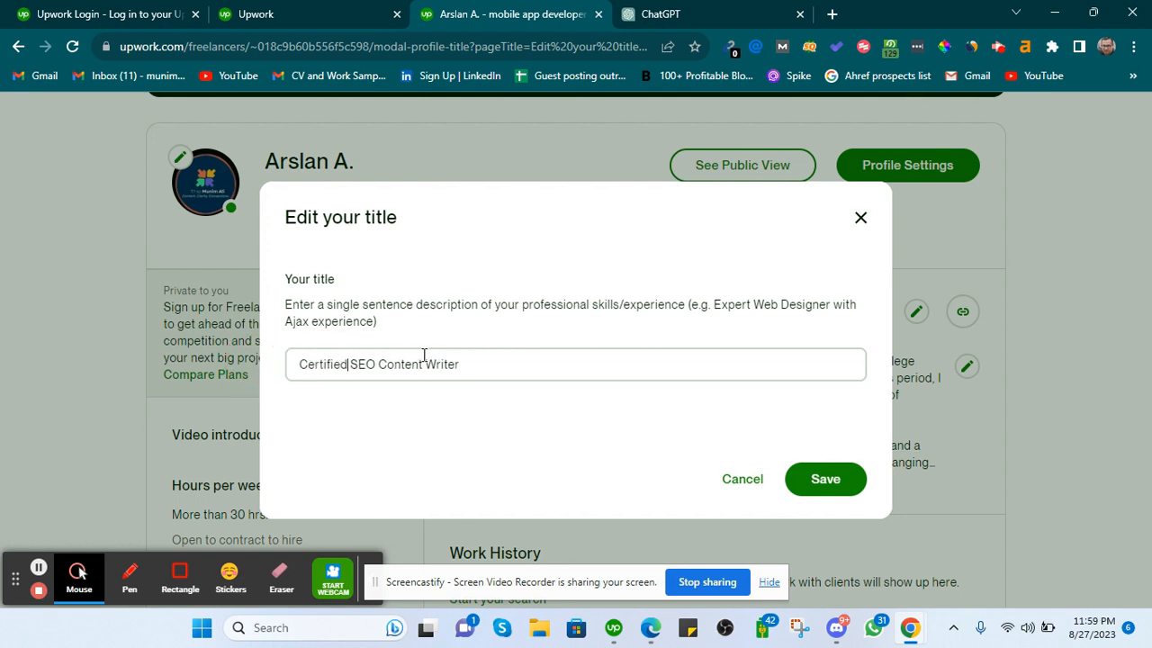
pyautogui.moveTo(348, 365); pyautogui.dragTo(264, 371)
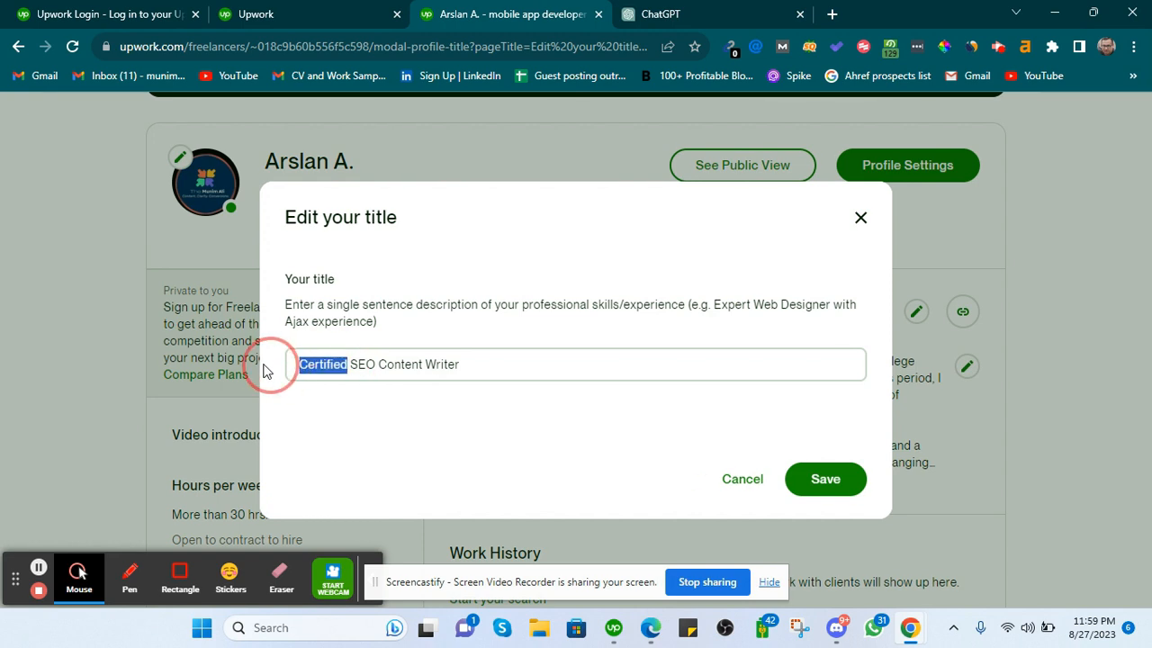
pyautogui.write('Expert')
pyautogui.click(462, 371)
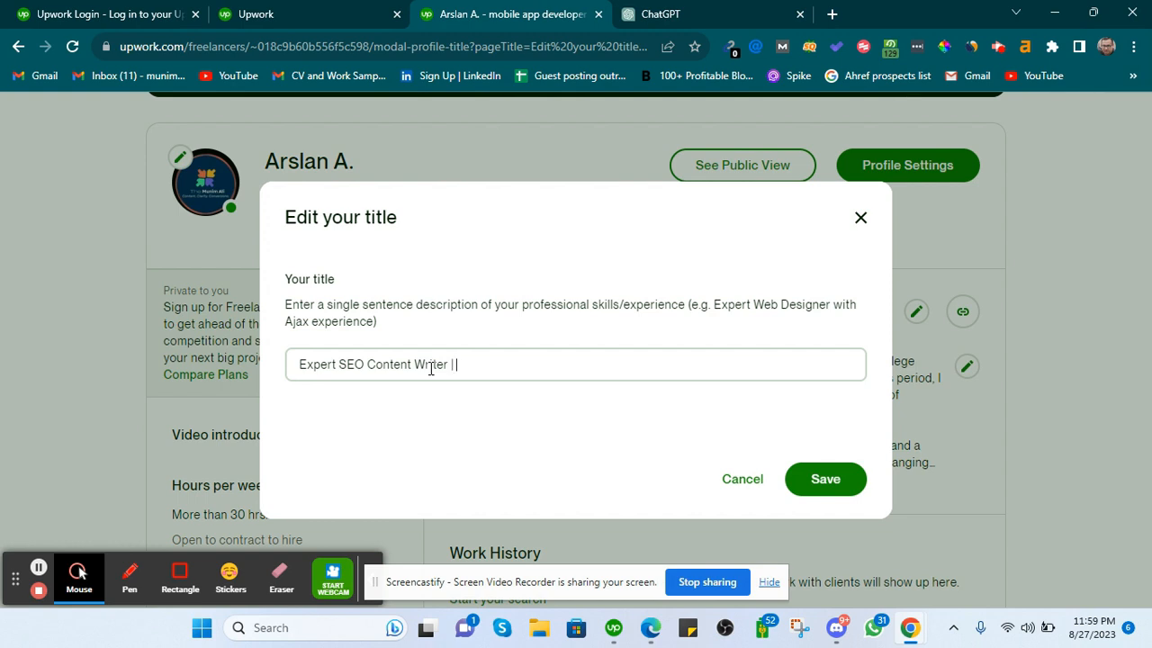
pyautogui.moveTo(300, 364); pyautogui.dragTo(383, 364)
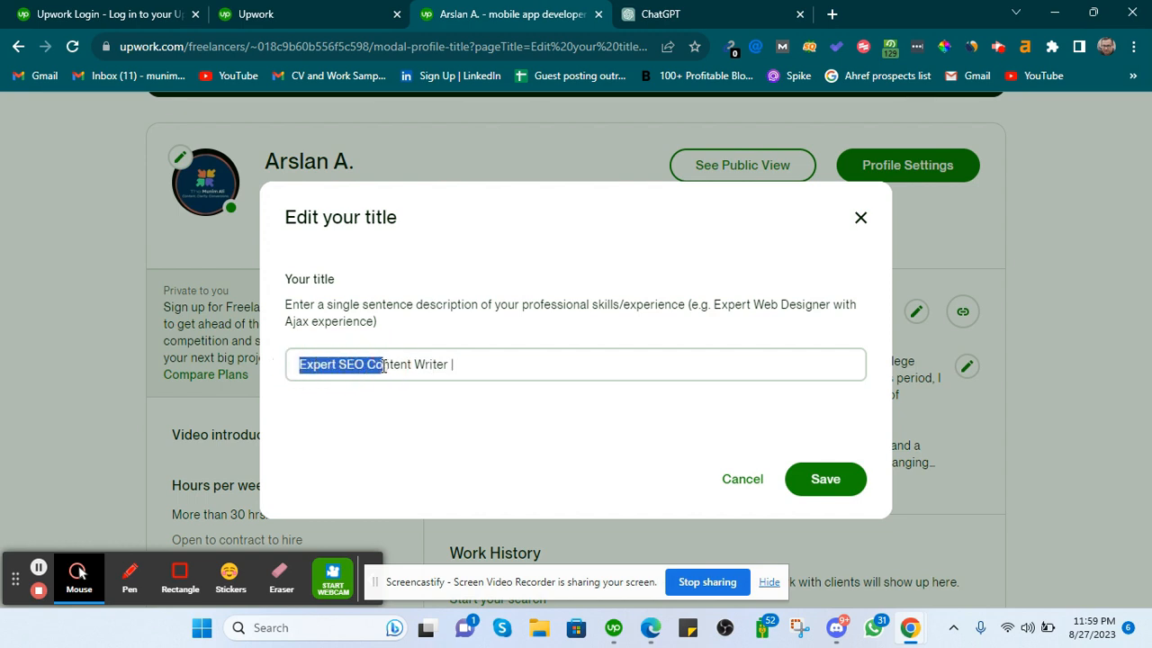
# Append 'Content Strategist' after Writer, separated by a '|' divider.
pyautogui.click(448, 369)
pyautogui.click(458, 369)
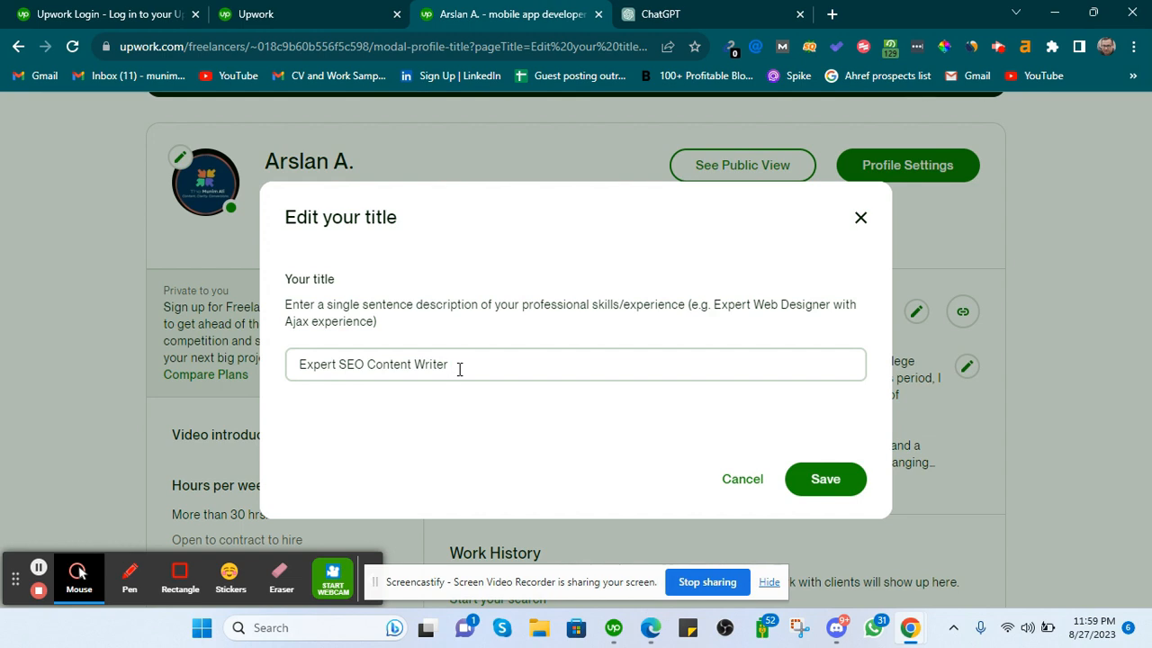
pyautogui.write('Content Strategist')
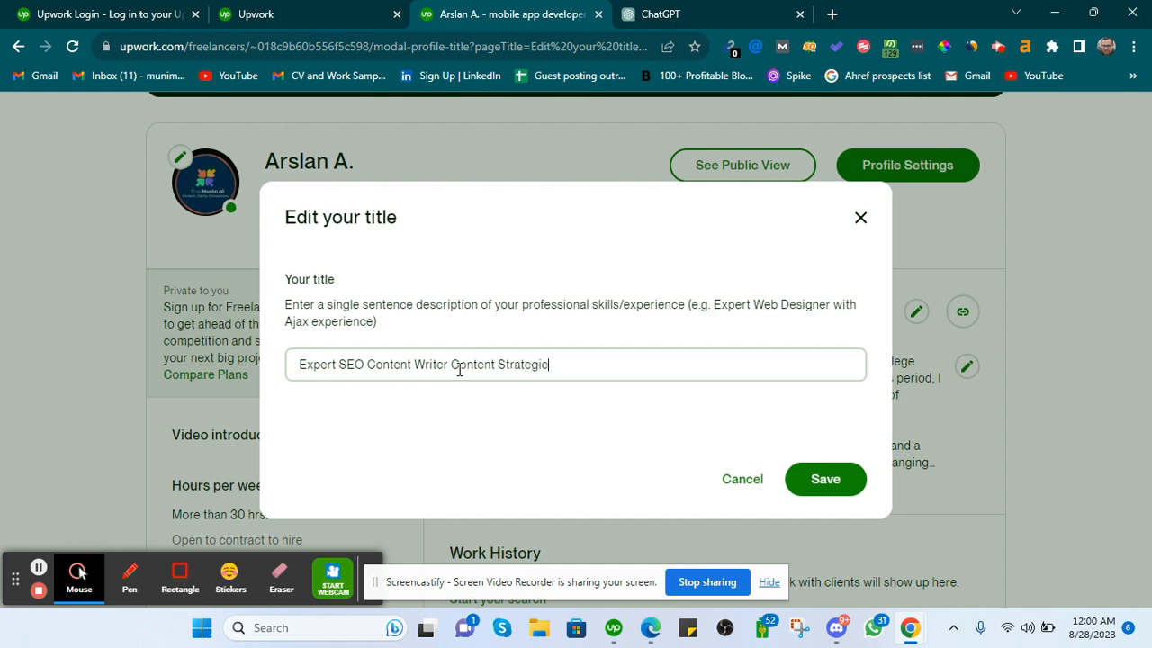
pyautogui.click(449, 363)
pyautogui.write(',')
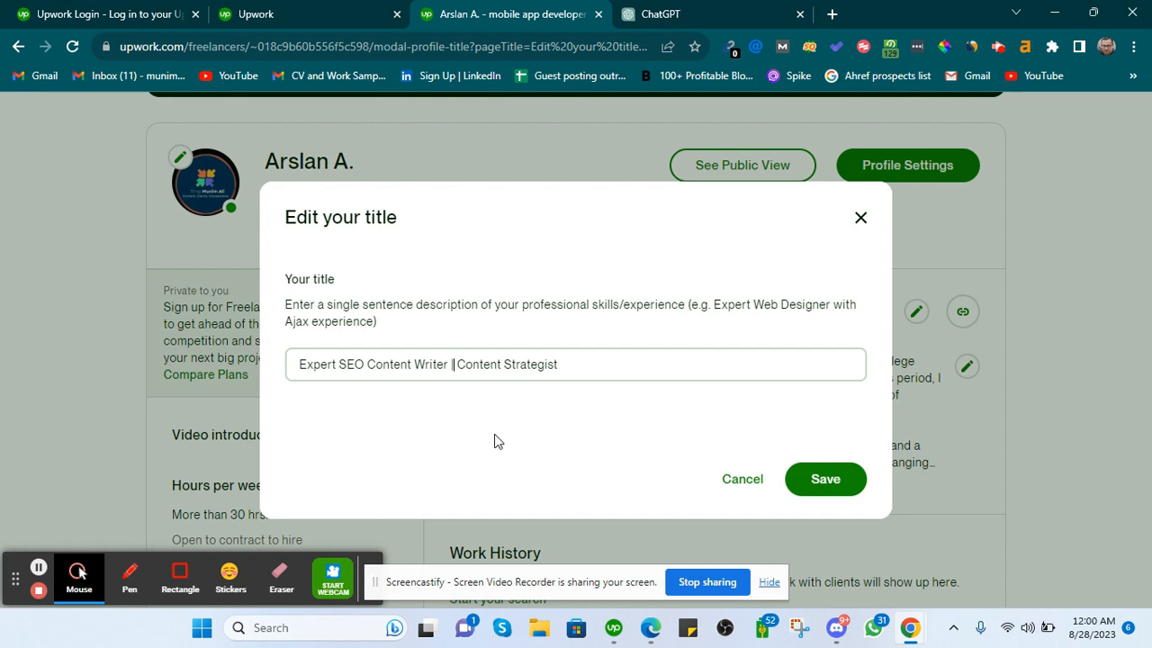
pyautogui.click(464, 376)
pyautogui.click(582, 364)
pyautogui.write('|')
# End the title with '| Copywriter' instead of Facebook Ads and save it.
pyautogui.write('Facebook AADS')
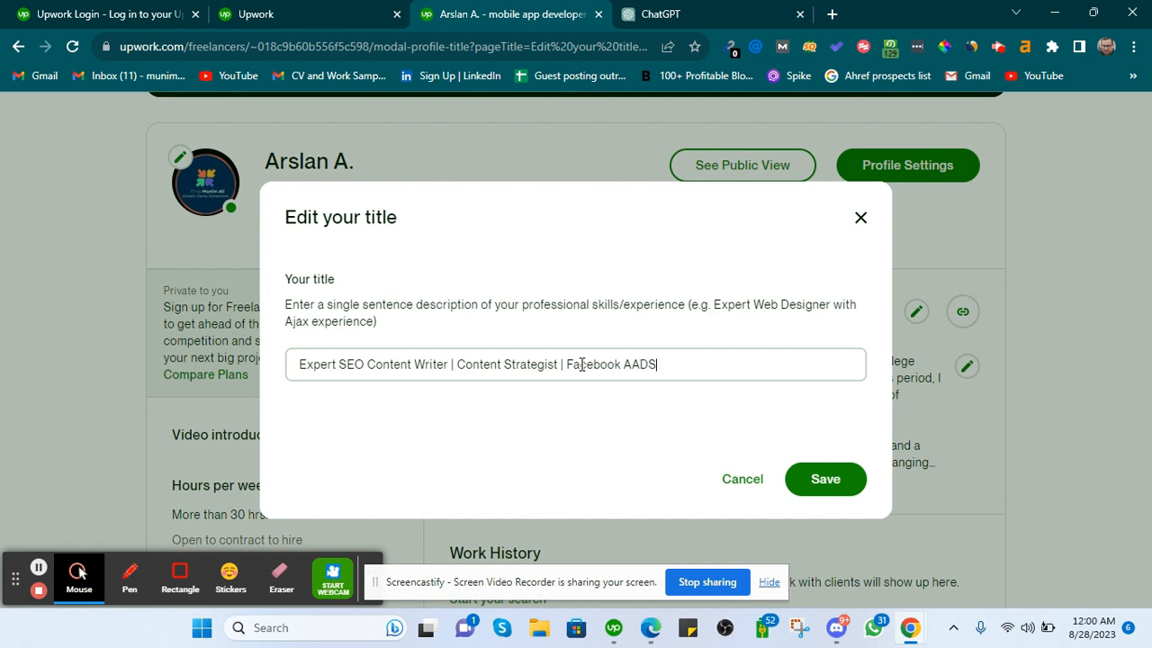
pyautogui.press('Tab')
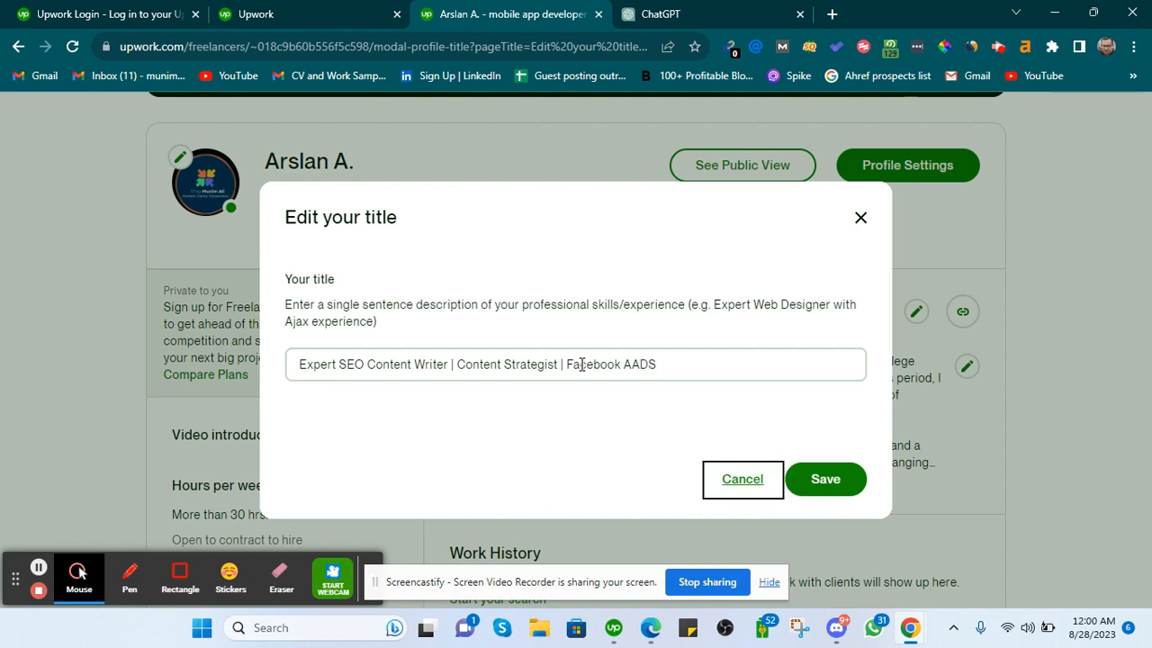
pyautogui.click(657, 364)
pyautogui.press('BackSpace')
pyautogui.press('BackSpace')
pyautogui.press('BackSpace')
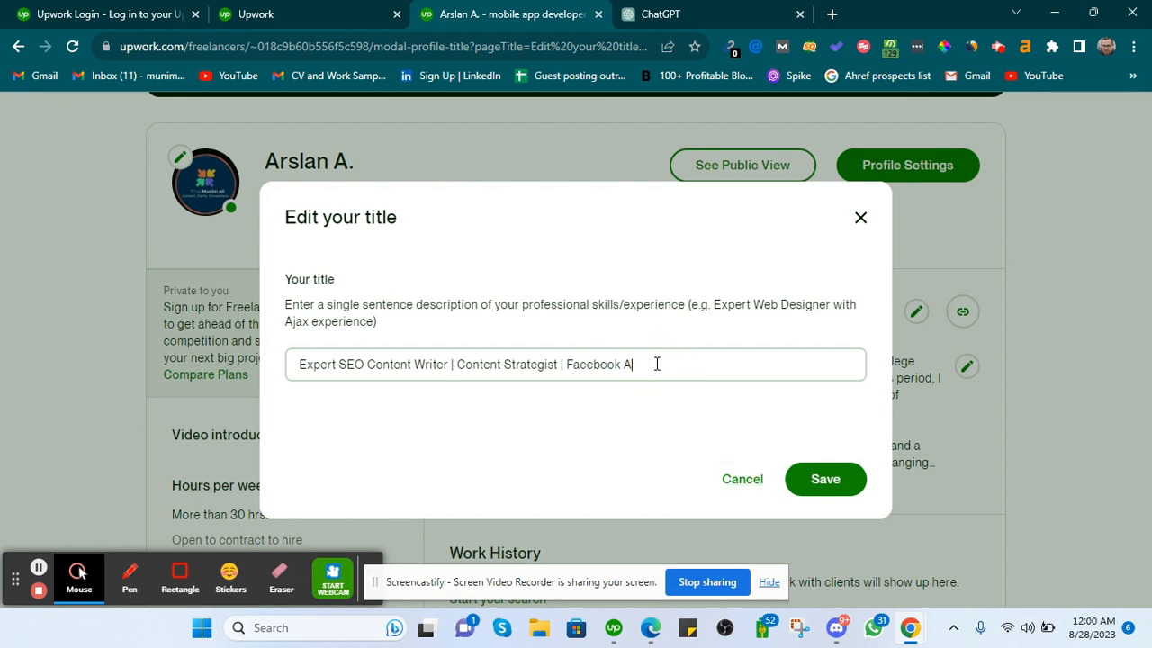
pyautogui.press('BackSpace')
pyautogui.press('BackSpace')
pyautogui.press('BackSpace')
pyautogui.press('BackSpace')
pyautogui.press('BackSpace')
pyautogui.press('BackSpace')
pyautogui.press('BackSpace')
pyautogui.press('BackSpace')
pyautogui.press('BackSpace')
pyautogui.press('BackSpace')
pyautogui.write('Copywriter')
pyautogui.click(812, 478)
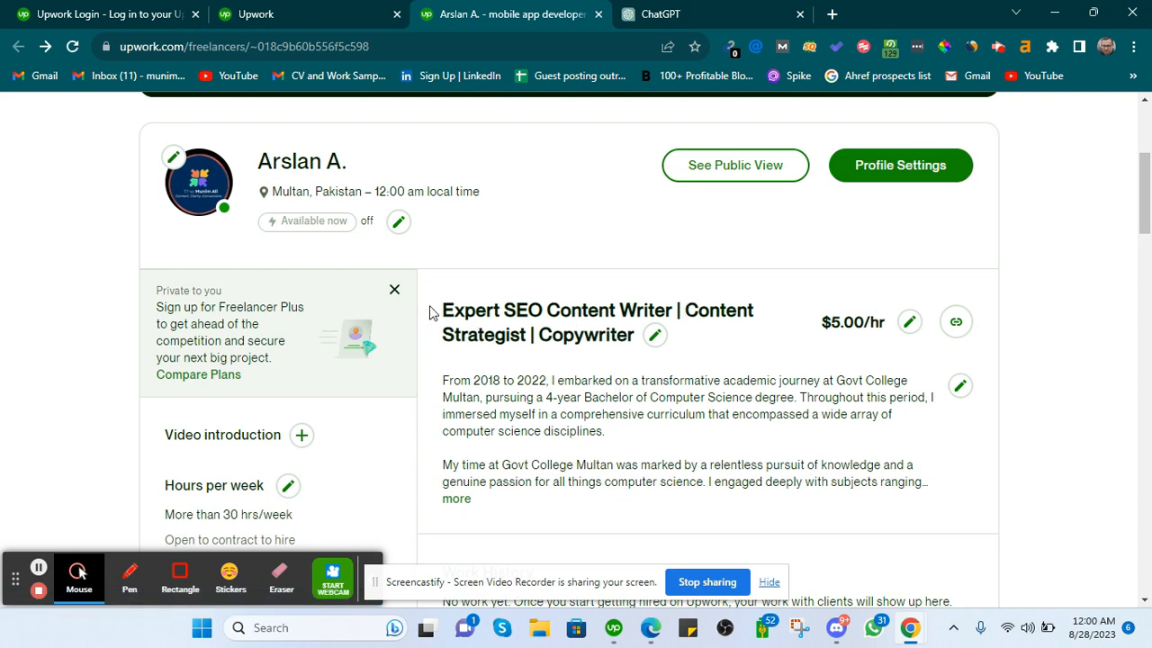
# Check the saved title, then switch to the ChatGPT tab.
pyautogui.moveTo(445, 310); pyautogui.dragTo(457, 309)
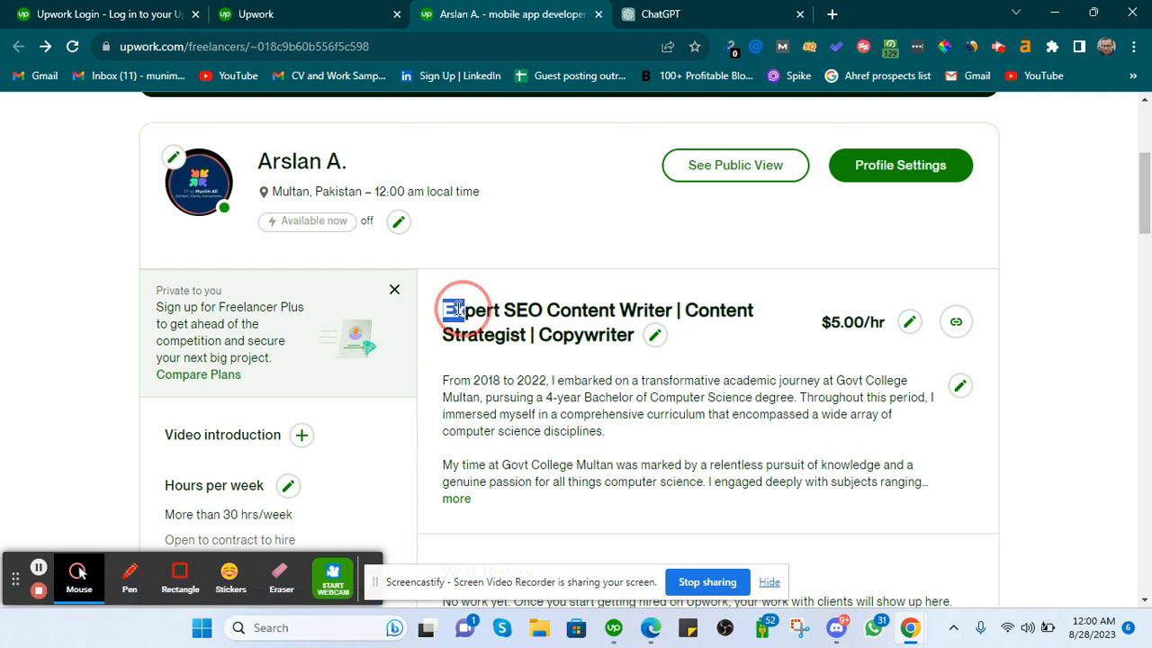
pyautogui.click(627, 309)
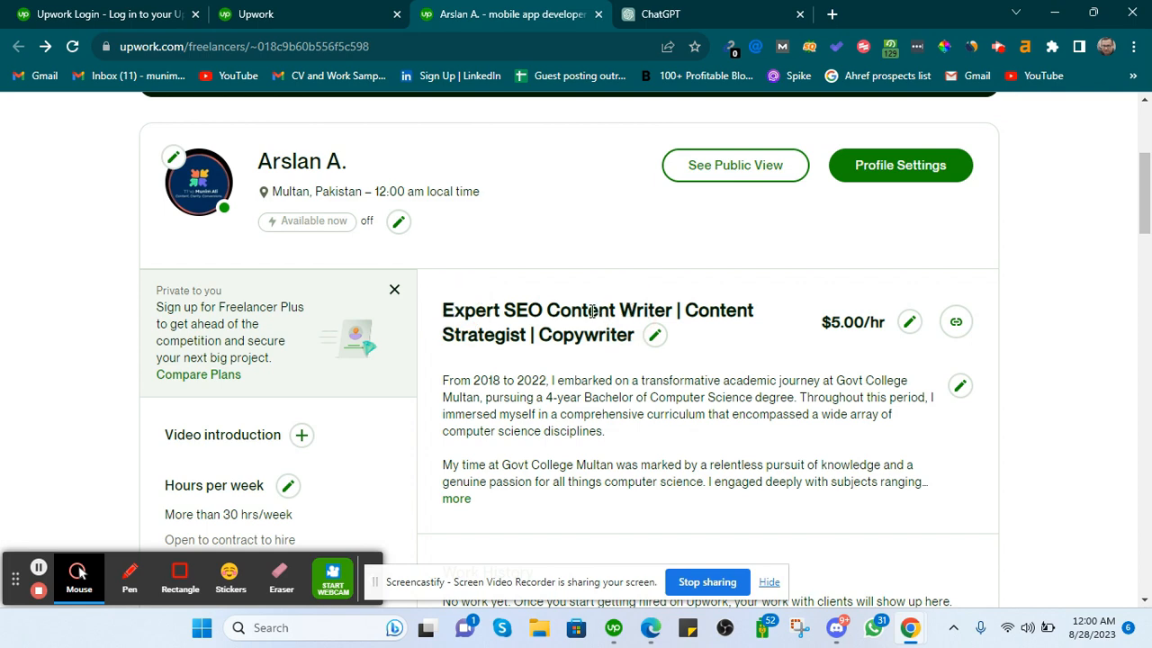
pyautogui.click(619, 13)
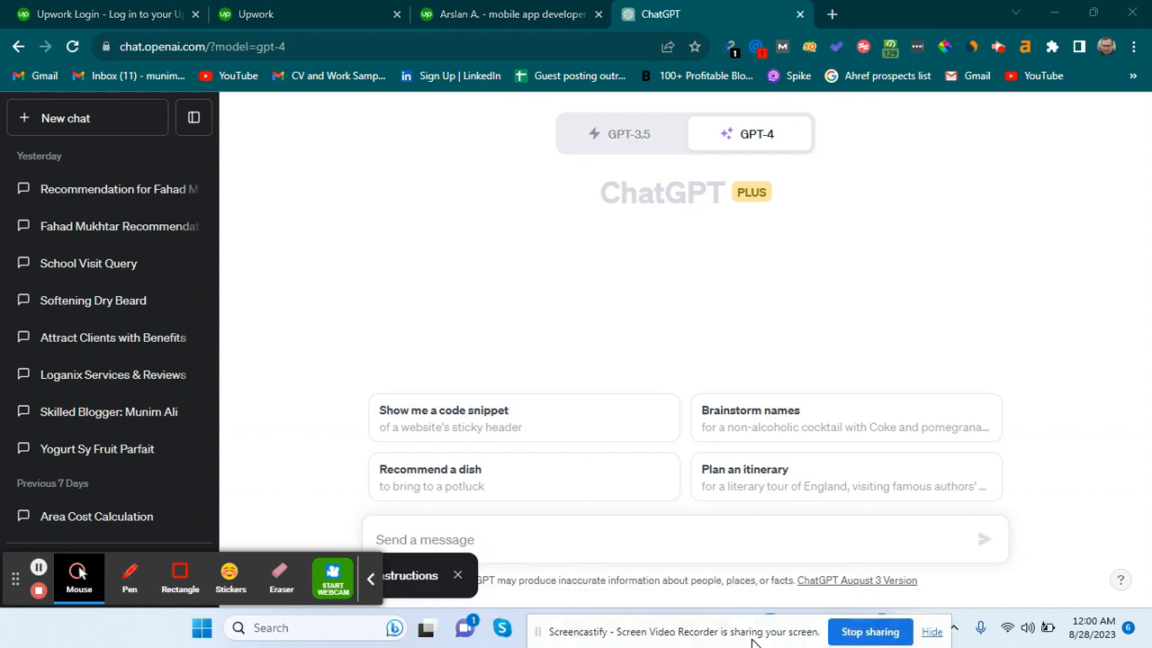
# Ask ChatGPT for 3-4 Upwork profile headlines for a graphic designer and review the four replies.
pyautogui.click(677, 547)
pyautogui.write('I a')
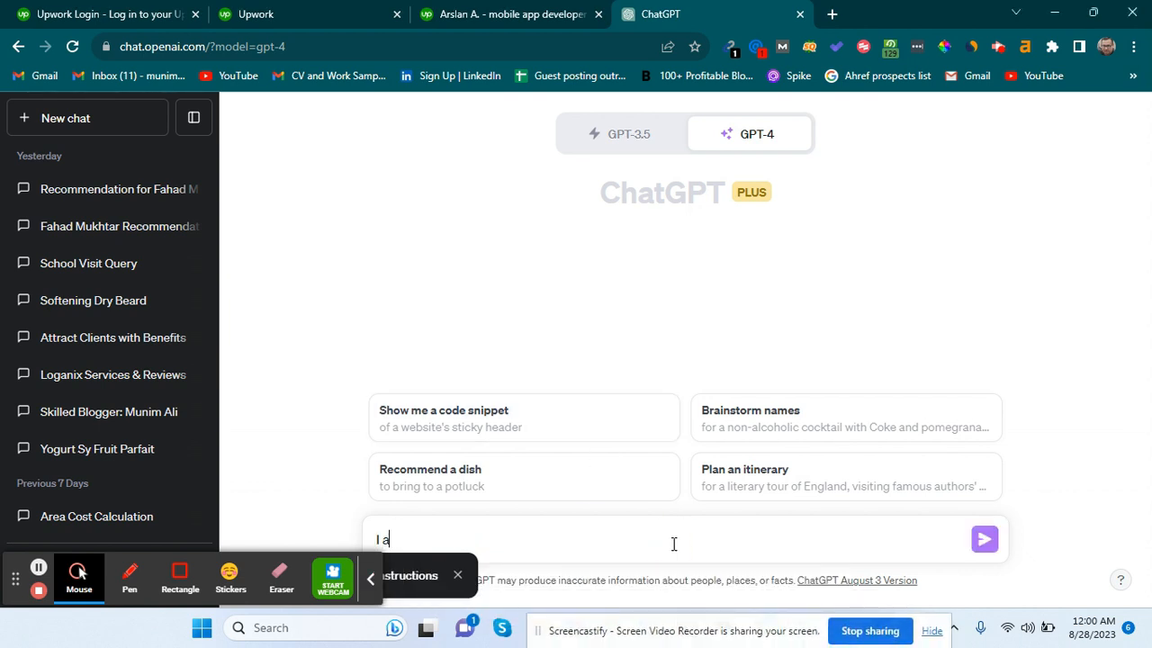
pyautogui.write('m a graphic designer an')
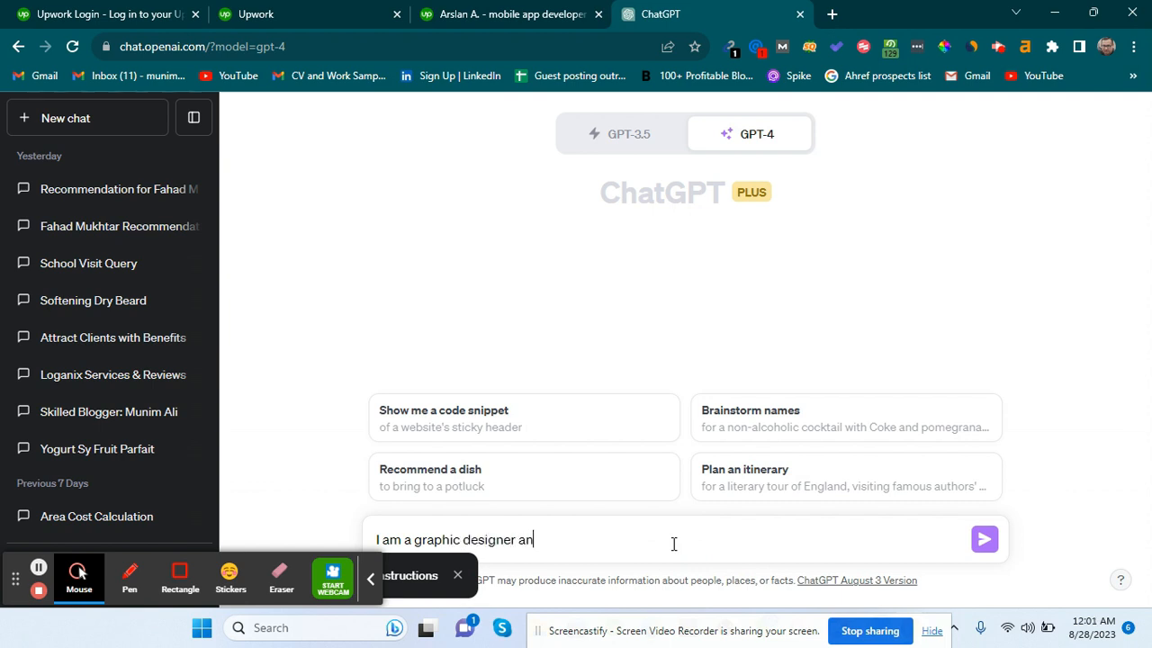
pyautogui.write('d for my upwori ')
pyautogui.write('pr')
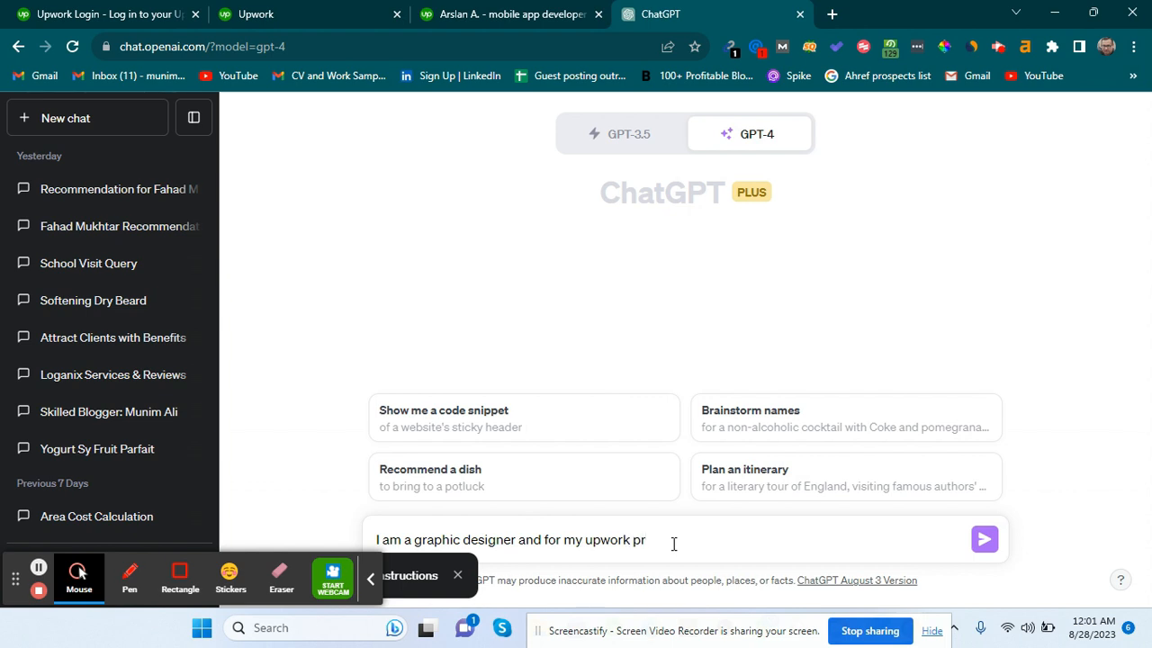
pyautogui.write('ofile:I need 3,4 headlines reag')
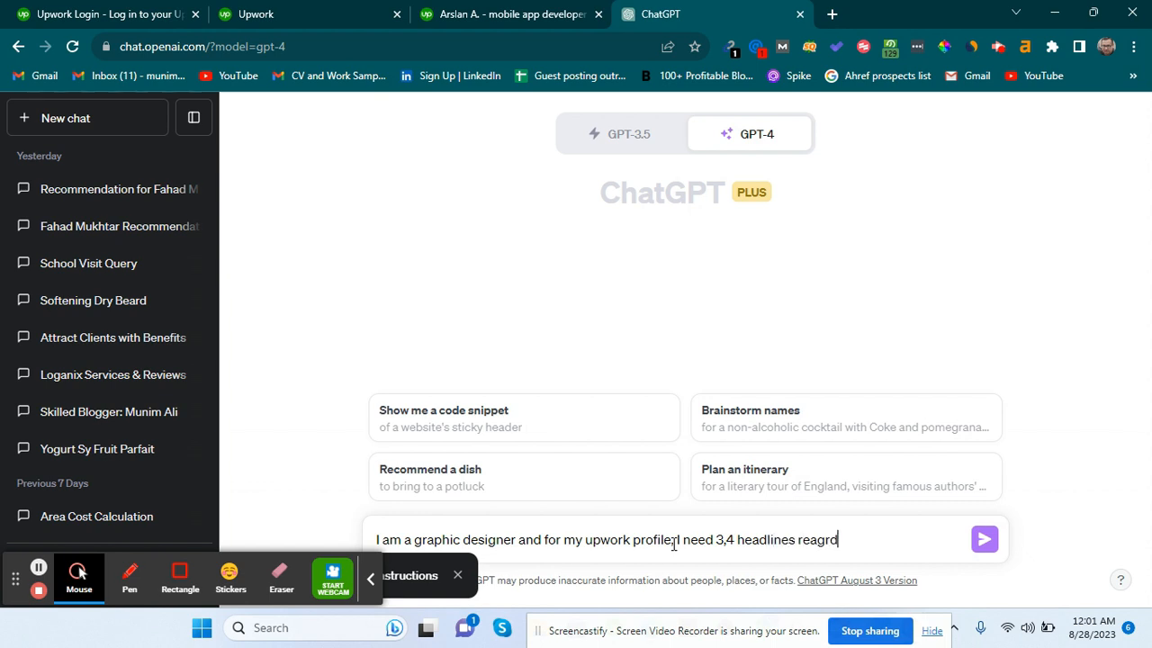
pyautogui.write('arding my service, pls ')
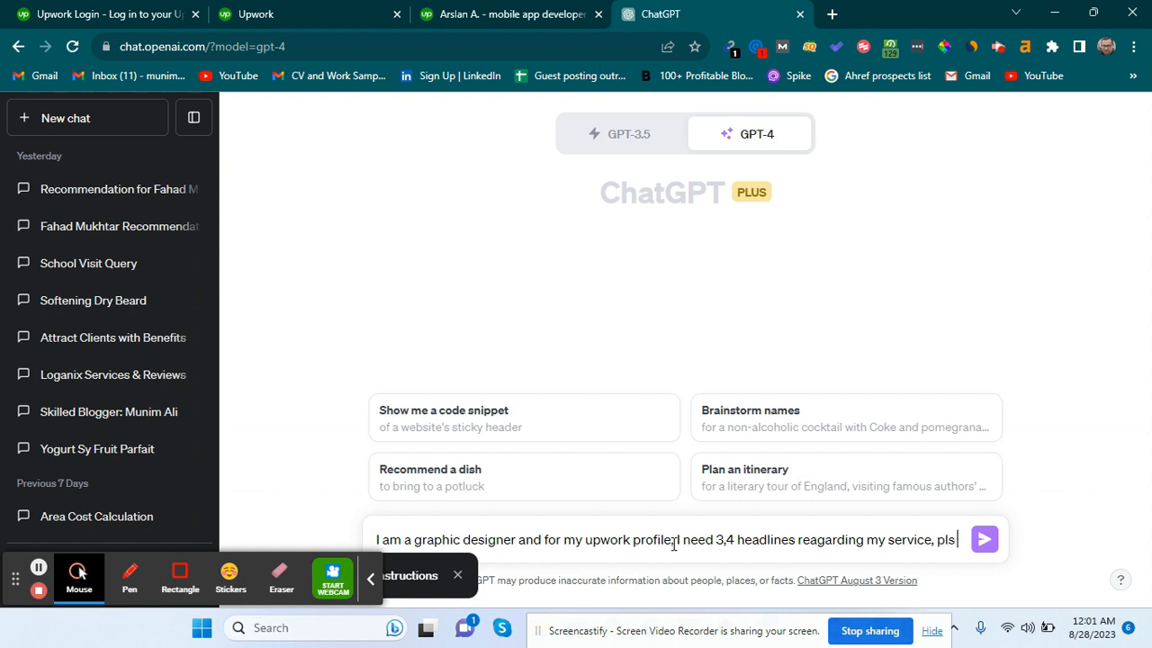
pyautogui.write('provid')
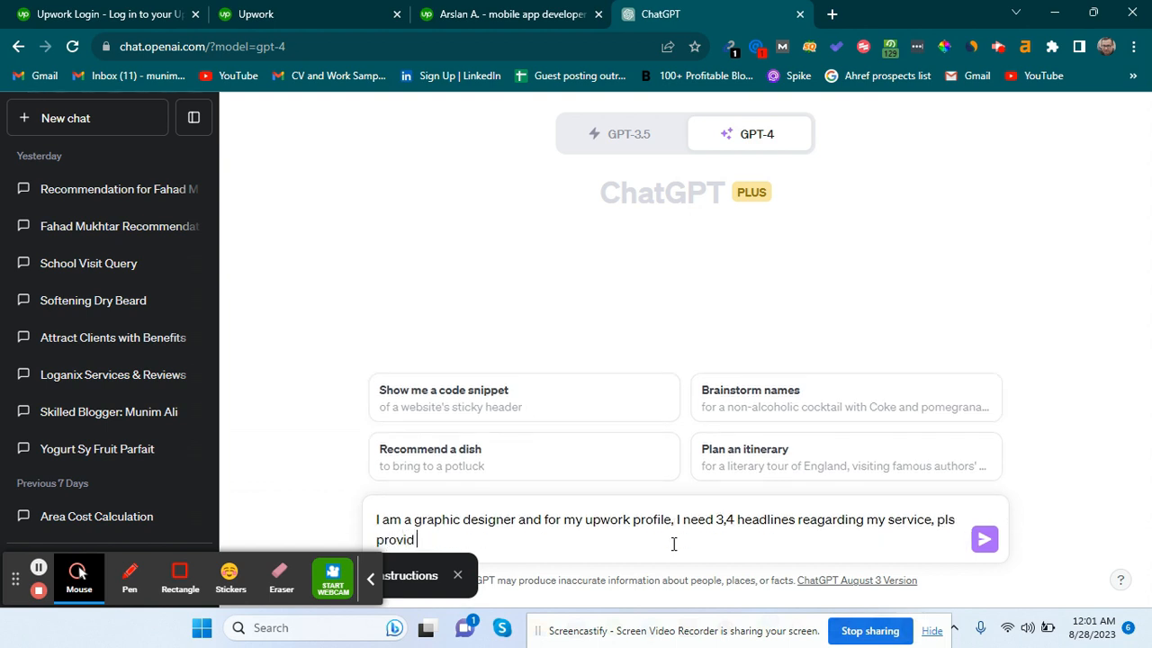
pyautogui.write('e me engaiging headline')
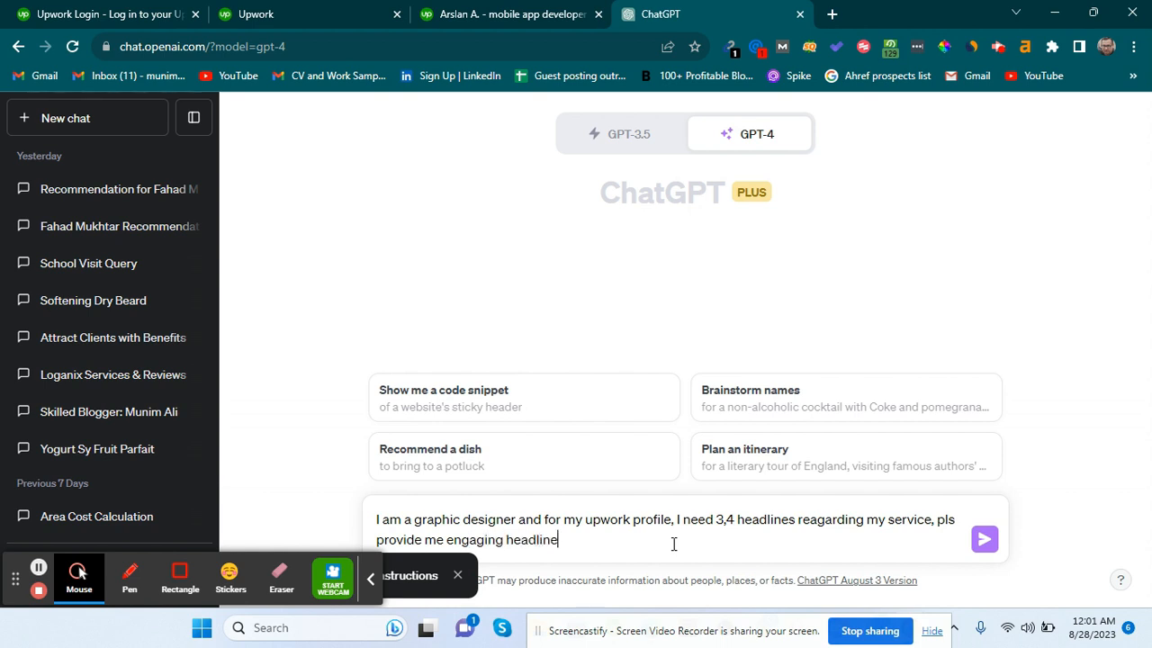
pyautogui.press('Return')
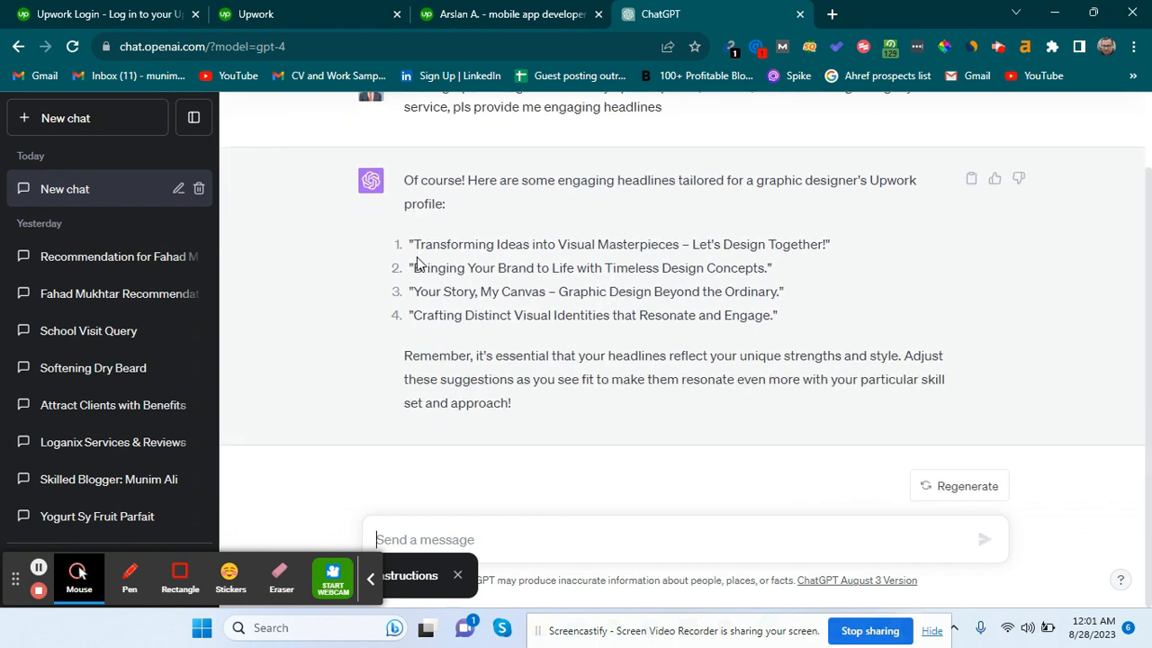
pyautogui.moveTo(414, 266); pyautogui.dragTo(699, 269)
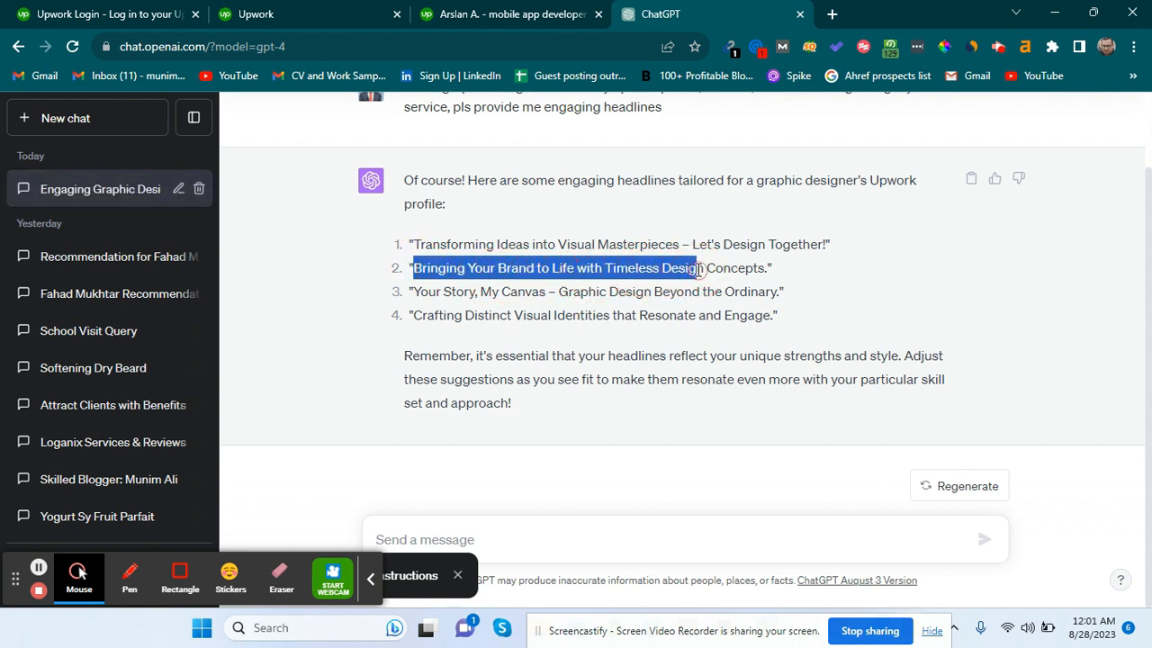
pyautogui.click(647, 269)
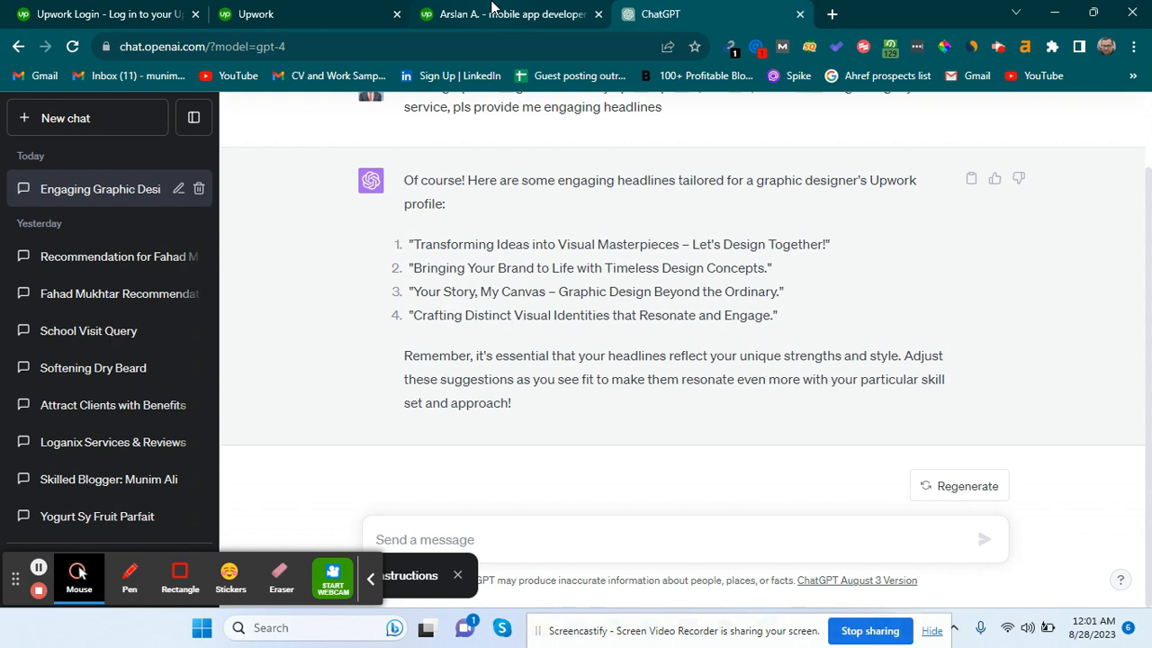
pyautogui.click(492, 9)
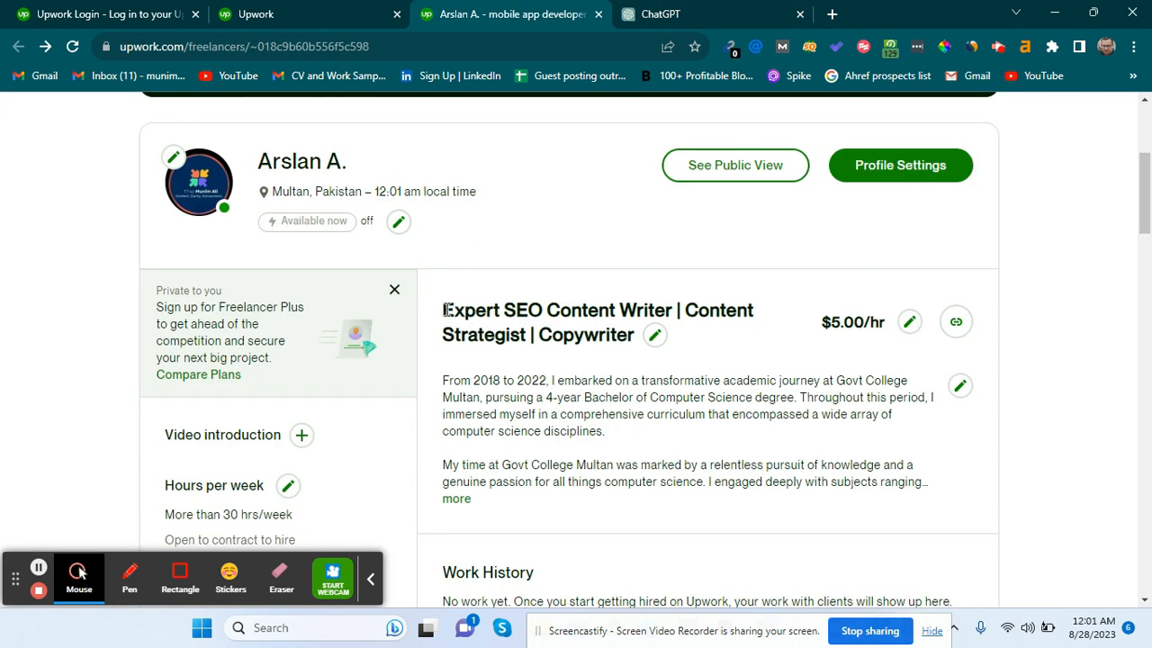
pyautogui.moveTo(444, 310); pyautogui.dragTo(519, 309)
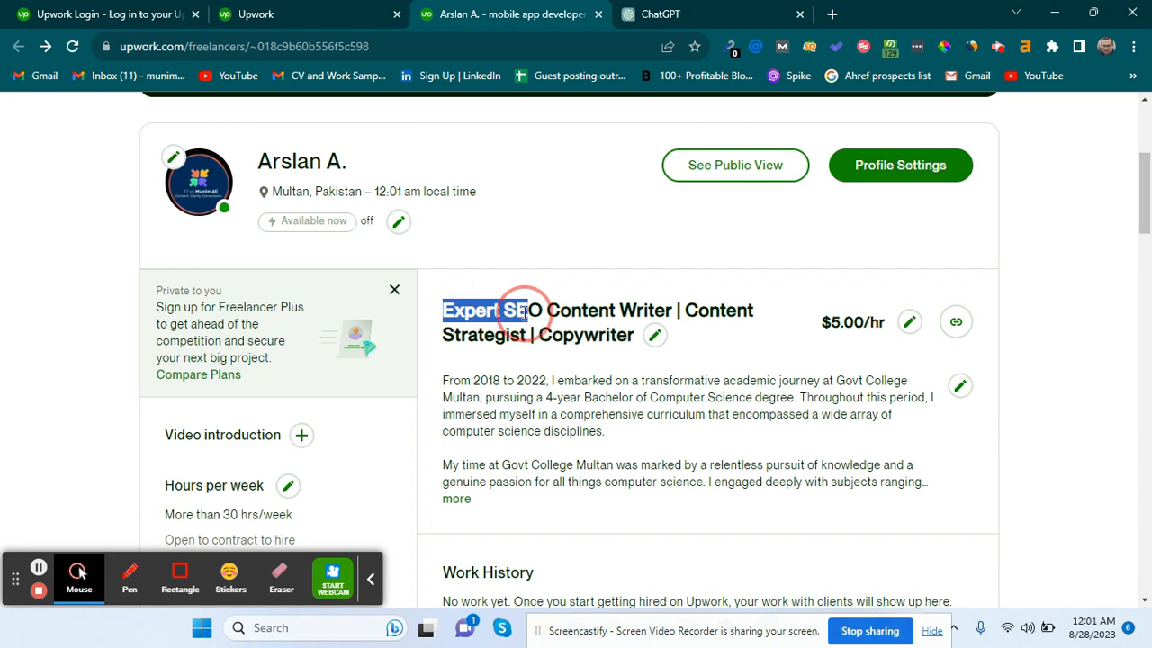
pyautogui.click(519, 309)
pyautogui.doubleClick(520, 309)
pyautogui.click(663, 10)
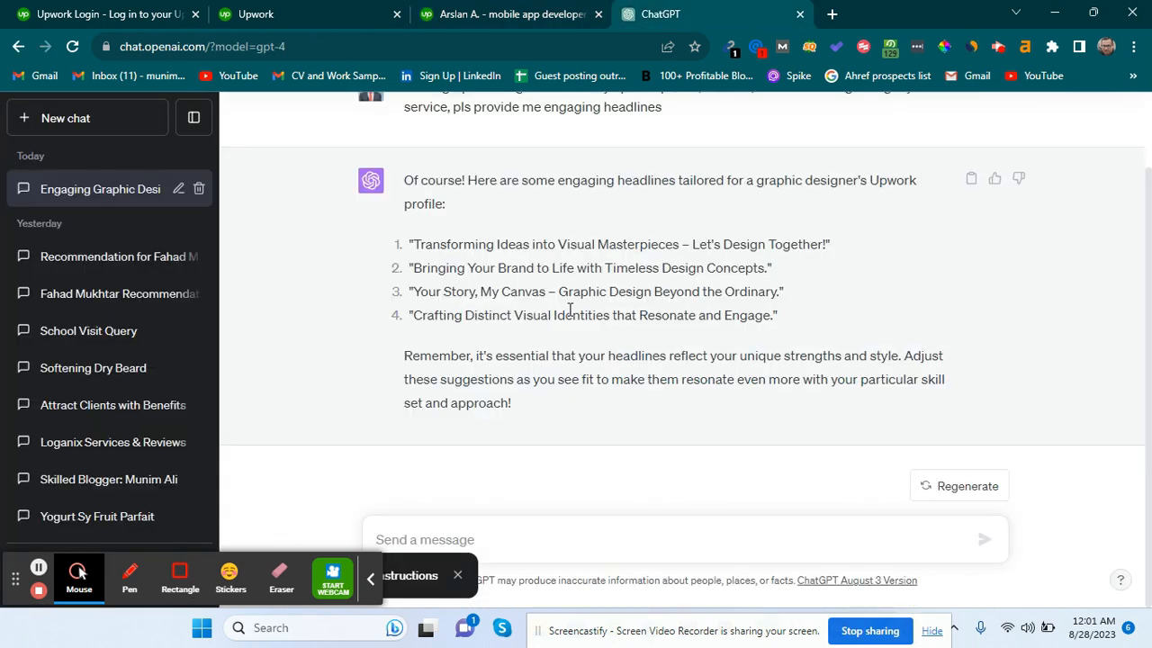
# Request direct headlines like 'Expert Graphic Designer' and read the four new suggestions.
pyautogui.click(531, 534)
pyautogui.write('write something li')
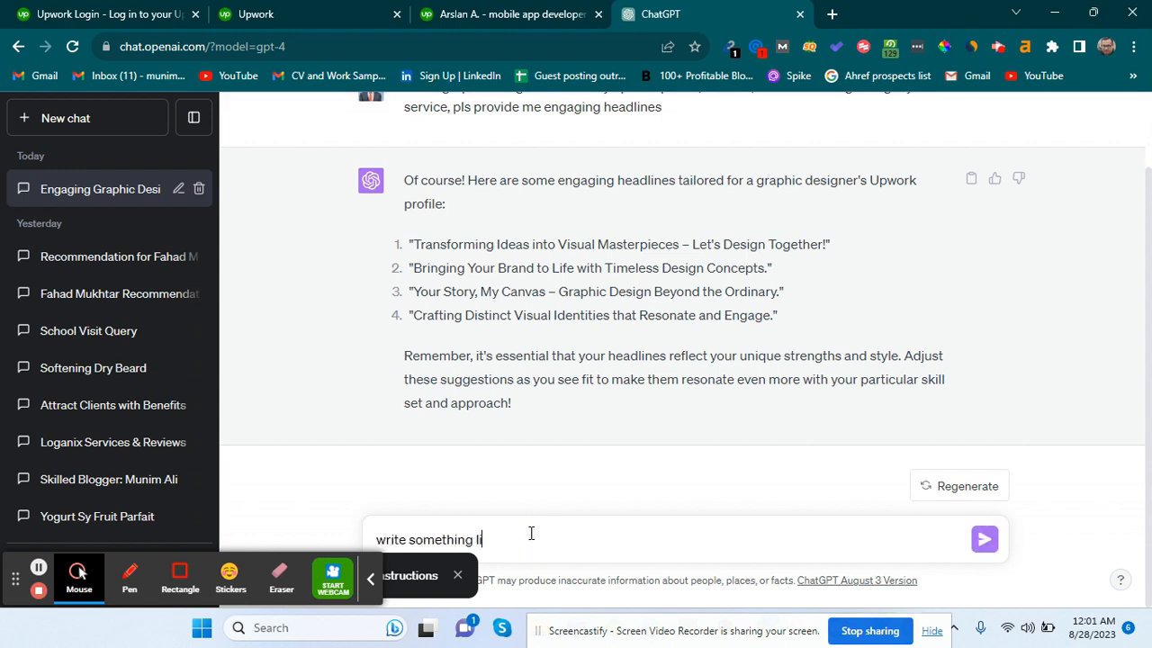
pyautogui.write('ke Expert Graphic Designer, and headli')
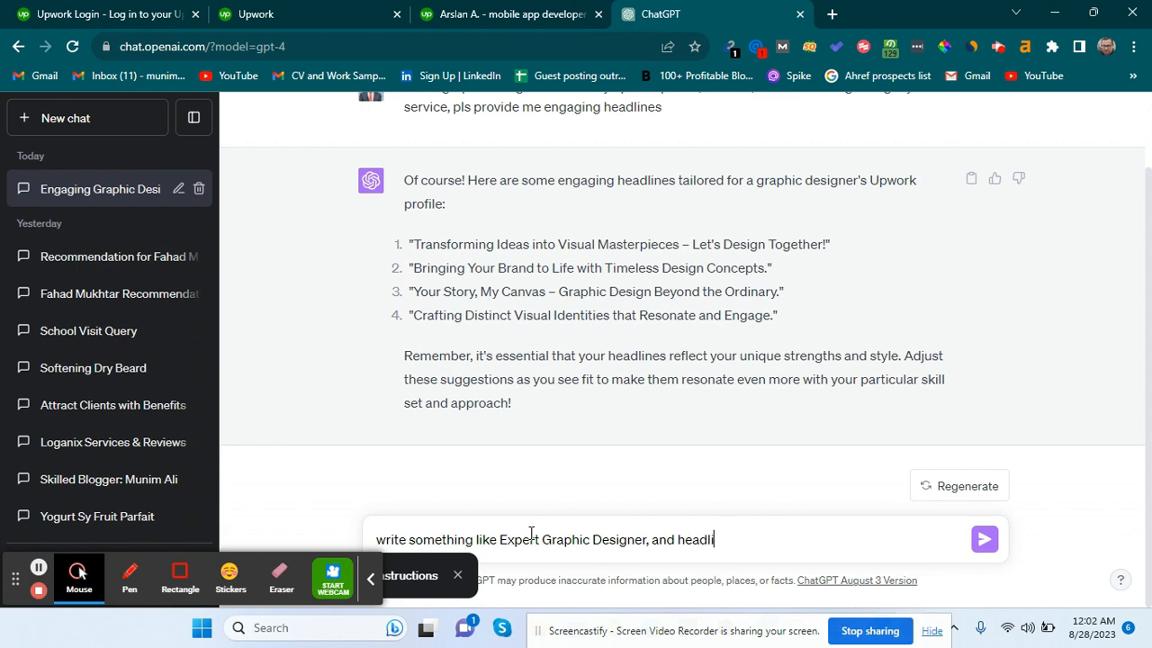
pyautogui.write('ing like this')
pyautogui.press('Return')
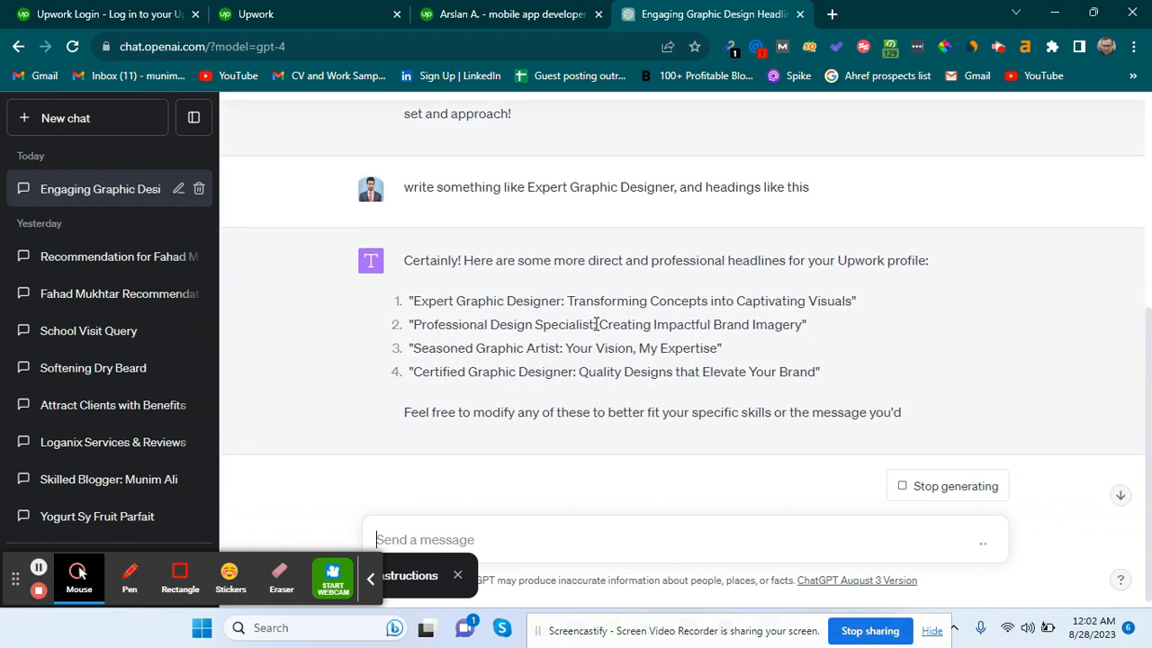
pyautogui.click(596, 324)
pyautogui.moveTo(517, 327); pyautogui.dragTo(471, 329)
pyautogui.click(519, 401)
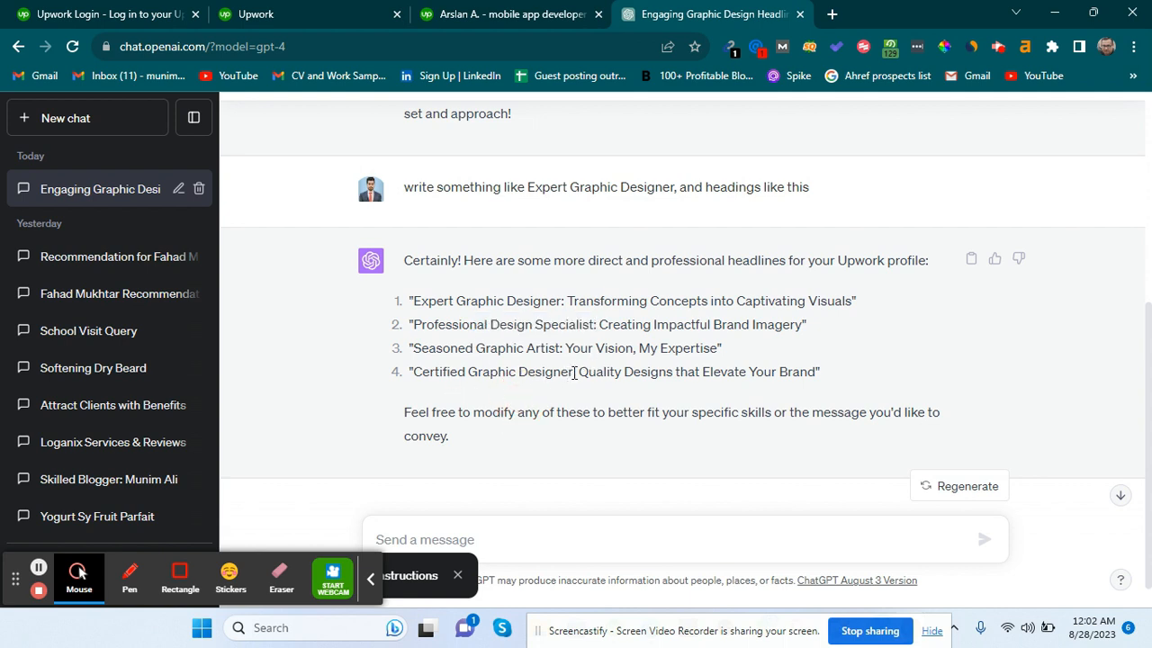
pyautogui.moveTo(573, 372); pyautogui.dragTo(418, 372)
pyautogui.click(417, 372)
pyautogui.scroll(-1, 583, 315)
# Return to the Upwork profile and re-save the hourly rate unchanged at $5.00/hr.
pyautogui.click(490, 7)
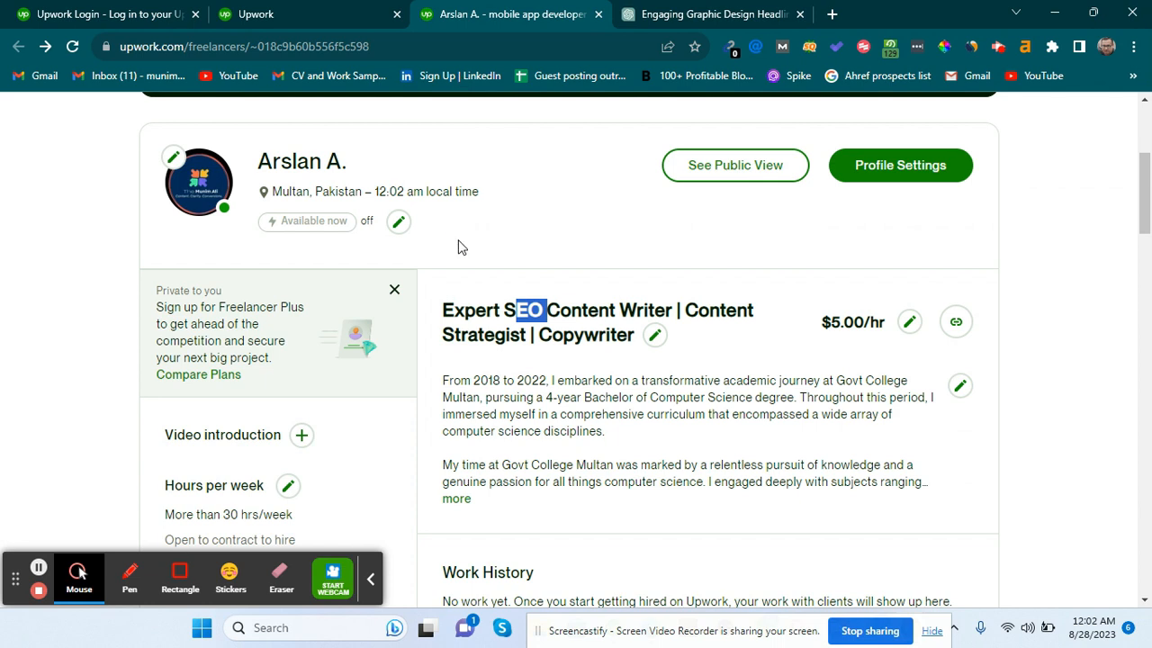
pyautogui.moveTo(445, 312); pyautogui.dragTo(631, 341)
pyautogui.click(630, 341)
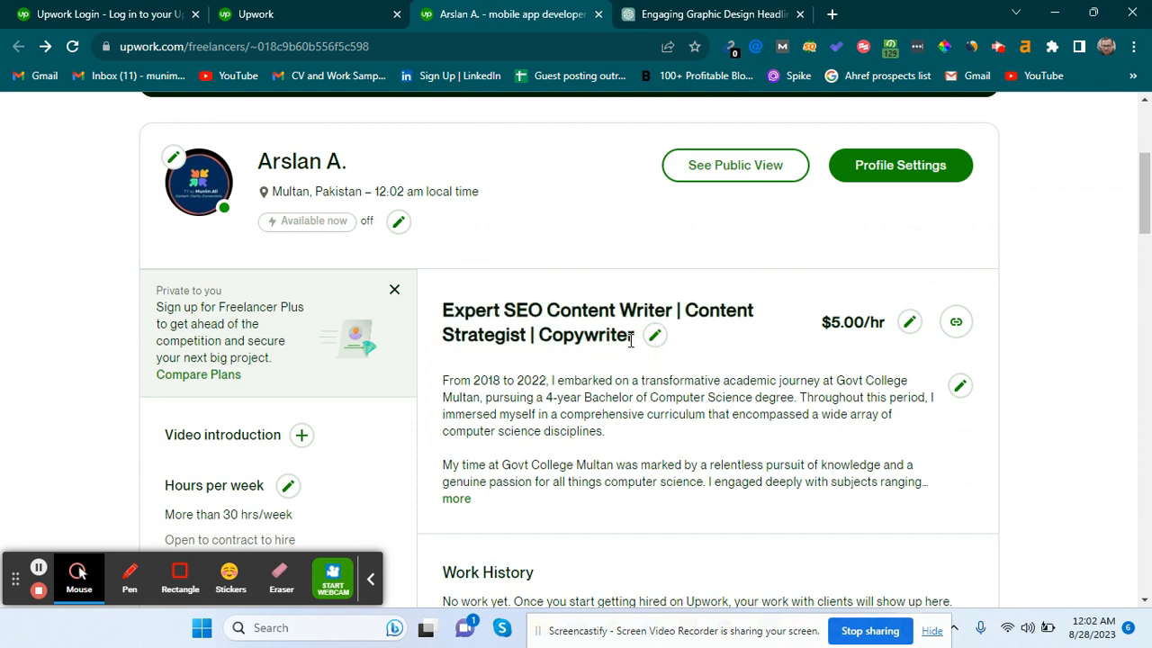
pyautogui.click(912, 327)
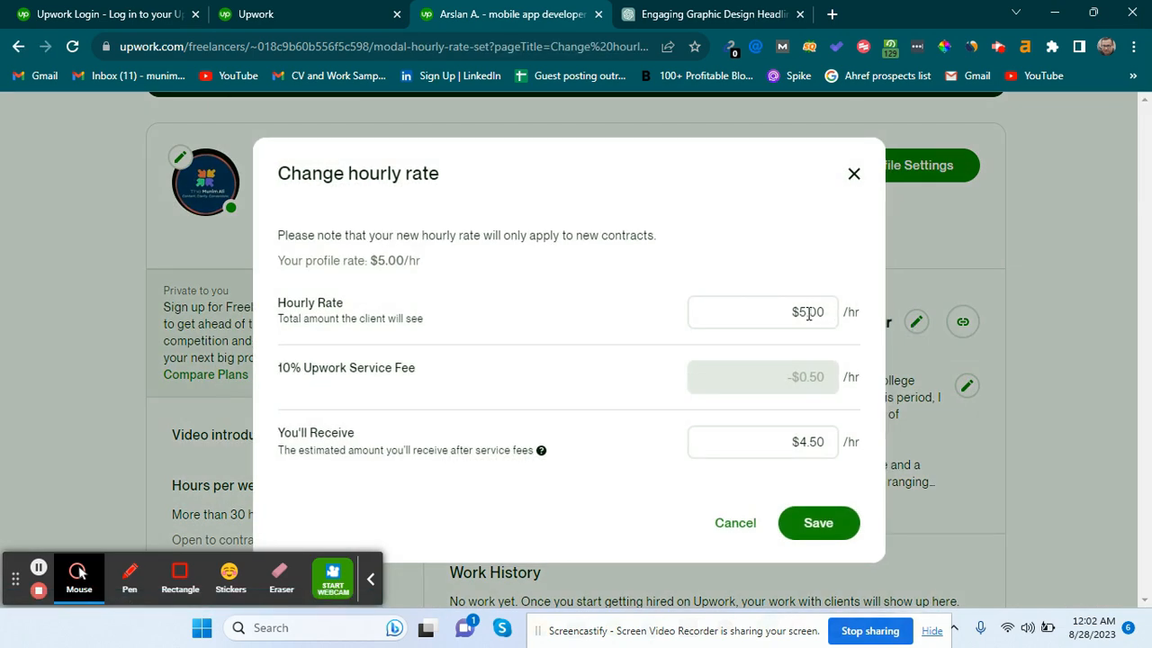
pyautogui.click(806, 314)
pyautogui.doubleClick(819, 314)
pyautogui.click(808, 529)
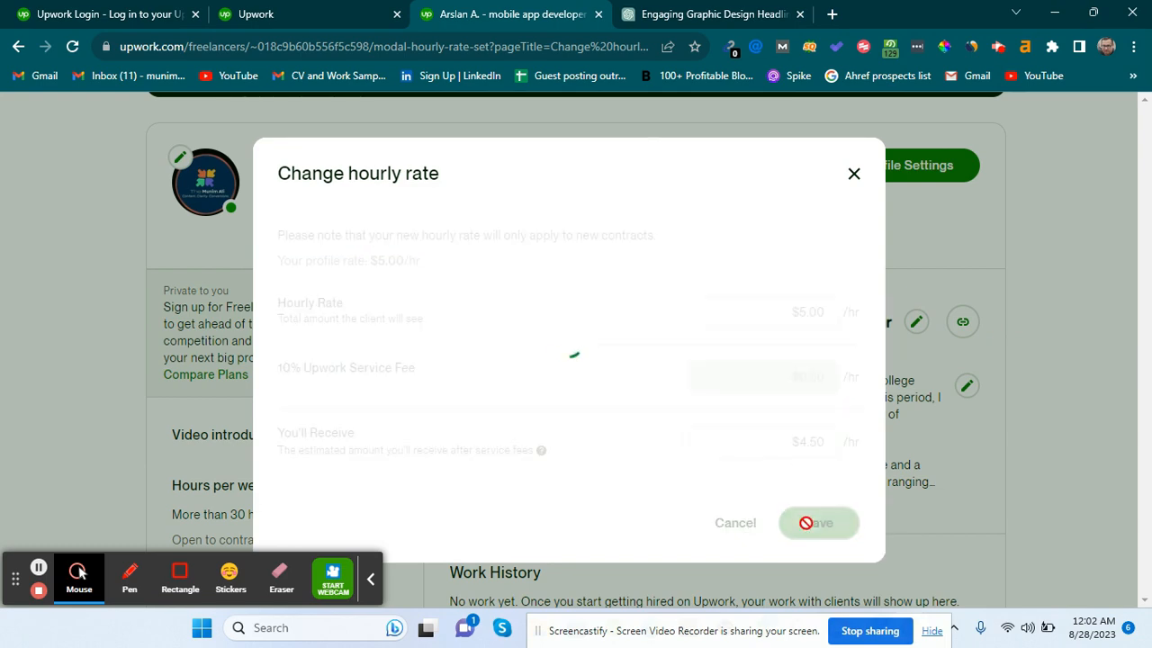
# Expand the profile overview to show its full text.
pyautogui.scroll(-1, 775, 448)
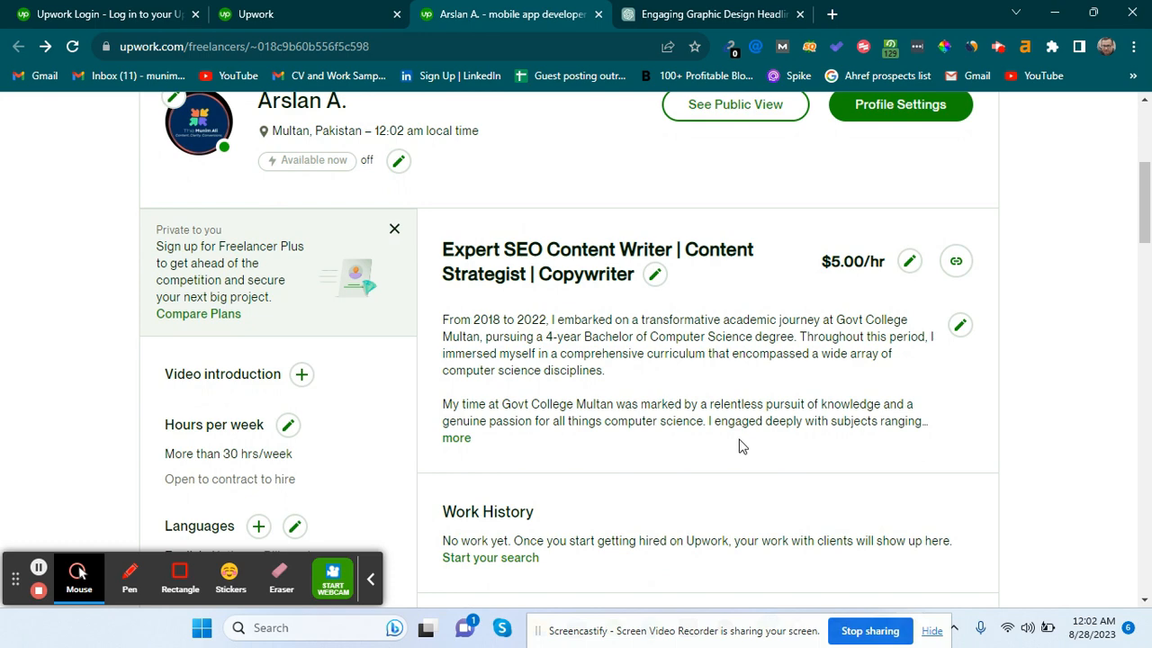
pyautogui.click(455, 440)
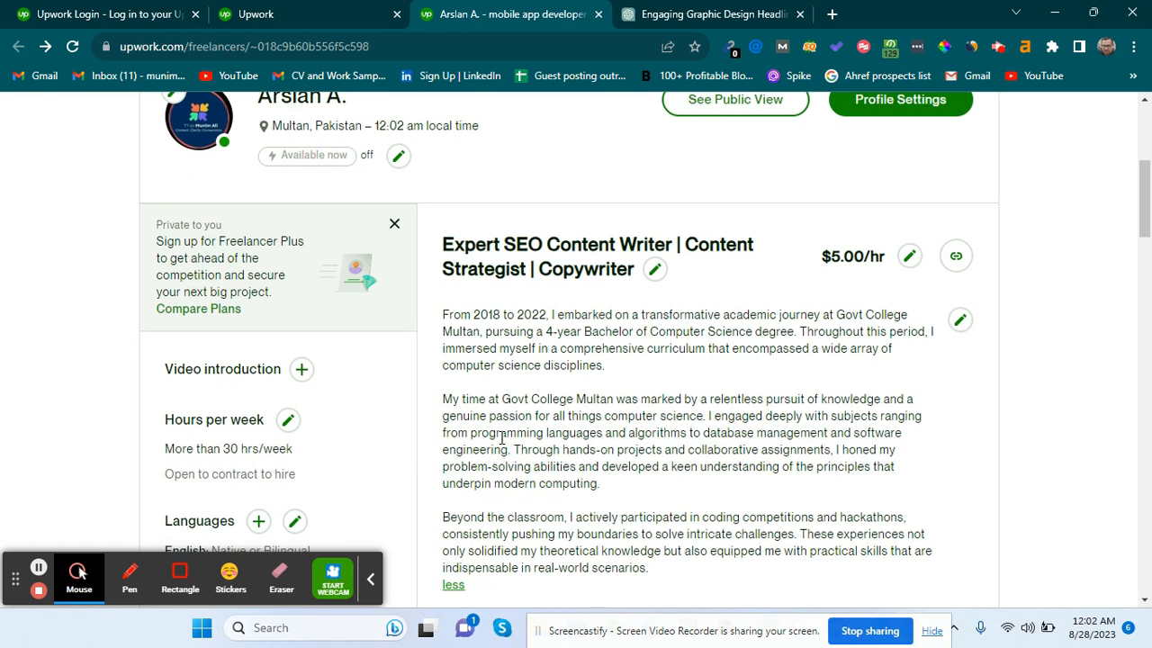
pyautogui.scroll(-2, 502, 438)
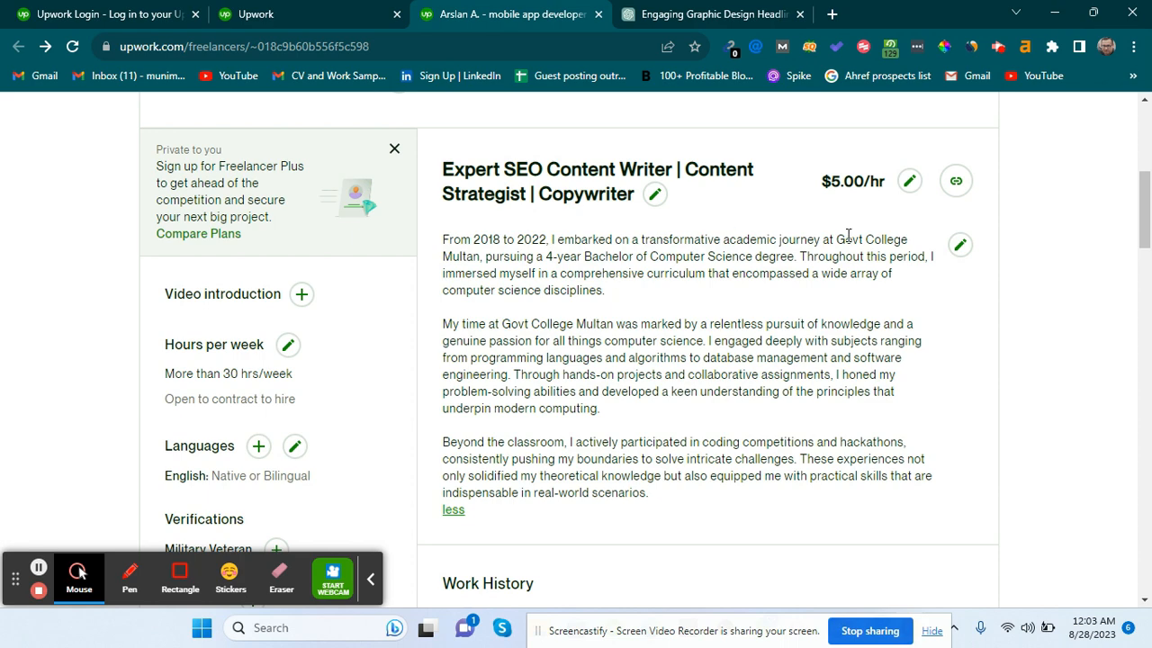
# Delete all existing text from the profile overview, then go back to the ChatGPT chat.
pyautogui.click(961, 245)
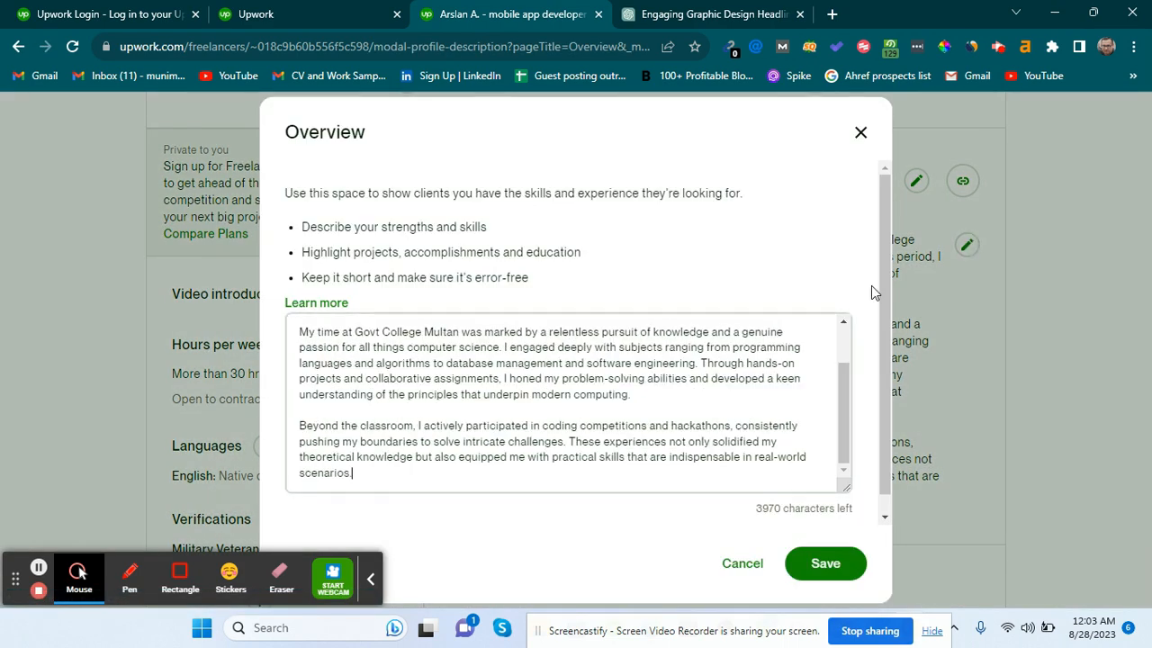
pyautogui.hotkey('ctrl', 'a')
pyautogui.press('BackSpace')
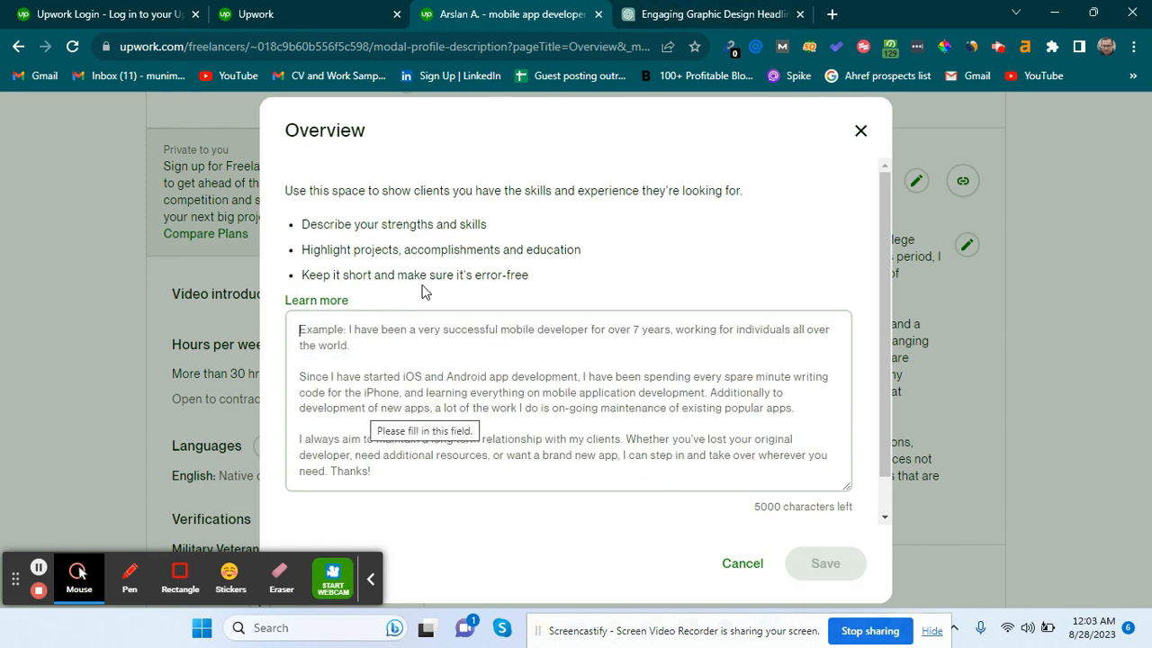
pyautogui.click(397, 395)
pyautogui.write('W')
pyautogui.press('BackSpace')
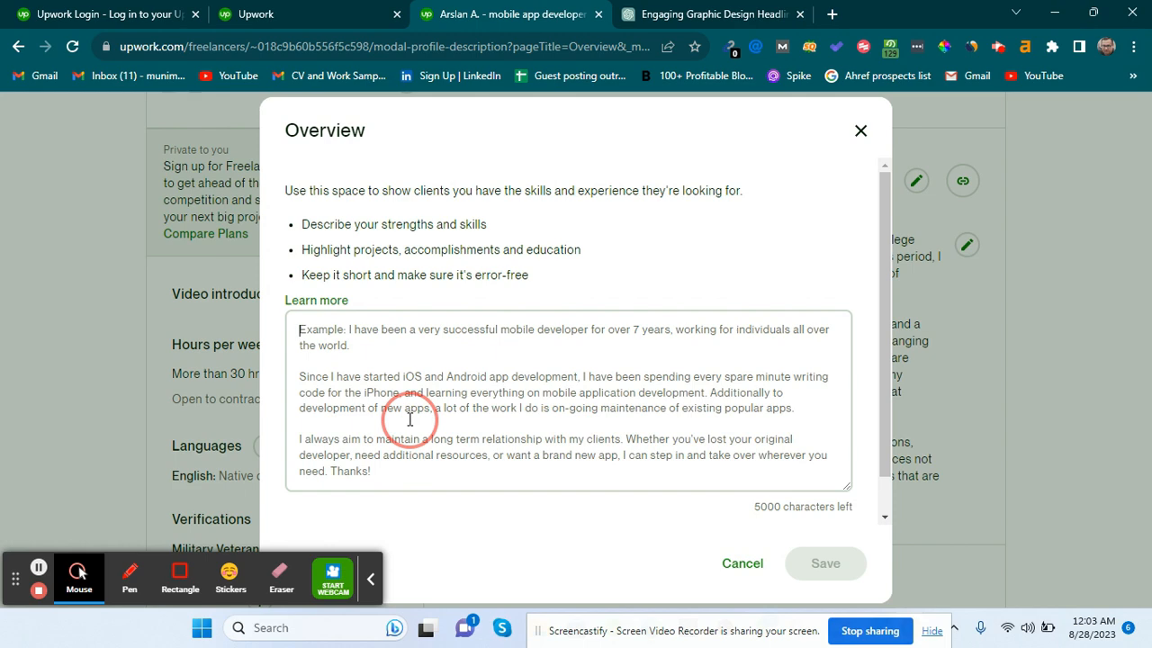
pyautogui.write('Re')
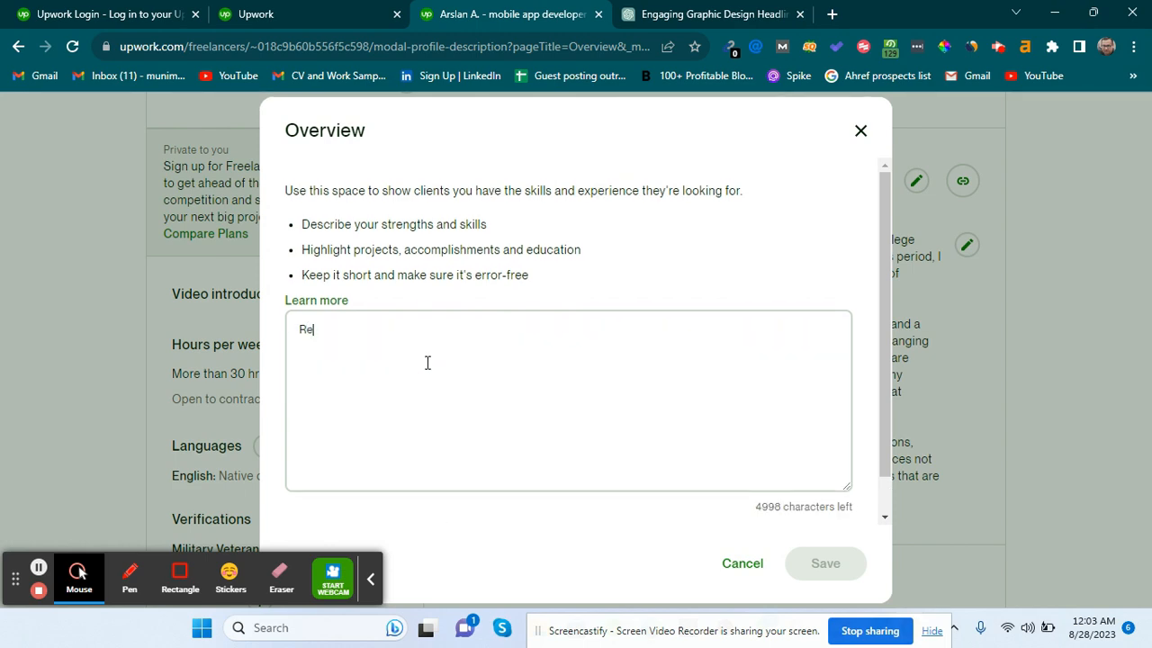
pyautogui.write('view')
pyautogui.press('BackSpace')
pyautogui.press('BackSpace')
pyautogui.press('BackSpace')
pyautogui.press('BackSpace')
pyautogui.press('BackSpace')
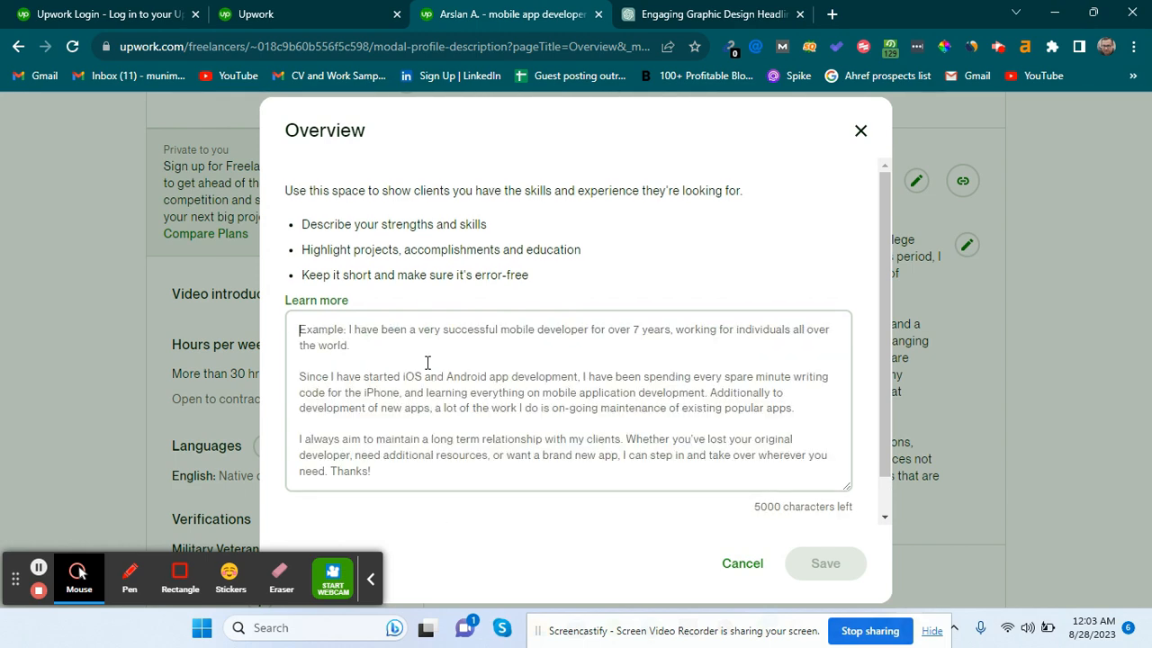
pyautogui.click(662, 11)
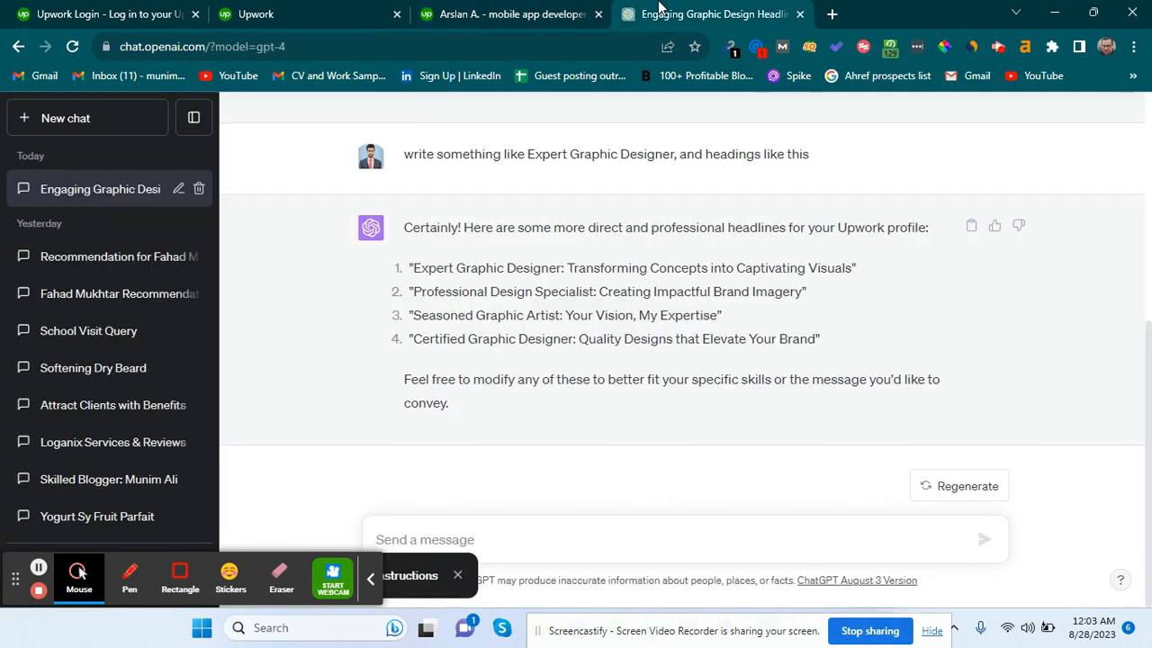
# Draft a prompt for a random client review of the SEO content writing service, including the client's name.
pyautogui.click(601, 532)
pyautogui.write('Write a review from')
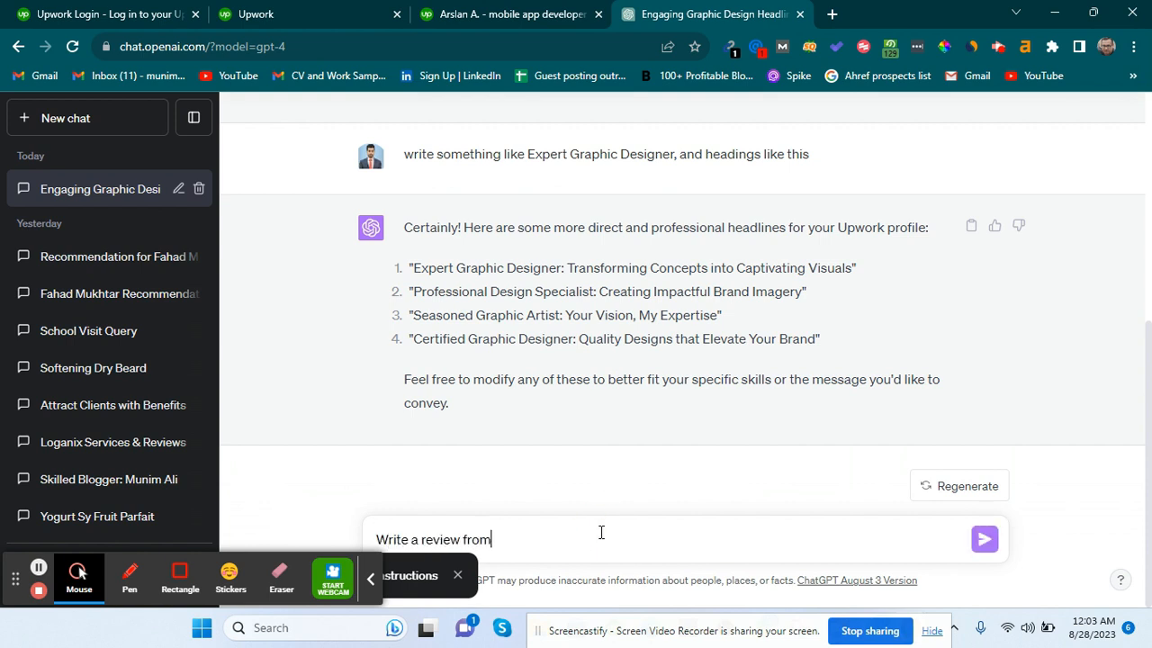
pyautogui.write(' my cli')
pyautogui.hotkey('ctrl', 'BackSpace')
pyautogui.hotkey('ctrl', 'BackSpace')
pyautogui.hotkey('ctrl', 'BackSpace')
pyautogui.press('BackSpace')
pyautogui.press('BackSpace')
pyautogui.press('BackSpace')
pyautogui.write('andome rev')
pyautogui.write('ew for my setvice')
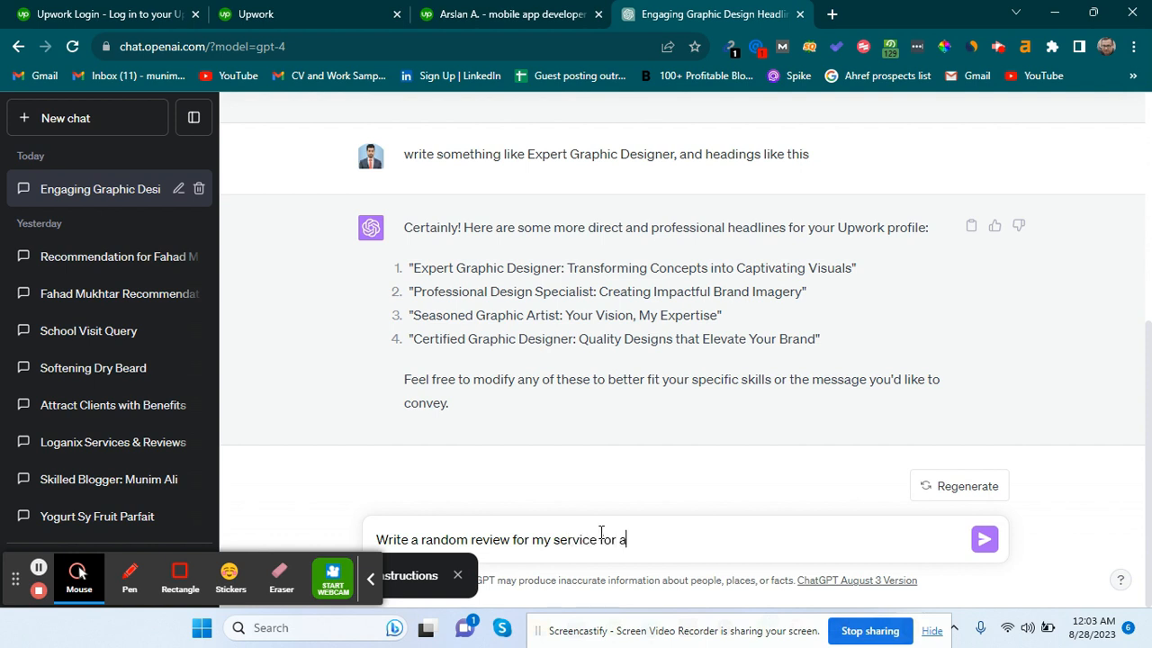
pyautogui.write(' from any client.')
pyautogui.hotkey('shift', 'Return')
pyautogui.write('my se')
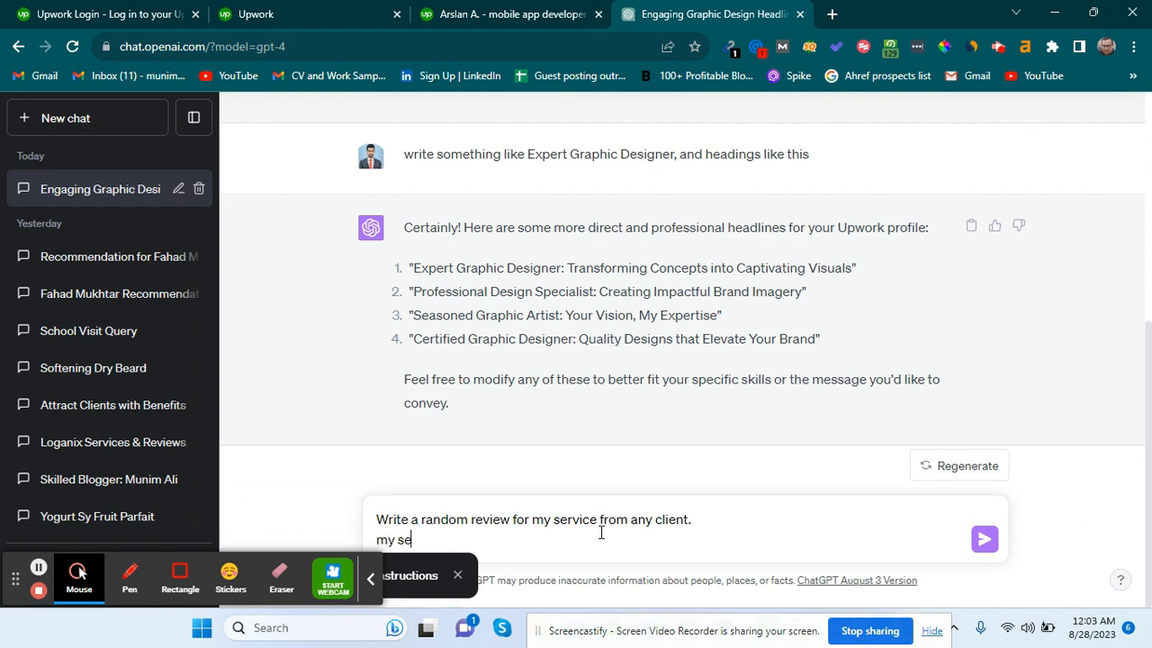
pyautogui.write('rvices is seo content write')
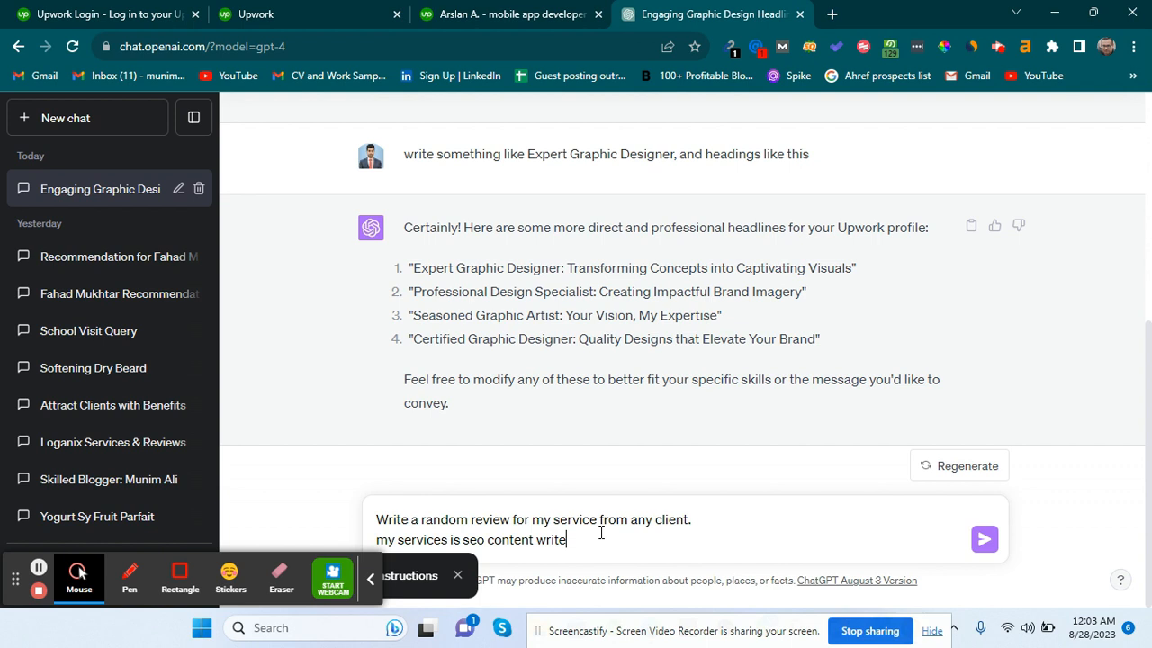
pyautogui.press('BackSpace')
pyautogui.write('ing')
pyautogui.hotkey('shift', 'Return')
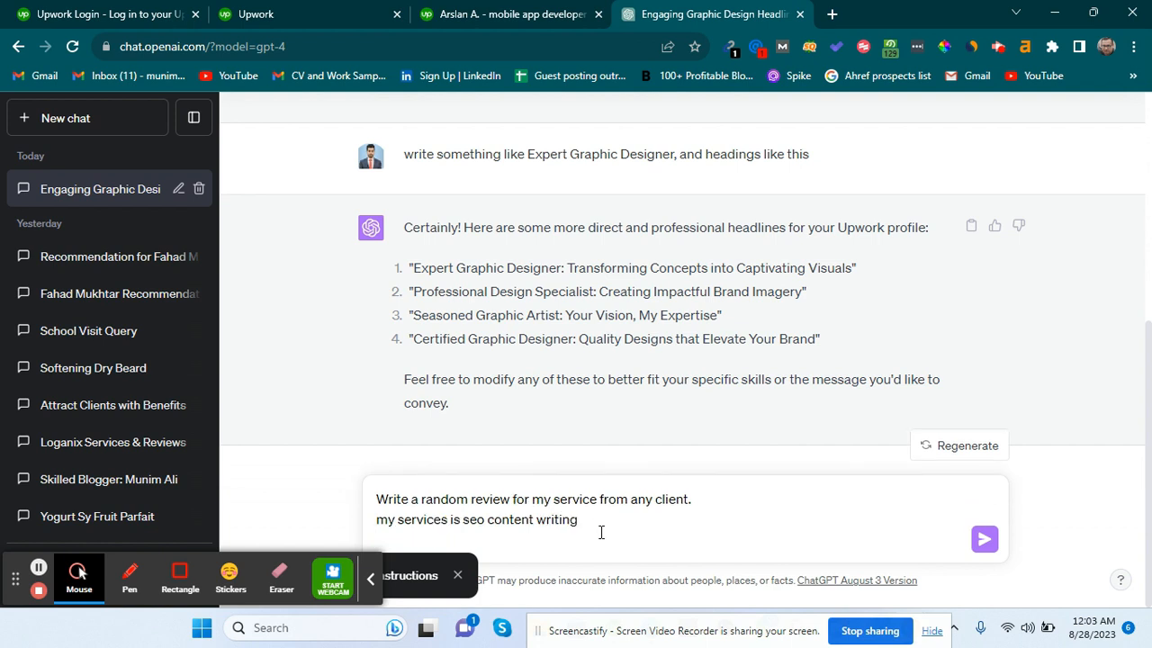
pyautogui.write('Write the name and compa')
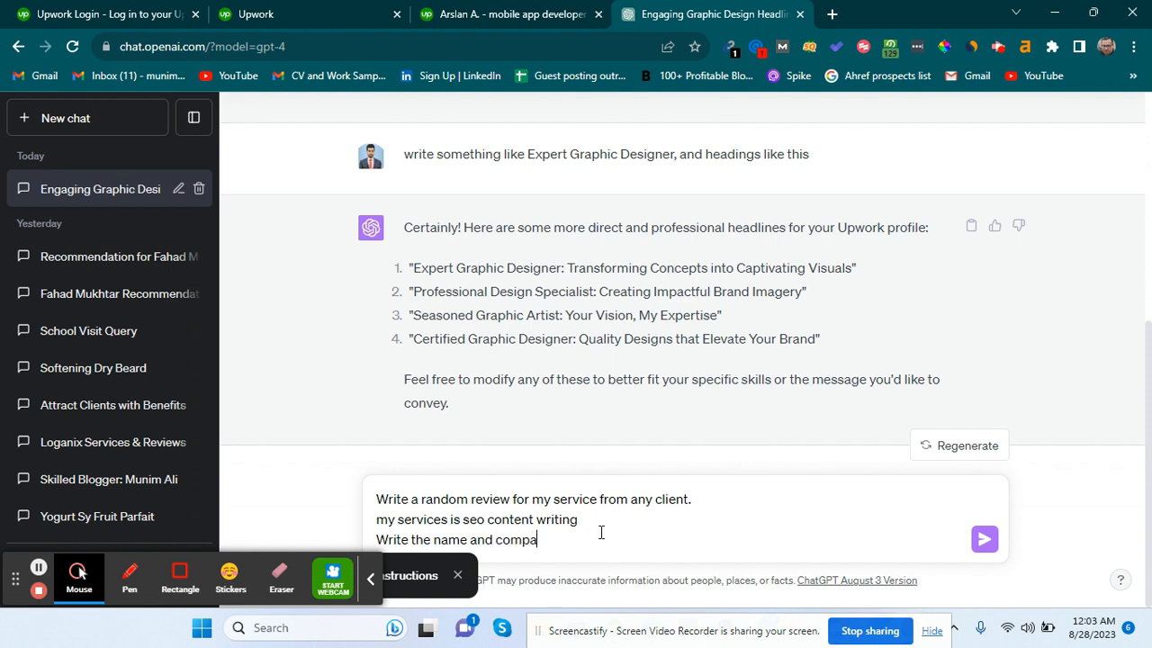
pyautogui.write('ny of clien')
pyautogui.press('BackSpace')
pyautogui.press('BackSpace')
pyautogui.press('BackSpace')
pyautogui.press('BackSpace')
pyautogui.press('BackSpace')
pyautogui.press('BackSpace')
pyautogui.press('BackSpace')
pyautogui.press('BackSpace')
pyautogui.press('BackSpace')
pyautogui.write('n')
pyautogui.press('BackSpace')
pyautogui.write('name of client as well')
# Ask for easy words in a human tone, send it, and copy the five-star review.
pyautogui.hotkey('shift', 'Return')
pyautogui.hotkey('shift', 'Return')
pyautogui.write('Write in easy')
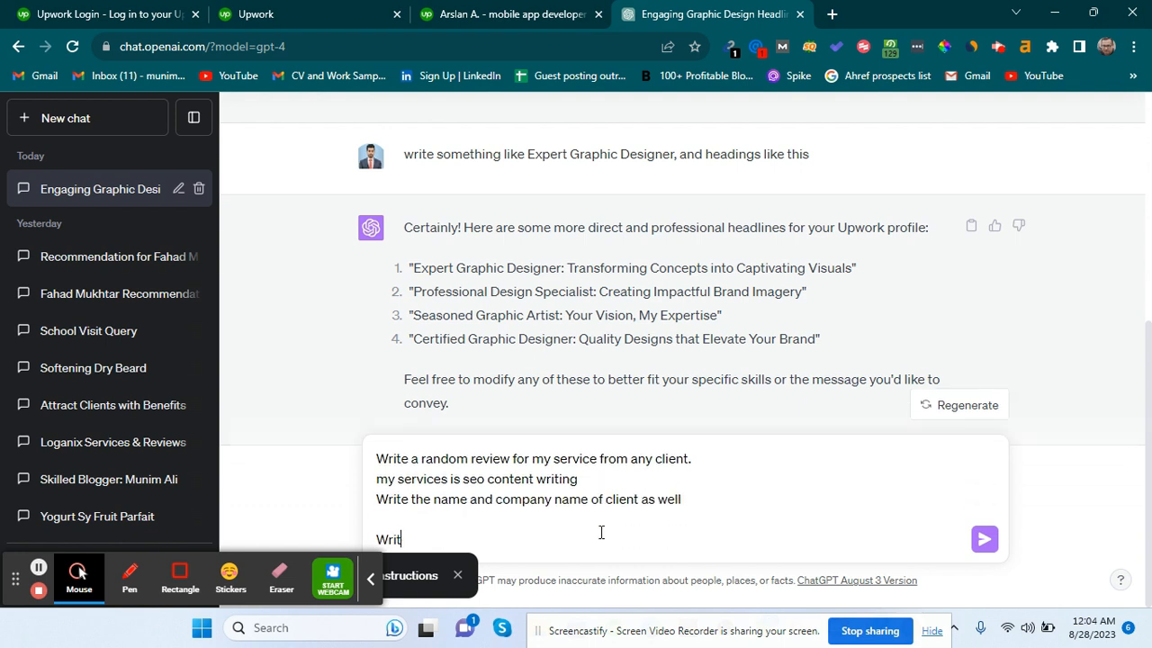
pyautogui.write('ds in human to')
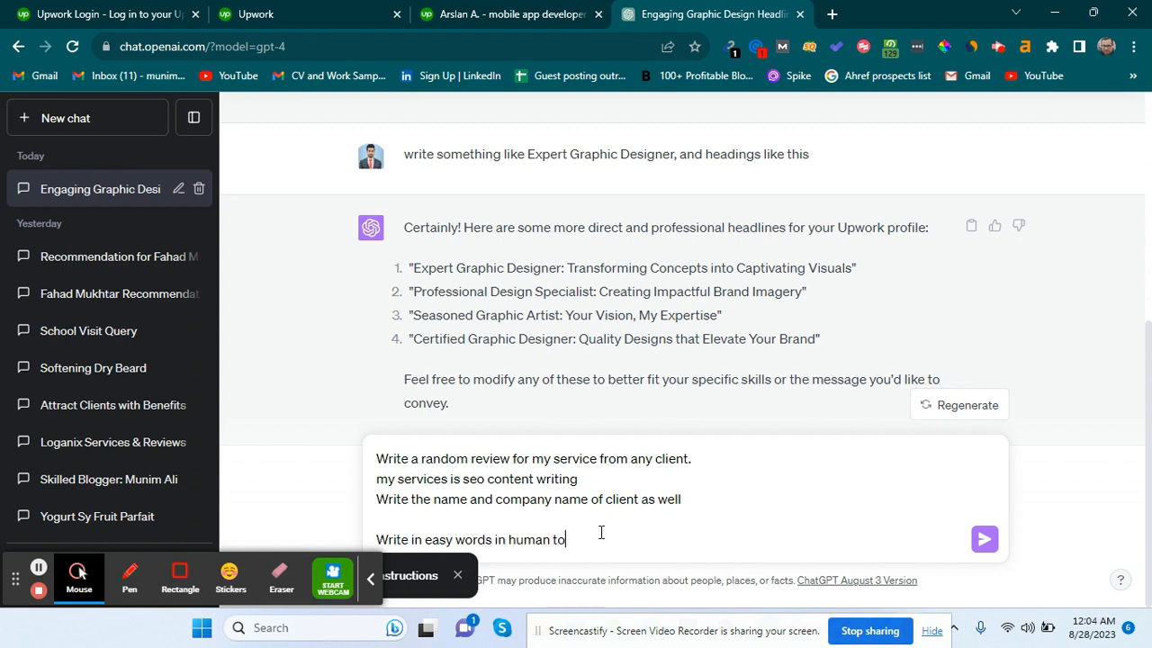
pyautogui.write('ne')
pyautogui.press('Return')
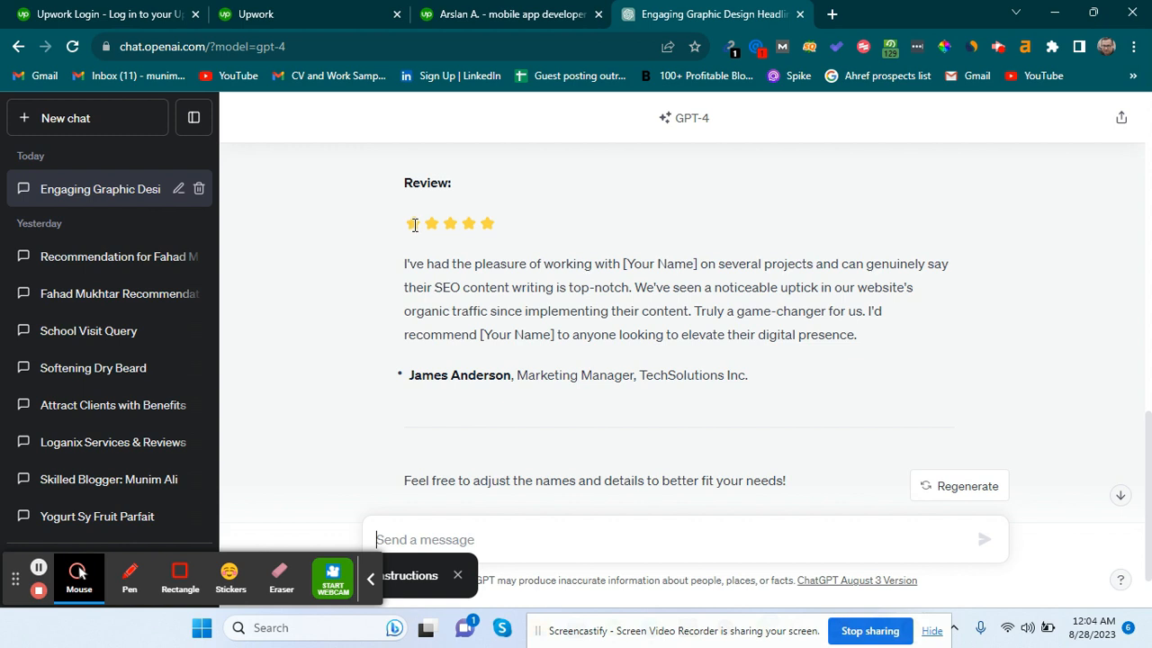
pyautogui.moveTo(413, 226); pyautogui.dragTo(745, 370)
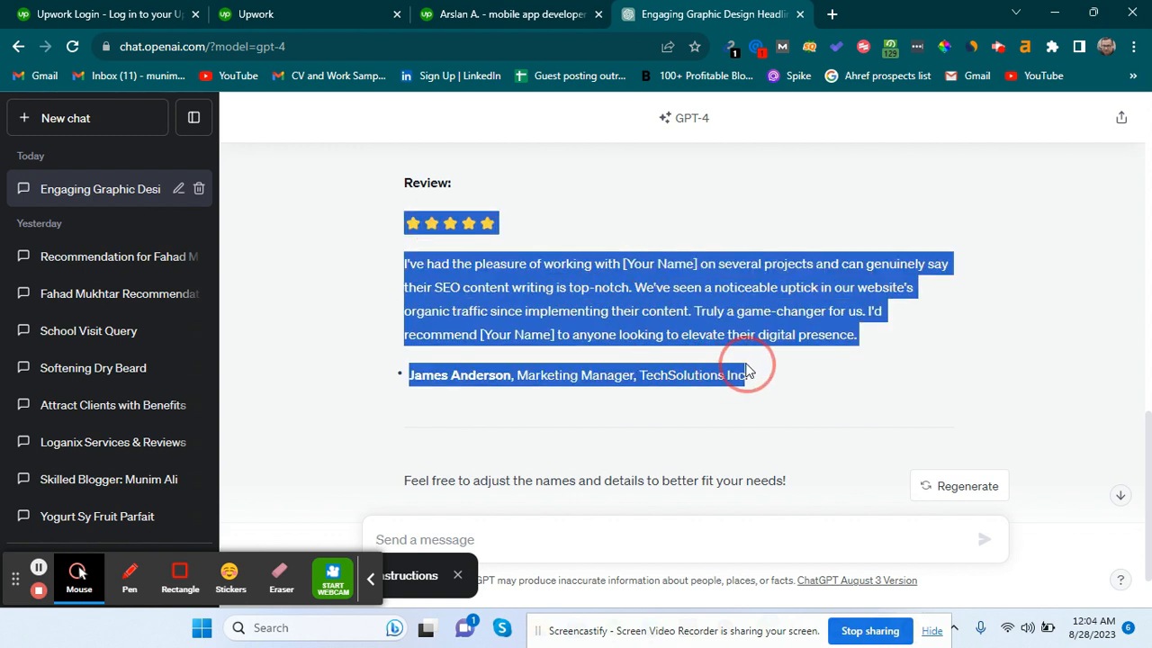
pyautogui.hotkey('ctrl', 'c')
# Paste the review into the Upwork overview and replace both [Your Name] placeholders with the freelancer's name.
pyautogui.click(556, 7)
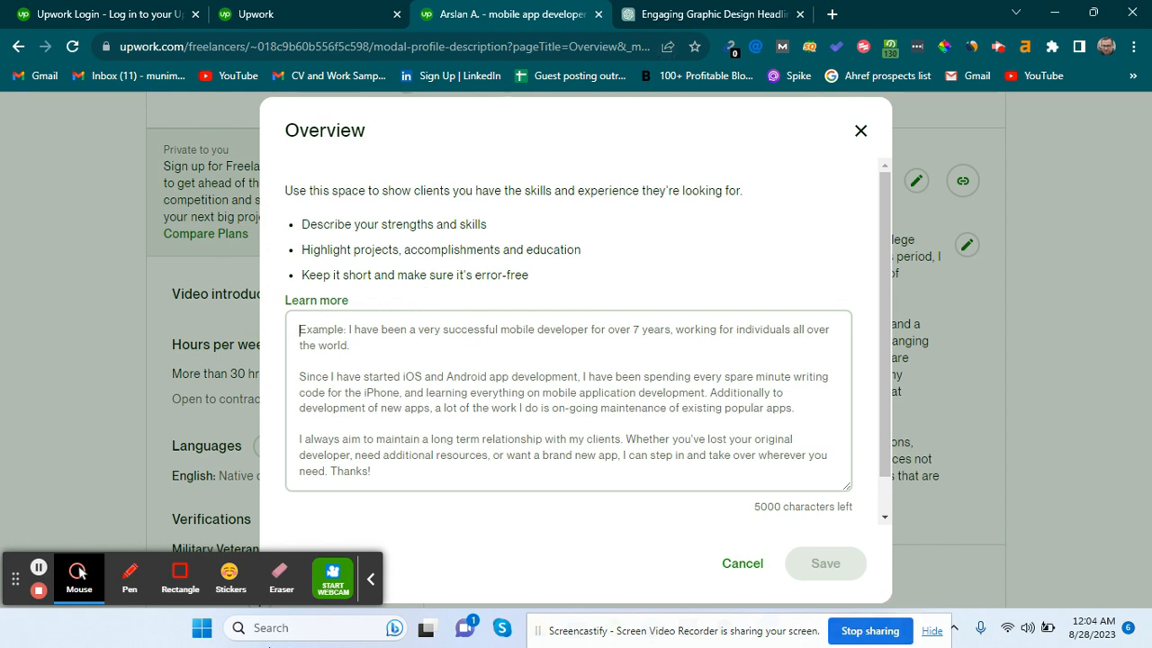
pyautogui.hotkey('ctrl', 'v')
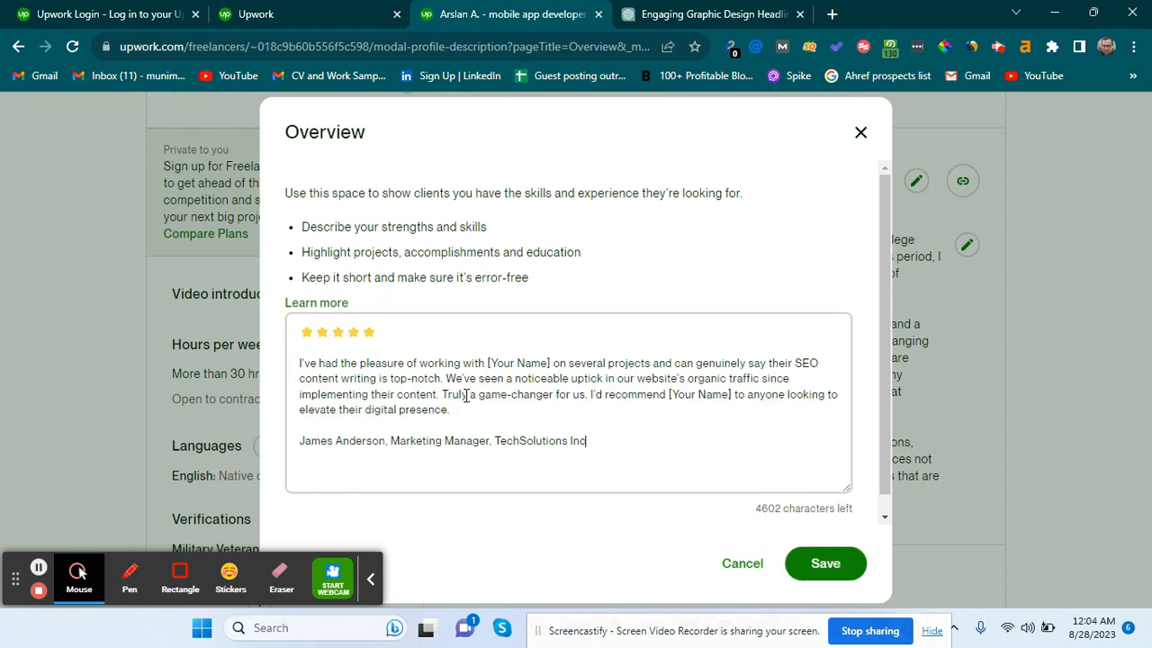
pyautogui.moveTo(552, 361); pyautogui.dragTo(491, 361)
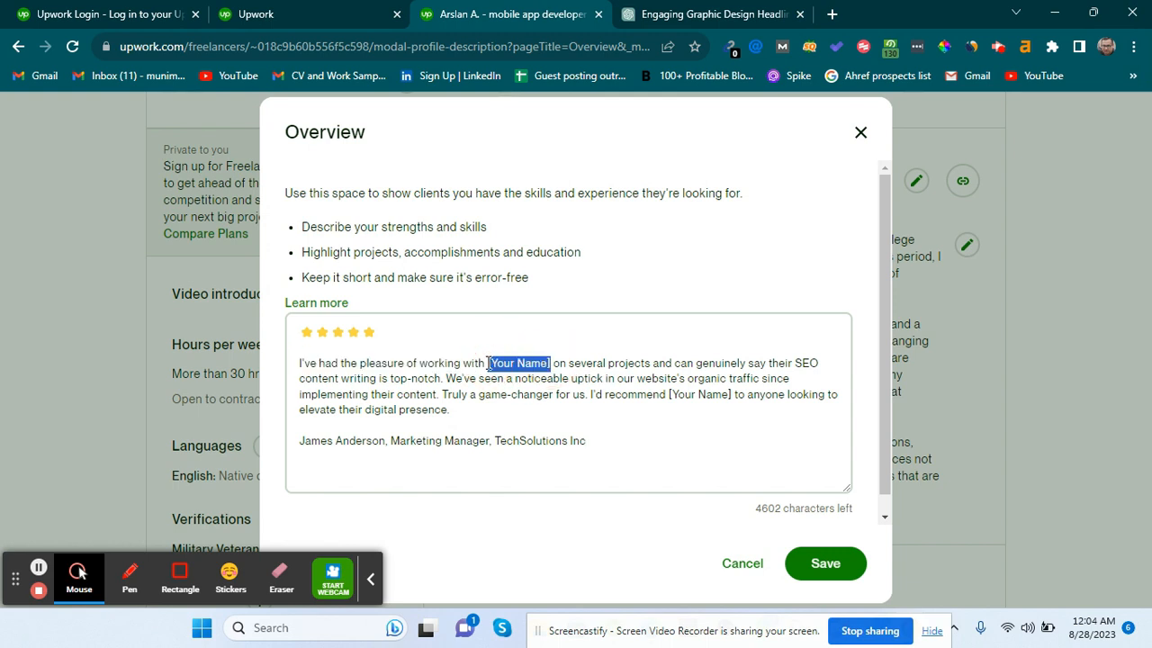
pyautogui.write('M')
pyautogui.press('BackSpace')
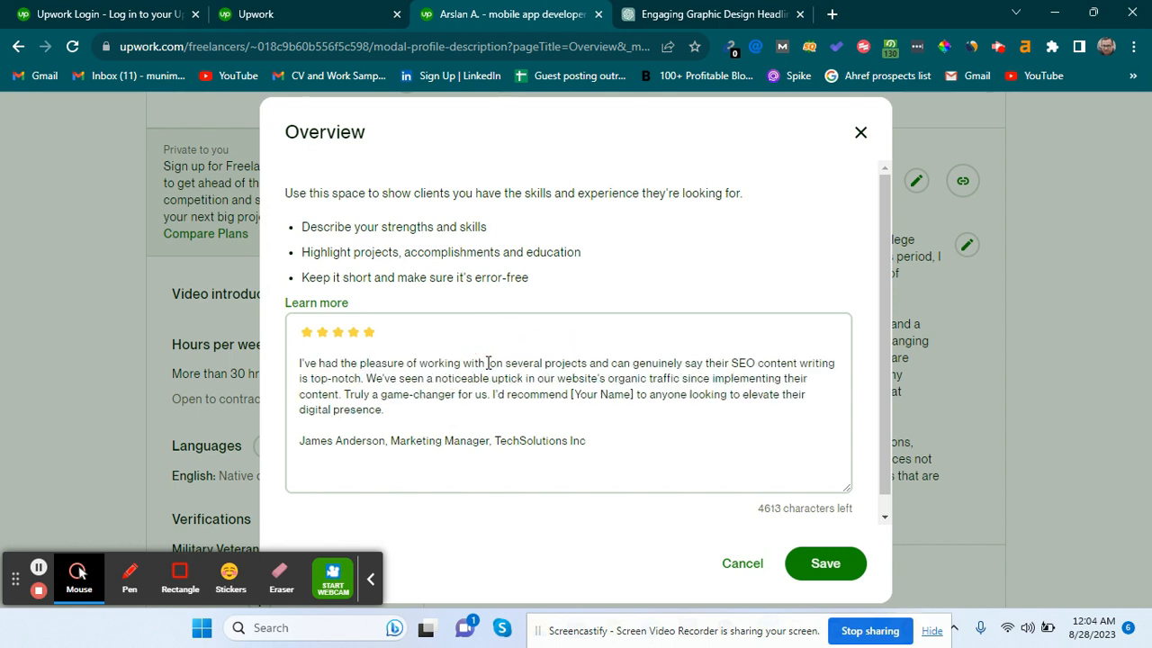
pyautogui.write('Arslan')
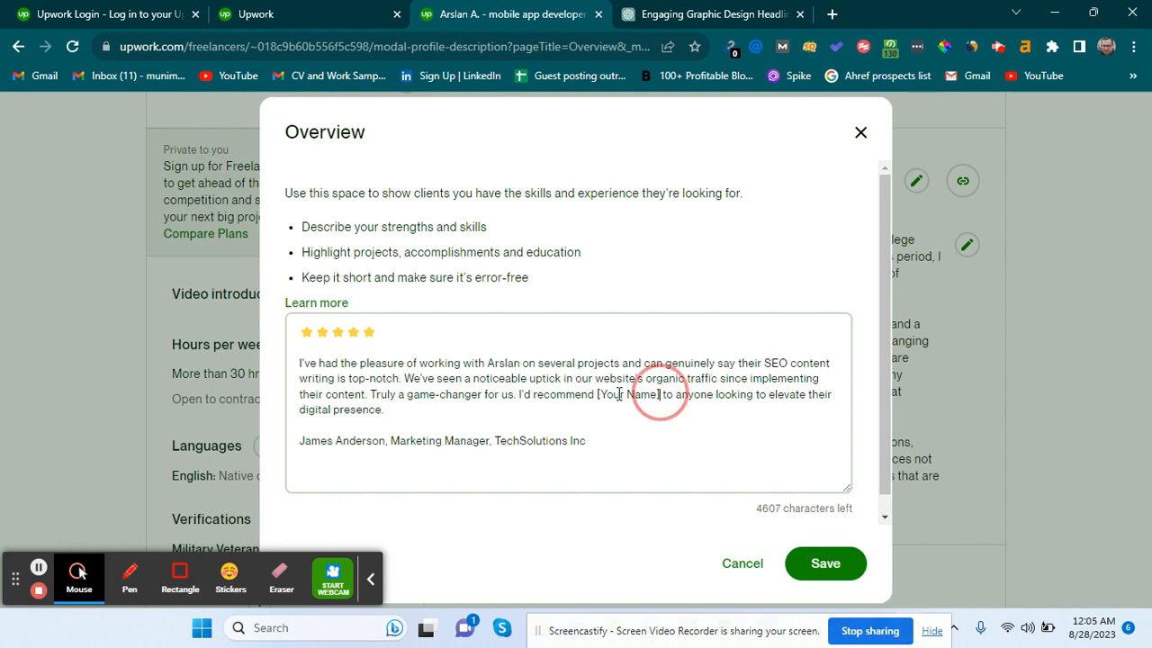
pyautogui.moveTo(659, 393); pyautogui.dragTo(598, 393)
pyautogui.press('BackSpace')
pyautogui.press('BackSpace')
pyautogui.write('Arslan')
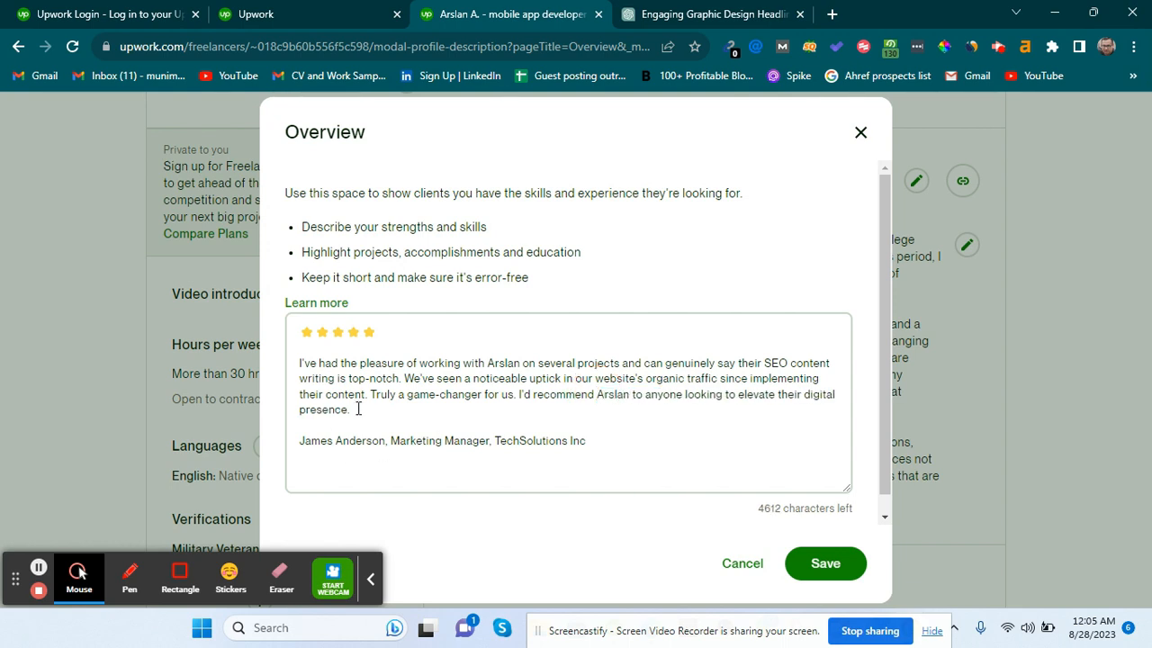
# Prefix the signature with '-', add an underscore divider line below, then return to ChatGPT.
pyautogui.click(300, 440)
pyautogui.write('-')
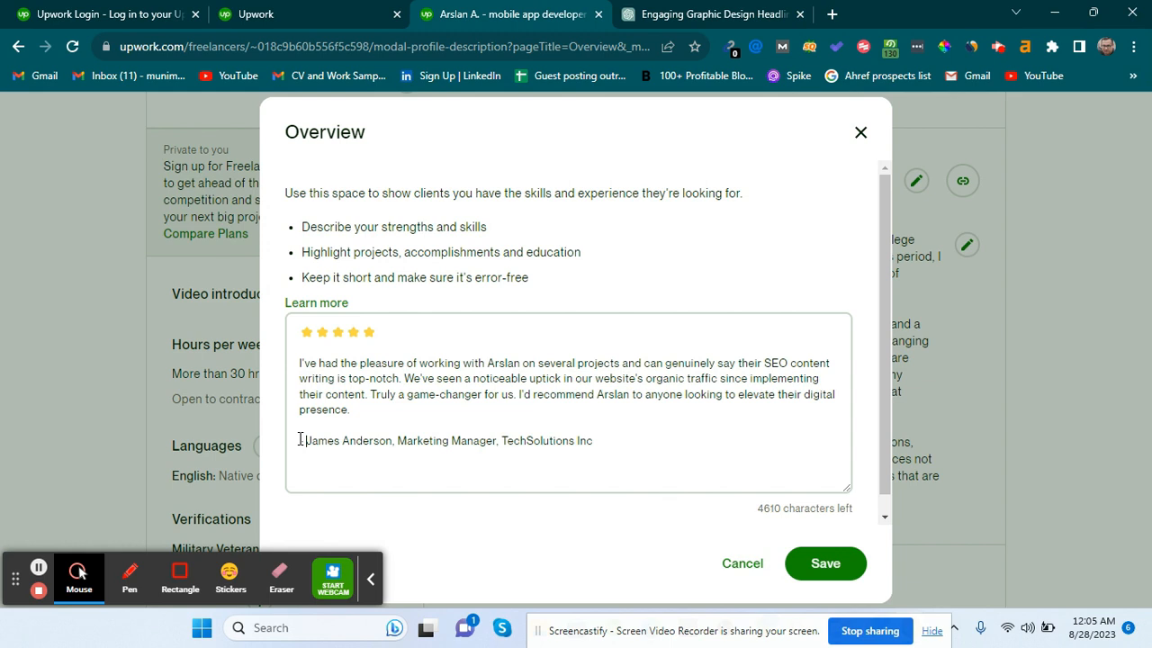
pyautogui.click(621, 440)
pyautogui.press('Return')
pyautogui.write('___________________________________________________________________')
pyautogui.press('Return')
pyautogui.press('Return')
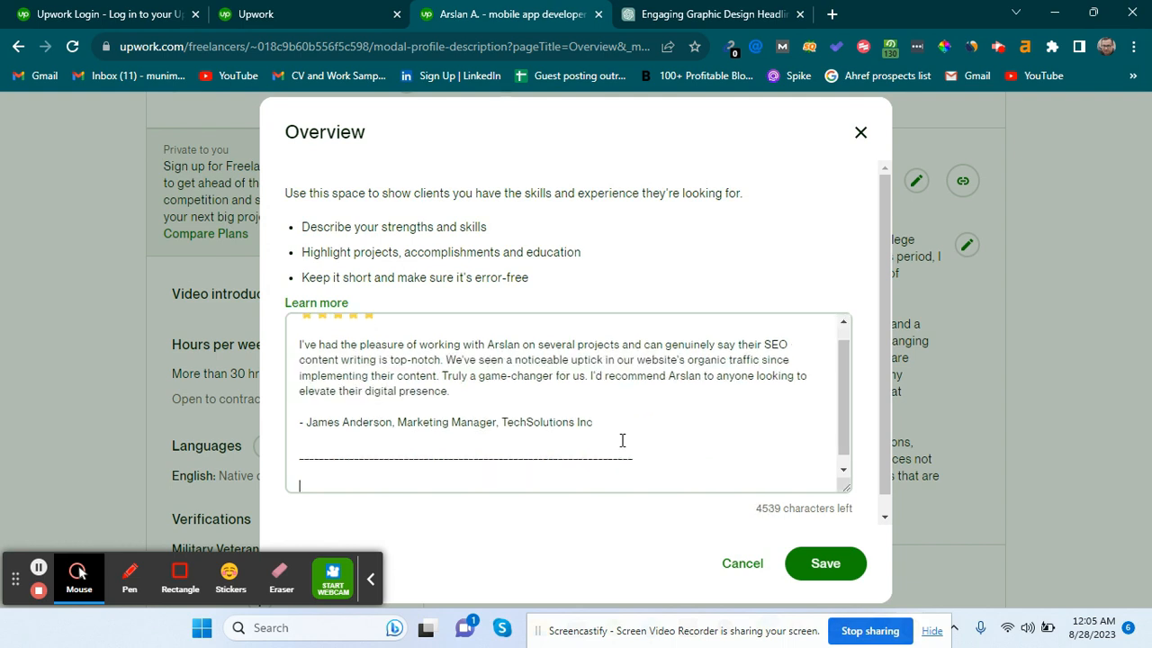
pyautogui.scroll(1, 586, 338)
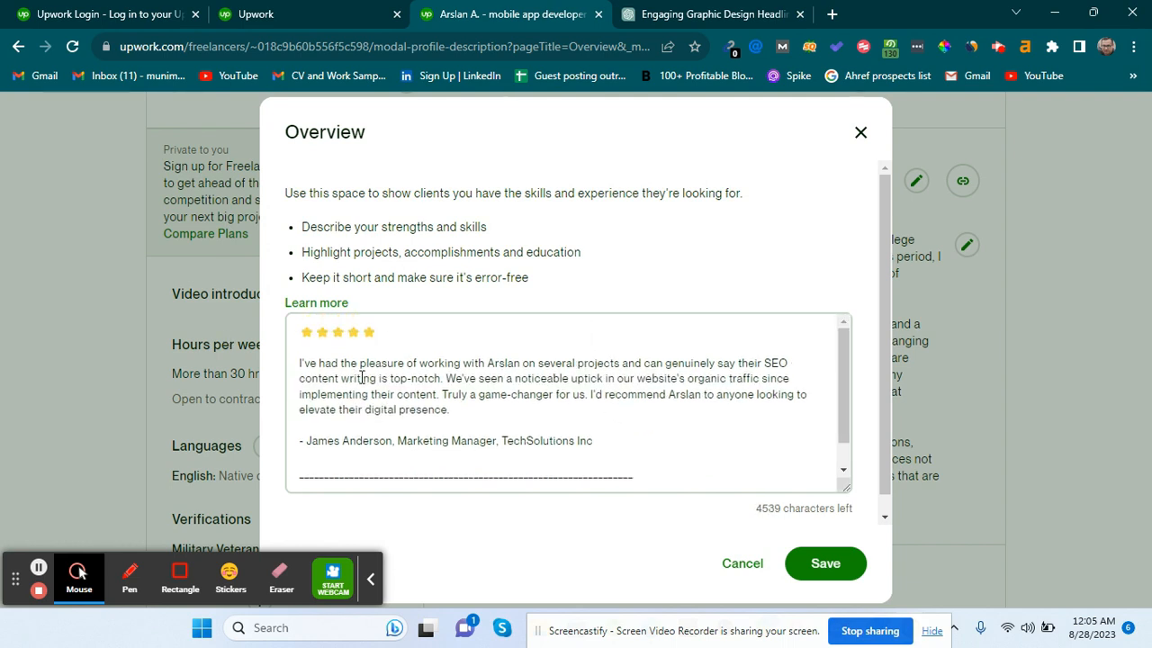
pyautogui.scroll(-1, 399, 393)
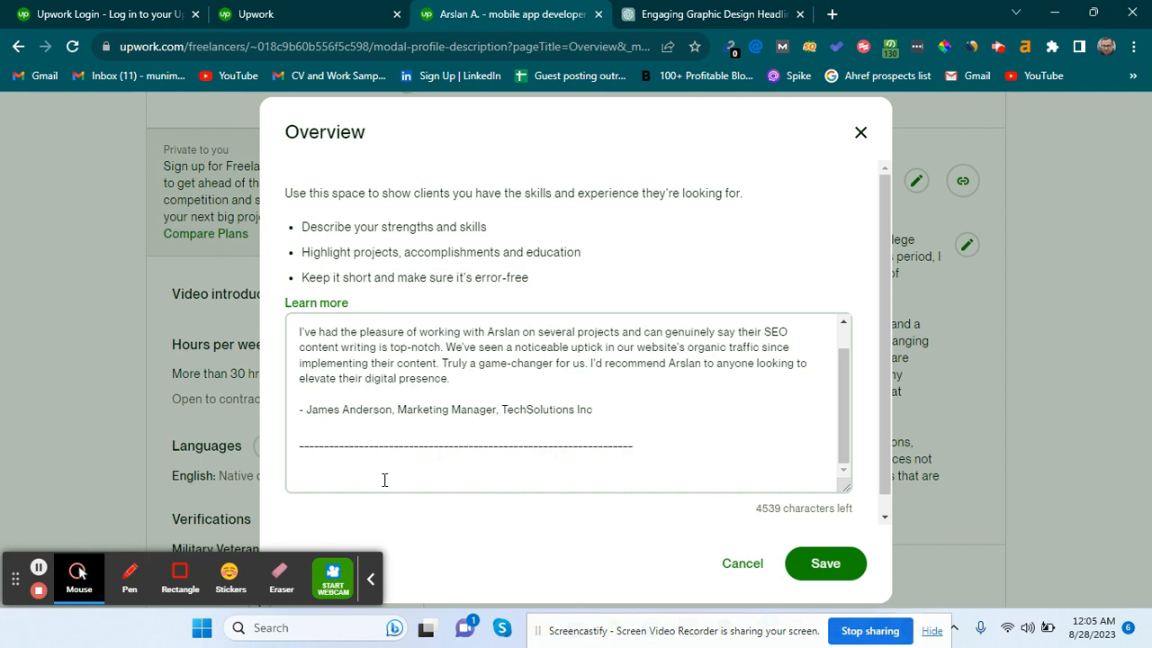
pyautogui.scroll(-1, 399, 439)
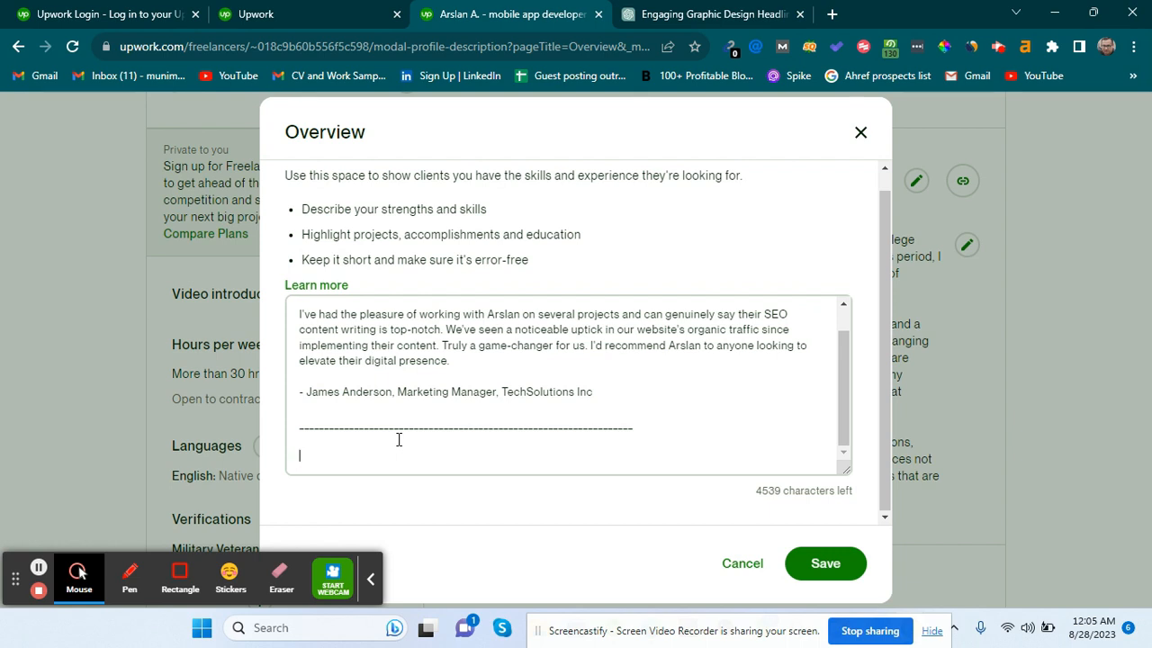
pyautogui.hotkey('ctrl', 'Tab')
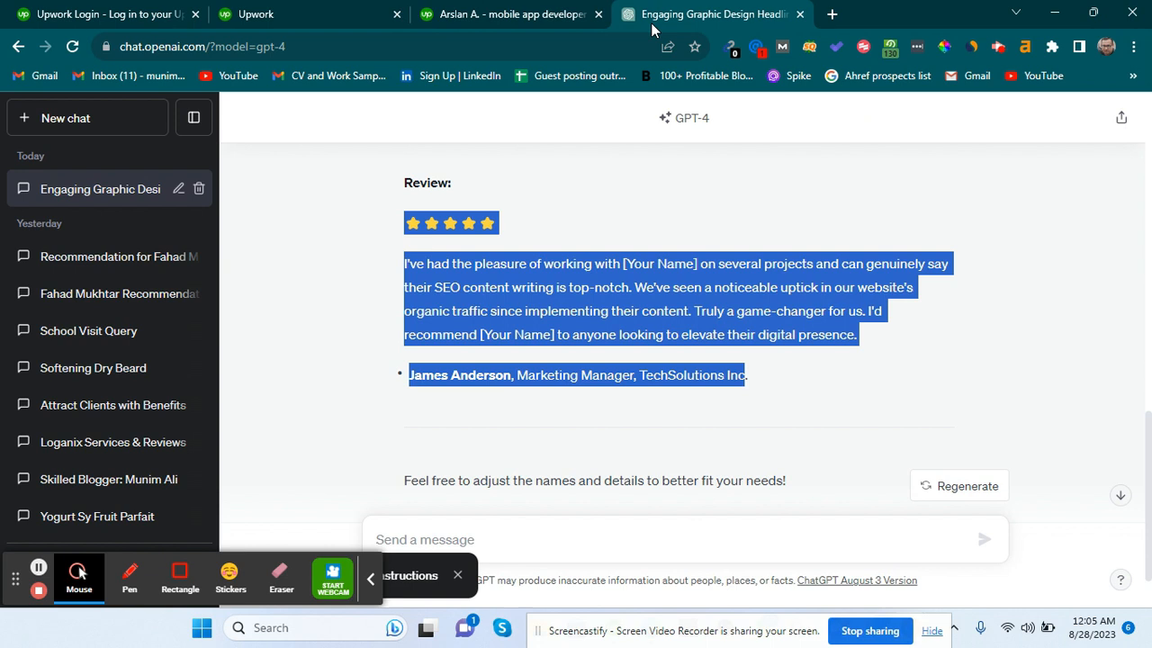
# Ask ChatGPT for 3-4 benefit lines the service provides to clients.
pyautogui.click(504, 532)
pyautogui.write('Wr')
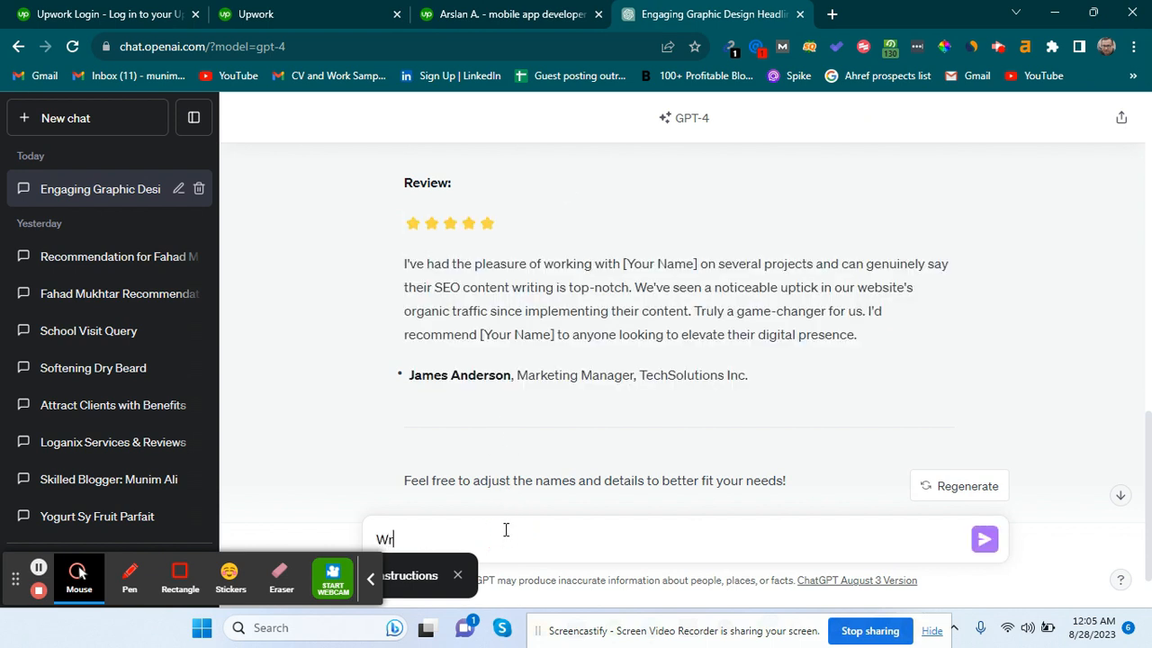
pyautogui.write('ite 3-4 benefits related llin')
pyautogui.press('BackSpace')
pyautogui.press('BackSpace')
pyautogui.write('iine  that i provide y')
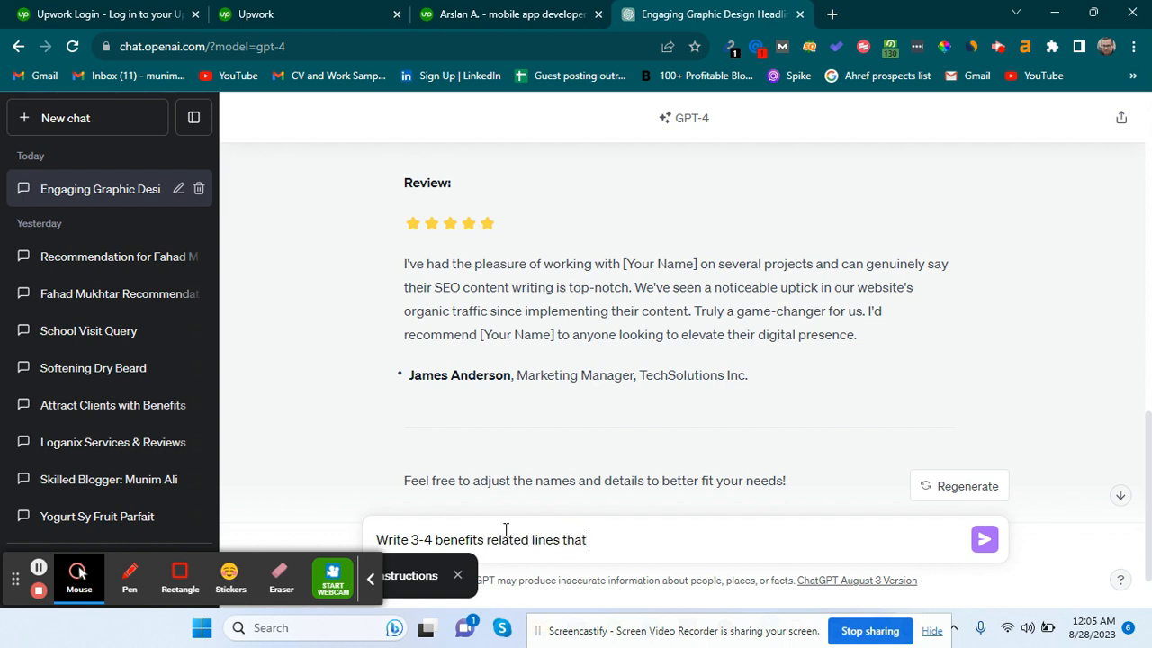
pyautogui.press('BackSpace')
pyautogui.write('to my clien')
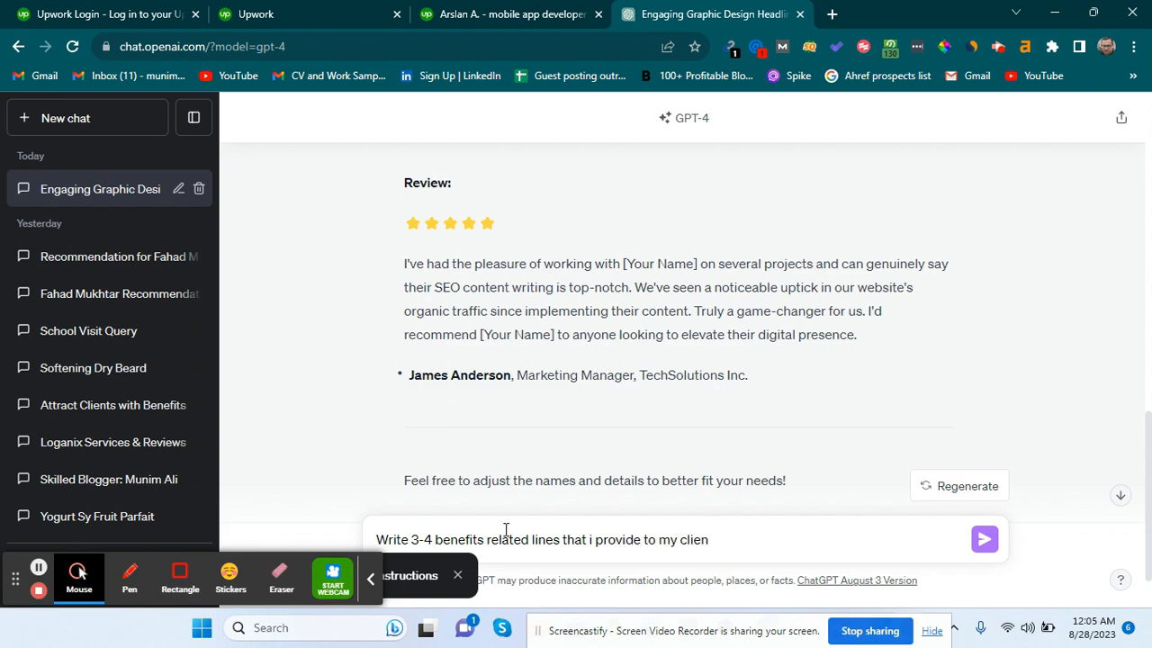
pyautogui.write('ts')
pyautogui.press('Return')
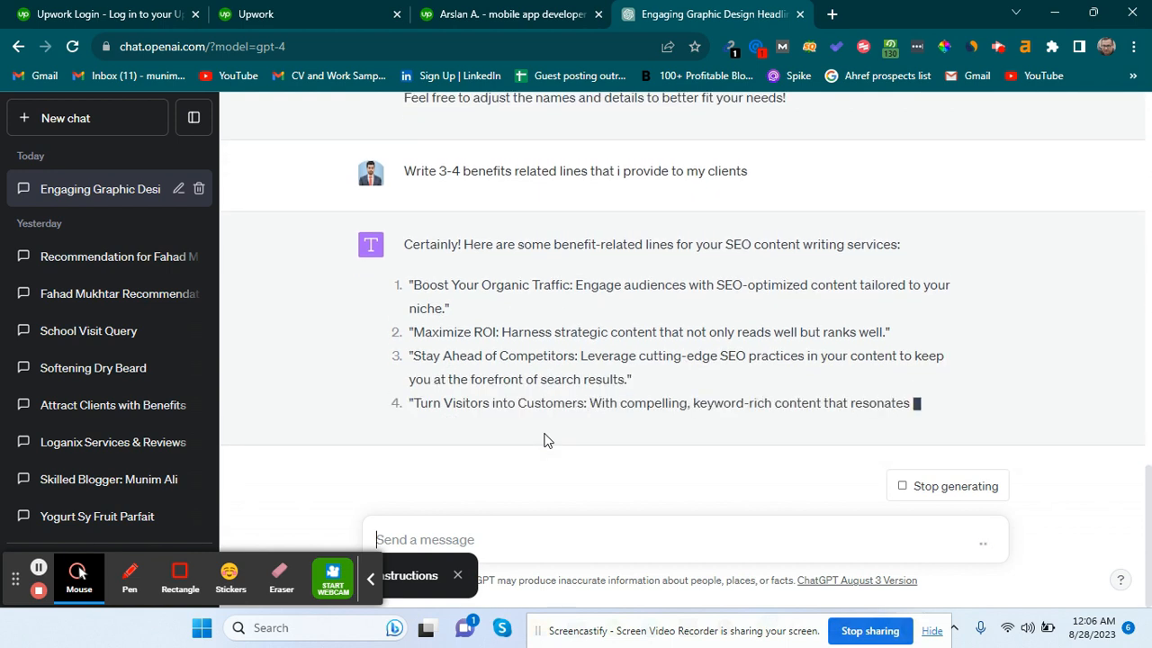
# Request a longer 5-6 line version, select the reply, and return to the Upwork overview.
pyautogui.write('write a')
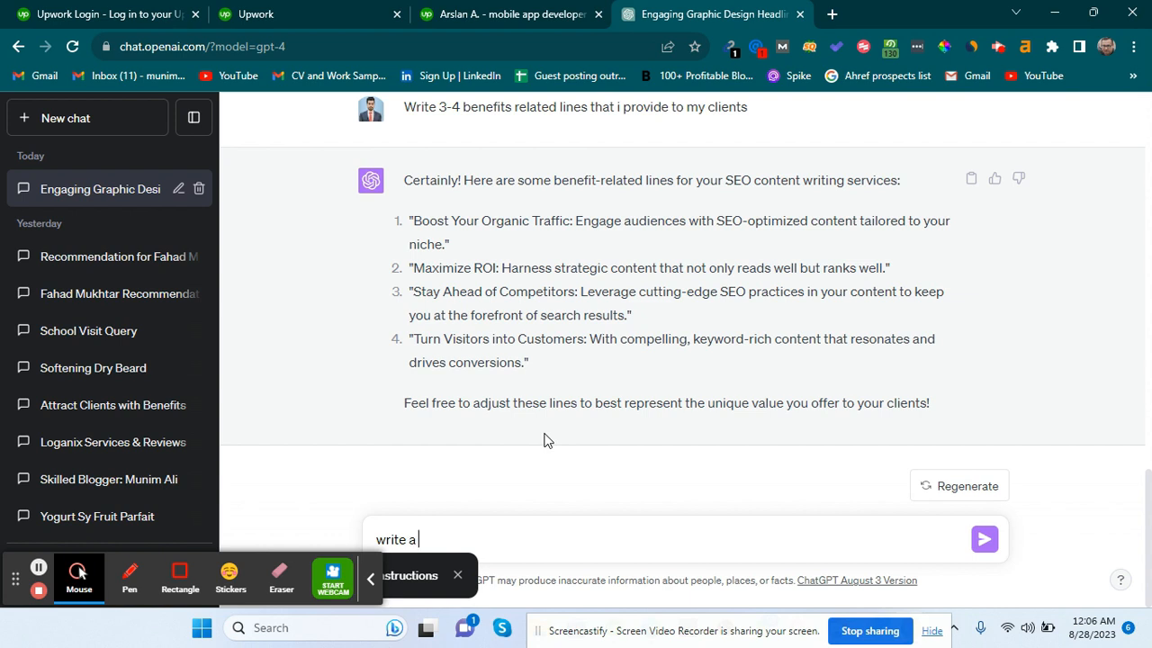
pyautogui.write(' vl')
pyautogui.press('BackSpace')
pyautogui.press('BackSpace')
pyautogui.write('little longer 5-6 l')
pyautogui.press('Return')
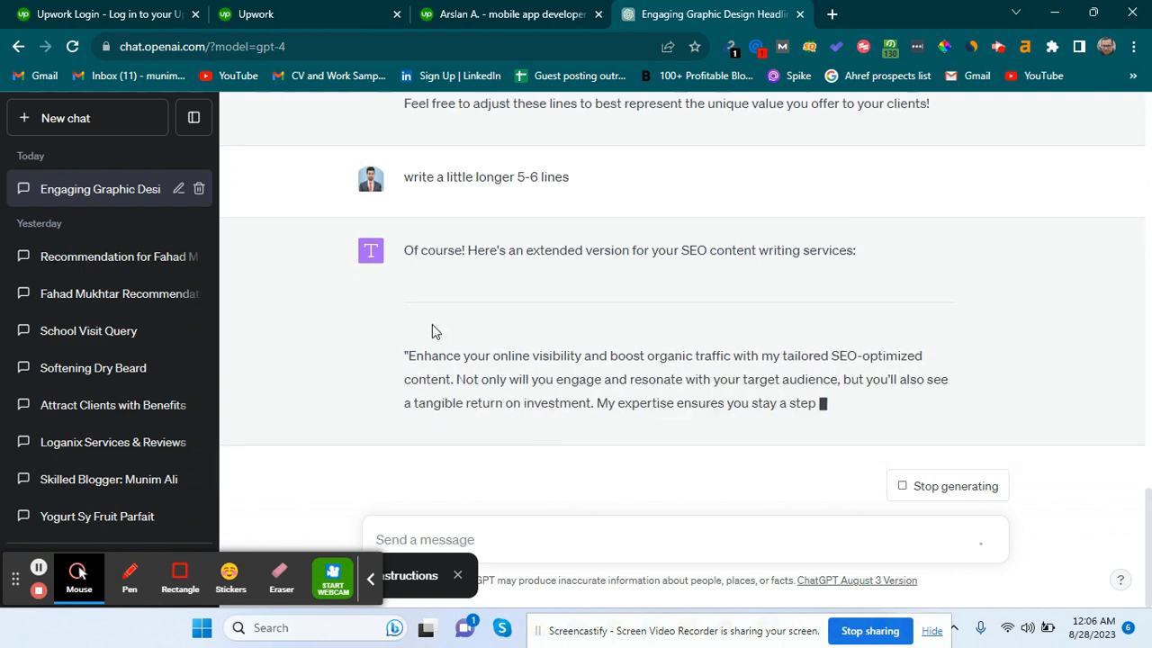
pyautogui.scroll(1, 427, 348)
pyautogui.moveTo(409, 381); pyautogui.dragTo(541, 415)
pyautogui.scroll(-1, 496, 375)
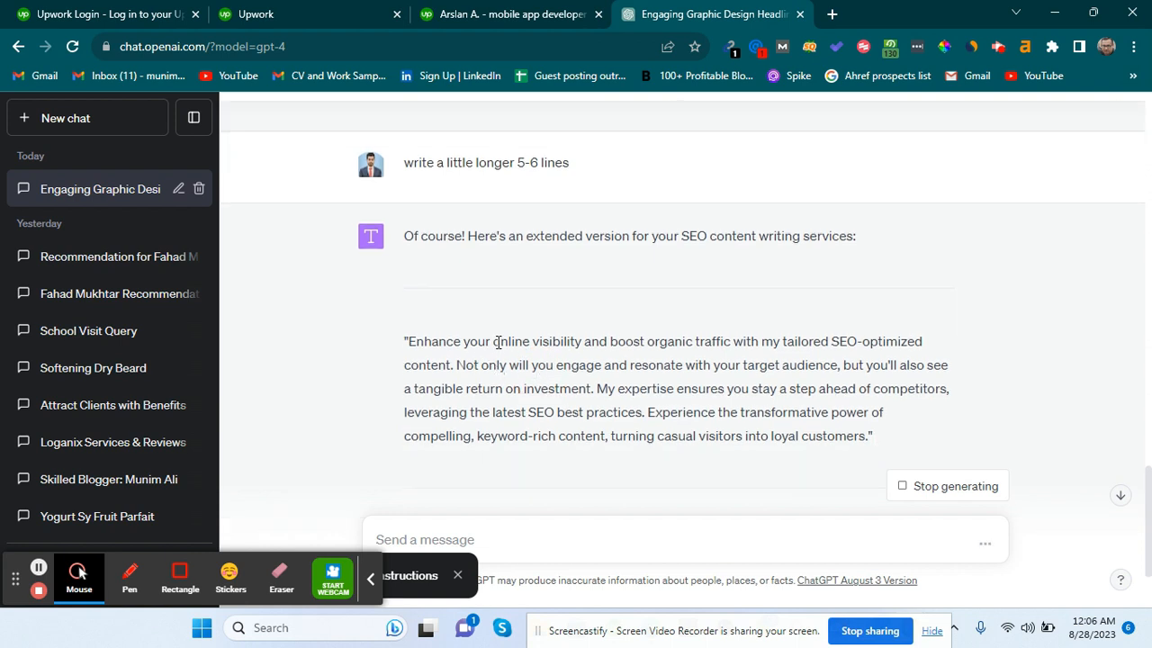
pyautogui.moveTo(408, 342); pyautogui.dragTo(870, 453)
pyautogui.hotkey('ctrl', 'c')
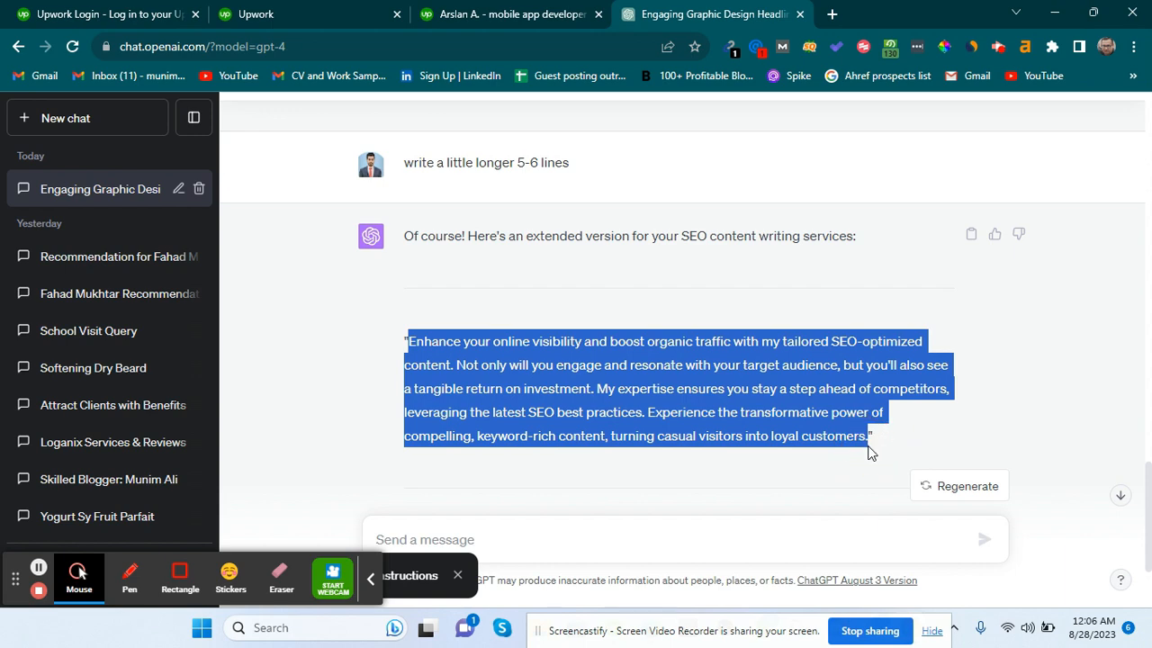
pyautogui.click(531, 11)
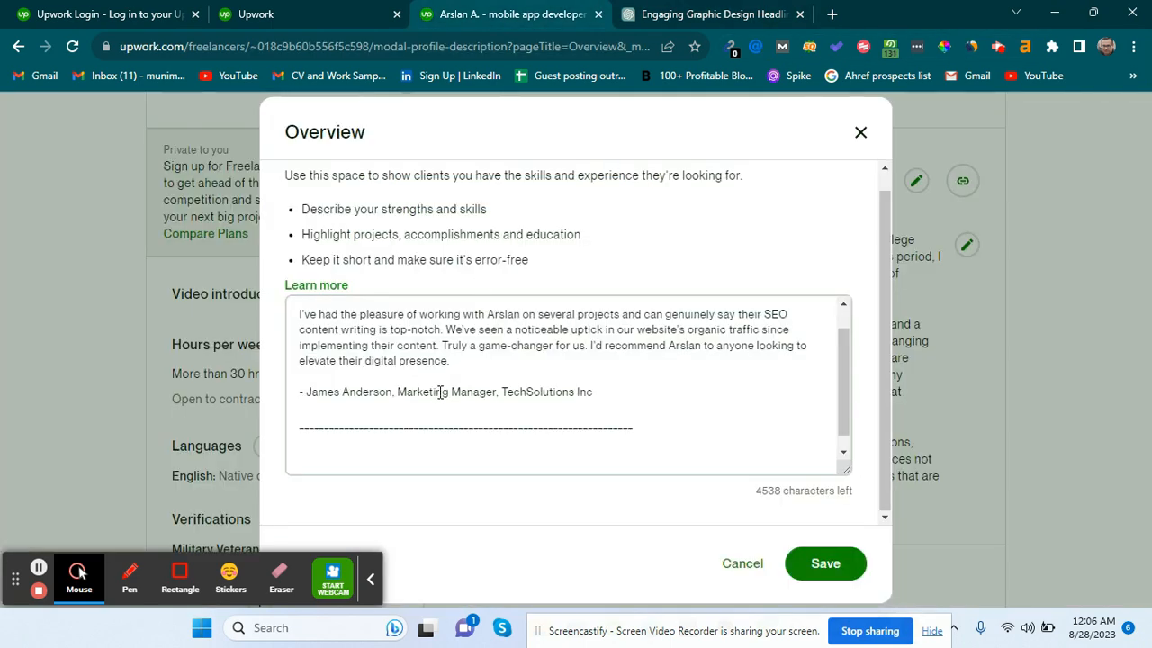
# Paste the SEO pitch paragraph below the divider and reword its opening to 'I enhance'.
pyautogui.press('Return')
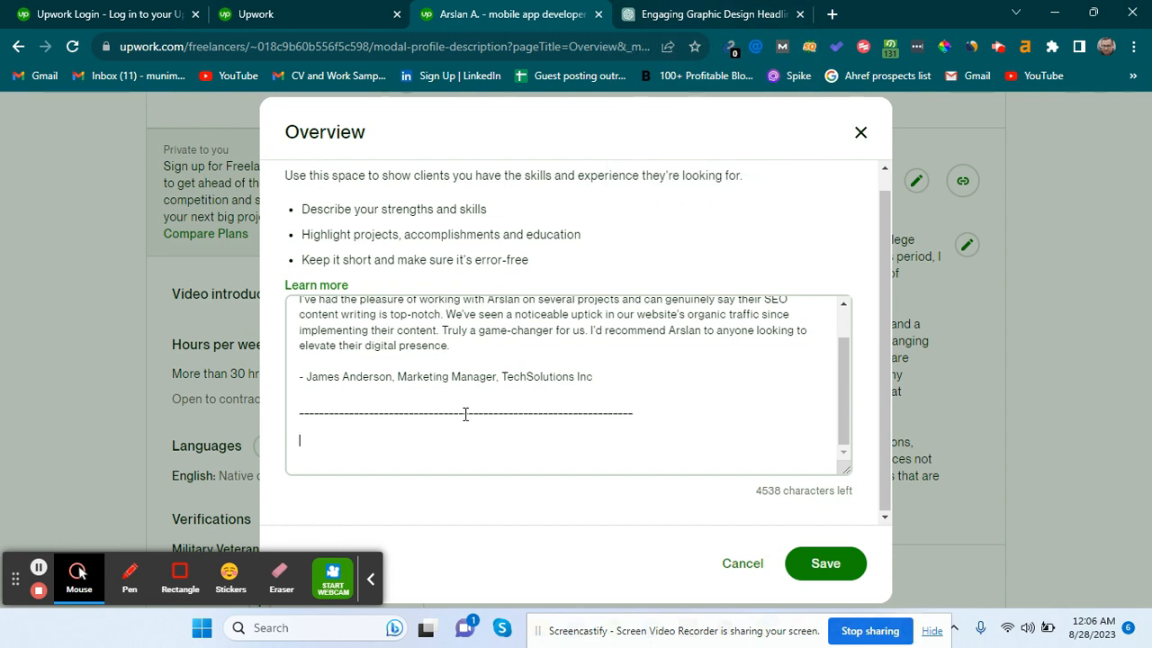
pyautogui.scroll(1, 465, 414)
pyautogui.scroll(-1, 465, 414)
pyautogui.scroll(1, 465, 414)
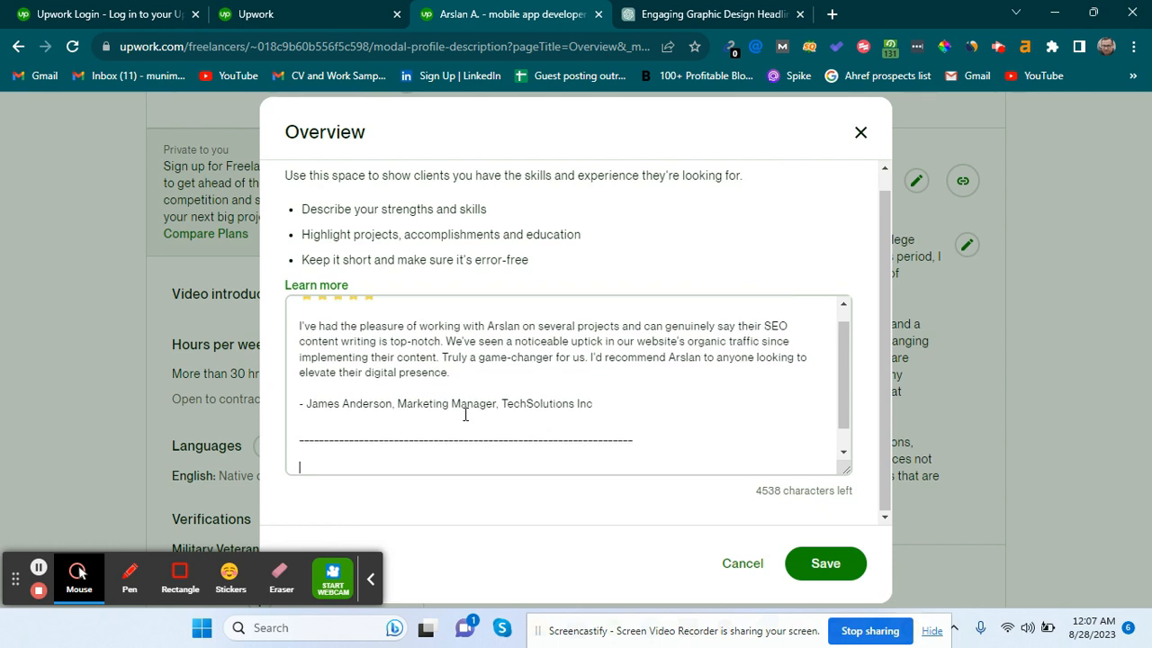
pyautogui.scroll(-1, 466, 414)
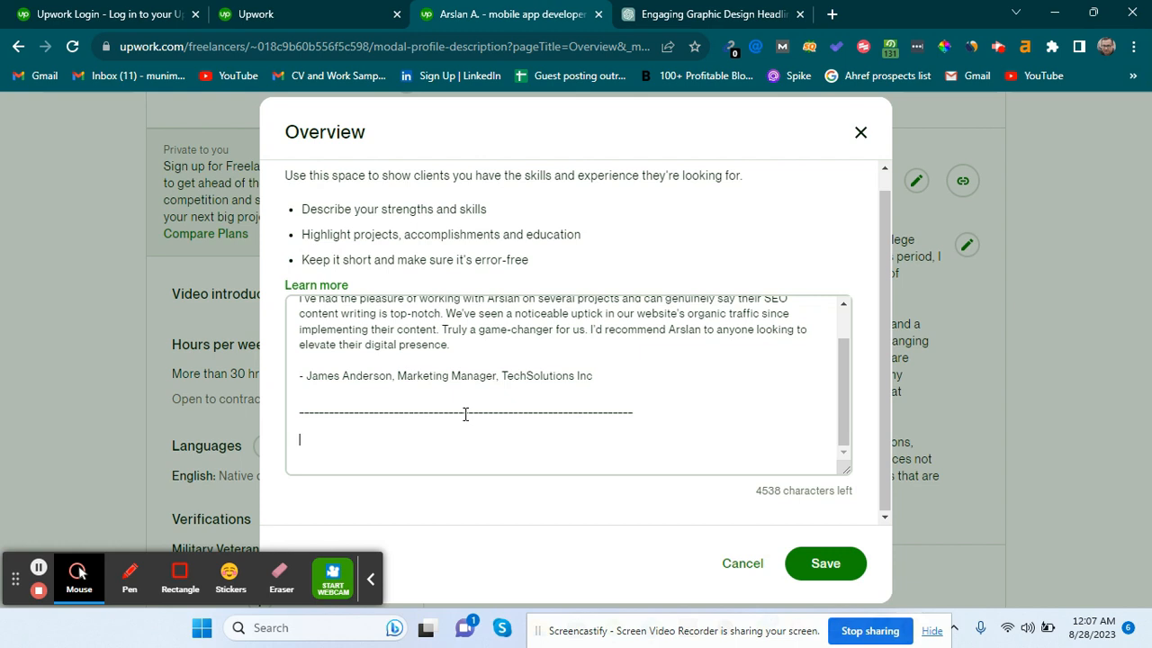
pyautogui.hotkey('ctrl', 'v')
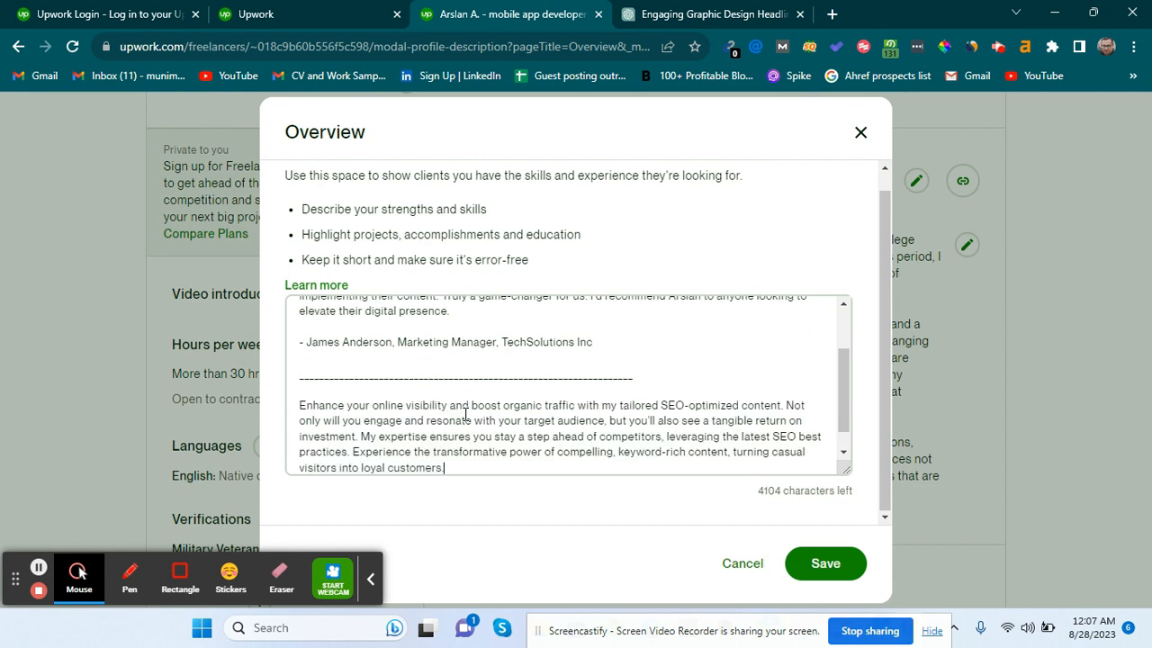
pyautogui.click(305, 405)
pyautogui.press('BackSpace')
pyautogui.write('i')
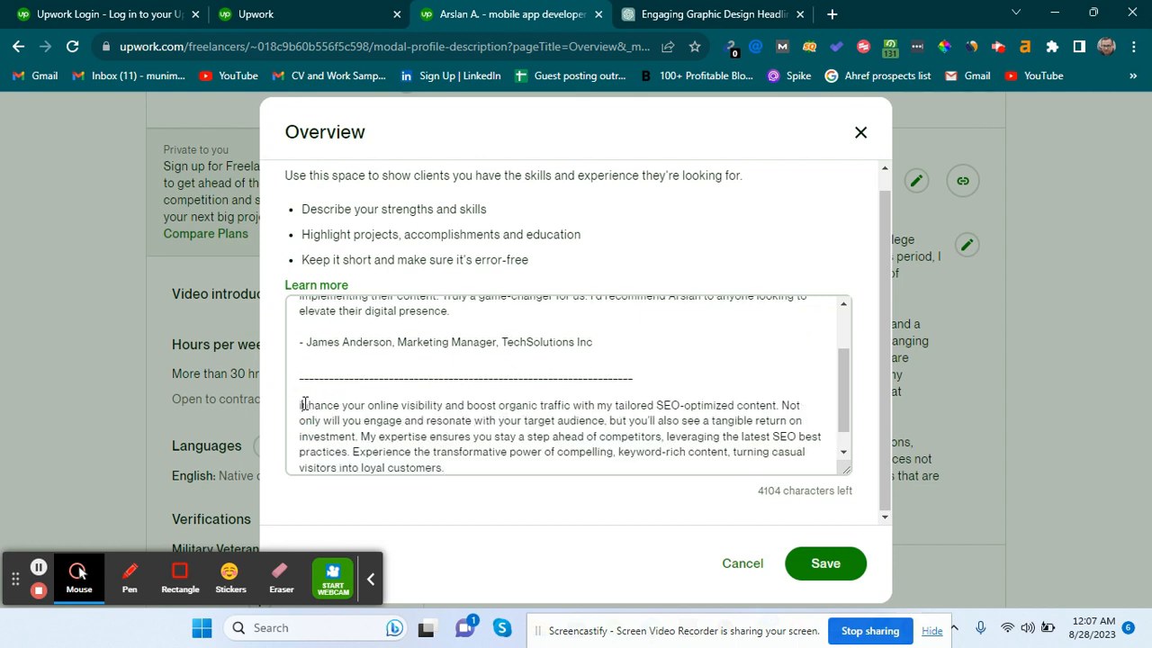
pyautogui.press('BackSpace')
pyautogui.press('BackSpace')
pyautogui.write('I e')
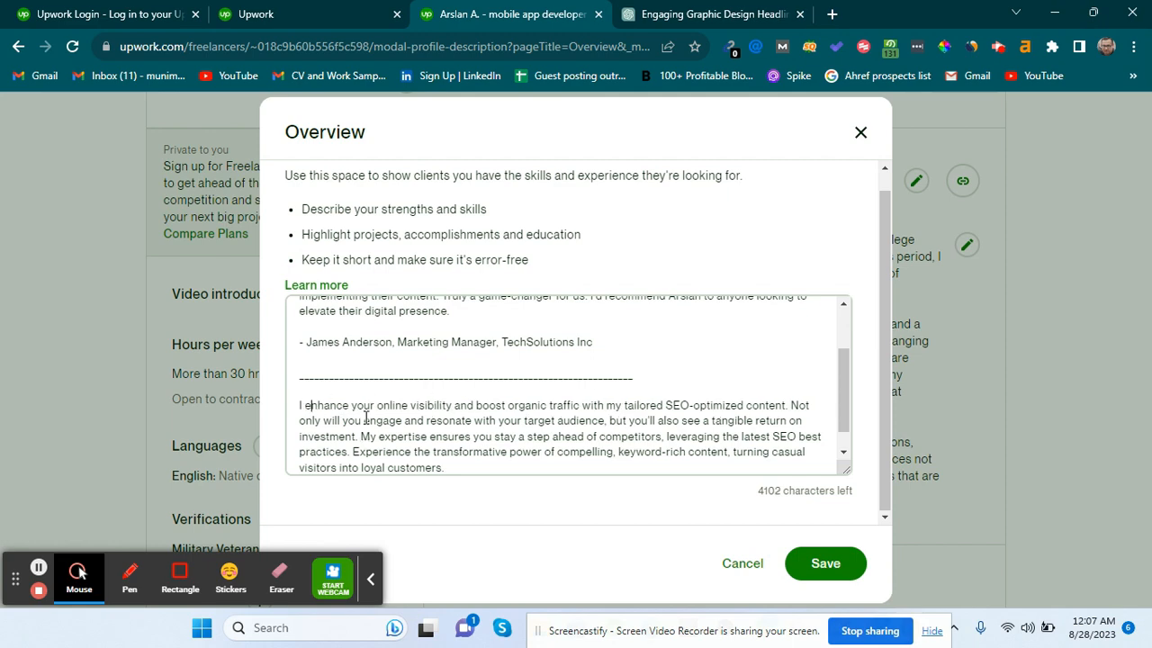
# Split the pitch into two paragraphs at 'My expertise' and add a dashed divider below.
pyautogui.scroll(2, 373, 334)
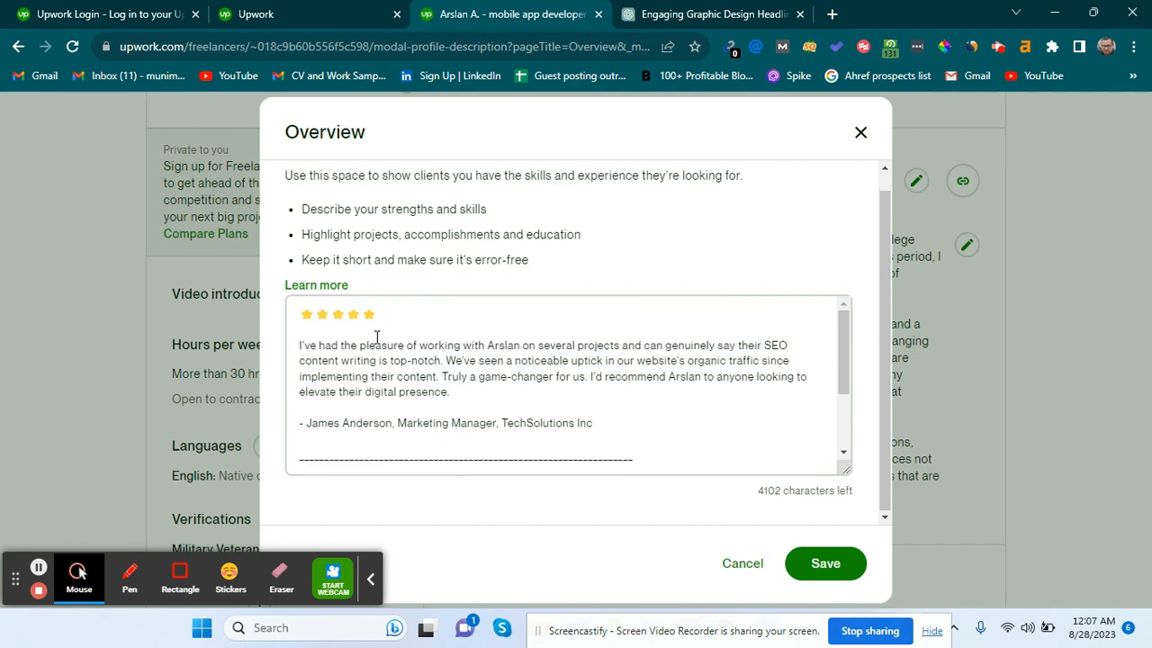
pyautogui.scroll(-3, 372, 406)
pyautogui.click(361, 408)
pyautogui.press('Return')
pyautogui.press('Return')
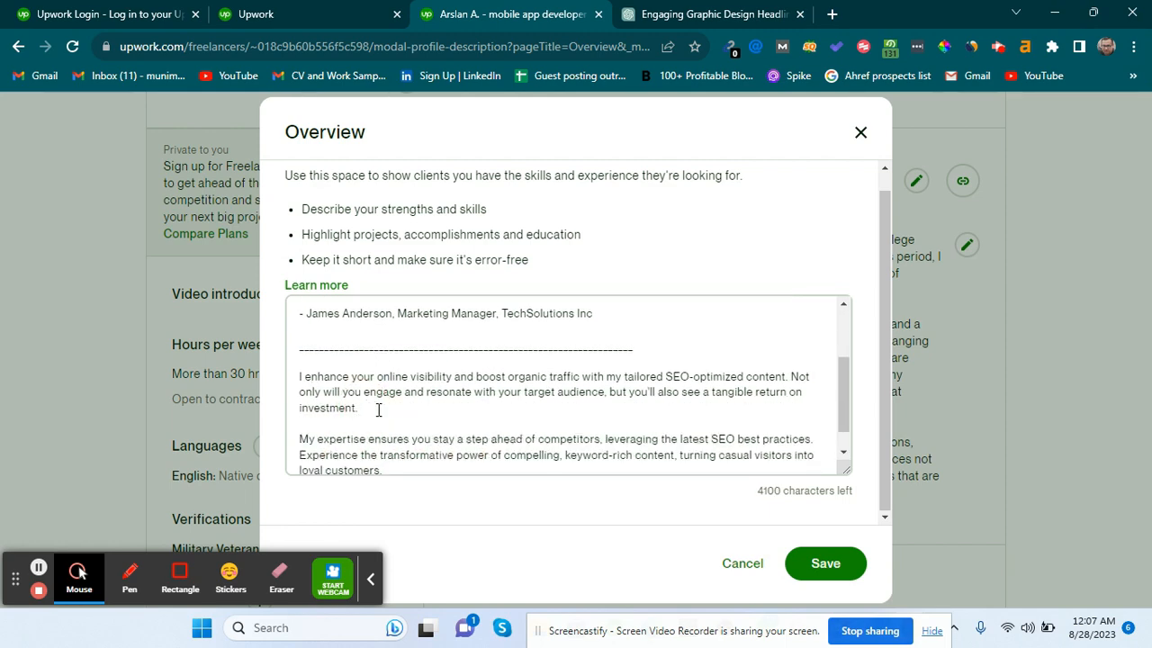
pyautogui.scroll(-1, 378, 409)
pyautogui.click(403, 447)
pyautogui.press('Return')
pyautogui.press('Return')
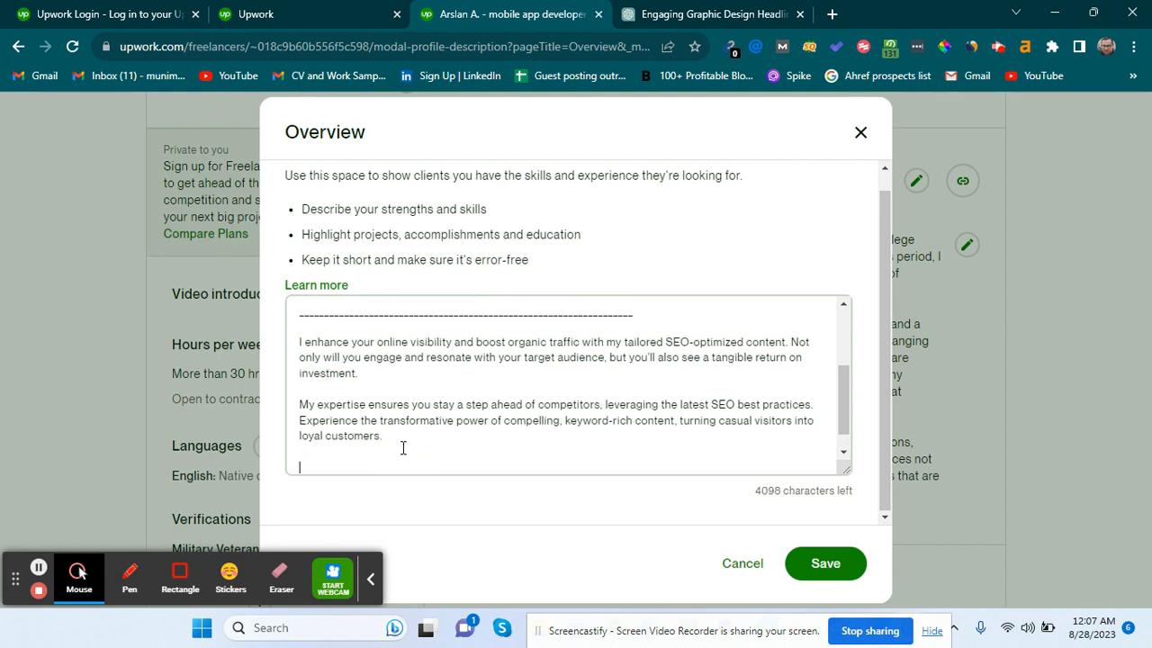
pyautogui.write('--------------------------------------------------------------------')
# Trim the divider slightly and type the heading 'Areas of Expertise' beneath it.
pyautogui.press('BackSpace')
pyautogui.press('BackSpace')
pyautogui.press('Return')
pyautogui.press('Return')
pyautogui.press('Return')
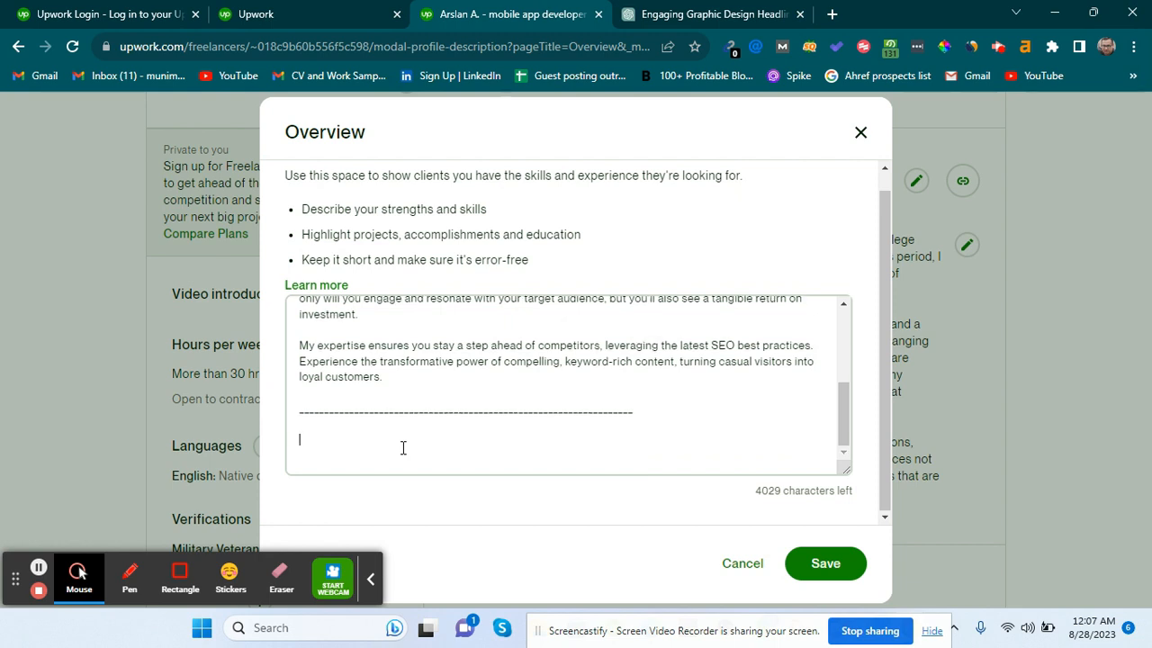
pyautogui.write('Areas of Expertise')
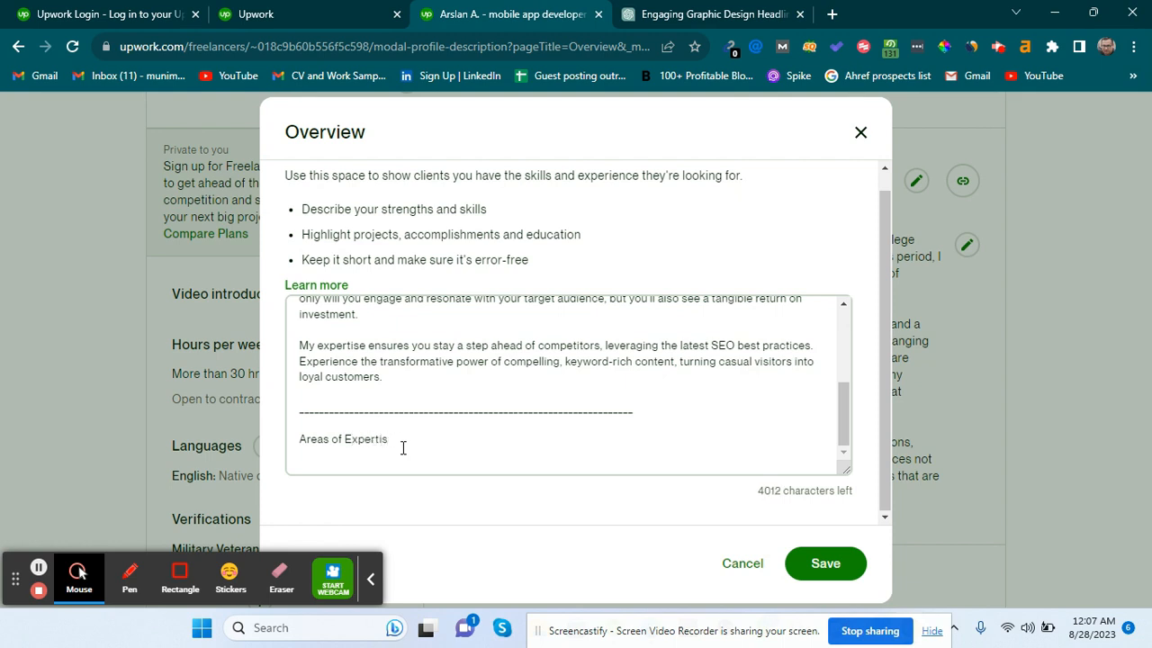
# Insert the megaphone emoji, found by searching 'annou', in front of the heading.
pyautogui.click(298, 438)
pyautogui.press('super+period')
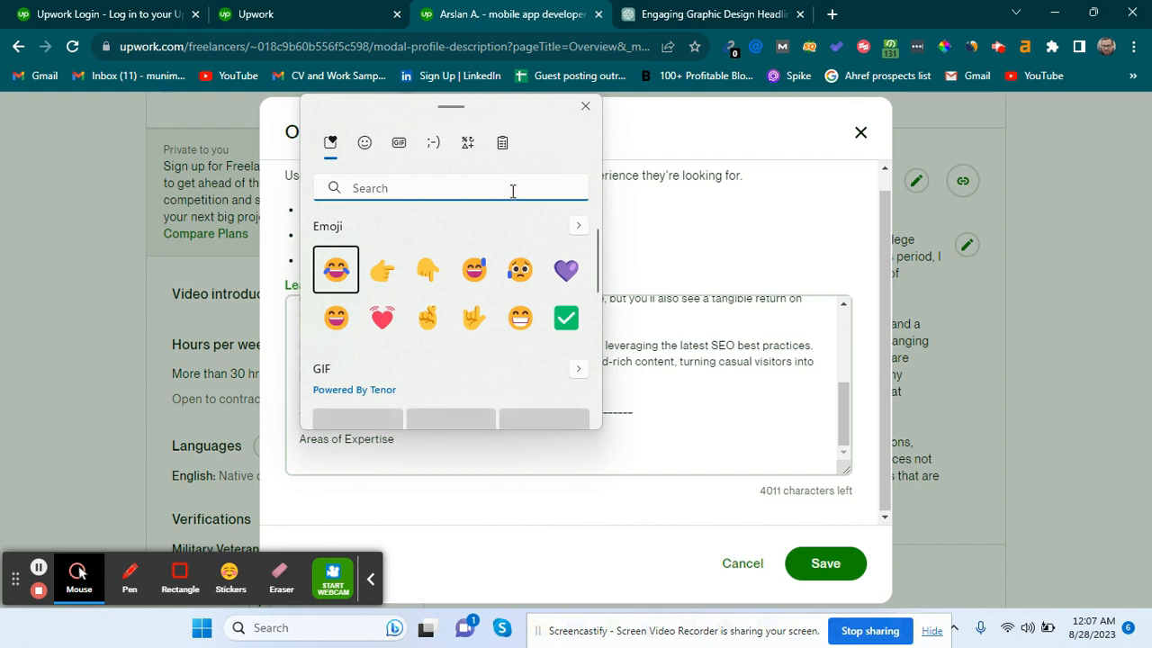
pyautogui.write('annou')
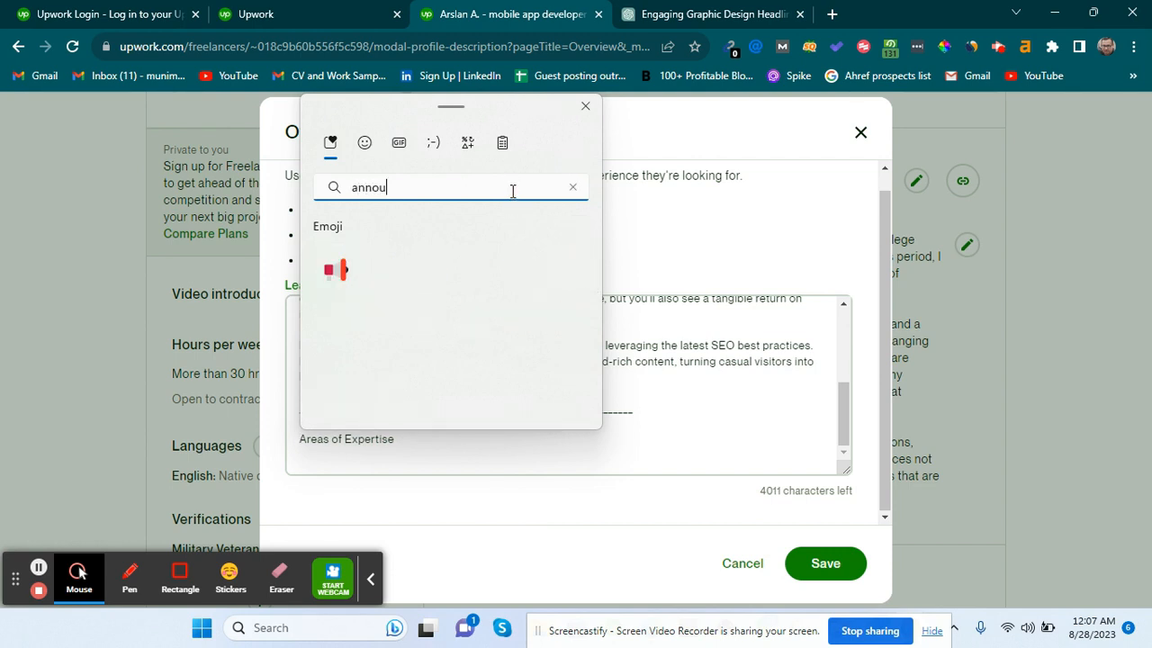
pyautogui.click(337, 285)
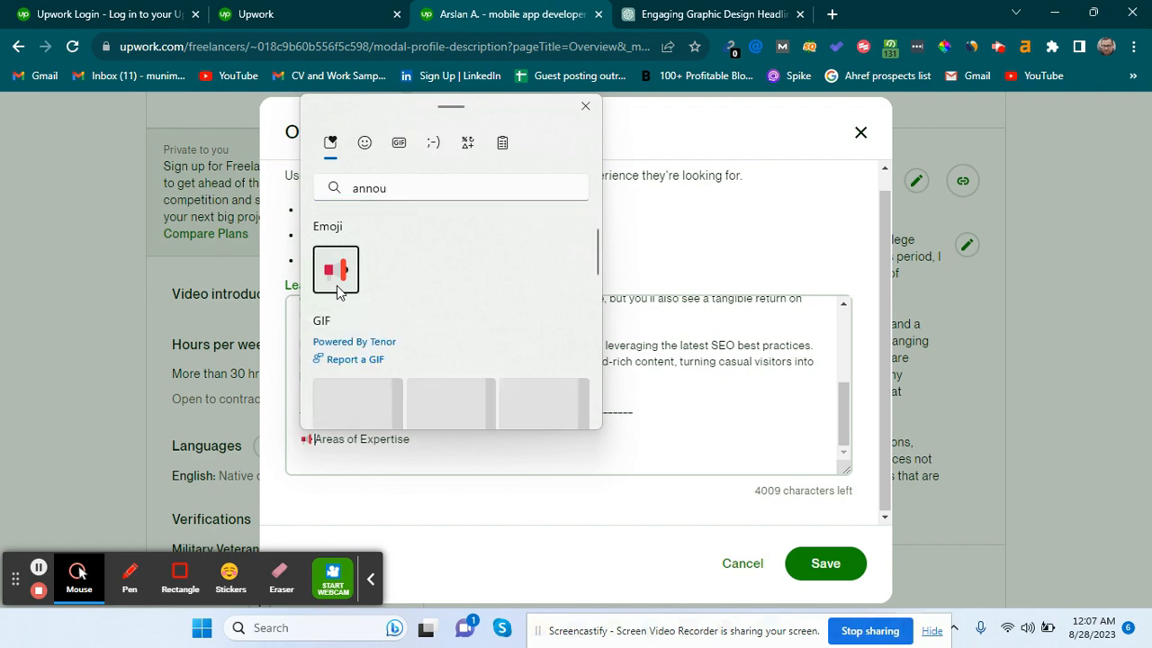
pyautogui.press('Escape')
pyautogui.click(315, 440)
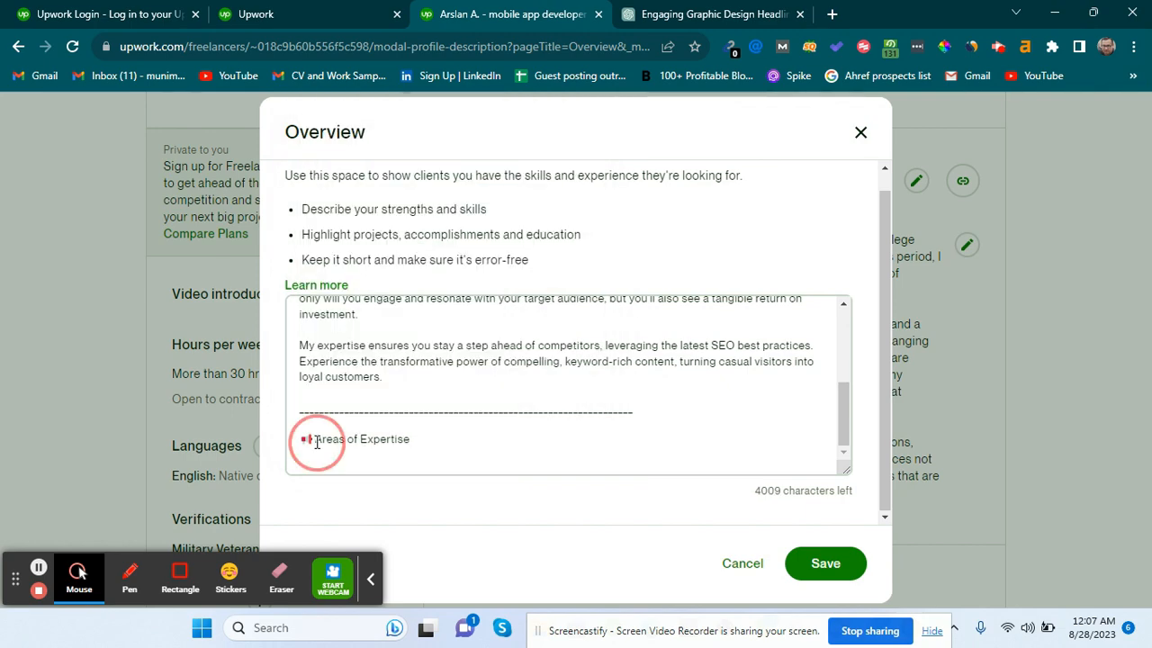
pyautogui.scroll(2, 317, 442)
pyautogui.scroll(1, 317, 443)
pyautogui.scroll(-3, 317, 443)
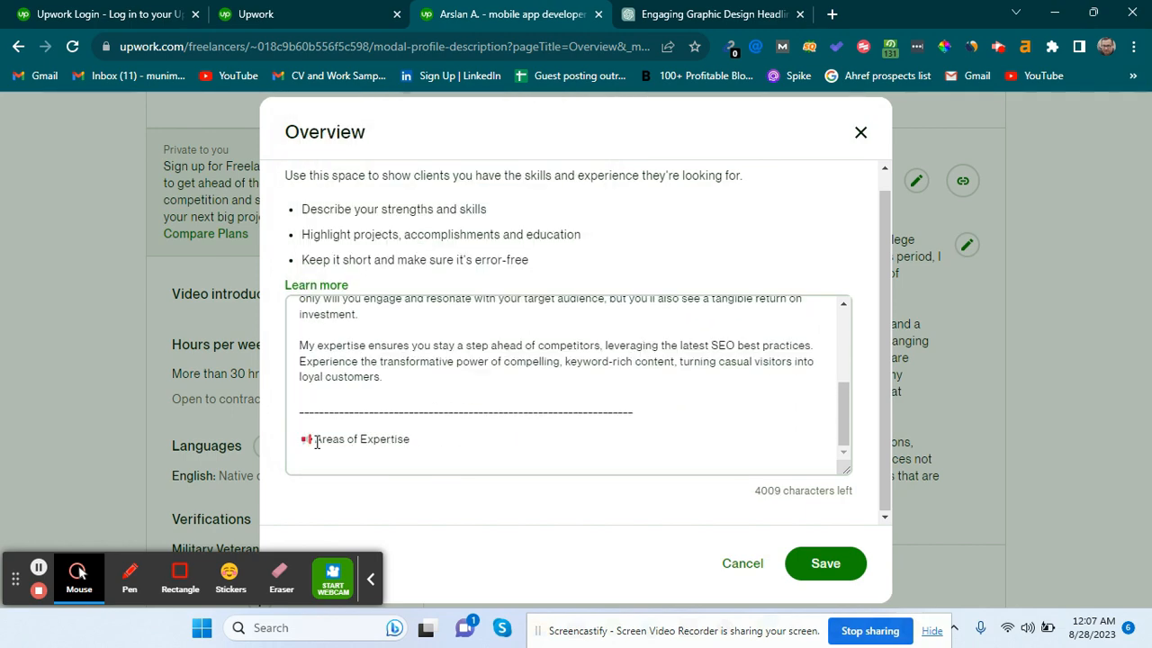
pyautogui.click(420, 441)
# Add a colon to the heading and list '1. SEO Content Writing', '2. Web Copywriting', '3. Affiliate Content Writing'.
pyautogui.write(':')
pyautogui.press('Return')
pyautogui.press('Return')
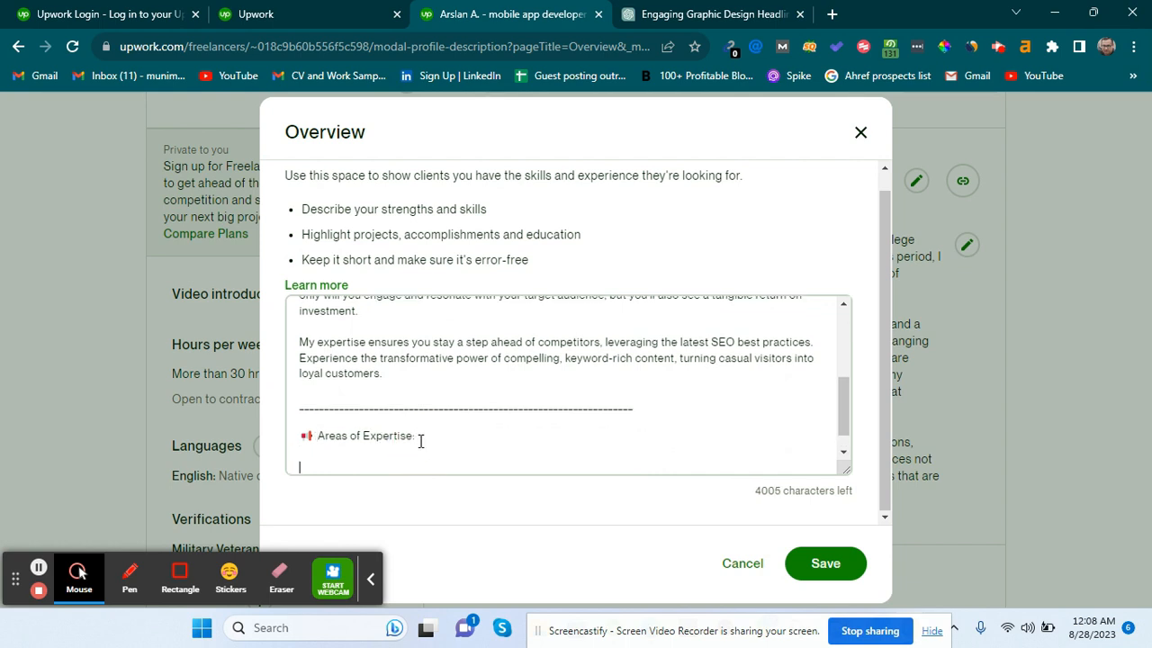
pyautogui.write('1. ')
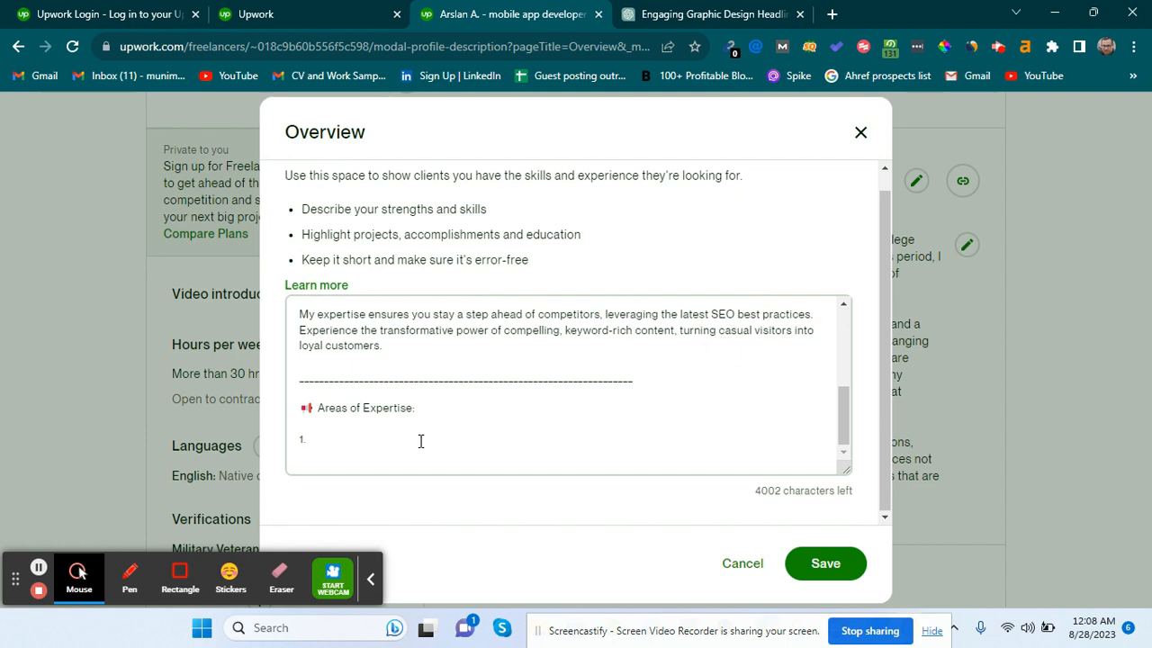
pyautogui.write('SEO Content Wrrit')
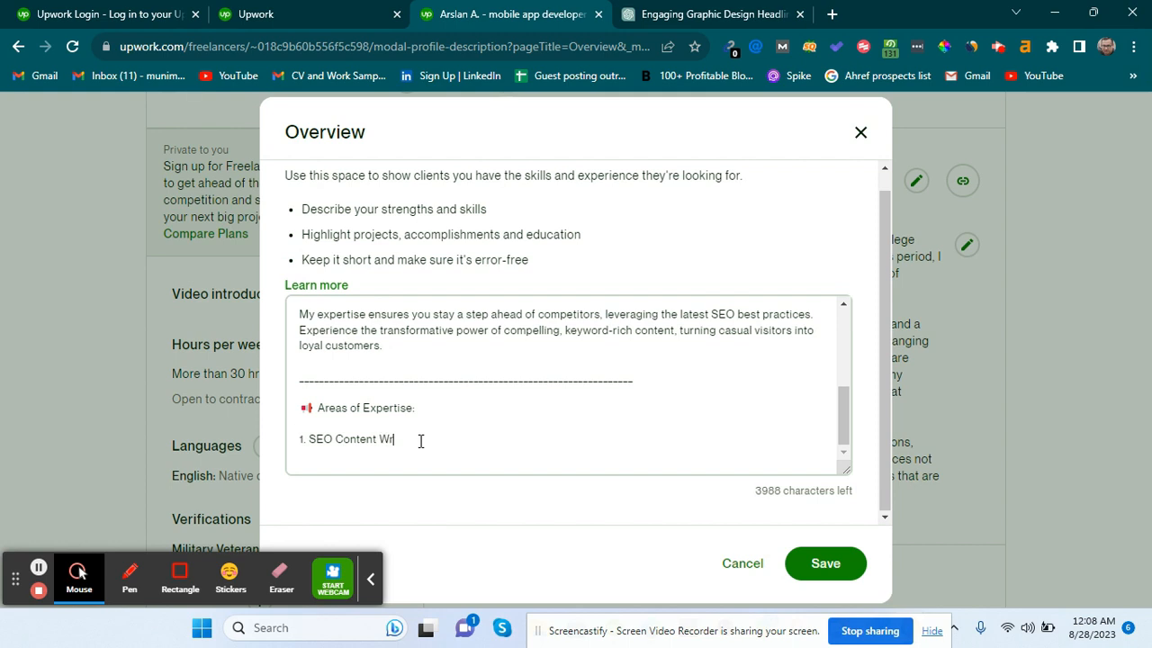
pyautogui.press('BackSpace')
pyautogui.press('BackSpace')
pyautogui.press('BackSpace')
pyautogui.write('iting')
pyautogui.press('Return')
pyautogui.write('2. We')
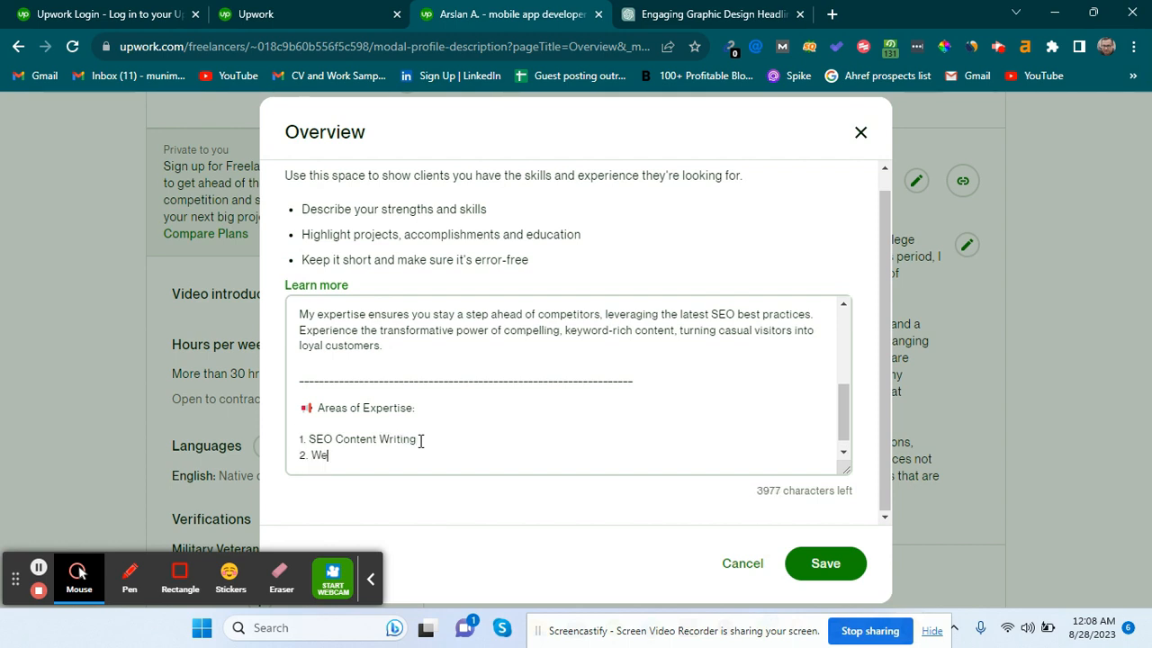
pyautogui.write('b Copywriting')
pyautogui.press('Return')
pyautogui.write('3. Afif')
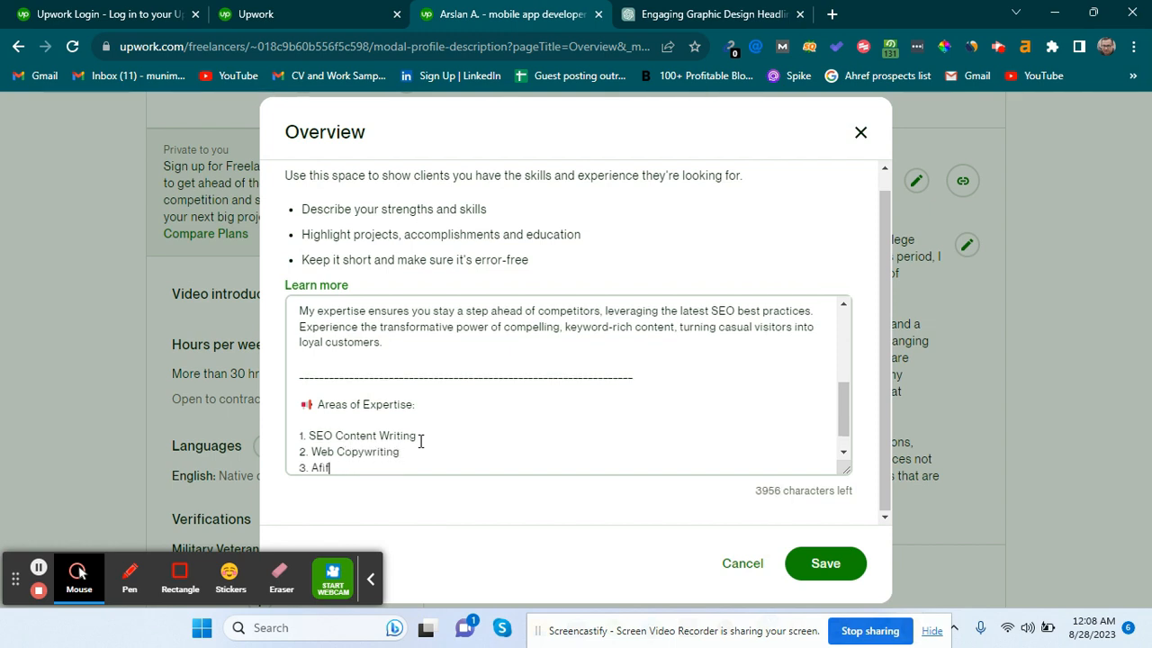
pyautogui.press('BackSpace')
pyautogui.press('BackSpace')
pyautogui.write('filiate Content Writing')
# Add '4. Wordpress On Page SEO' and '5. Off Page SEO', an underscore divider, and begin a Certificates heading.
pyautogui.press('Return')
pyautogui.write('4. Wor')
pyautogui.press('BackSpace')
pyautogui.write('ordpres')
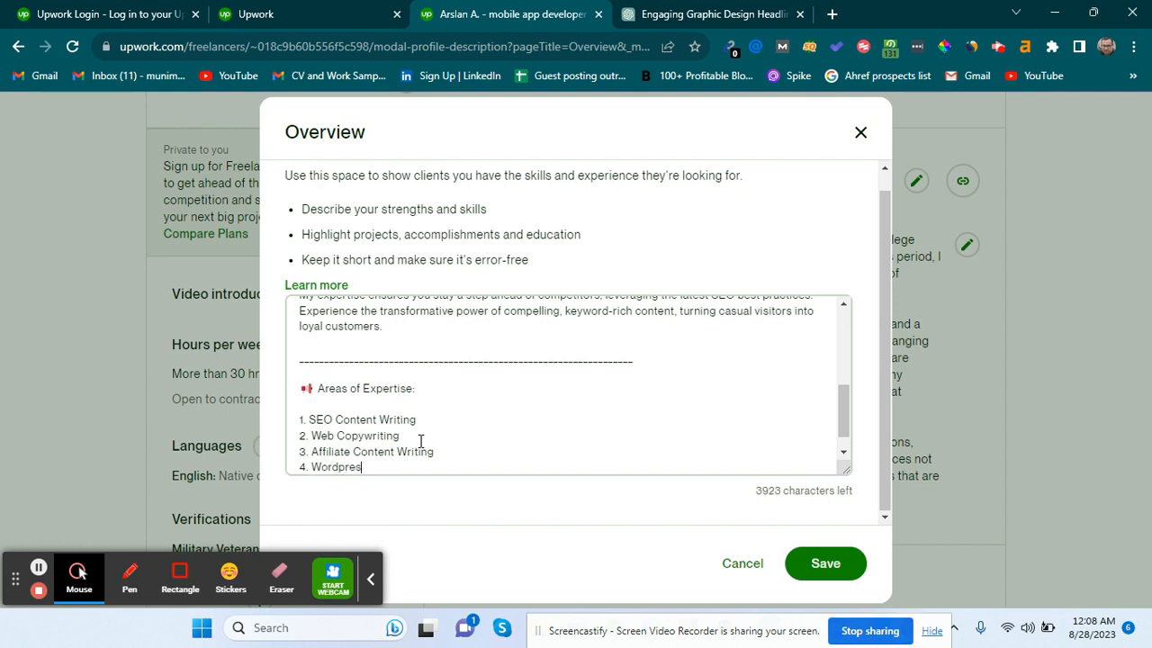
pyautogui.write('s On Page SEO')
pyautogui.press('Return')
pyautogui.write('5. ')
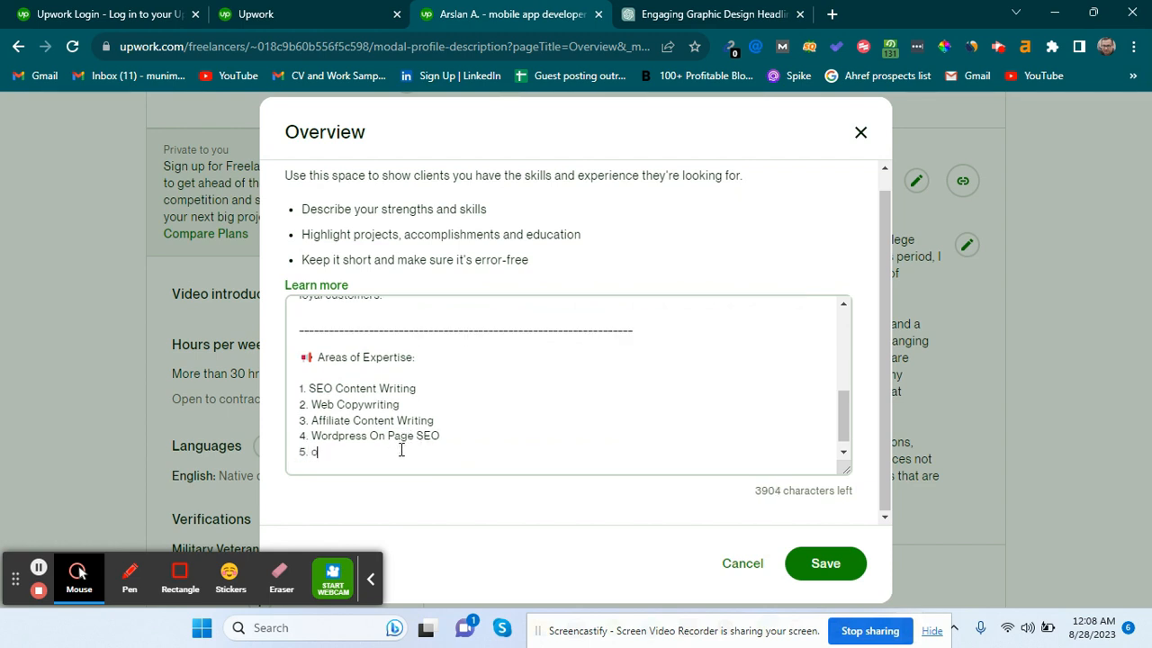
pyautogui.write('o')
pyautogui.press('BackSpace')
pyautogui.write('Off PaGE')
pyautogui.press('BackSpace')
pyautogui.press('BackSpace')
pyautogui.write('ge SEO')
pyautogui.press('Return')
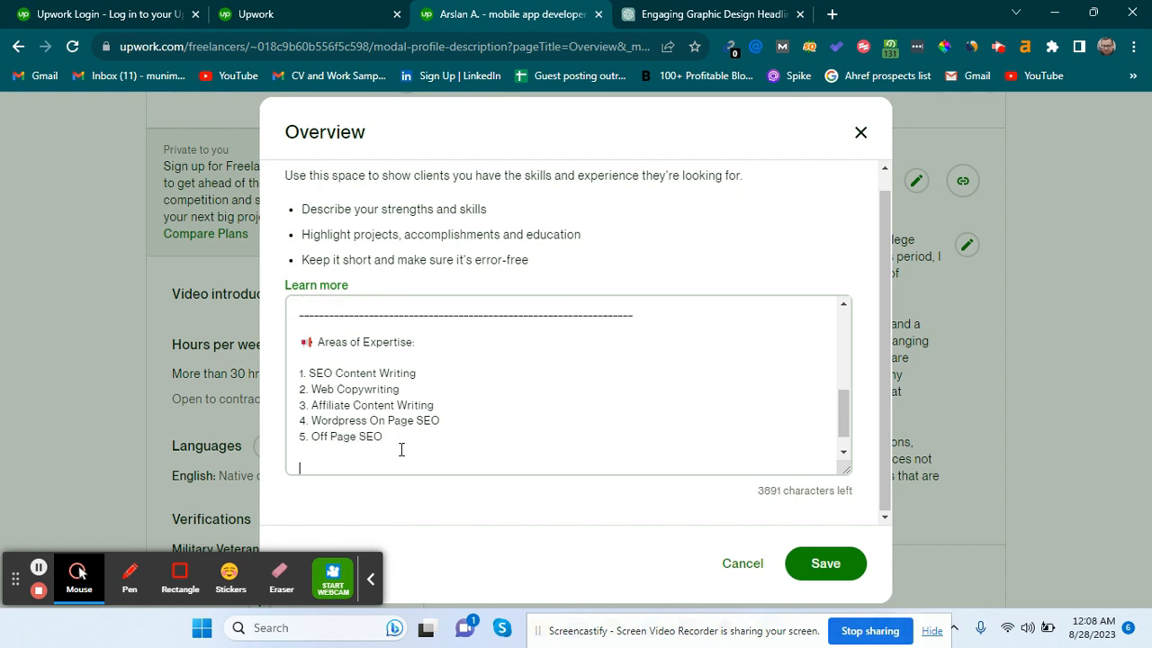
pyautogui.write('__________________________________________________________________')
pyautogui.press('Return')
pyautogui.press('Return')
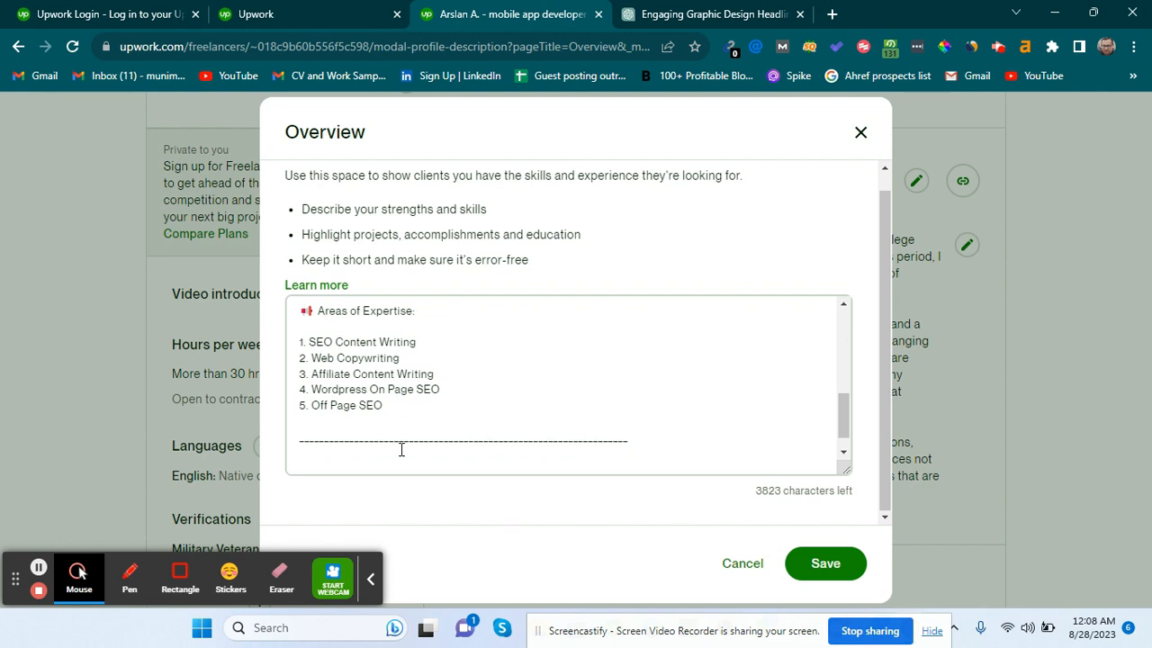
pyautogui.write('Certifica')
pyautogui.write('tio')
# Finish the 'Certificates:' heading and list '1. Hubspot Certificate' under it.
pyautogui.press('BackSpace')
pyautogui.press('BackSpace')
pyautogui.write('es:')
pyautogui.press('Return')
pyautogui.press('Return')
pyautogui.press('BackSpace')
pyautogui.press('Return')
pyautogui.write('1. h')
pyautogui.press('BackSpace')
pyautogui.press('BackSpace')
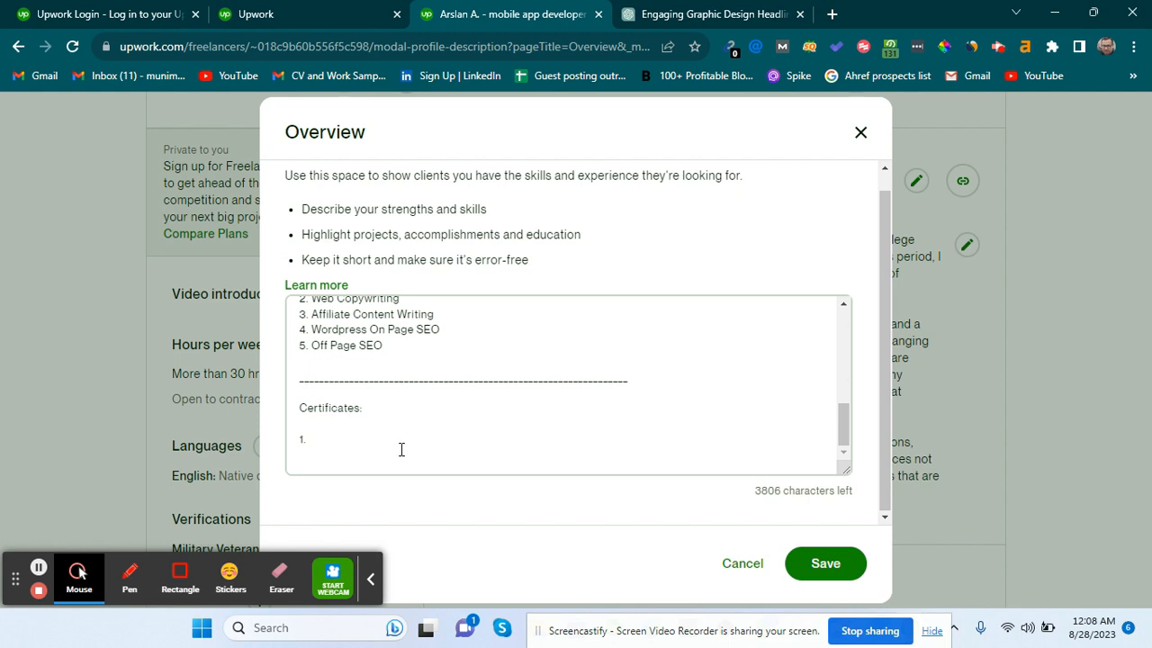
pyautogui.write('Hubspot CER')
pyautogui.press('BackSpace')
pyautogui.press('BackSpace')
pyautogui.write('ertificate')
# Add an underscore divider and begin the closing line 'Let's talk about your…'.
pyautogui.press('Return')
pyautogui.press('Return')
pyautogui.write('__________________________________________________________________')
pyautogui.press('Return')
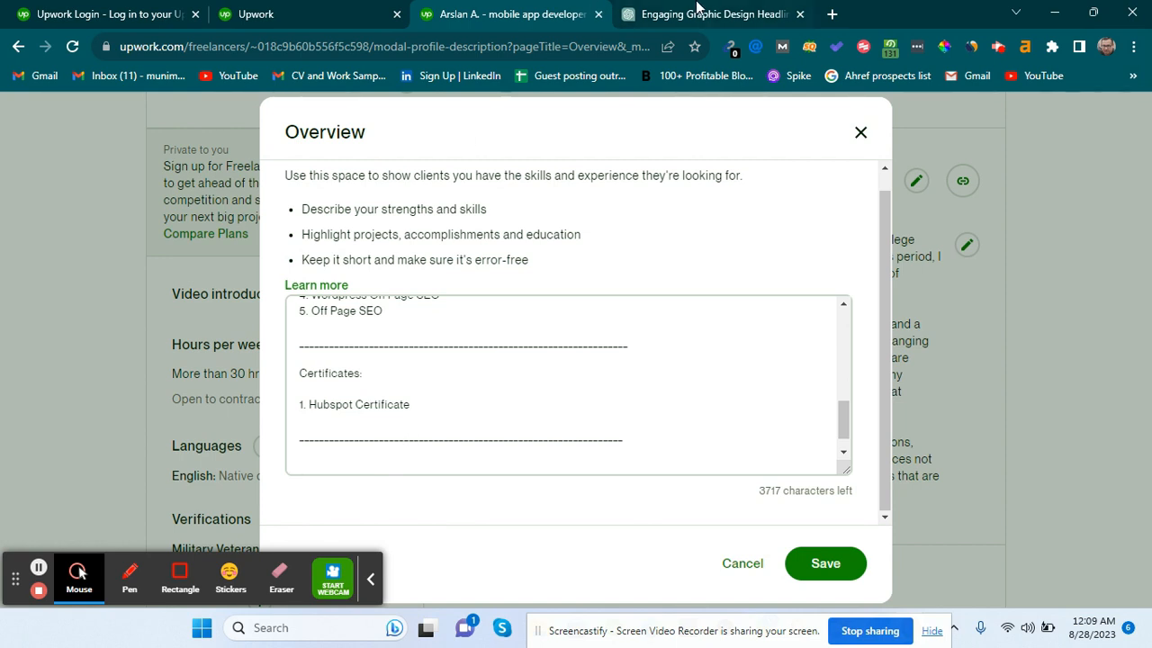
pyautogui.write("Let's talk about your u")
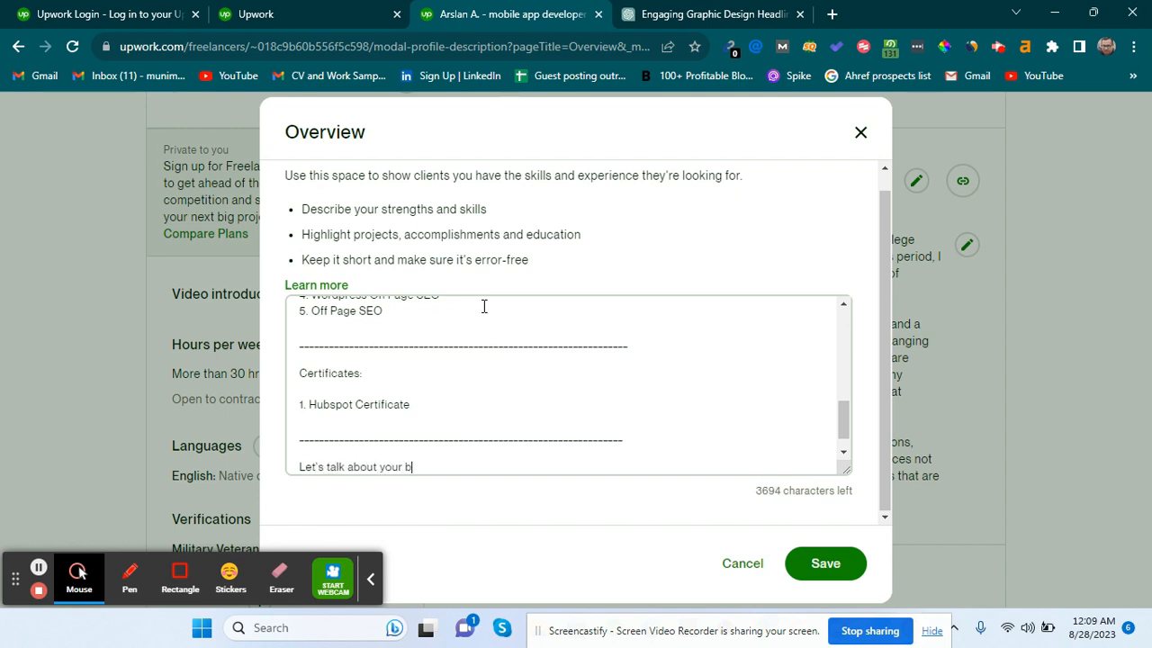
pyautogui.write('bu')
# Complete the closing line as 'Let's talk about your business in detail'.
pyautogui.press('BackSpace')
pyautogui.press('BackSpace')
pyautogui.press('BackSpace')
pyautogui.write('business in d')
pyautogui.press('BackSpace')
pyautogui.write('detail')
pyautogui.scroll(15, 483, 306)
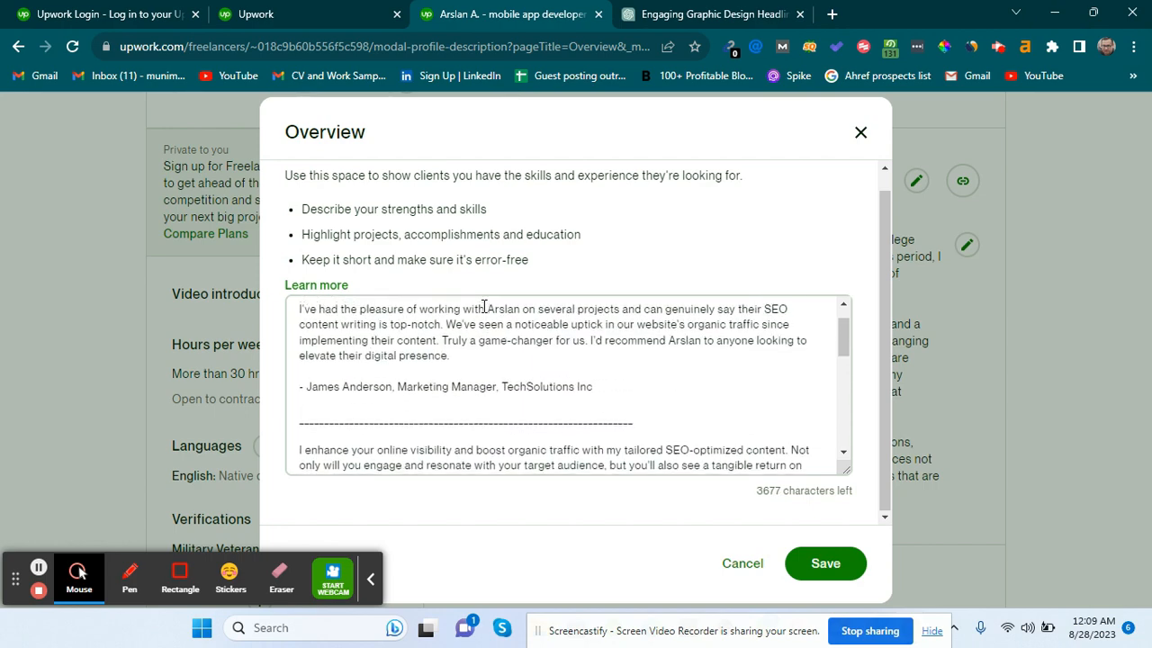
pyautogui.scroll(-15, 483, 306)
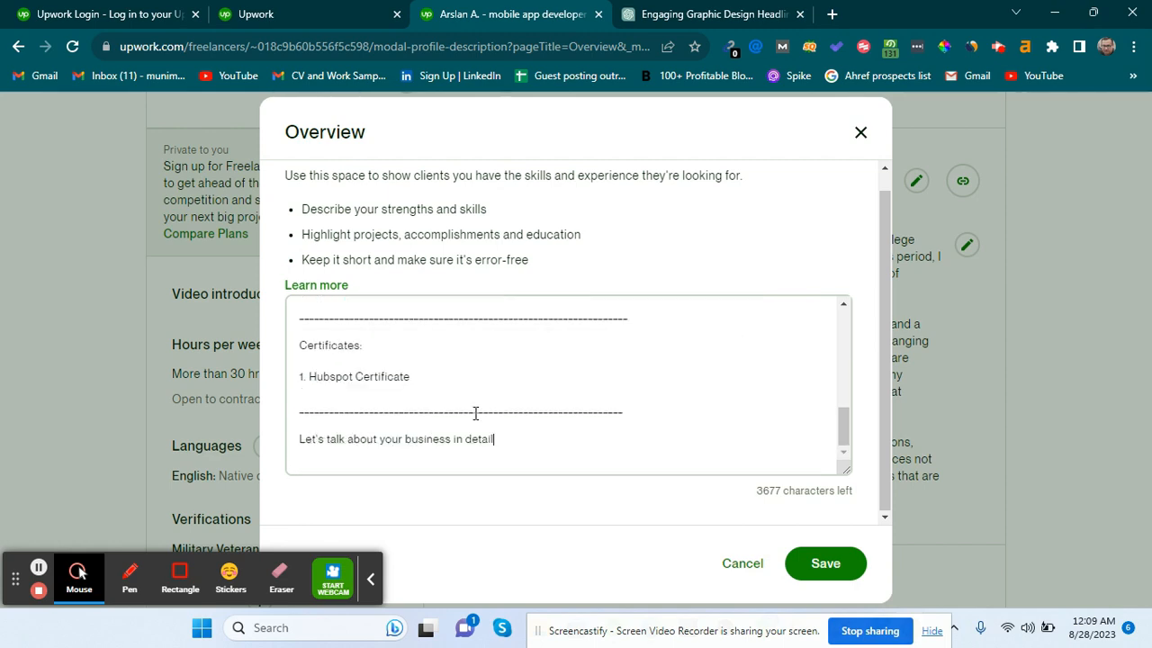
# Extend that line with ', lets connect on Zoom' and add a dashed divider below.
pyautogui.click(526, 450)
pyautogui.click(536, 452)
pyautogui.click(543, 439)
pyautogui.write(', lets connect on Zoom')
pyautogui.press('Return')
pyautogui.press('Return')
pyautogui.write('--------------------------------------')
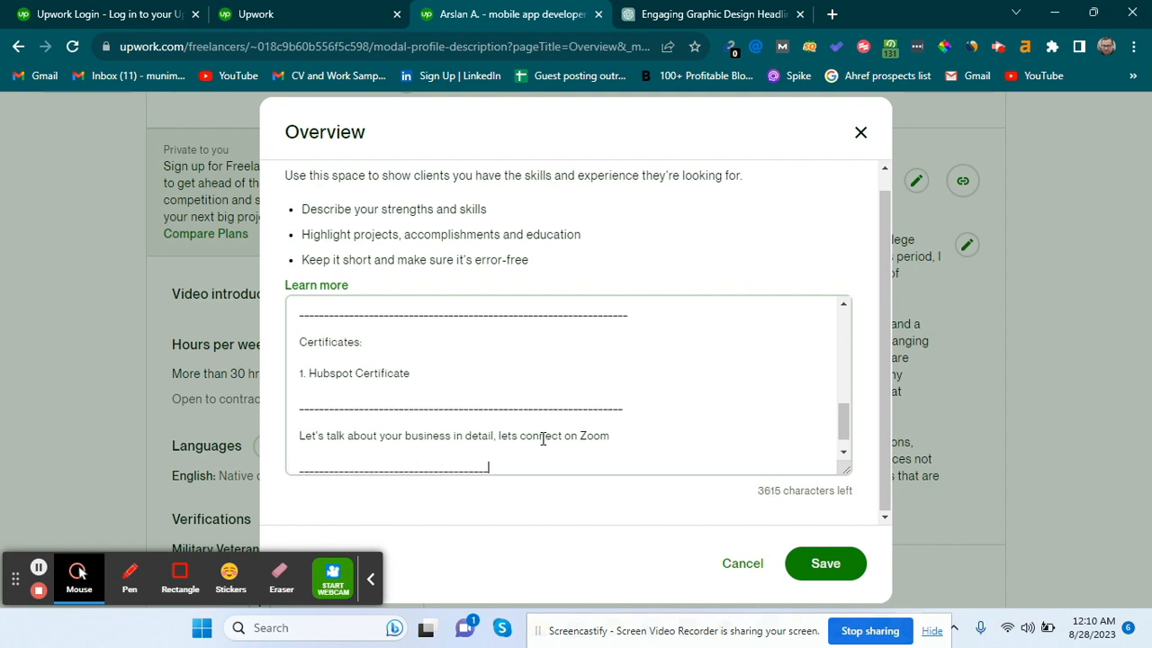
pyautogui.write('--------------------------')
# Adjust the blank lines between the Zoom line and the closing divider.
pyautogui.click(622, 438)
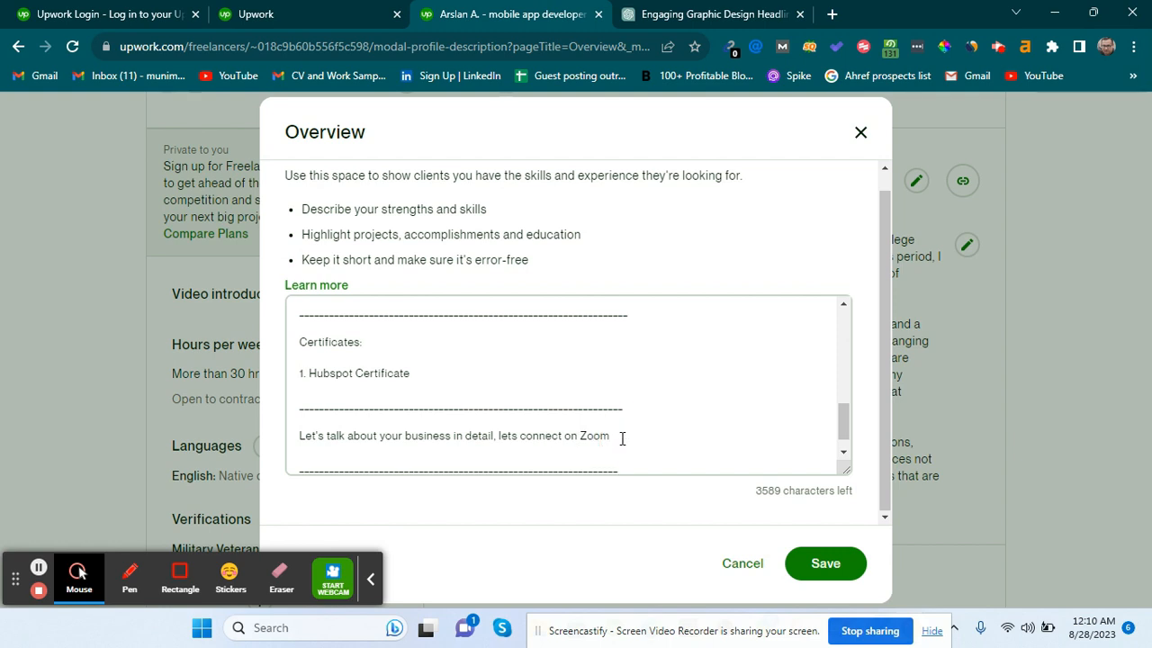
pyautogui.press('Return')
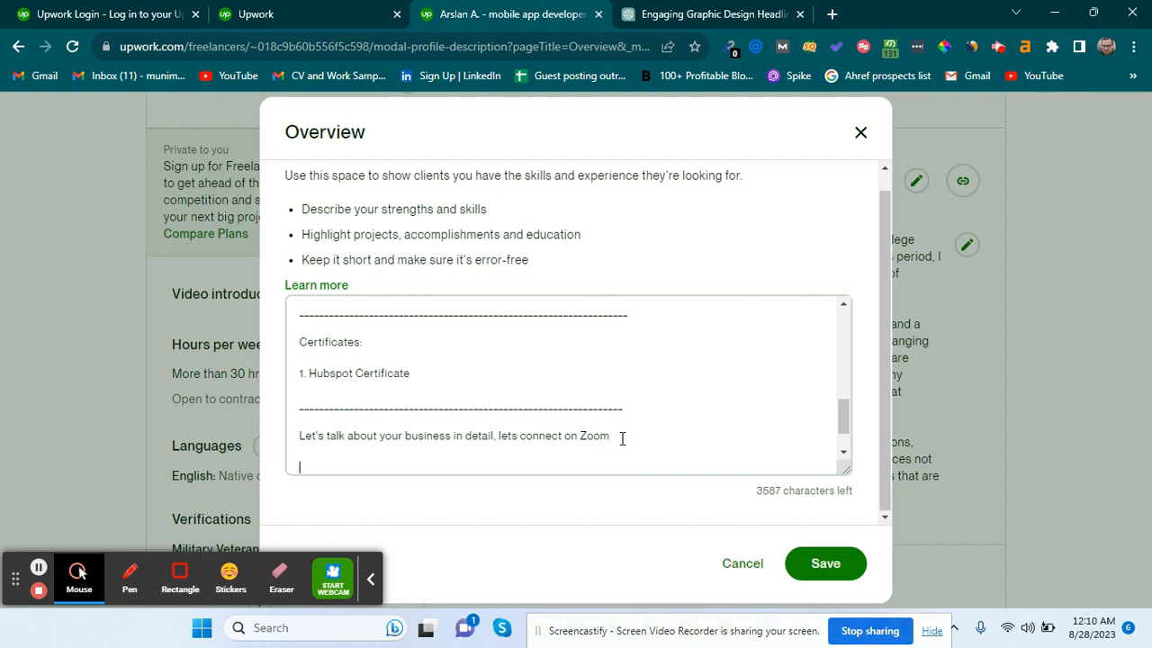
pyautogui.press('BackSpace')
pyautogui.scroll(-1, 622, 438)
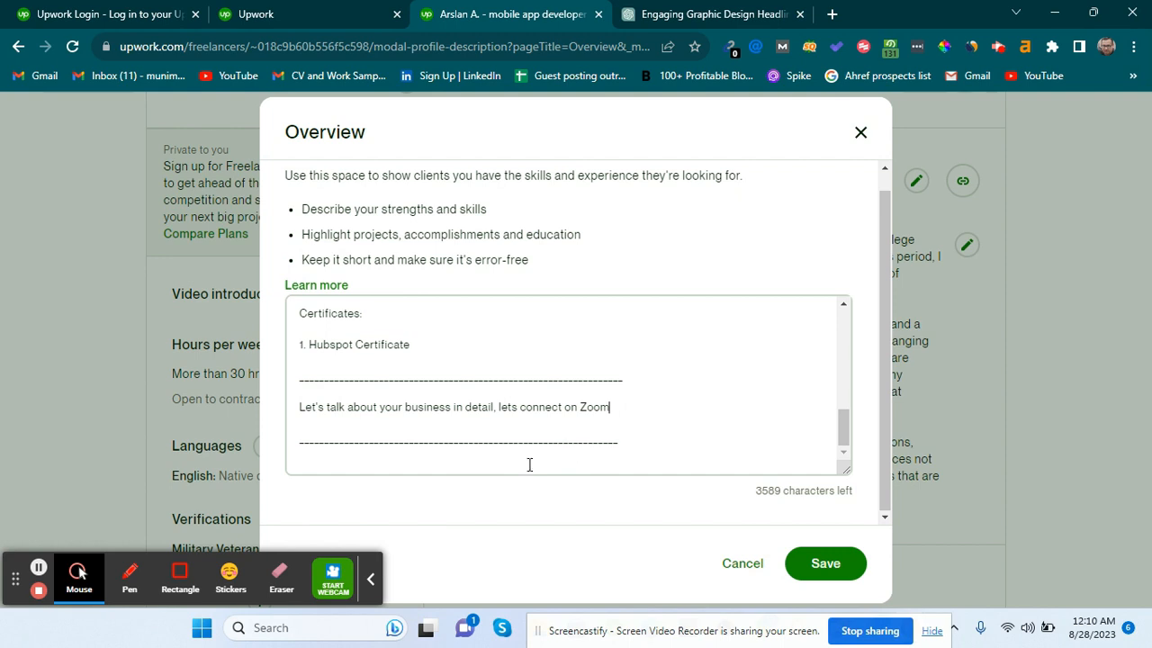
pyautogui.click(503, 474)
pyautogui.press('Return')
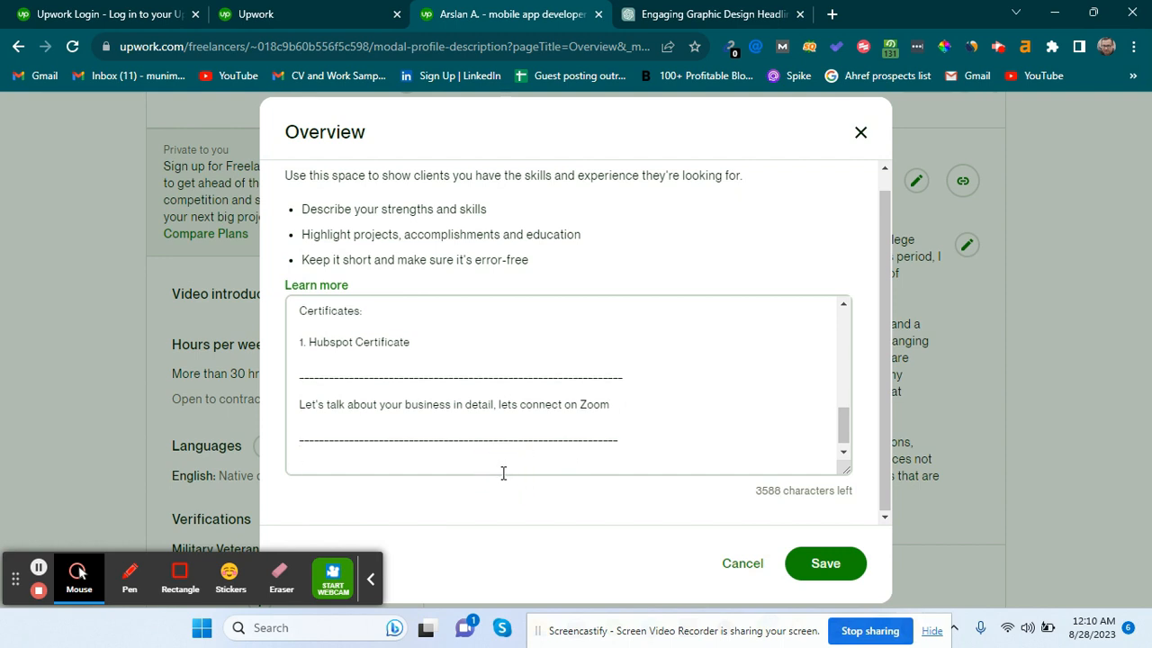
pyautogui.write('T')
pyautogui.press('BackSpace')
pyautogui.press('BackSpace')
pyautogui.press('BackSpace')
pyautogui.press('BackSpace')
# Type 'Thank you,' and the freelancer's first name below the Zoom line, leaving a line after the dashes.
pyautogui.click(630, 429)
pyautogui.press('Return')
pyautogui.press('Return')
pyautogui.write('Thank you')
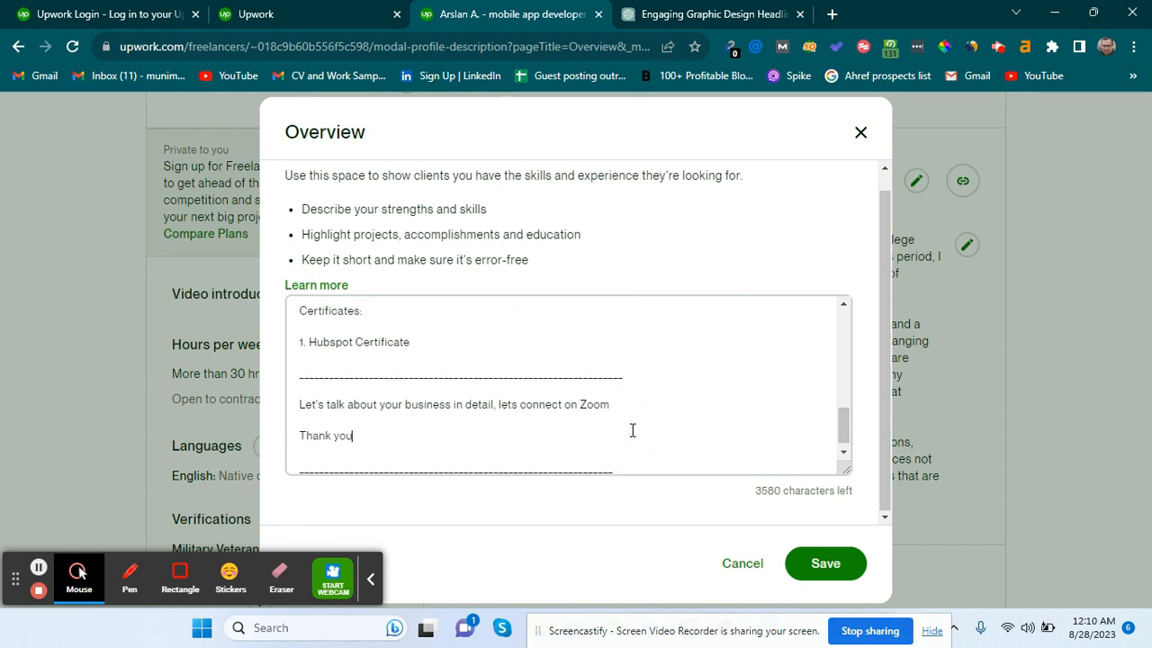
pyautogui.write(',')
pyautogui.press('Return')
pyautogui.write('Arsl')
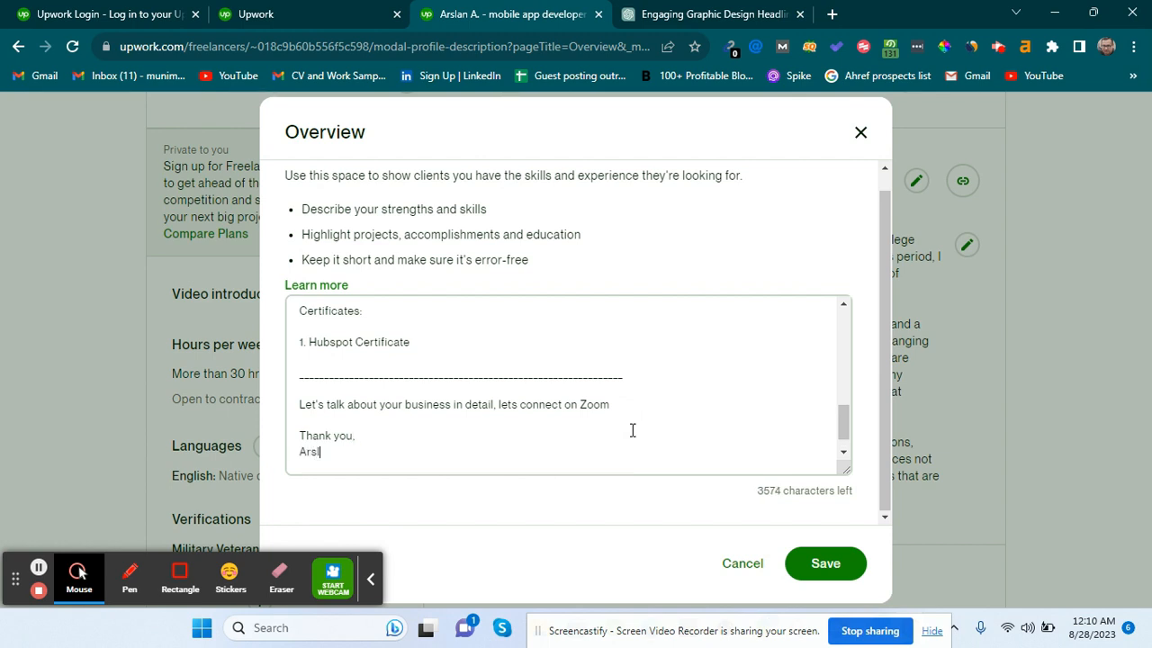
pyautogui.write('an')
pyautogui.scroll(-1, 631, 430)
pyautogui.click(653, 457)
pyautogui.press('Return')
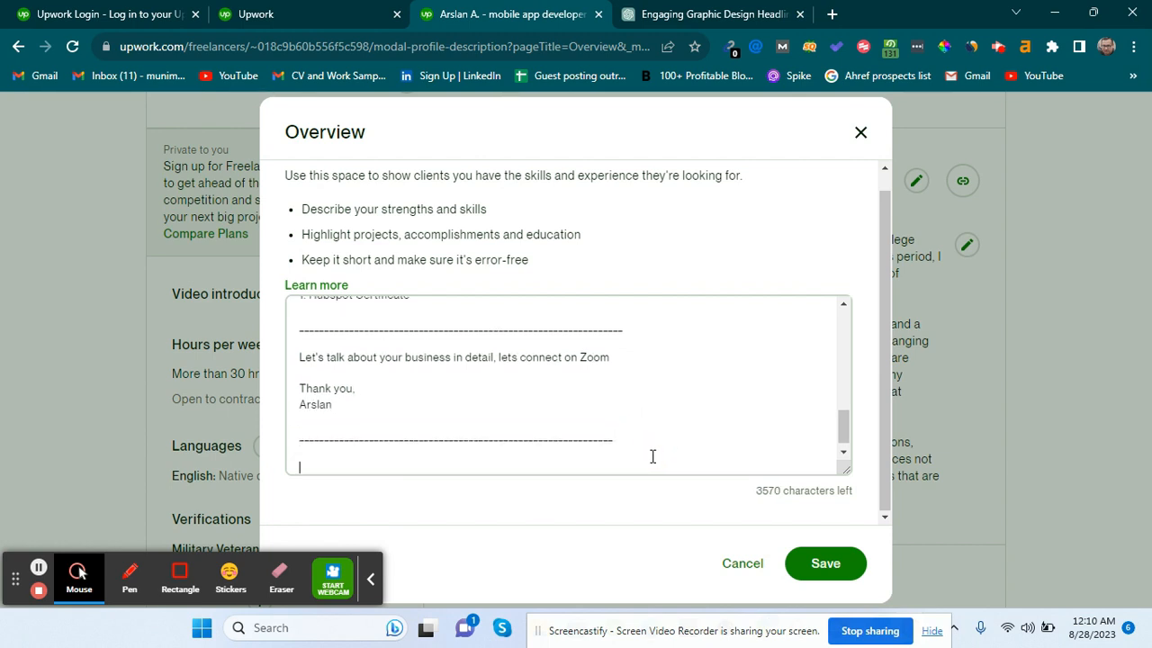
pyautogui.click(693, 13)
# Start a new 'write another…' prompt in ChatGPT, then clear it unfinished.
pyautogui.click(582, 539)
pyautogui.write('writ')
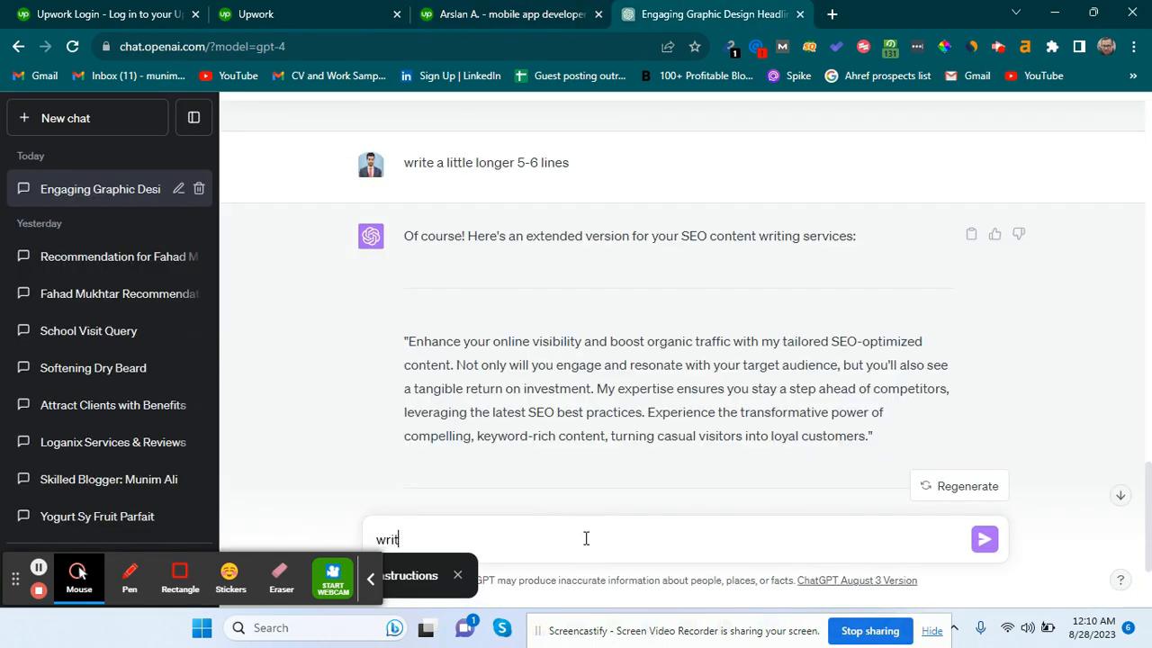
pyautogui.scroll(10, 742, 300)
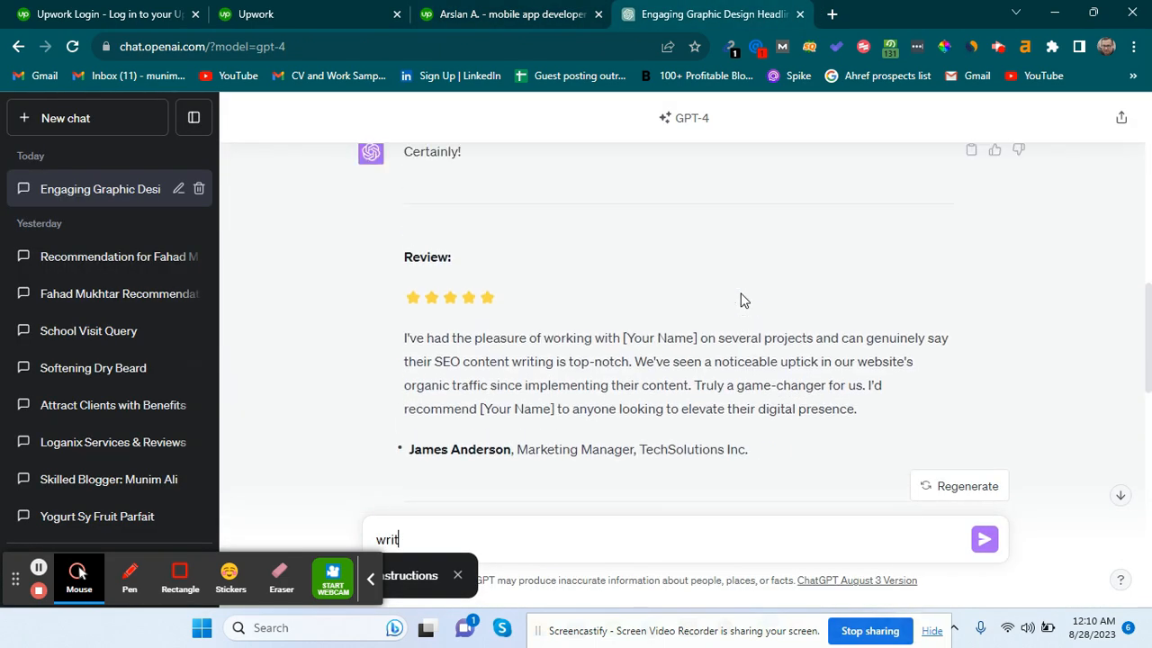
pyautogui.scroll(-10, 702, 369)
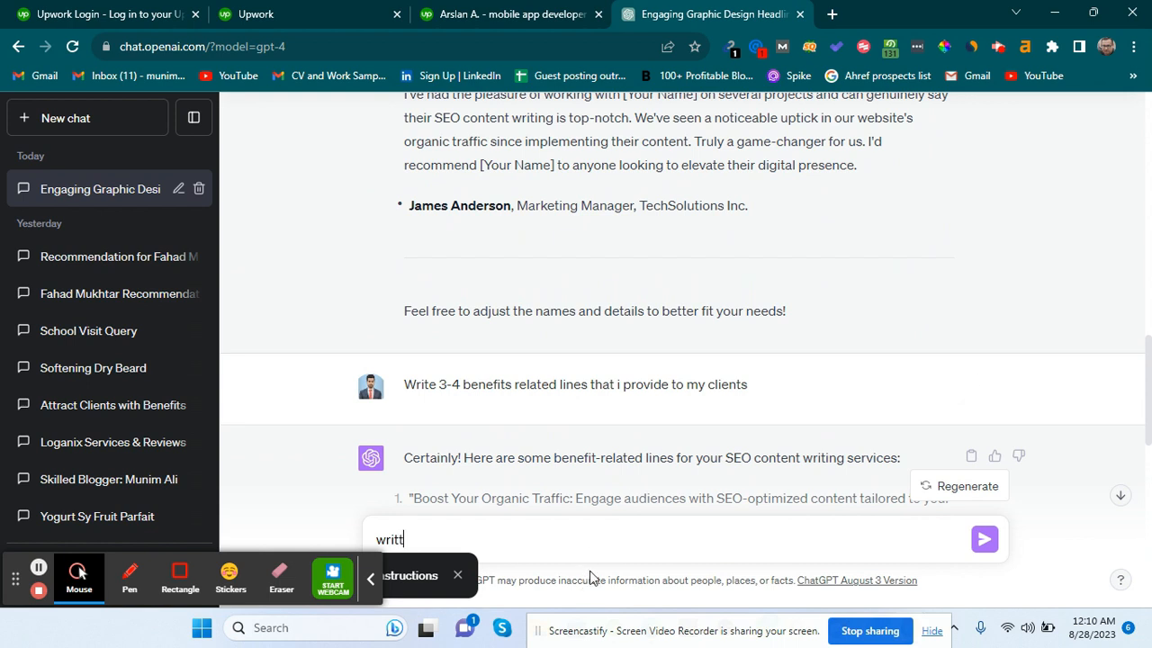
pyautogui.write('e antoh')
pyautogui.press('BackSpace')
pyautogui.press('BackSpace')
pyautogui.press('BackSpace')
pyautogui.write('other r')
pyautogui.hotkey('ctrl', 'a')
pyautogui.press('BackSpace')
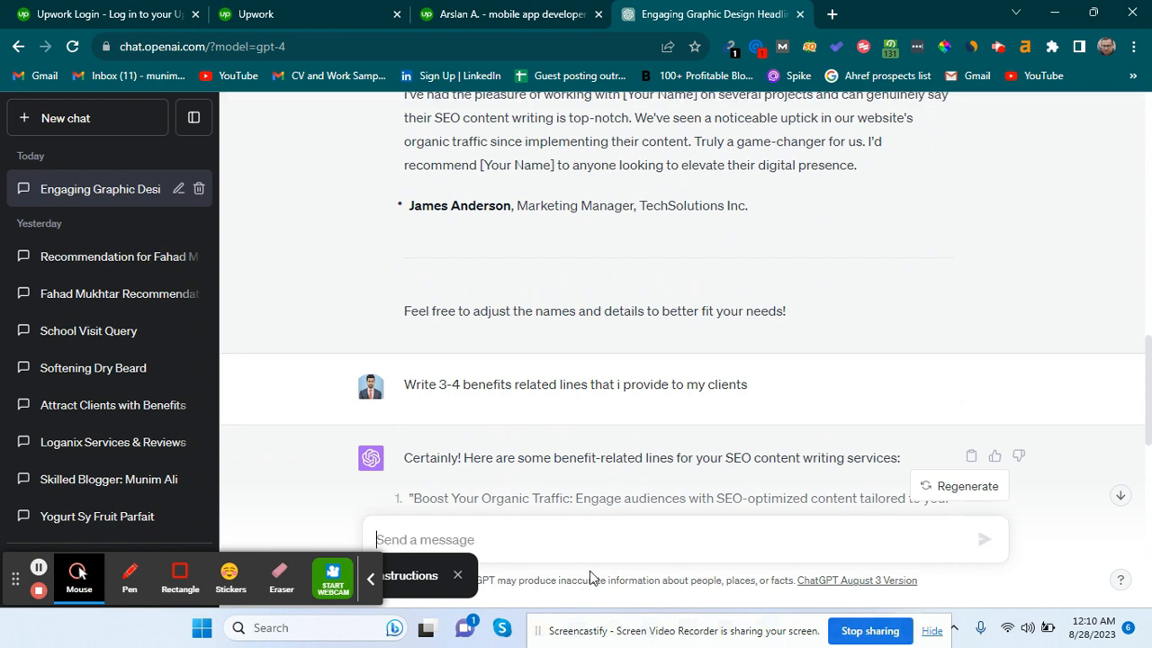
# Place the cursor at the end of the Upwork overview text.
pyautogui.click(558, 11)
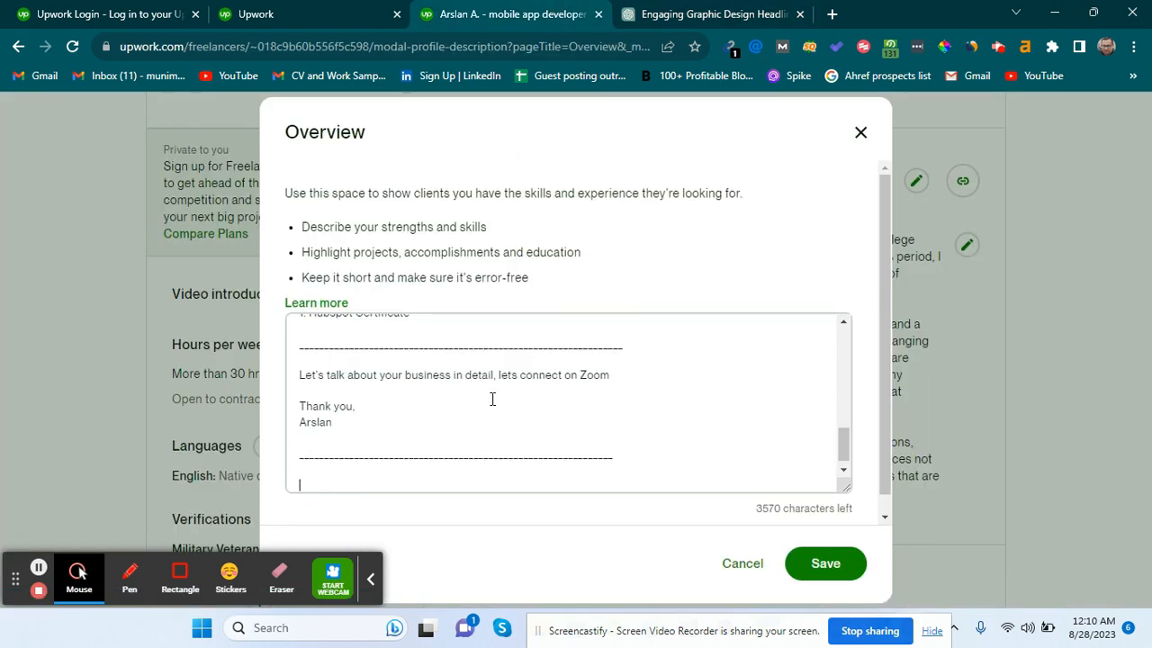
pyautogui.scroll(10, 493, 396)
pyautogui.scroll(-3, 432, 388)
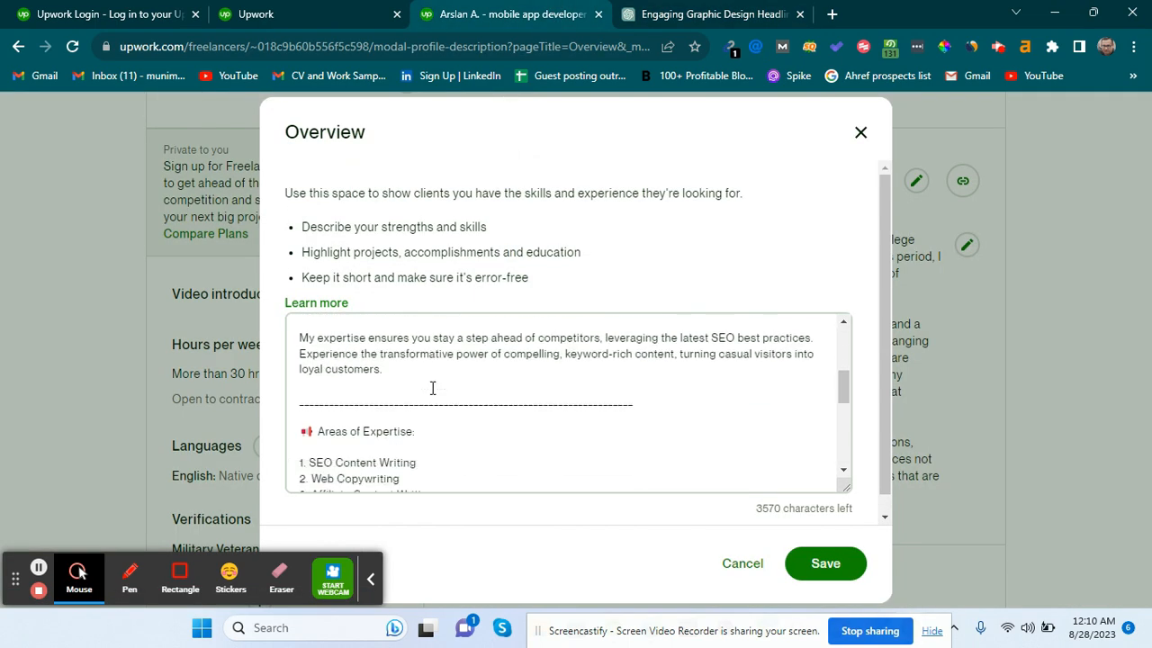
pyautogui.scroll(-10, 423, 442)
pyautogui.click(365, 475)
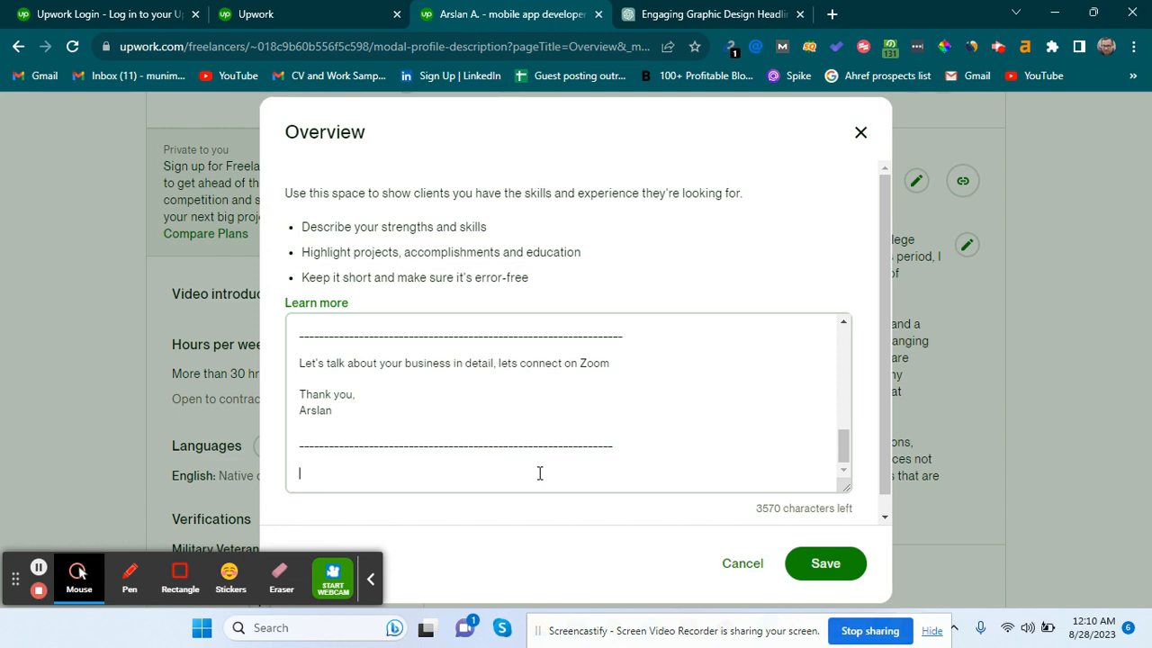
# Select the latest five-star SEO testimonial and its reviewer line in ChatGPT.
pyautogui.click(804, 8)
pyautogui.scroll(-15, 512, 222)
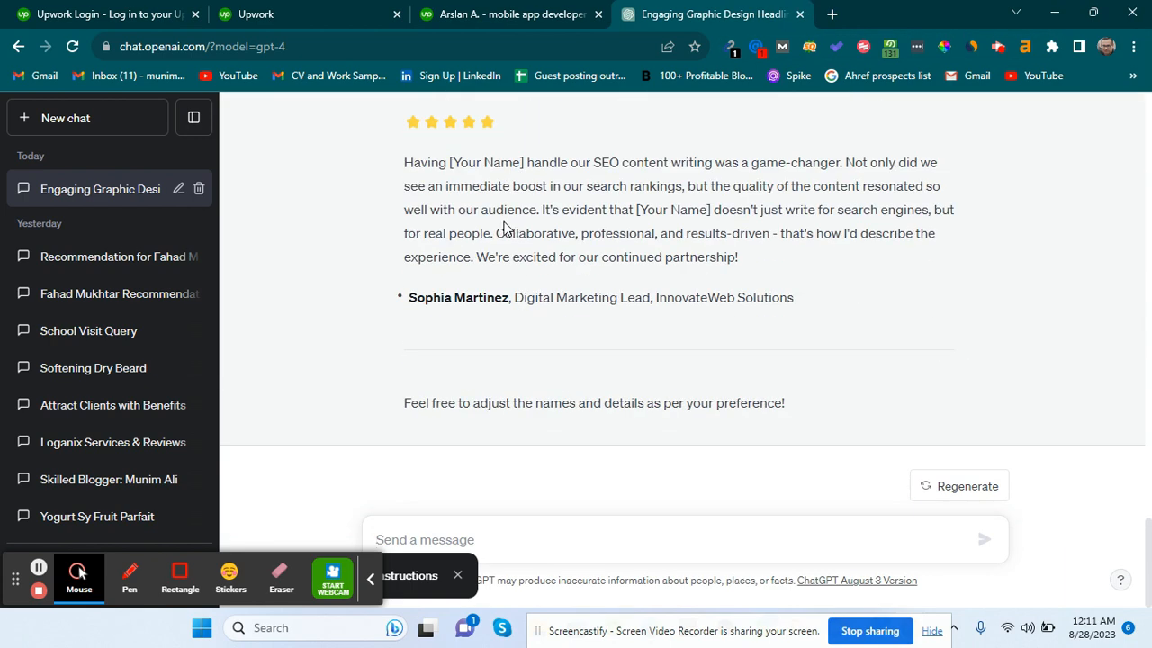
pyautogui.scroll(1, 409, 214)
pyautogui.moveTo(407, 175); pyautogui.dragTo(804, 353)
pyautogui.hotkey('ctrl', 'c')
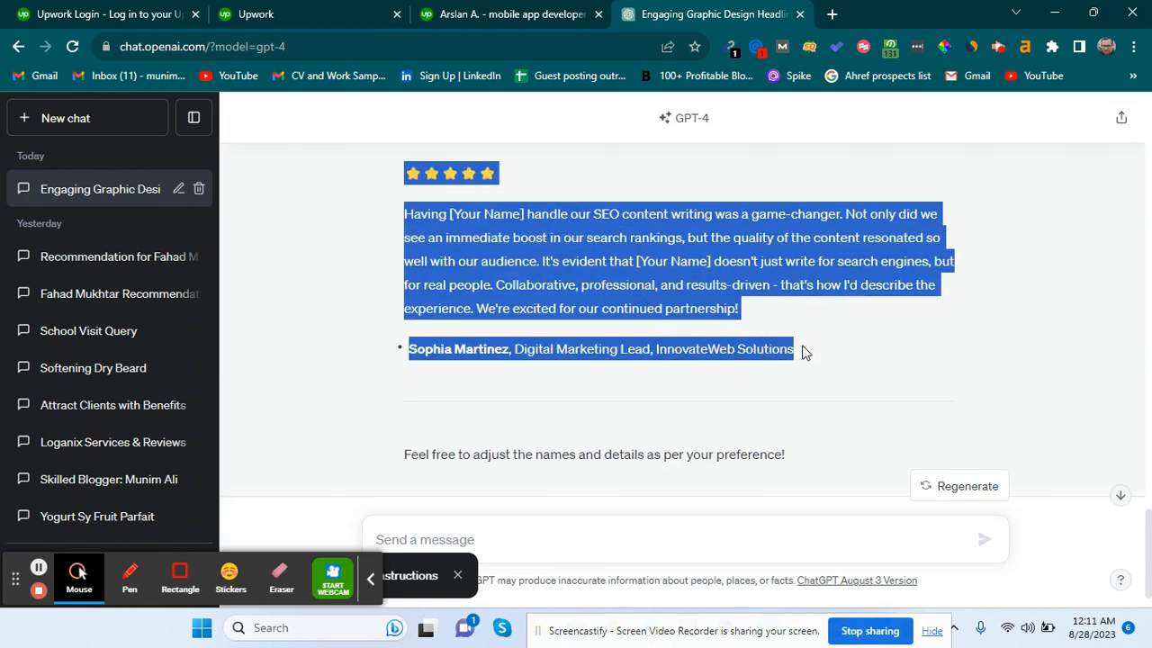
# Paste the testimonial, replace both [Your Name] placeholders with the freelancer's first name, and save the overview.
pyautogui.click(526, 7)
pyautogui.hotkey('ctrl', 'v')
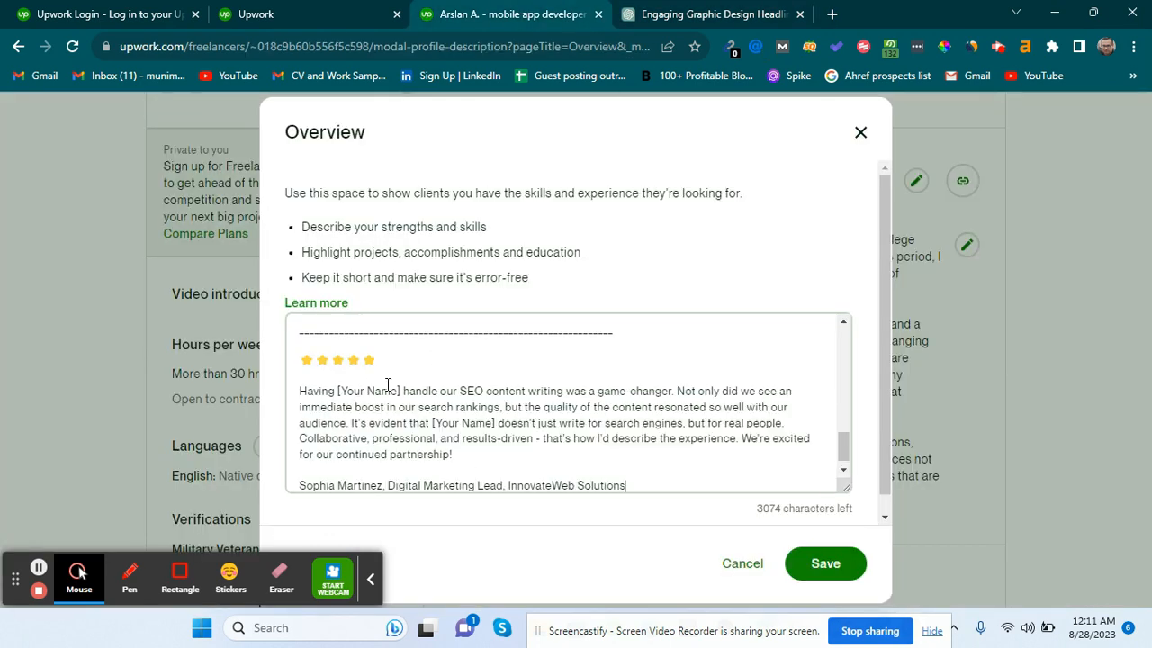
pyautogui.moveTo(402, 391); pyautogui.dragTo(339, 390)
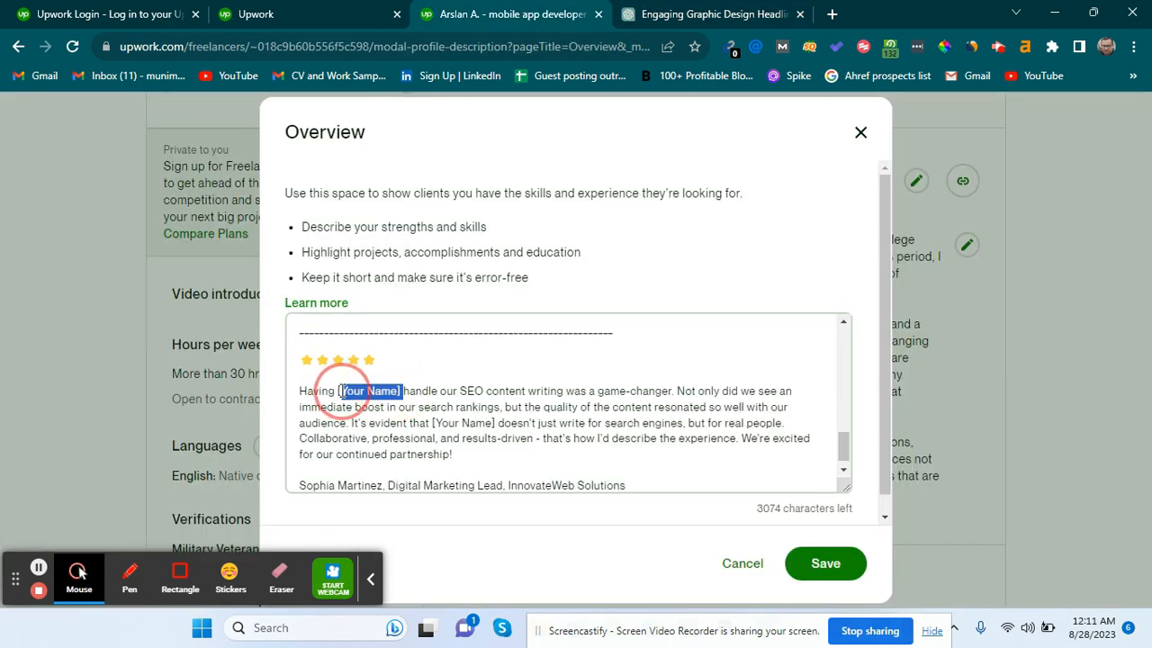
pyautogui.write('AR')
pyautogui.press('BackSpace')
pyautogui.write('r')
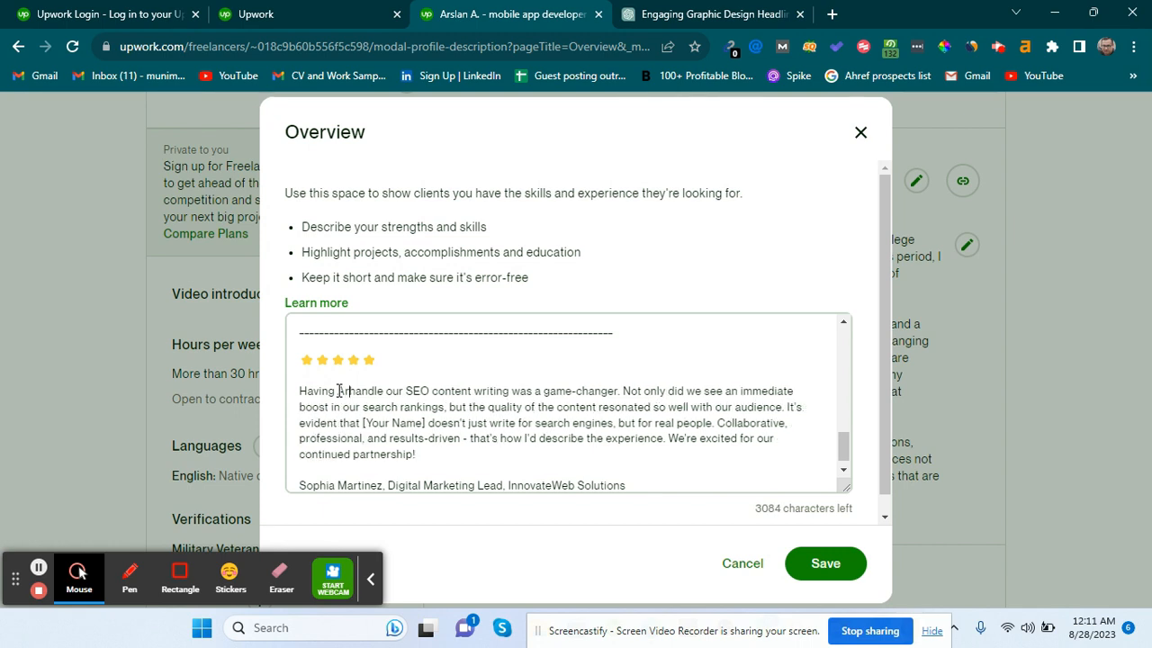
pyautogui.write('slan')
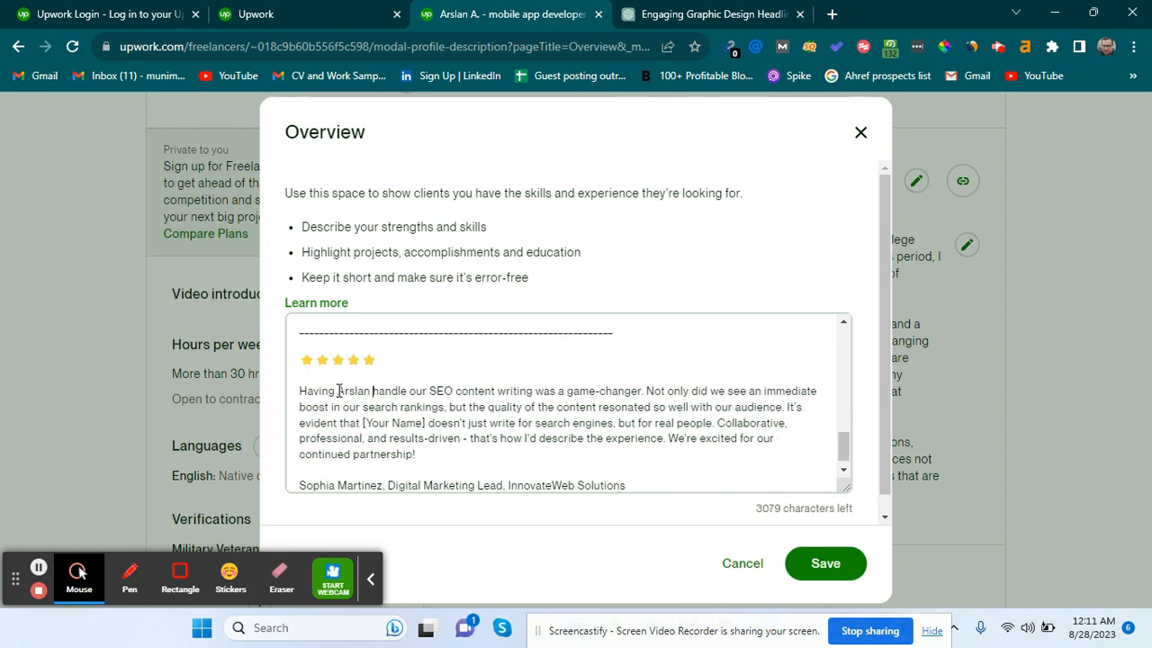
pyautogui.moveTo(425, 423); pyautogui.dragTo(362, 426)
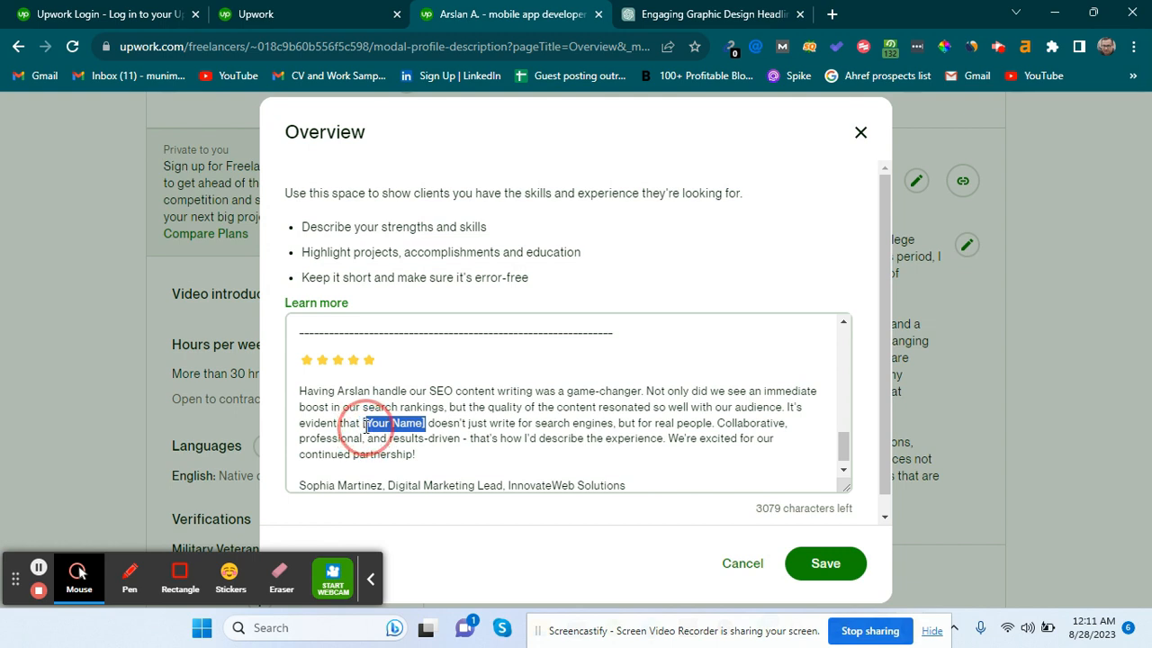
pyautogui.write('Irslan')
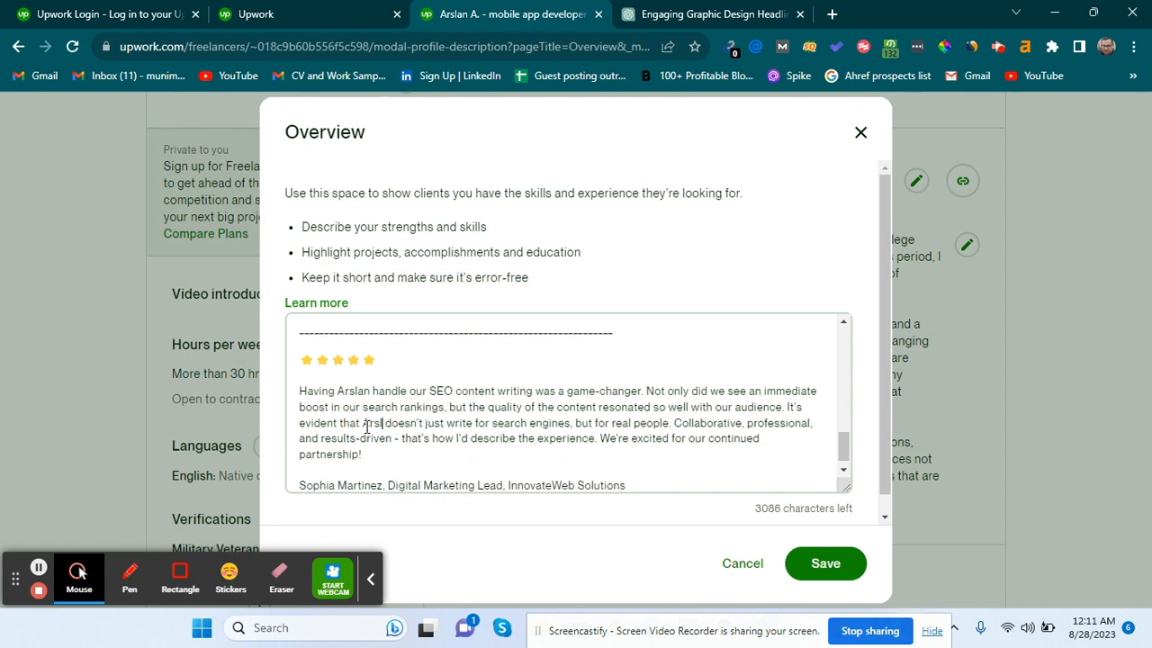
pyautogui.click(814, 567)
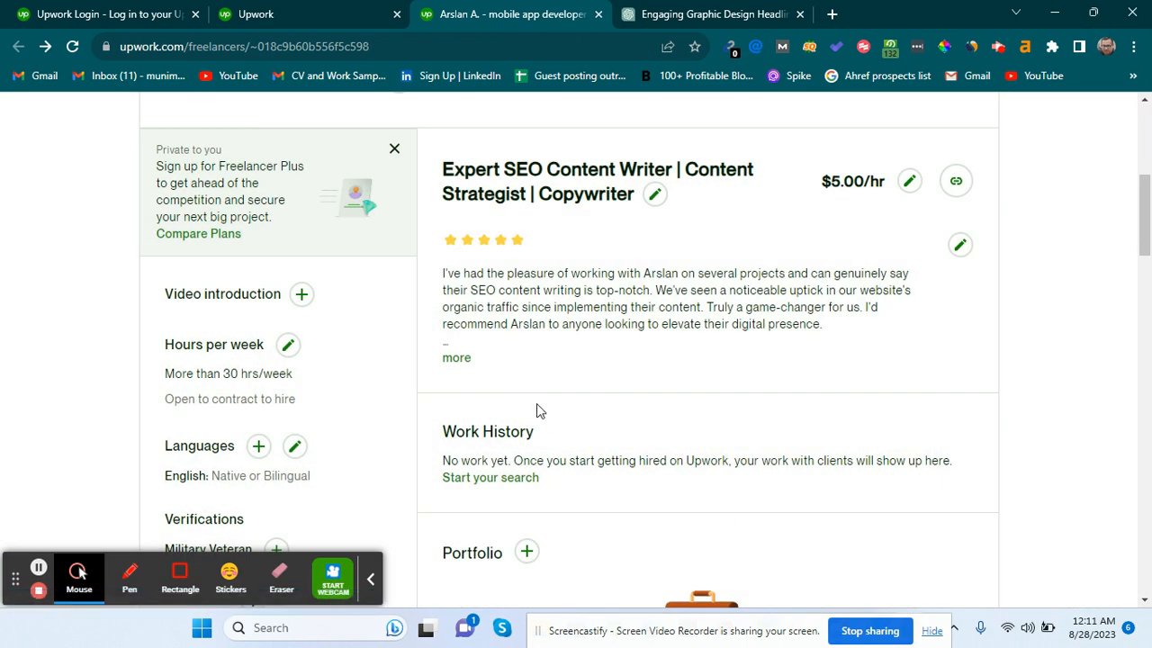
# Expand the overview with 'more', scroll down to Work History, and follow 'Start your search'.
pyautogui.click(456, 358)
pyautogui.scroll(-2, 465, 368)
pyautogui.scroll(-5, 464, 367)
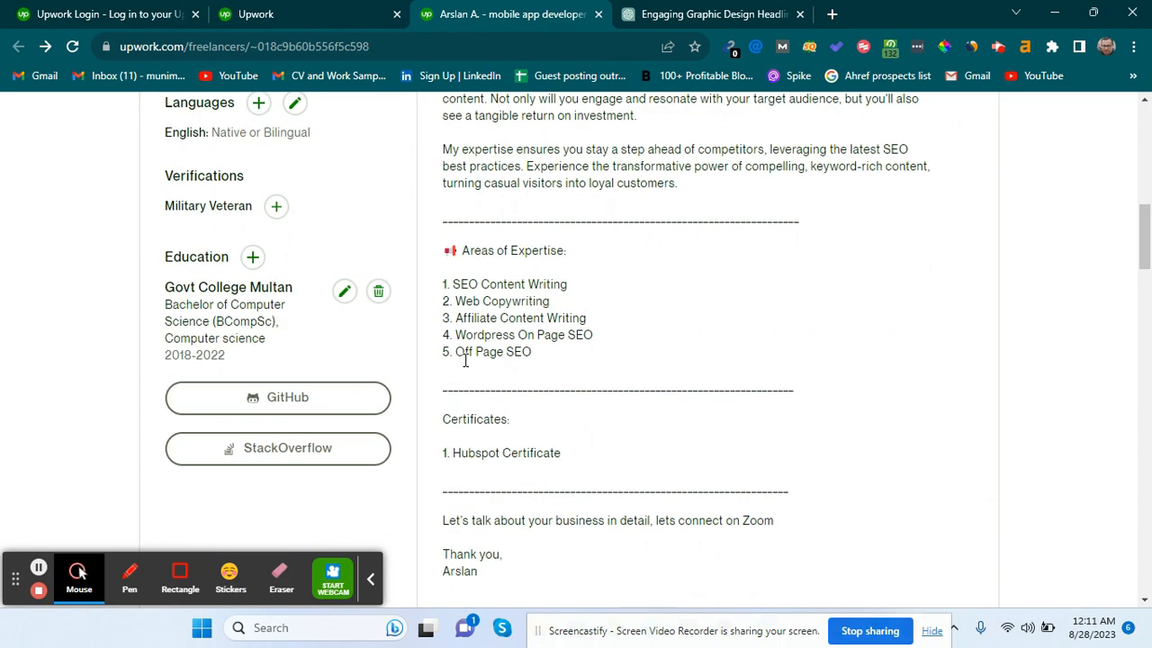
pyautogui.scroll(-3, 465, 360)
pyautogui.scroll(9, 460, 368)
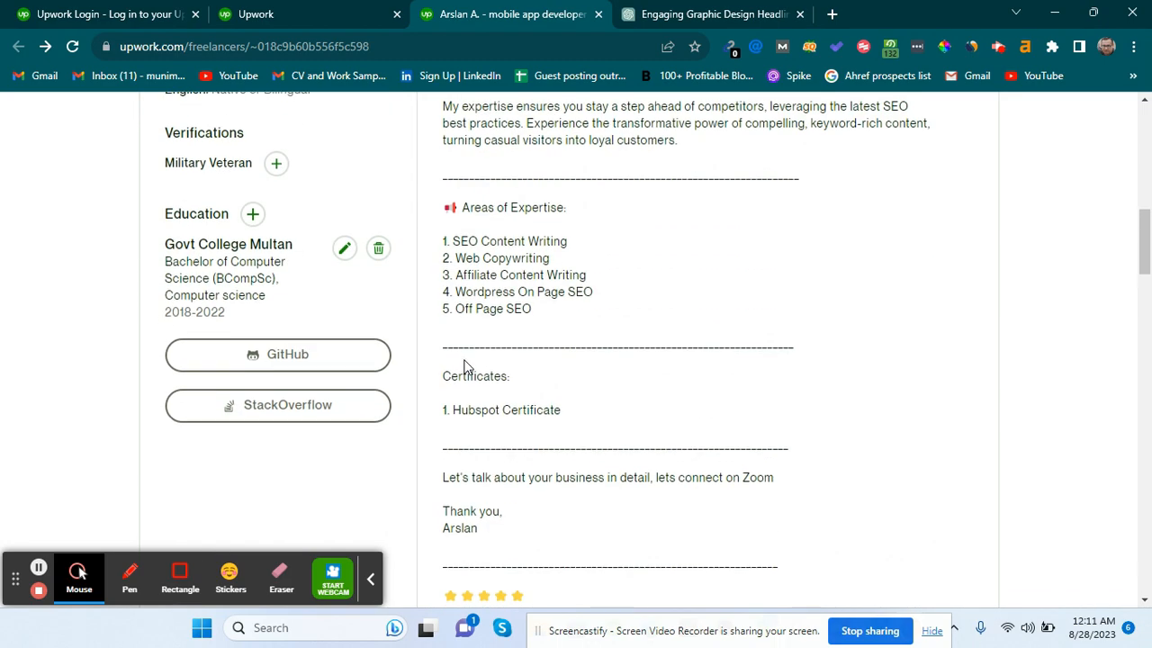
pyautogui.scroll(-8, 493, 450)
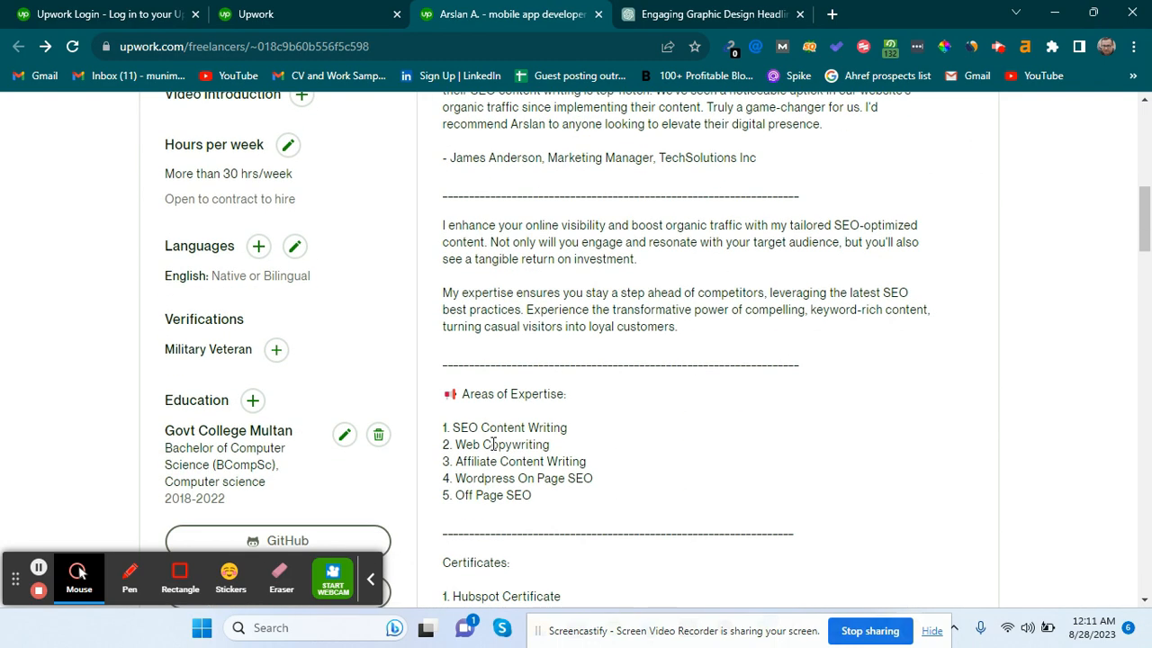
pyautogui.scroll(-1, 493, 443)
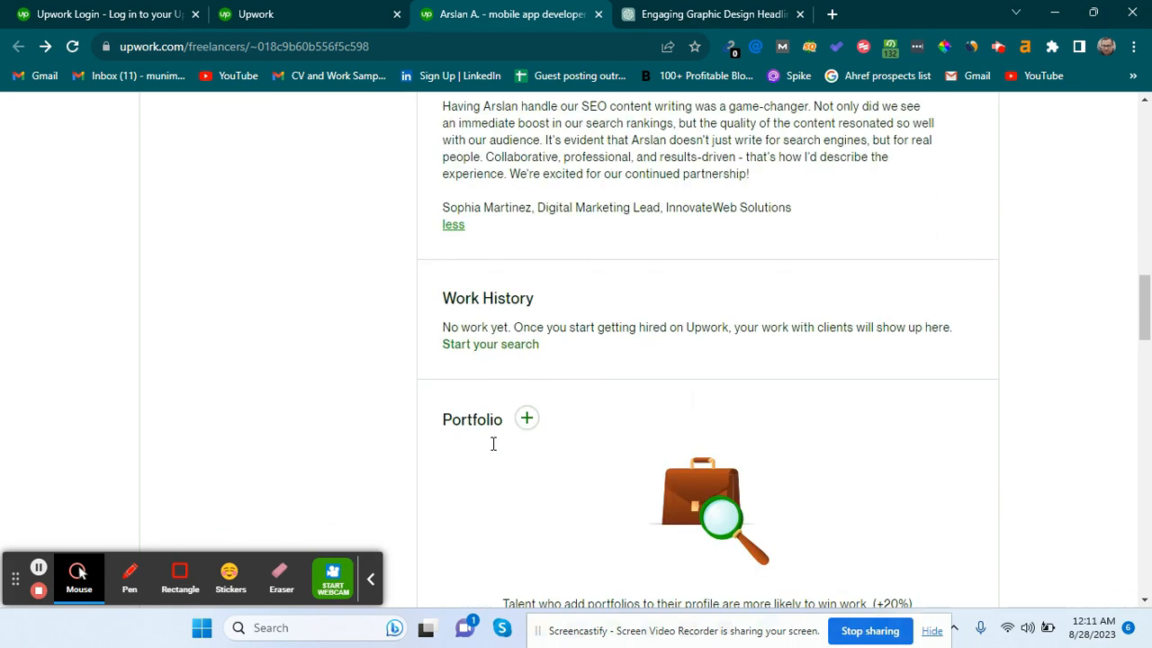
pyautogui.scroll(10, 555, 279)
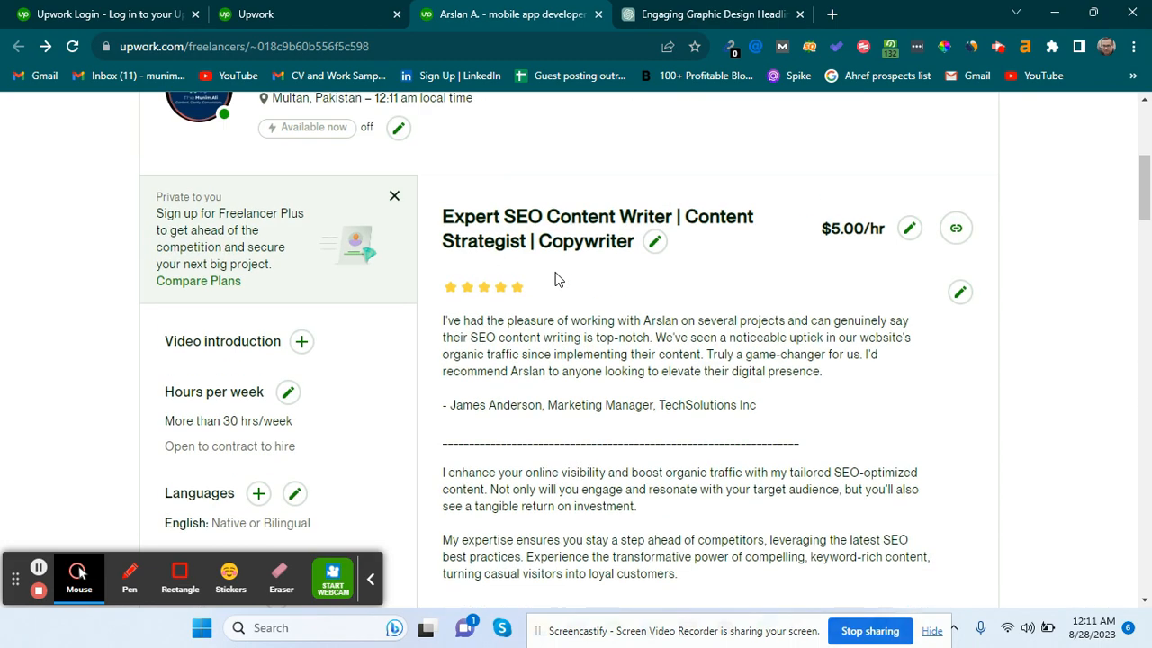
pyautogui.scroll(-9, 495, 441)
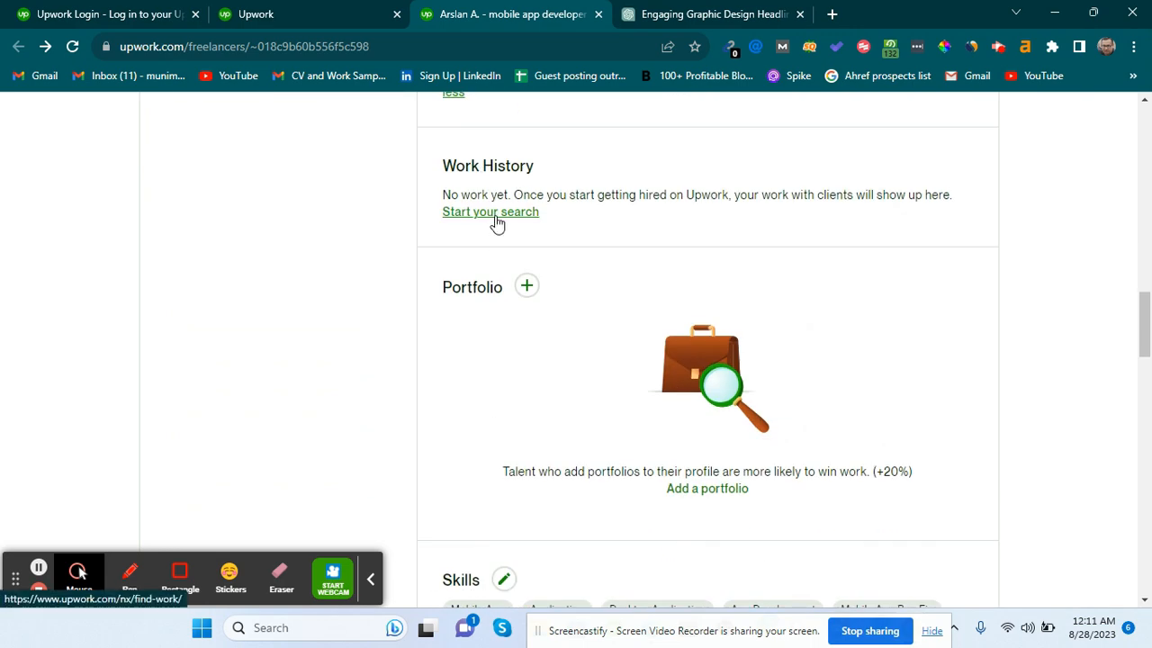
pyautogui.click(496, 221)
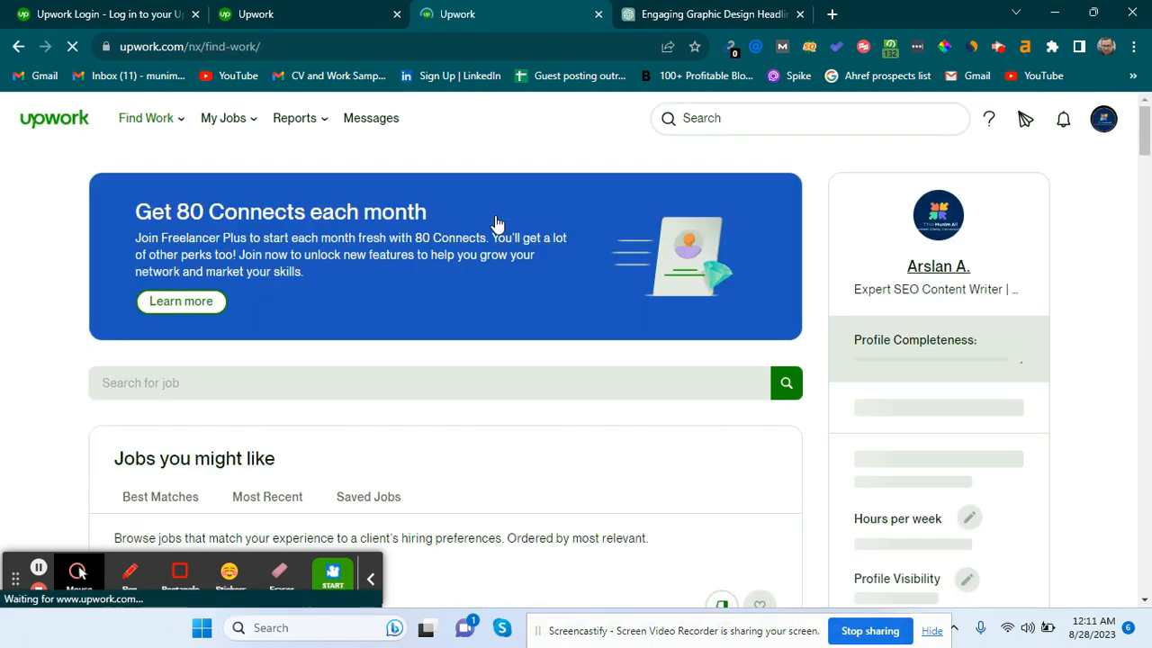
# Open an Add portfolio project form from the profile's Portfolio section, then switch back to the Find Work tab.
pyautogui.click(18, 48)
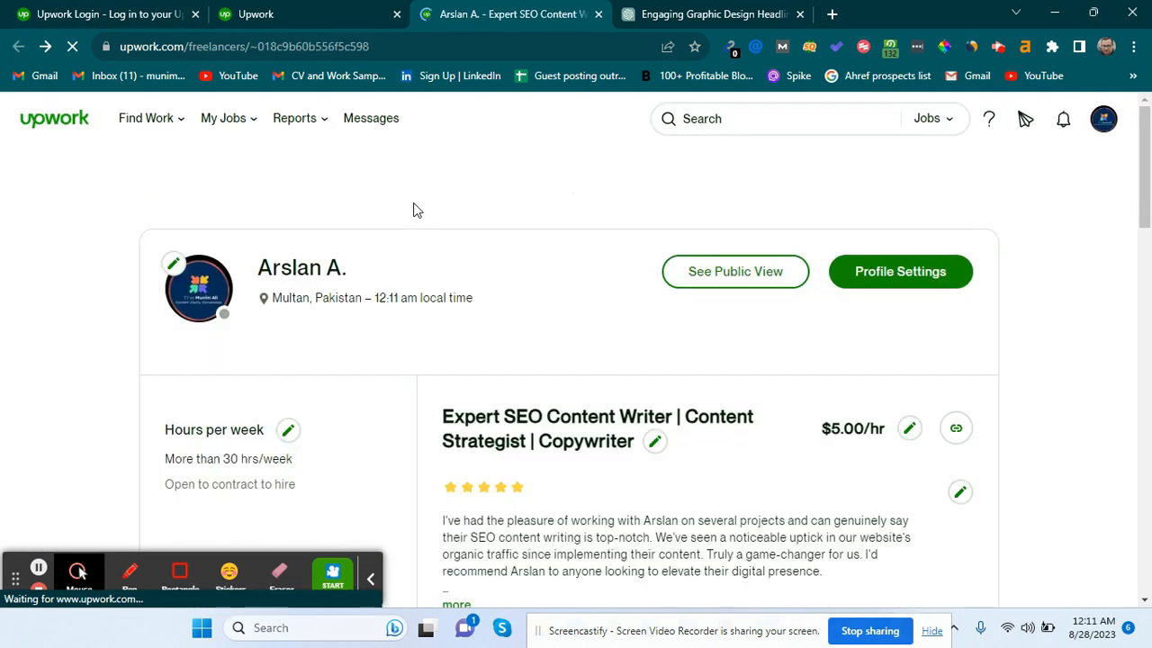
pyautogui.scroll(-4, 413, 209)
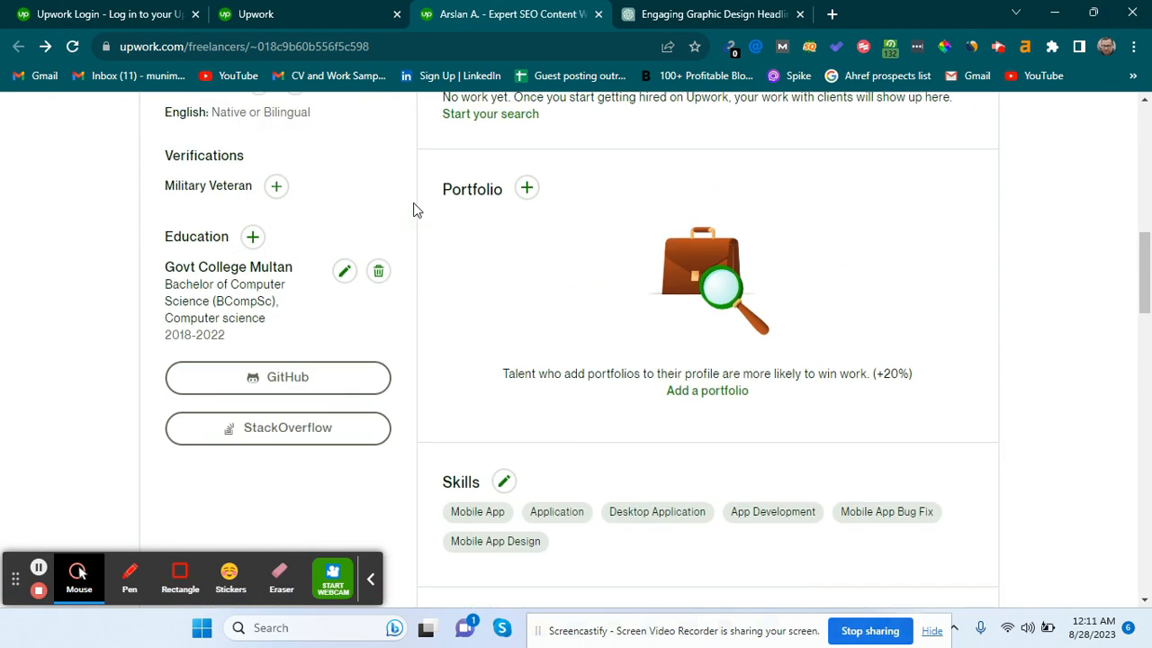
pyautogui.click(526, 189)
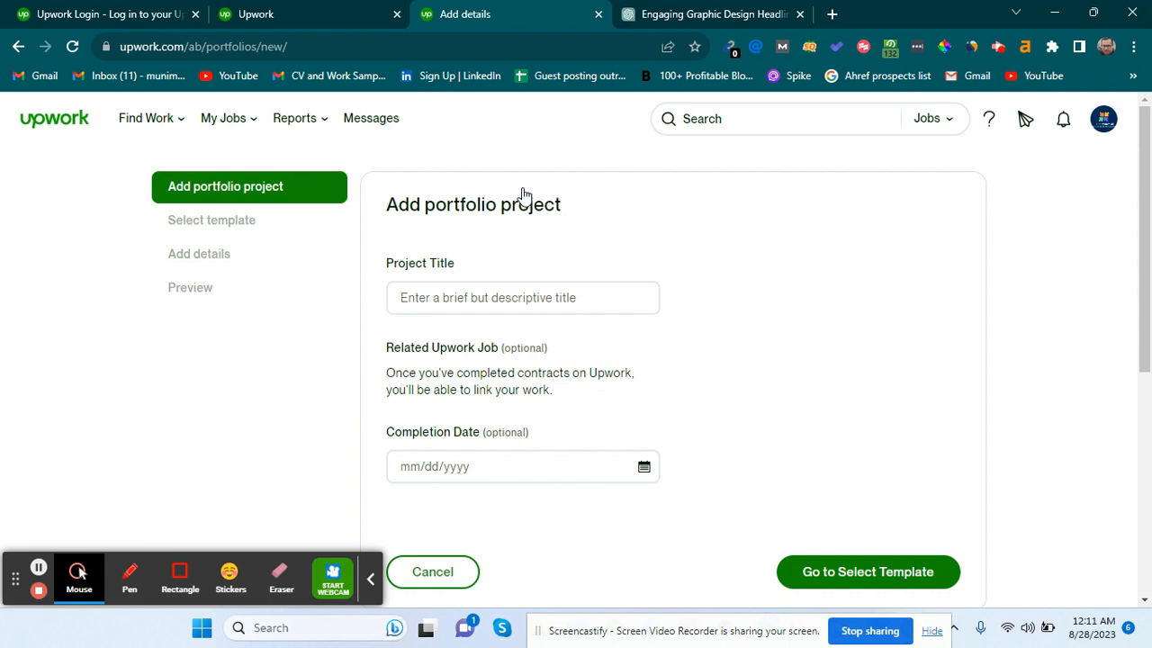
pyautogui.click(359, 8)
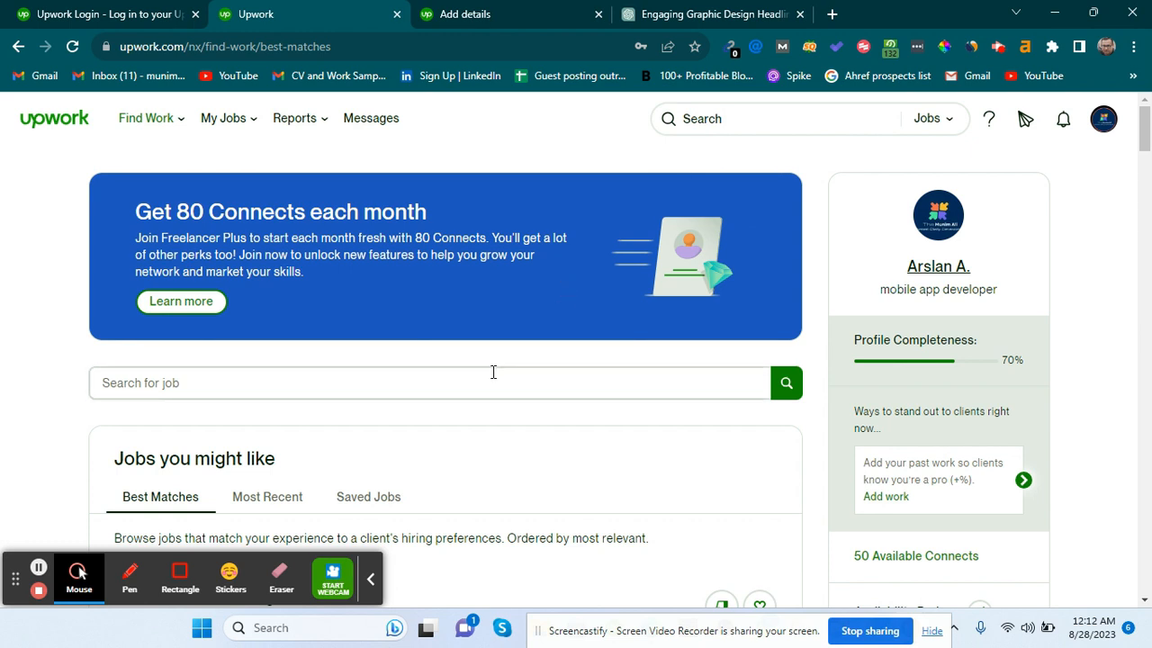
# Search Talent instead of jobs for "graphic designer".
pyautogui.click(735, 130)
pyautogui.click(940, 128)
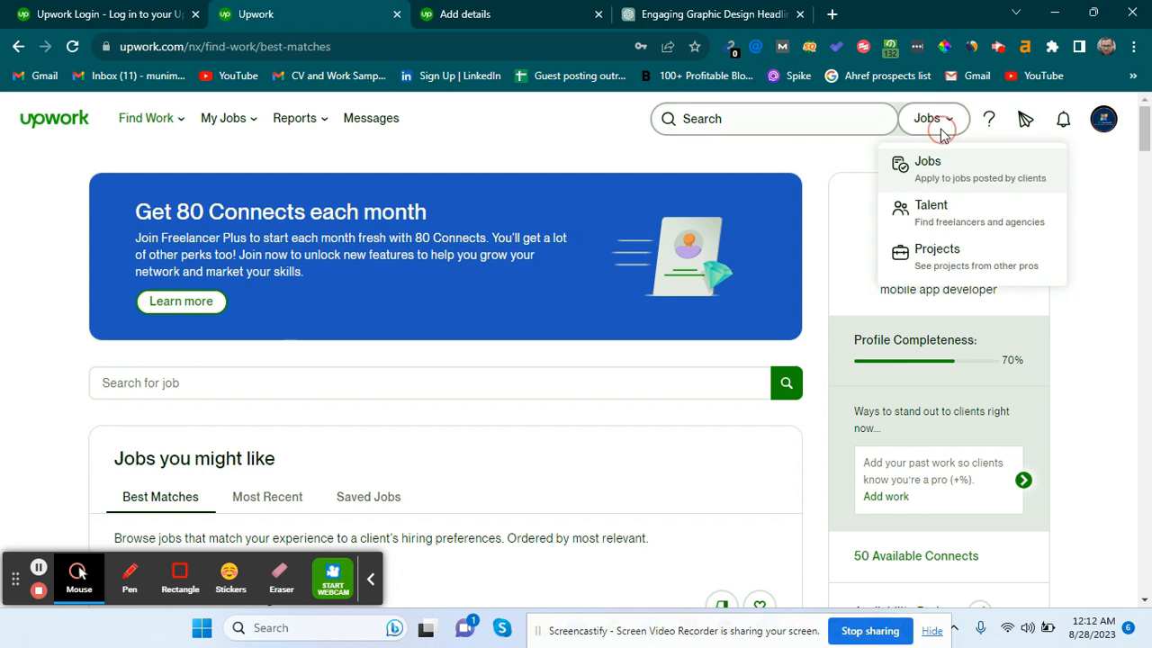
pyautogui.click(947, 209)
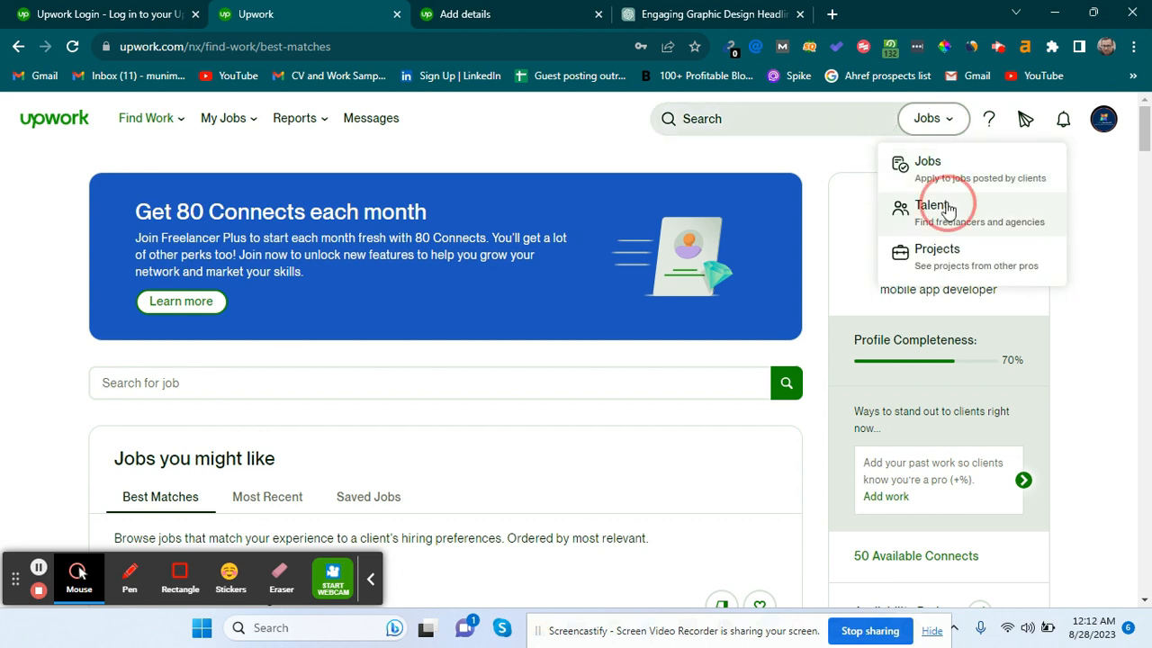
pyautogui.click(837, 121)
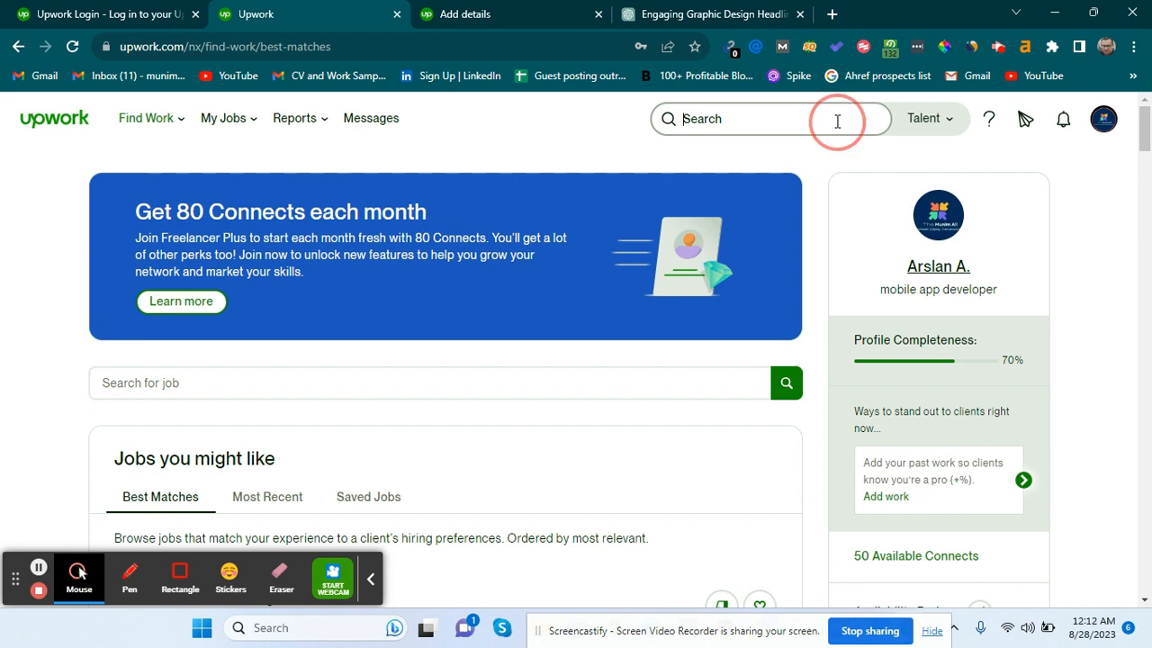
pyautogui.write('graphic de')
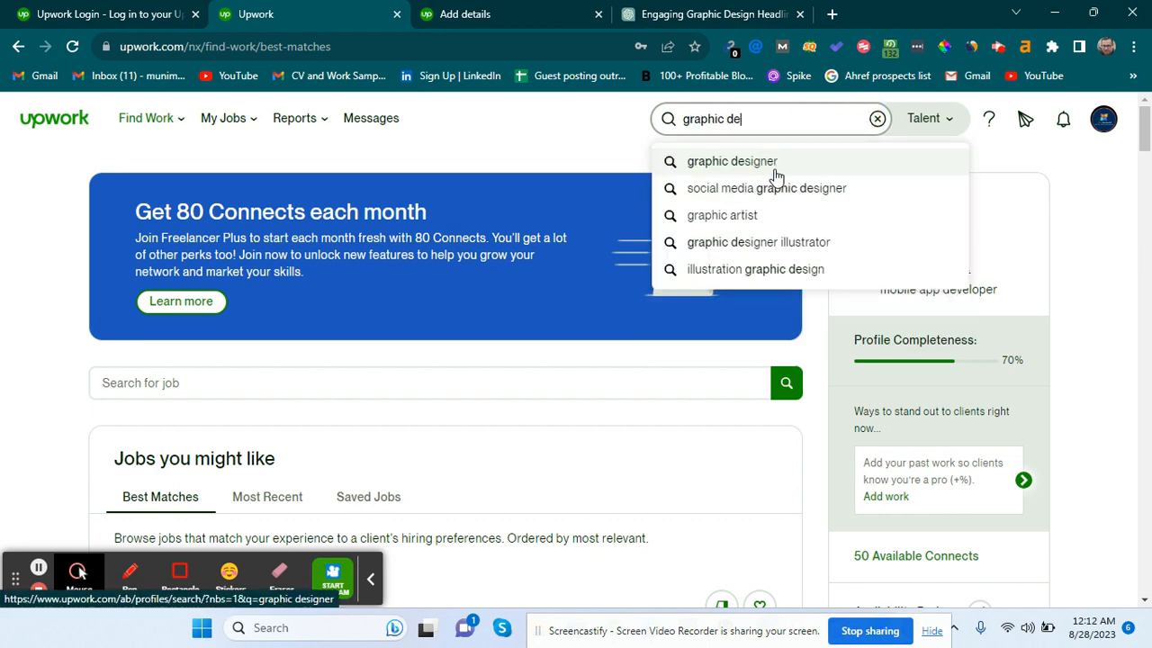
pyautogui.click(776, 171)
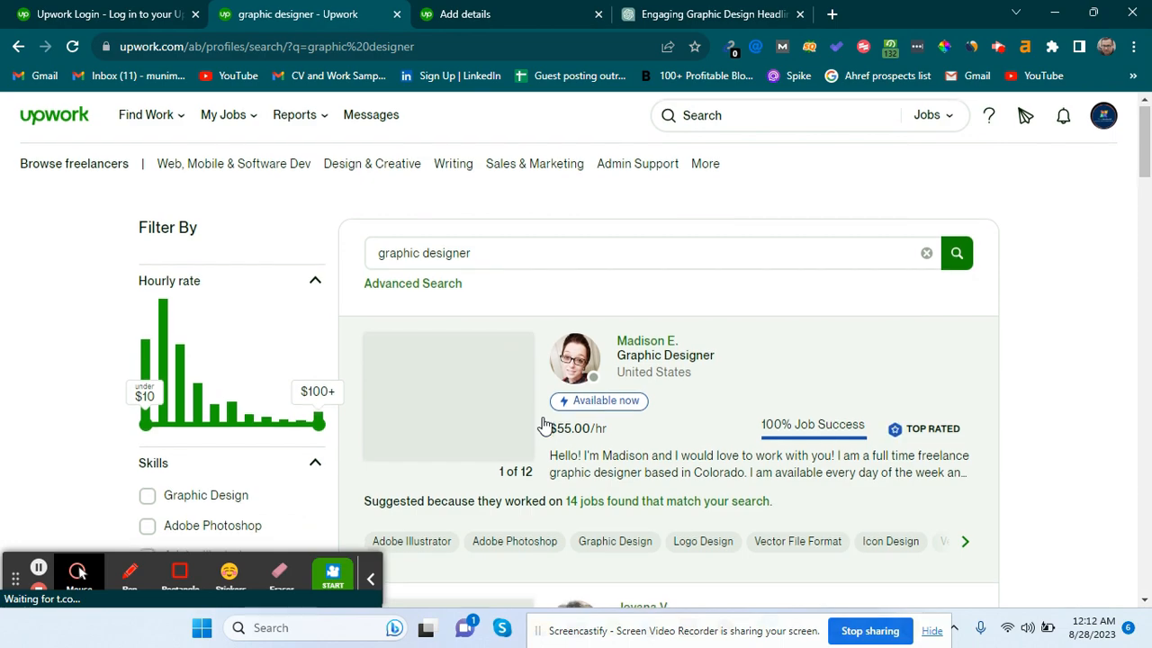
# Open the senior graphic designer's full profile in a new tab.
pyautogui.scroll(-1, 542, 424)
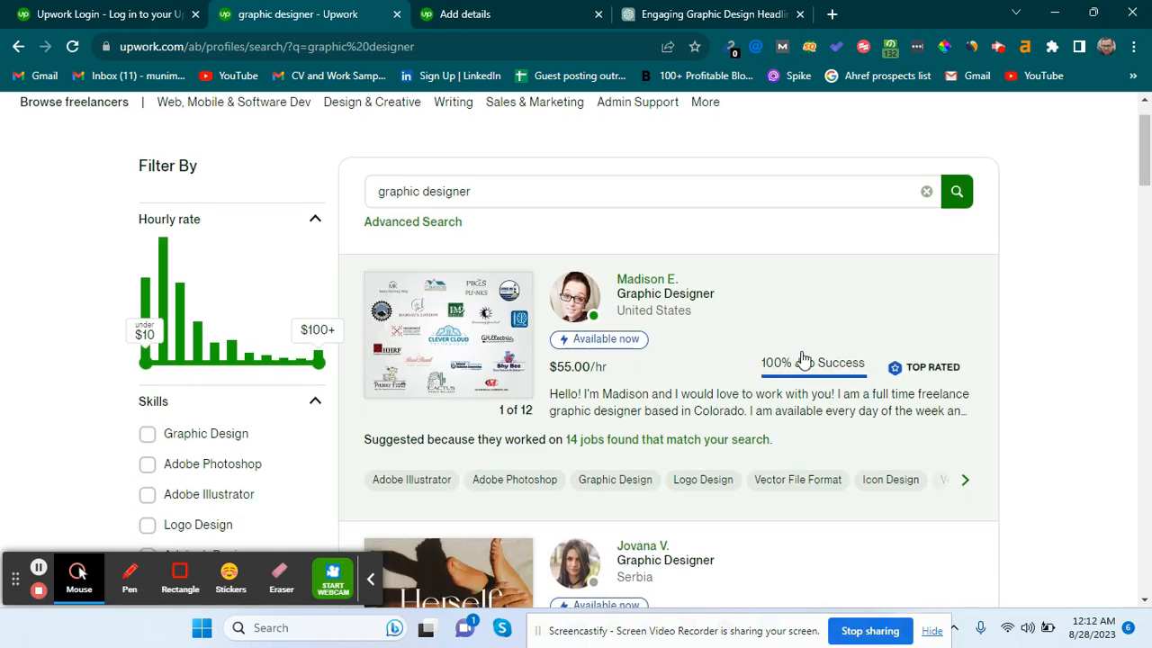
pyautogui.scroll(-10, 494, 406)
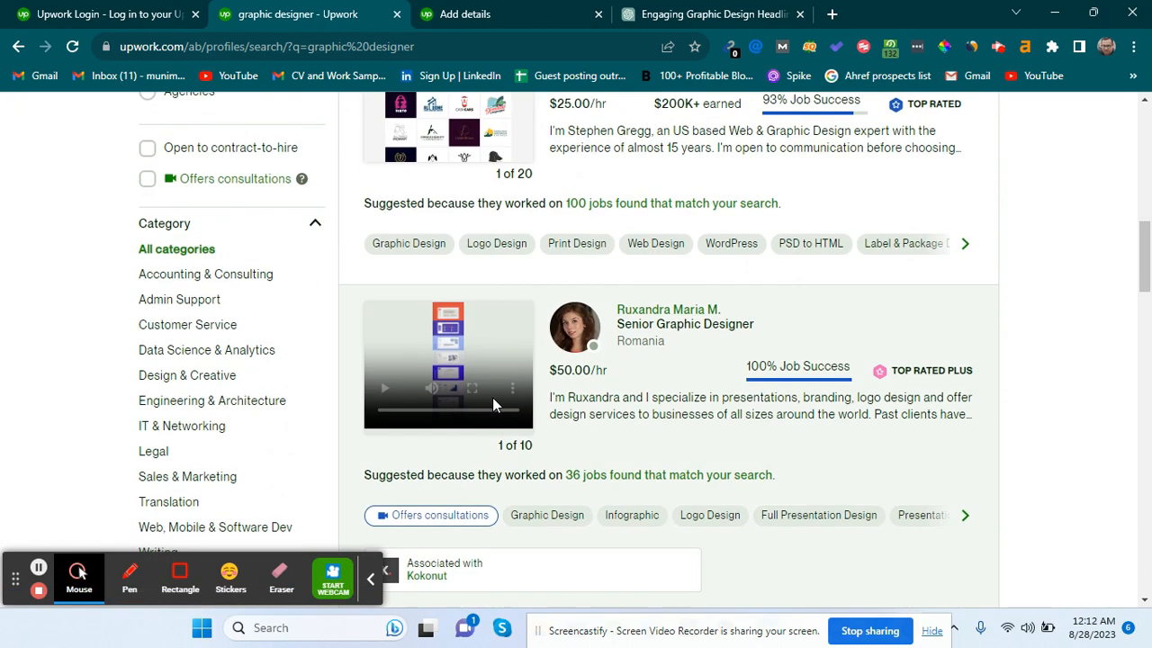
pyautogui.scroll(4, 494, 405)
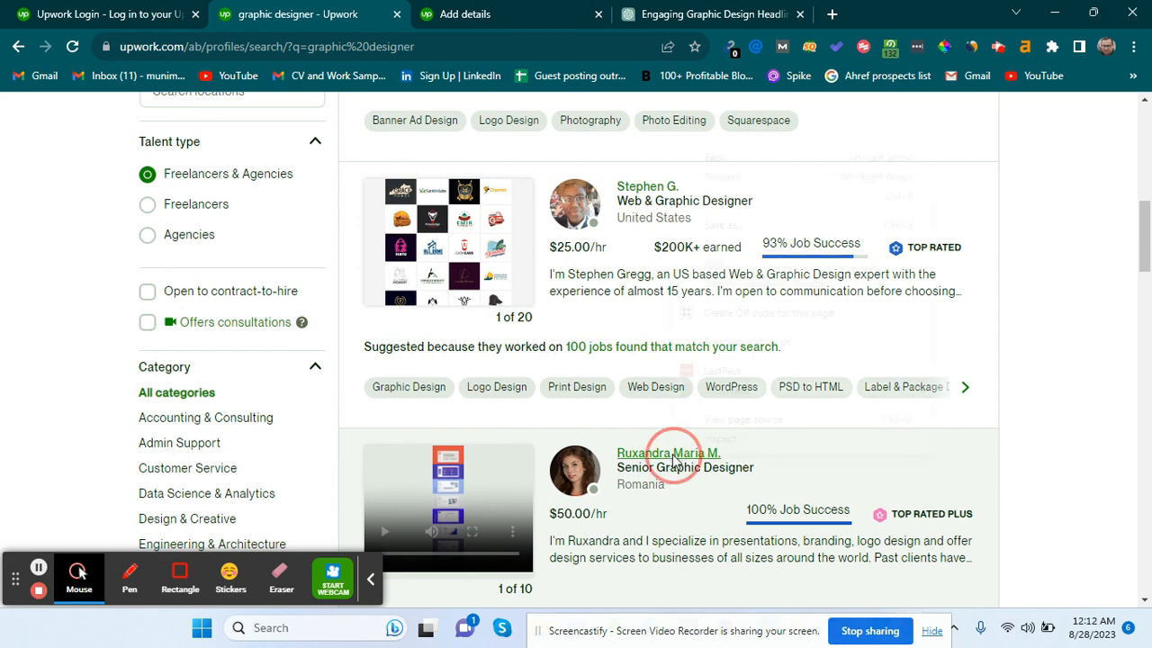
pyautogui.rightClick(673, 459)
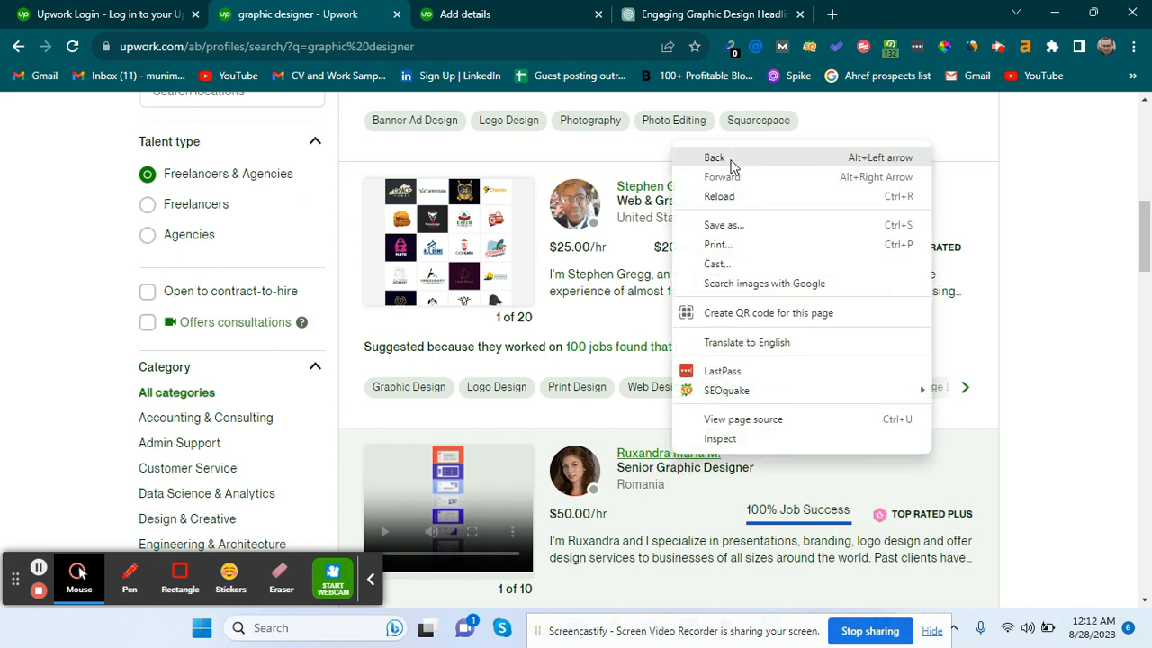
pyautogui.click(656, 459)
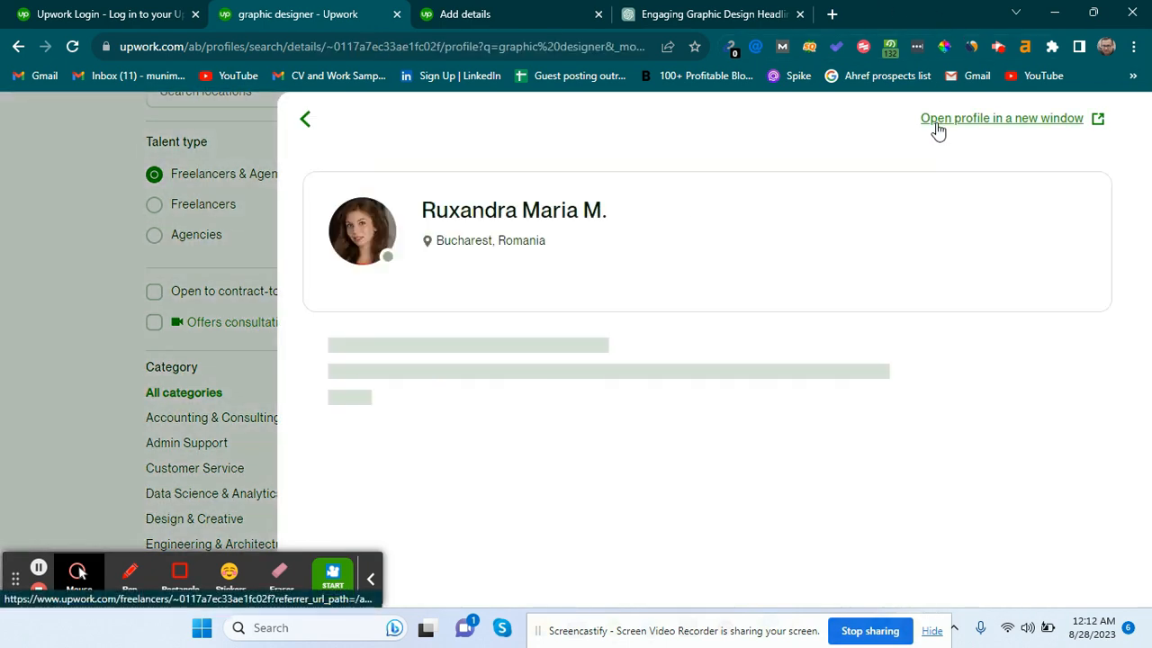
pyautogui.click(936, 123)
pyautogui.click(250, 7)
pyautogui.click(146, 303)
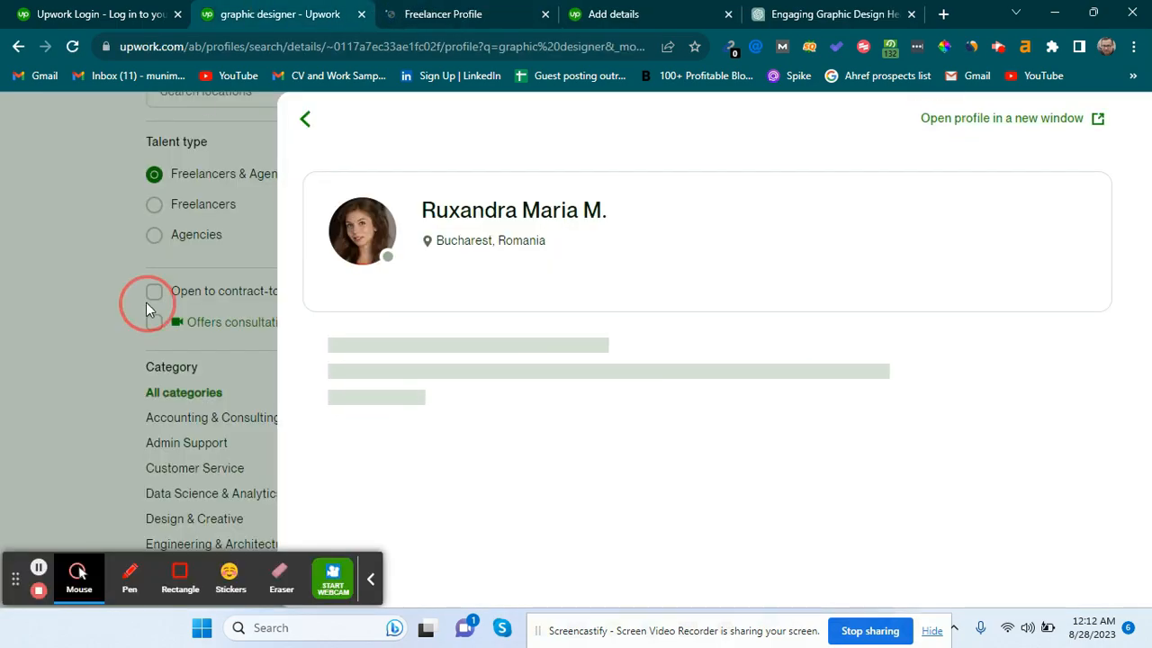
# Open another top-rated designer's full profile in a new tab and view it.
pyautogui.scroll(-3, 578, 419)
pyautogui.scroll(-5, 579, 419)
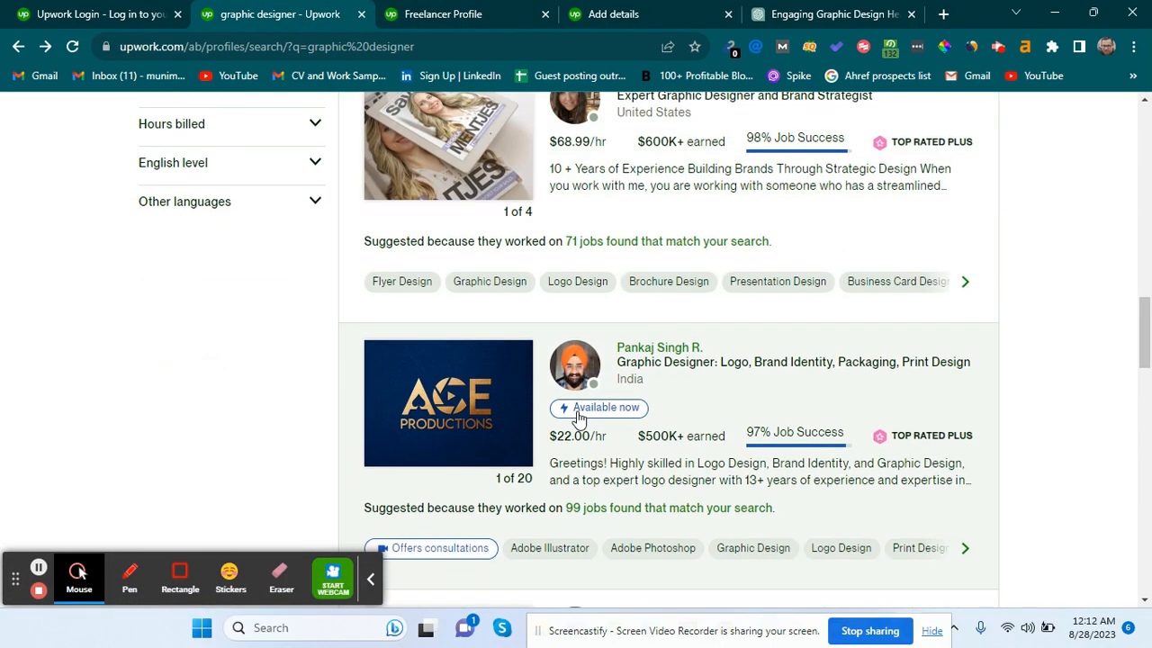
pyautogui.click(694, 350)
pyautogui.click(994, 120)
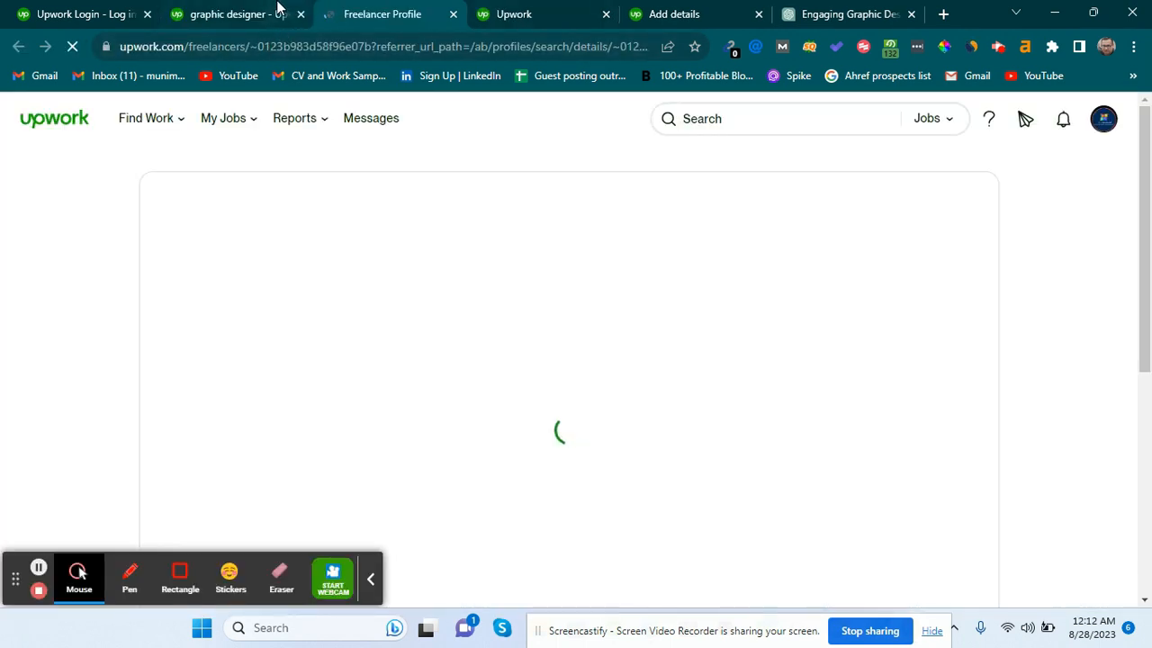
pyautogui.click(277, 8)
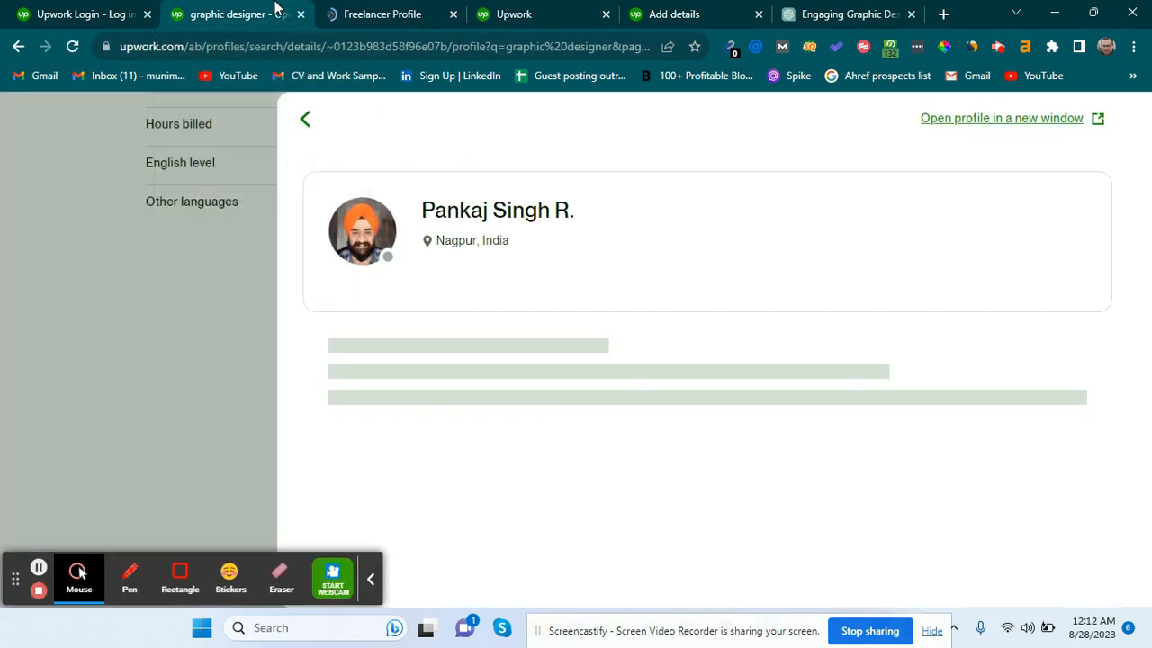
pyautogui.click(388, 11)
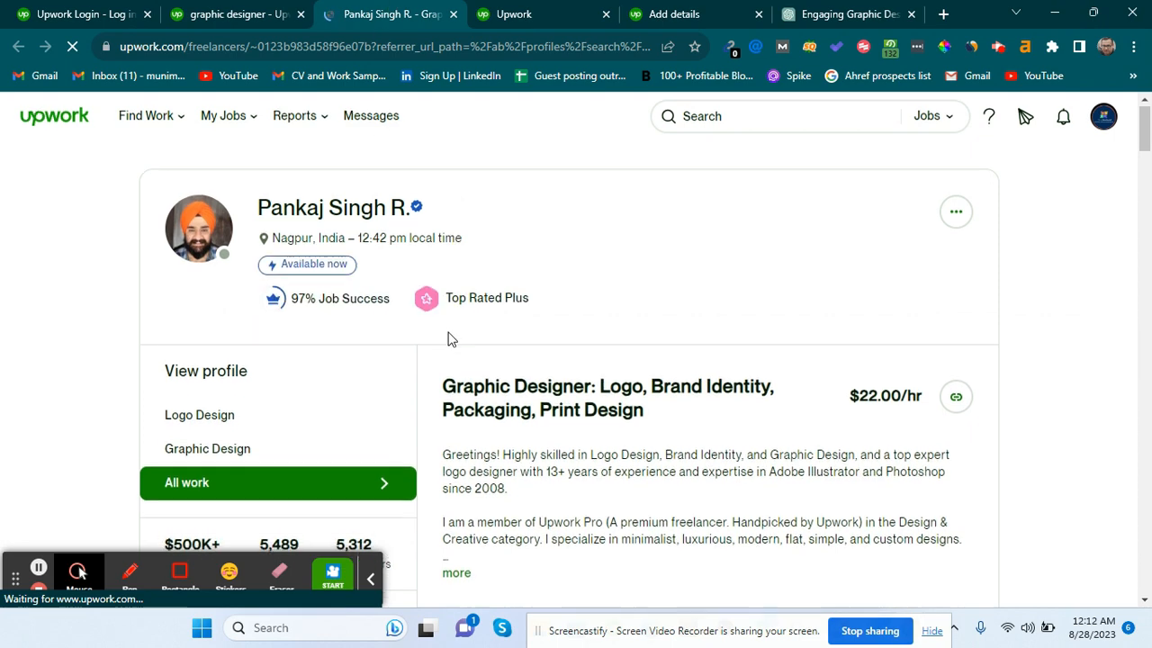
# Scroll to the competitor's Portfolio and view the Logo Design for Ace Productions project.
pyautogui.scroll(-2, 450, 336)
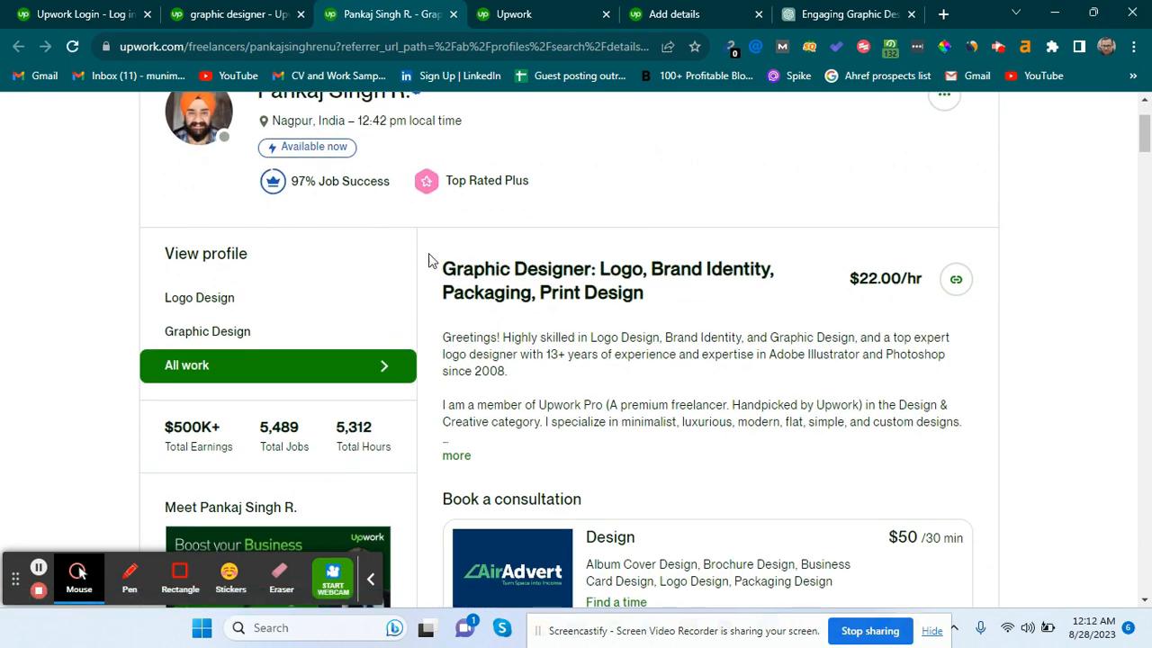
pyautogui.scroll(-2, 368, 522)
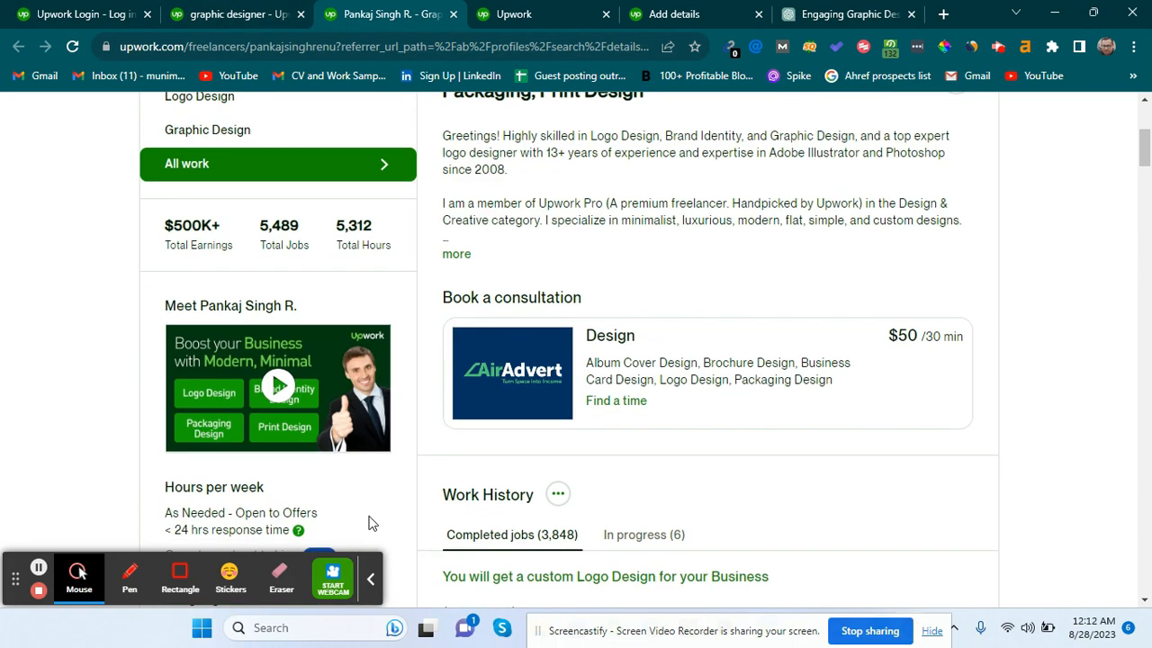
pyautogui.scroll(-5, 411, 424)
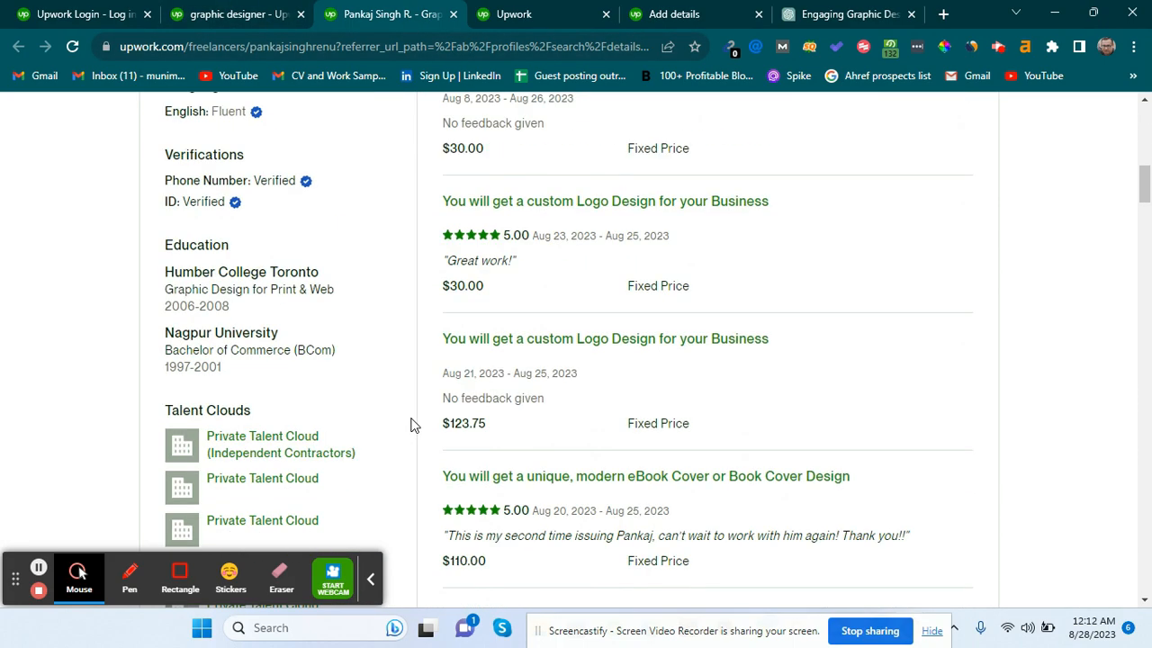
pyautogui.scroll(-9, 412, 425)
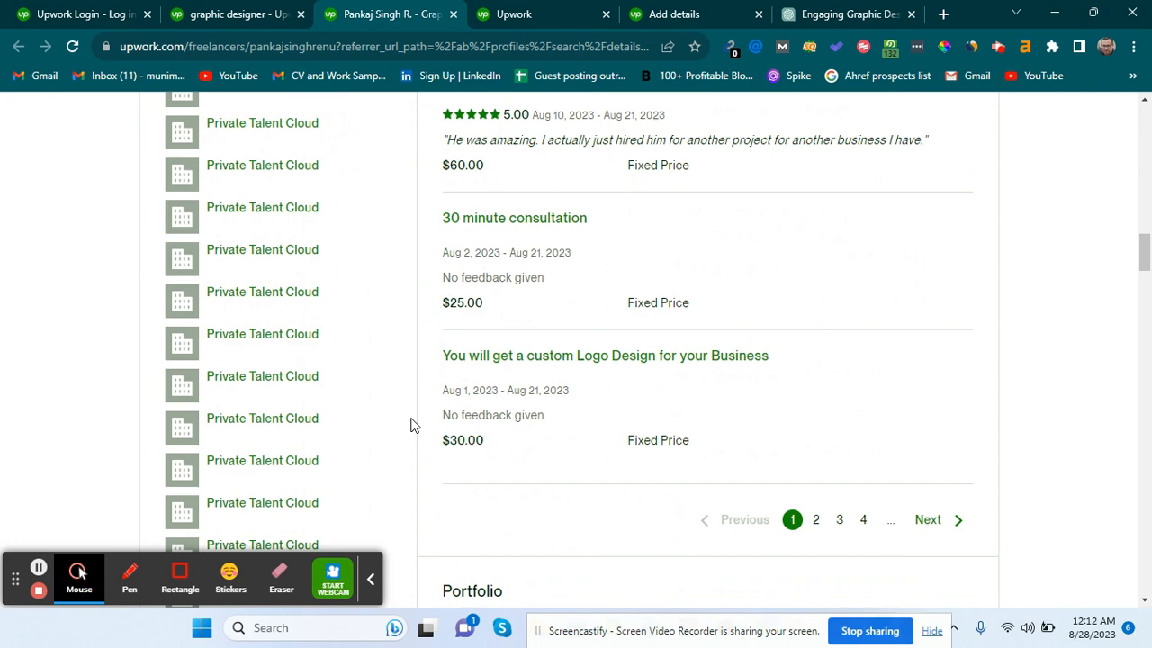
pyautogui.scroll(-4, 411, 425)
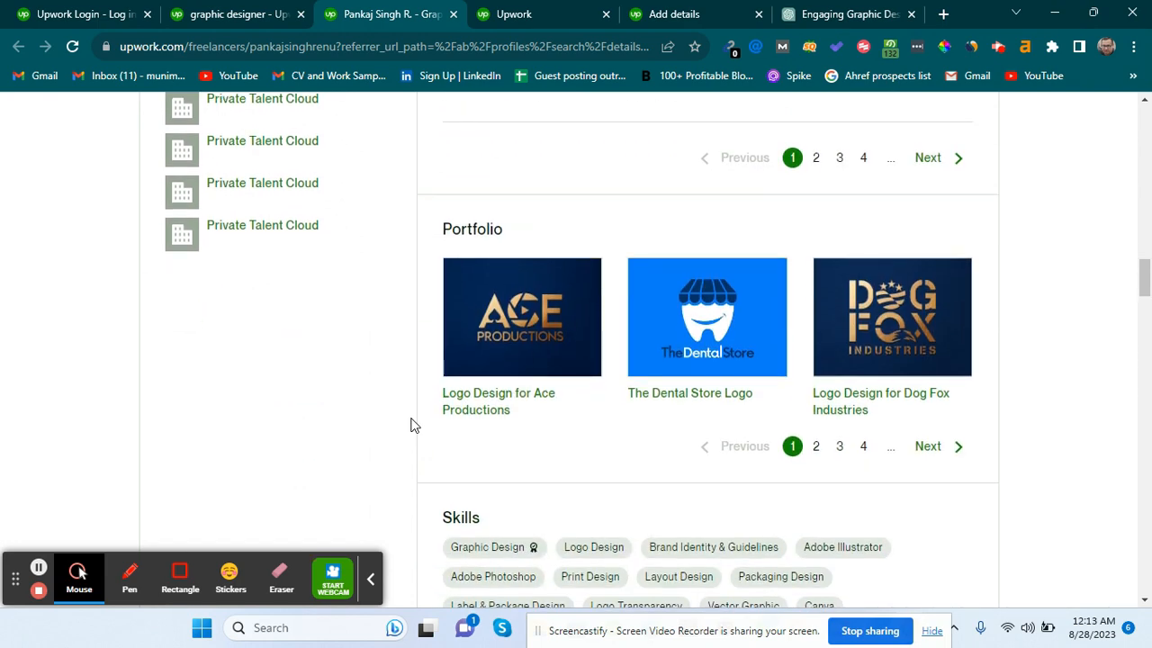
pyautogui.click(502, 402)
pyautogui.scroll(-1, 567, 337)
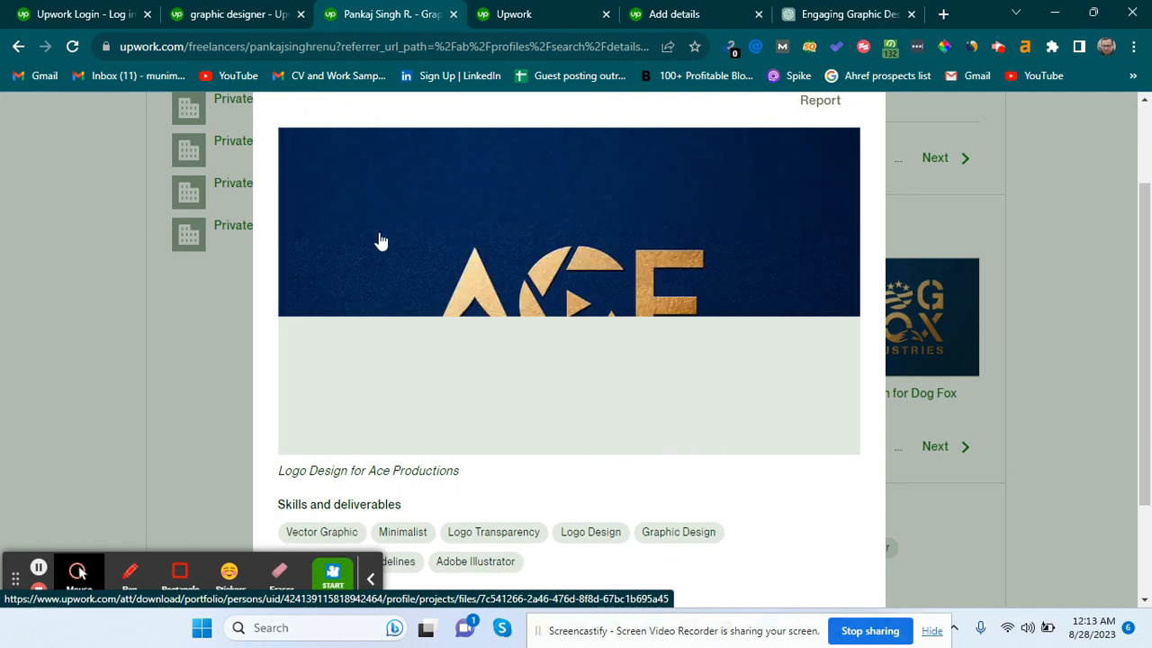
pyautogui.scroll(-1, 537, 349)
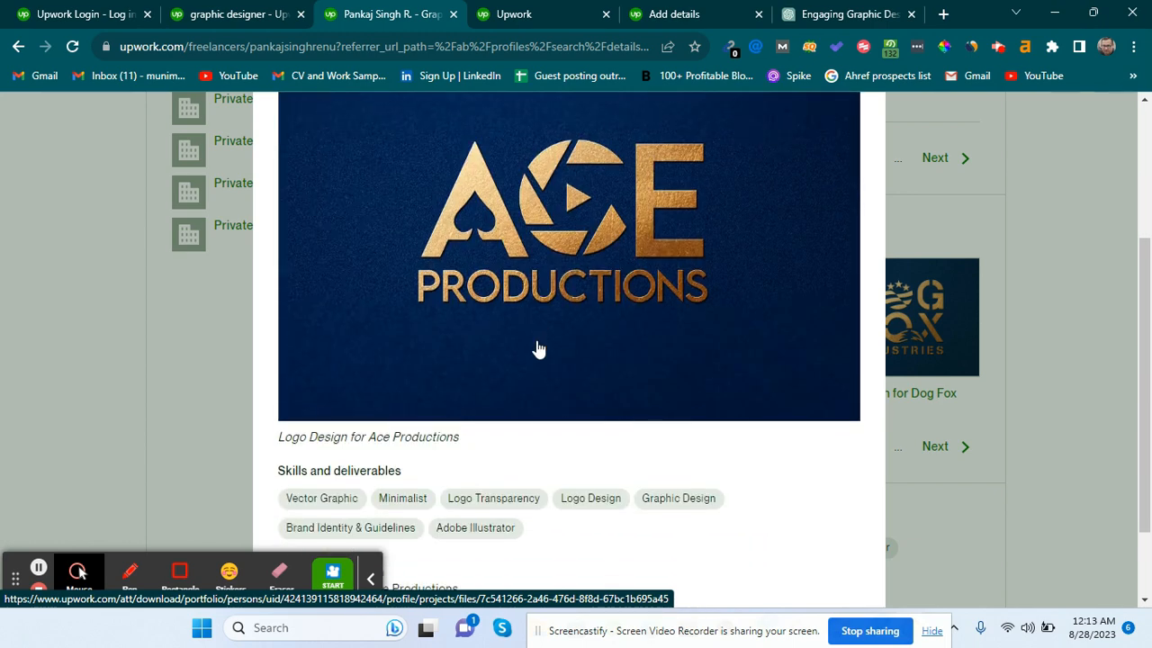
pyautogui.scroll(3, 537, 349)
pyautogui.scroll(-3, 537, 349)
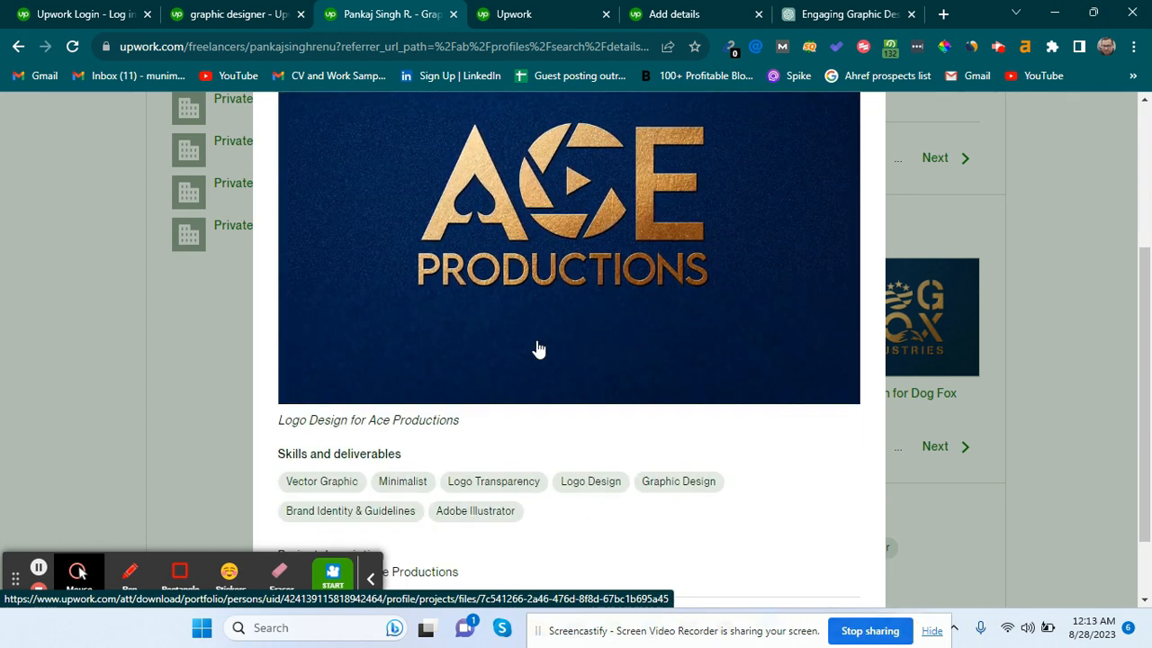
pyautogui.scroll(-1, 536, 350)
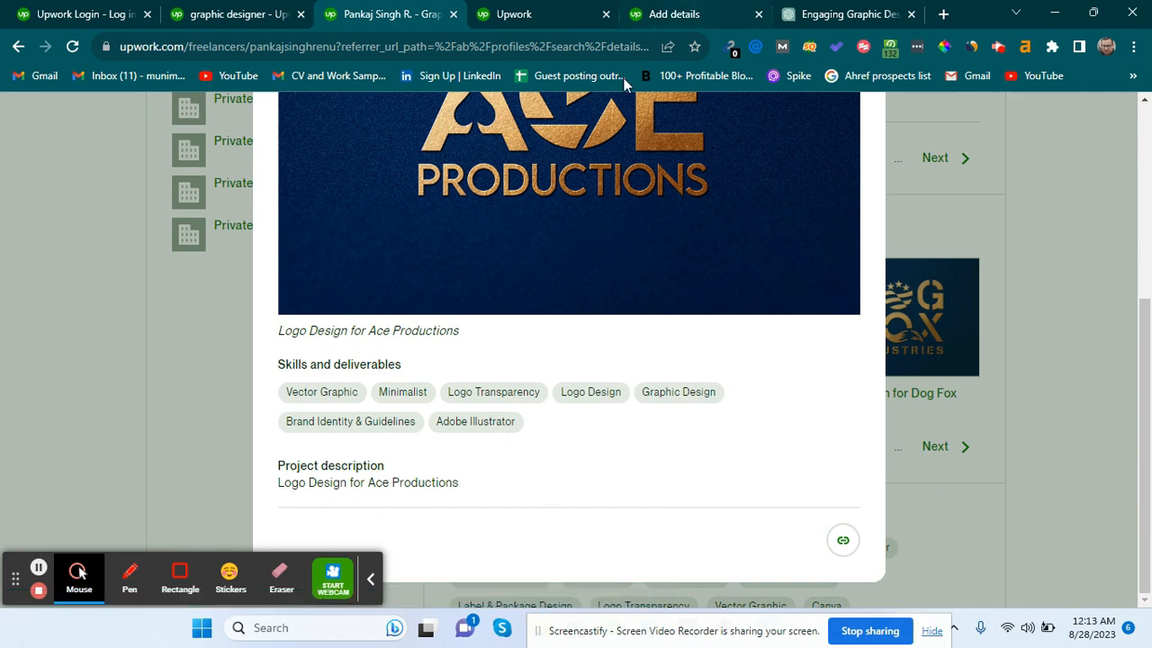
pyautogui.scroll(3, 456, 391)
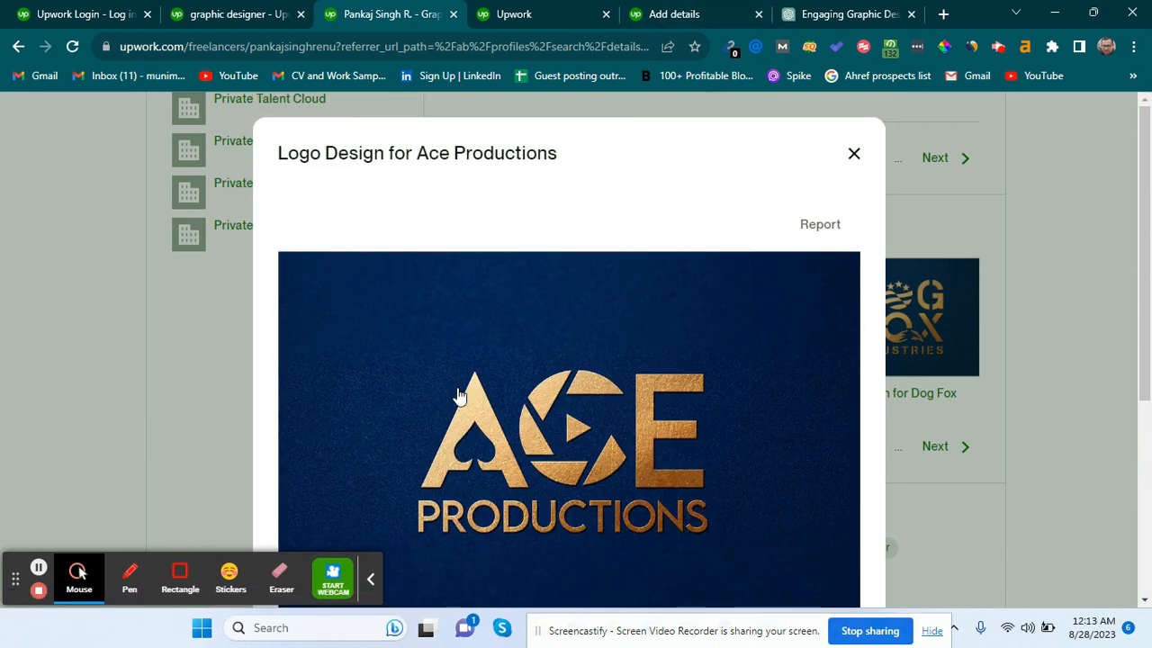
pyautogui.click(852, 162)
# View The Dental Store Logo and Dog Fox Industries logo projects.
pyautogui.click(711, 355)
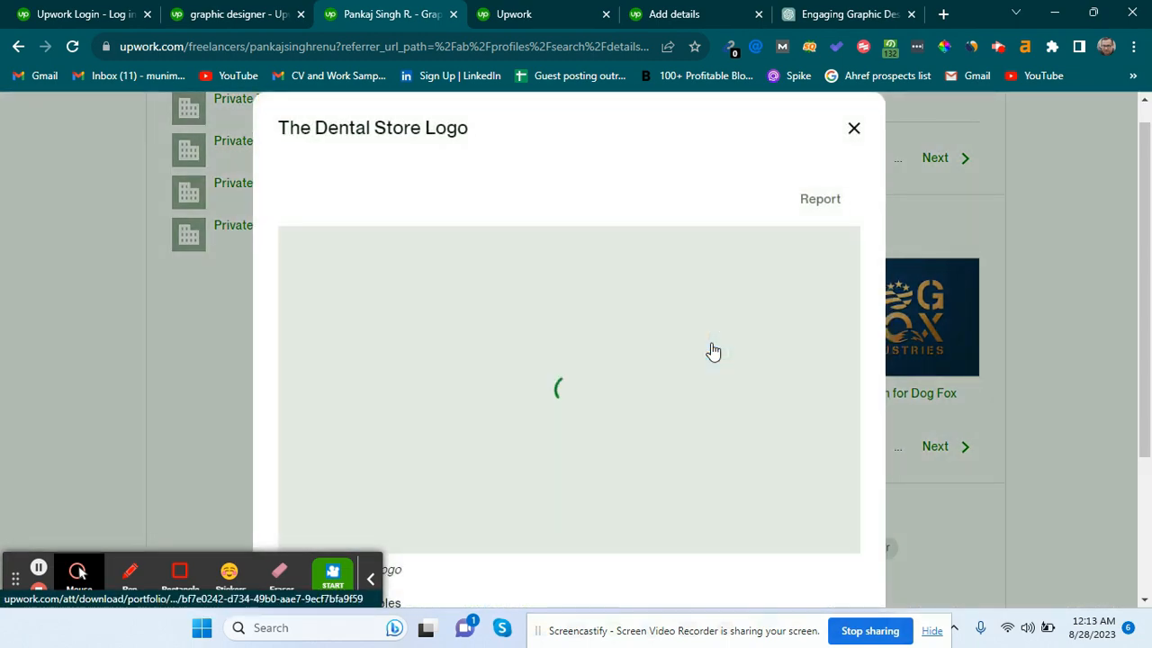
pyautogui.scroll(-2, 621, 322)
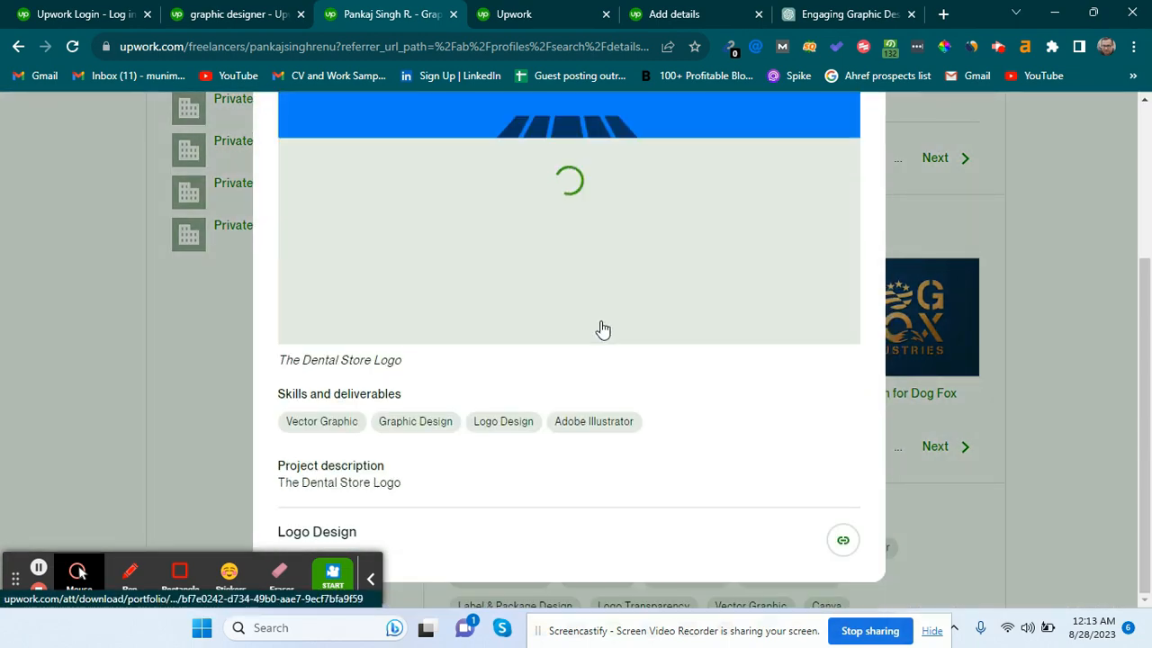
pyautogui.scroll(2, 602, 330)
pyautogui.click(854, 154)
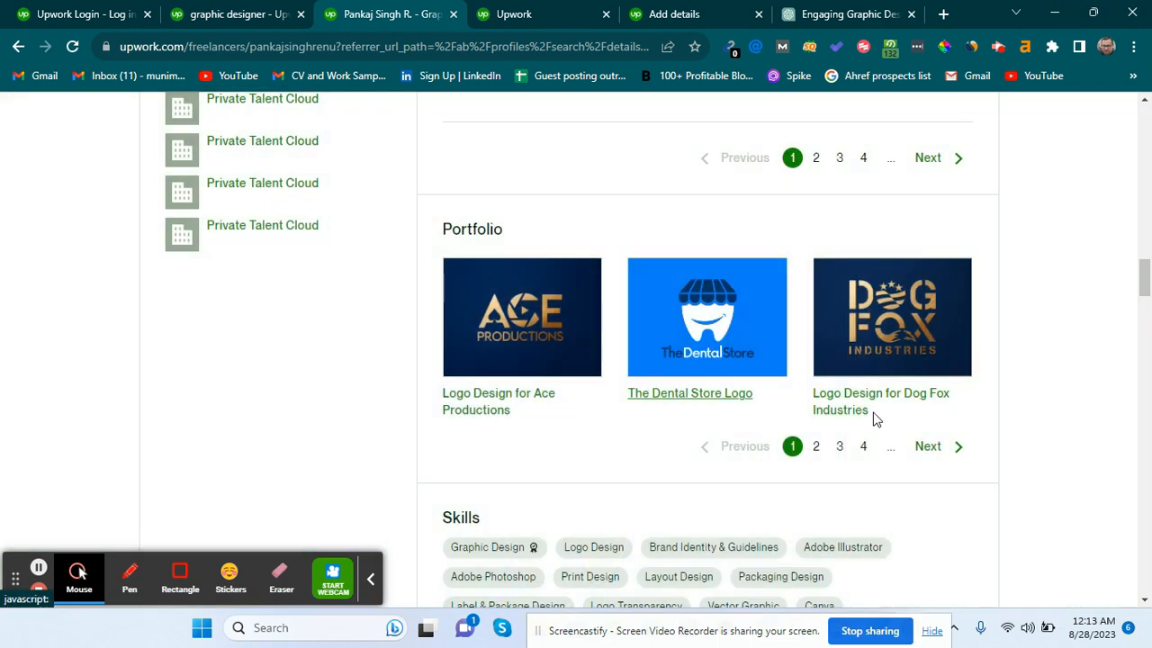
pyautogui.click(920, 311)
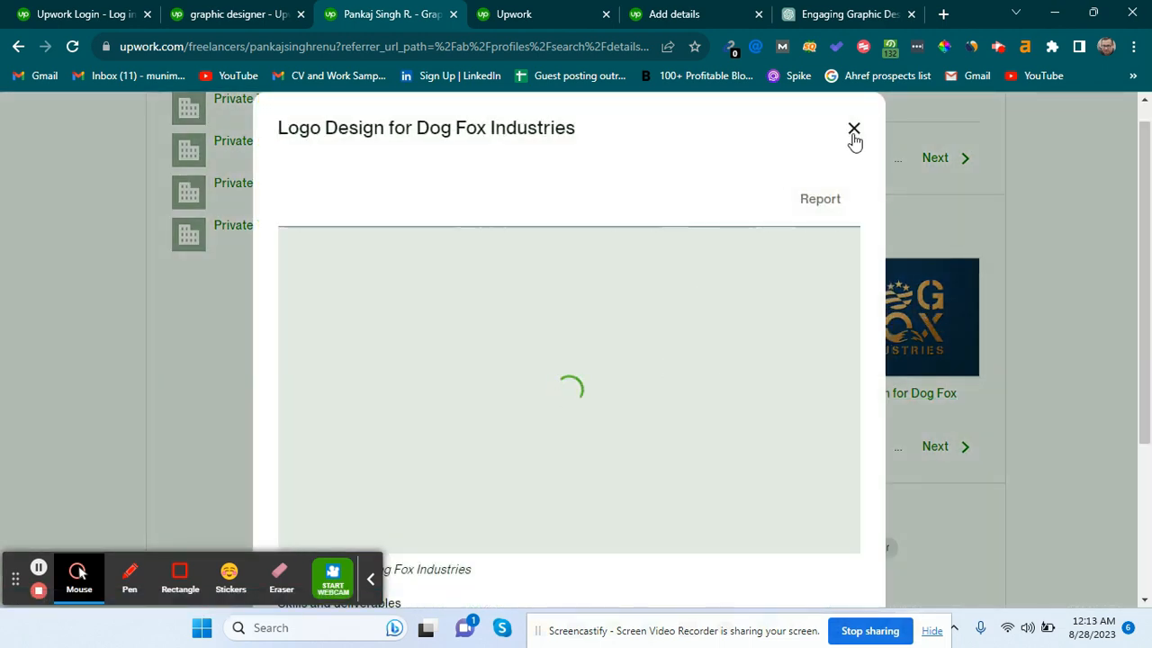
pyautogui.click(520, 11)
# Browse the second designer's first Presentation Design project and its description.
pyautogui.scroll(-15, 494, 238)
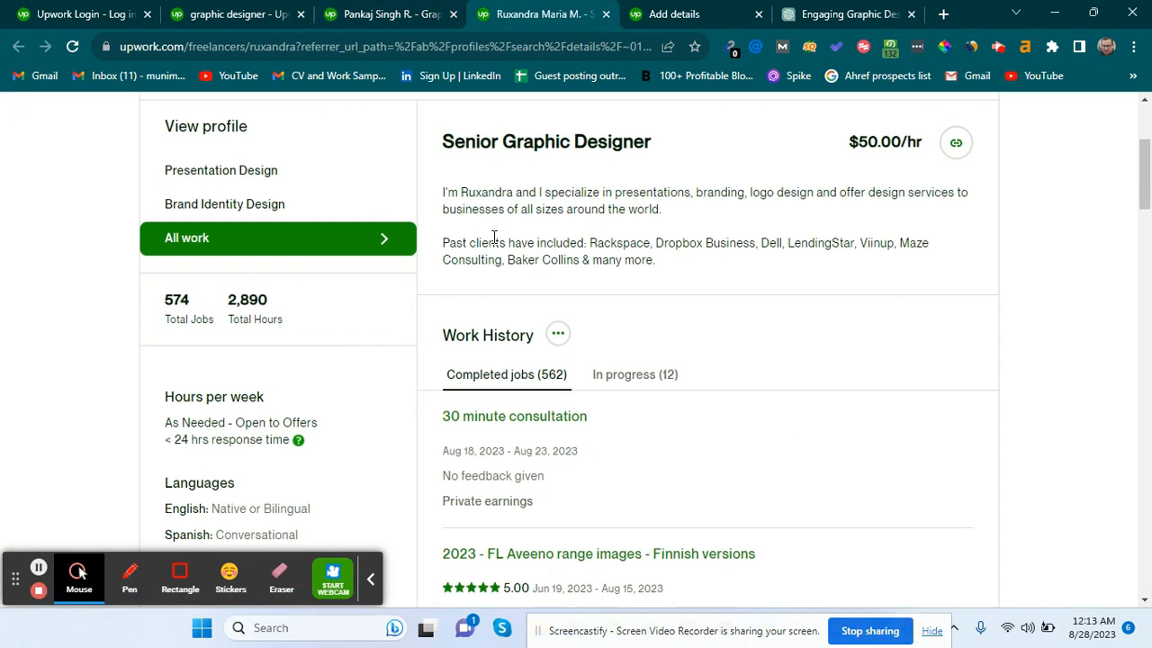
pyautogui.scroll(-10, 493, 241)
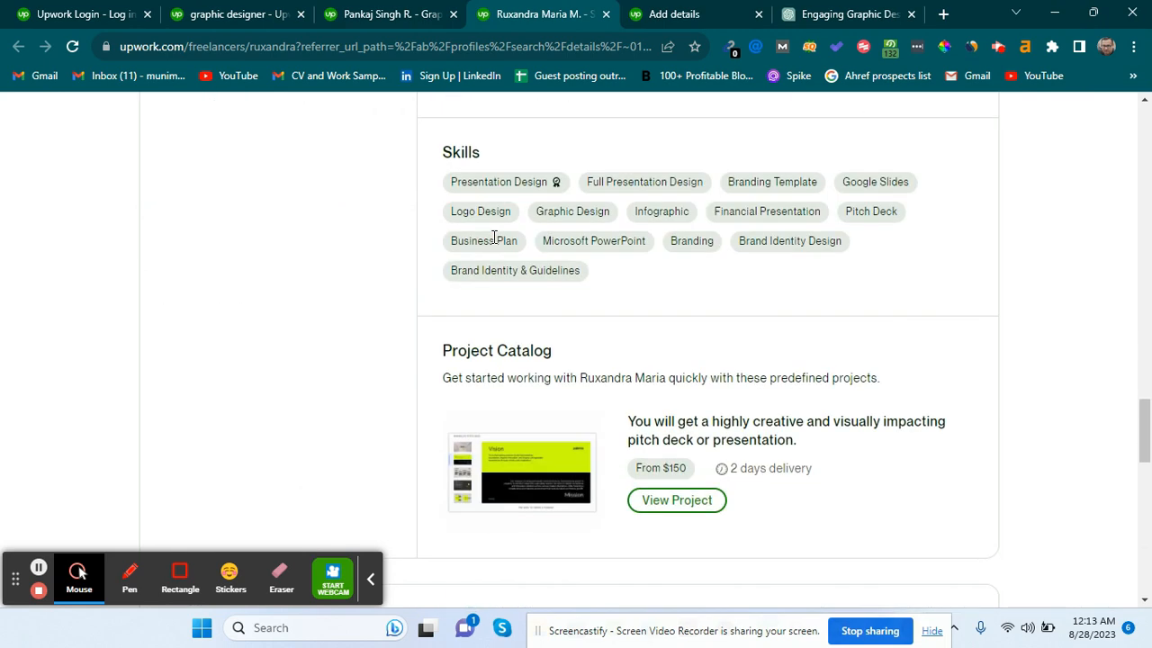
pyautogui.scroll(3, 495, 229)
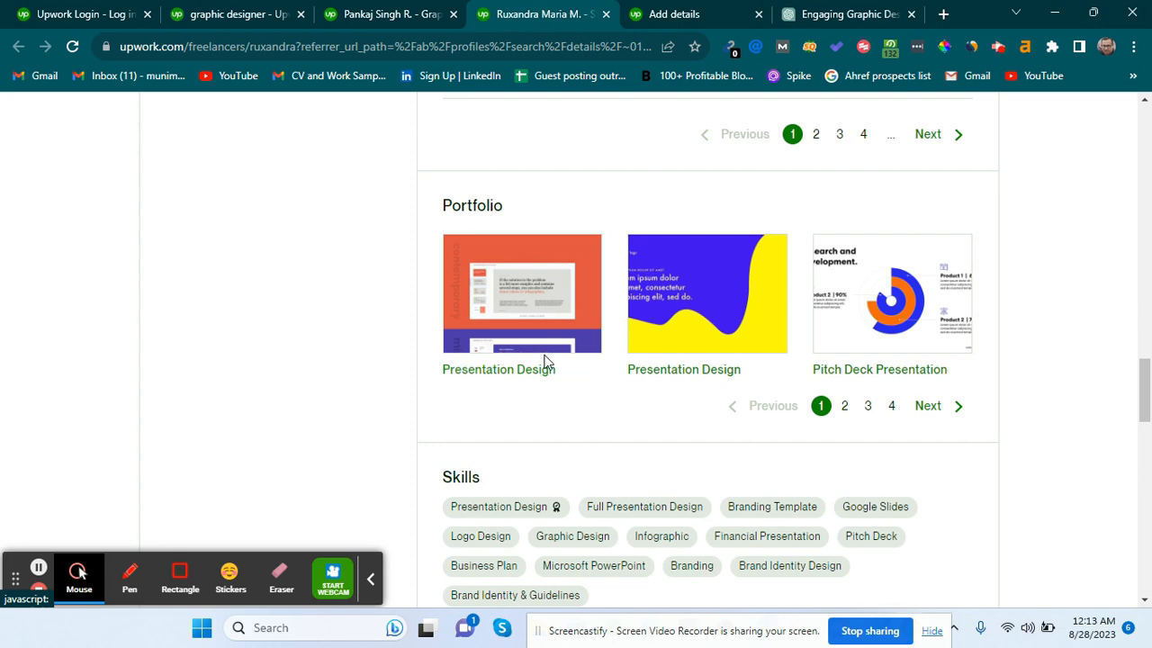
pyautogui.click(519, 334)
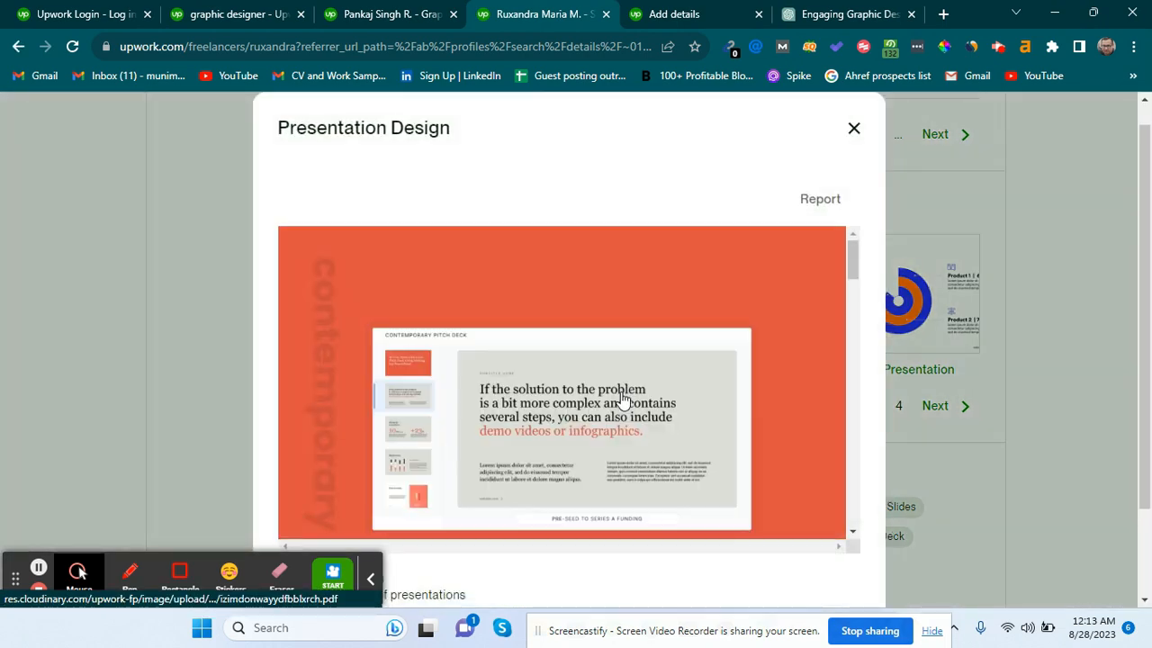
pyautogui.scroll(-5, 661, 409)
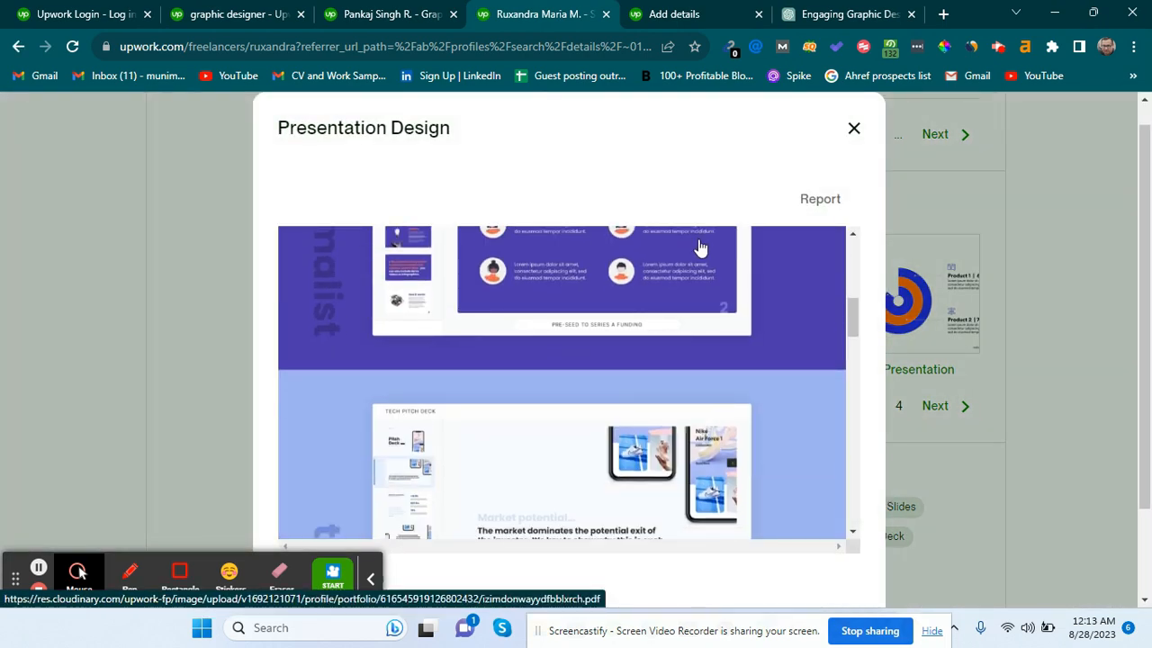
pyautogui.scroll(5, 700, 246)
pyautogui.click(422, 13)
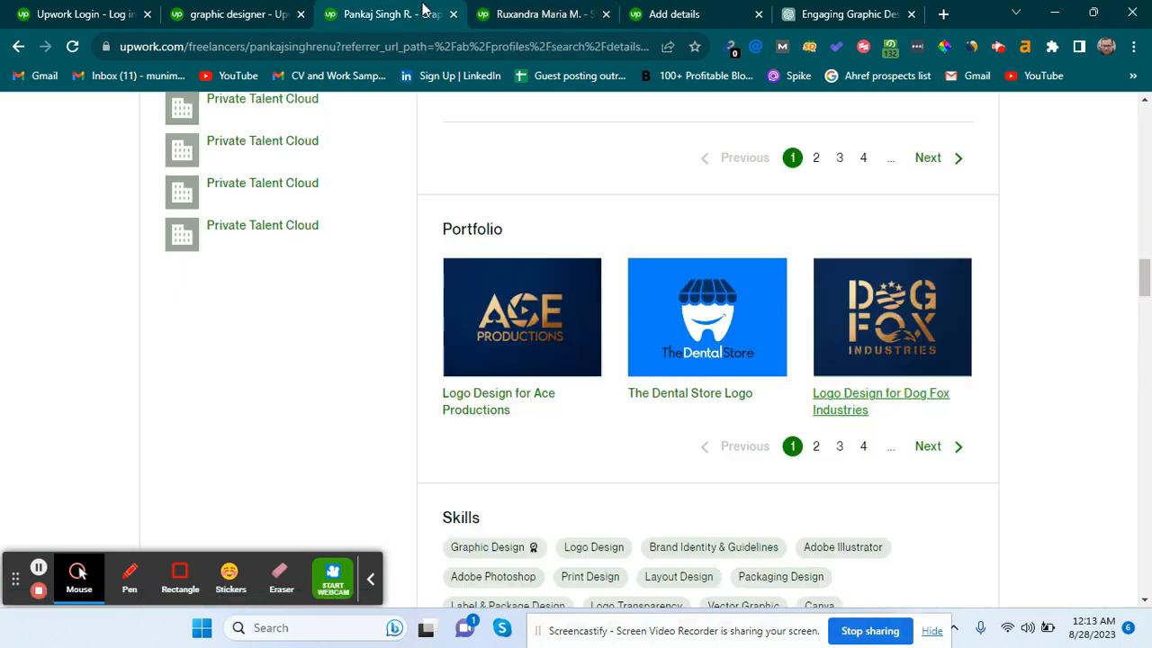
pyautogui.click(531, 9)
pyautogui.scroll(-10, 580, 443)
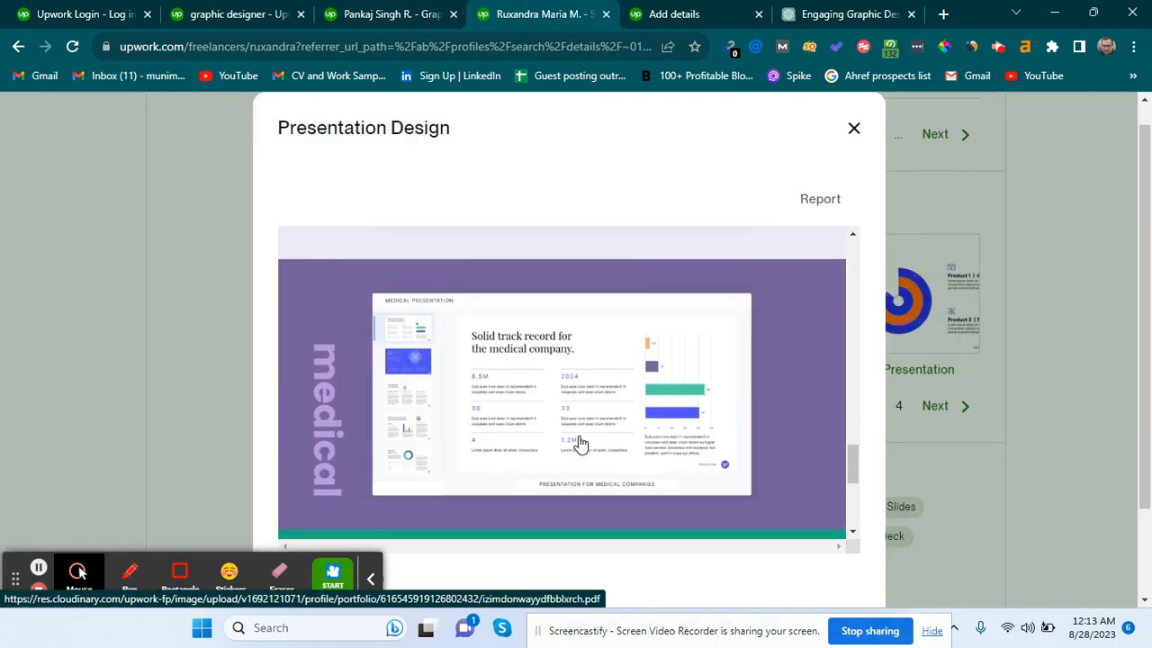
pyautogui.scroll(-3, 580, 443)
pyautogui.scroll(-2, 690, 581)
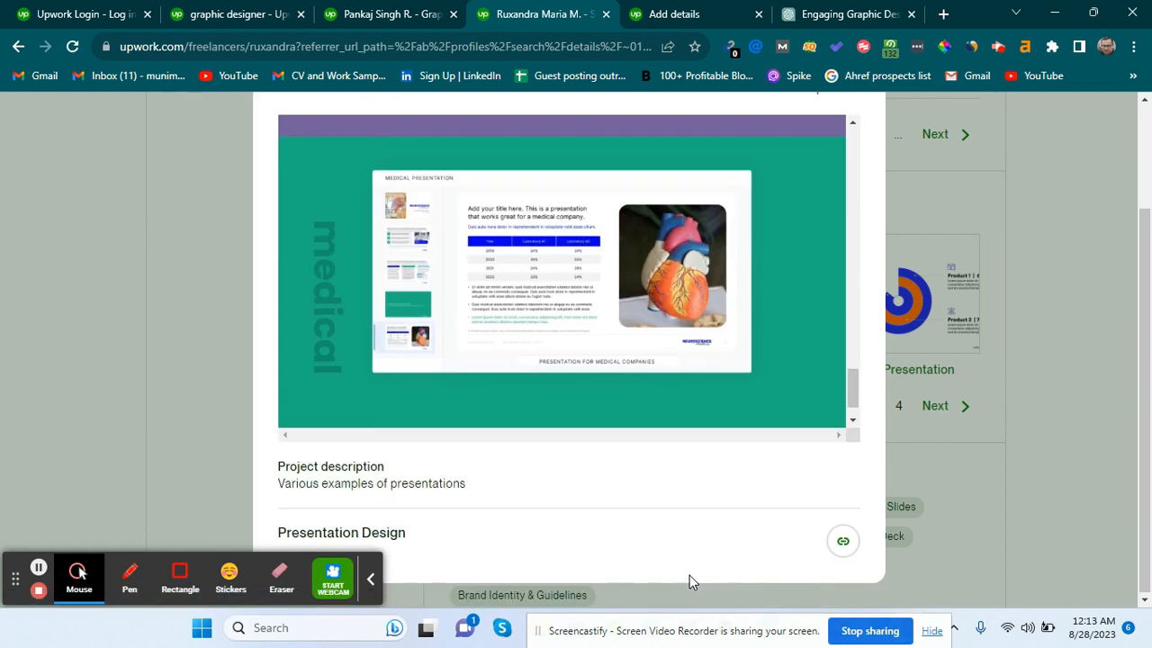
pyautogui.tripleClick(337, 485)
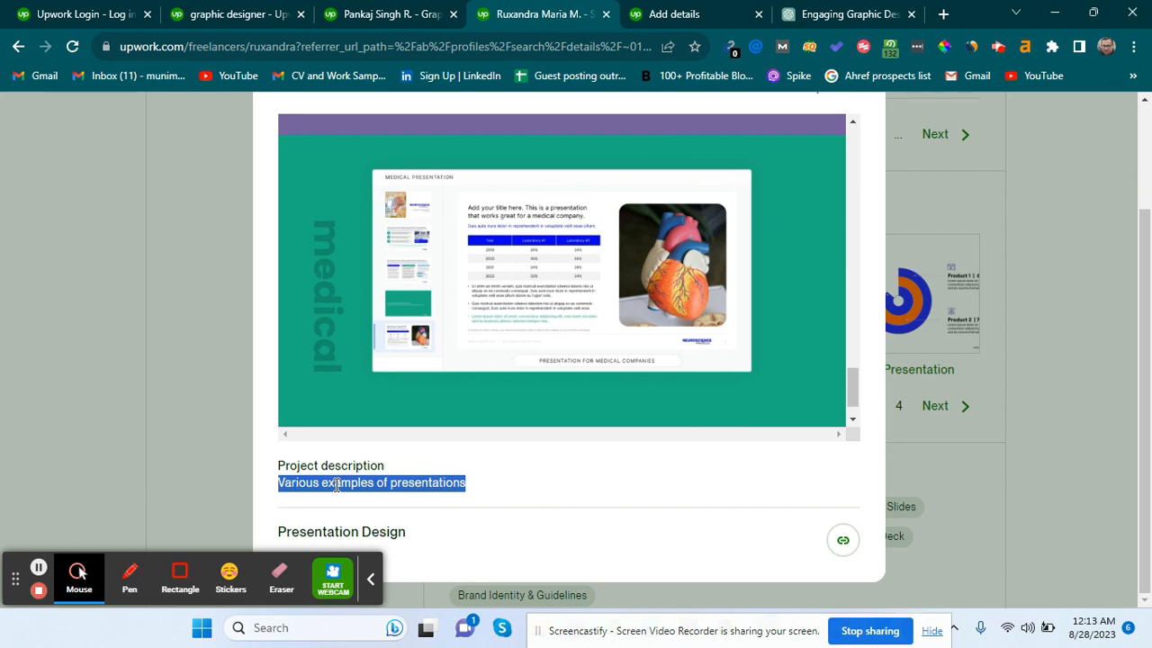
pyautogui.click(1050, 363)
# Browse the second Presentation Design project, then return to the Add portfolio project form.
pyautogui.click(711, 284)
pyautogui.scroll(-5, 546, 341)
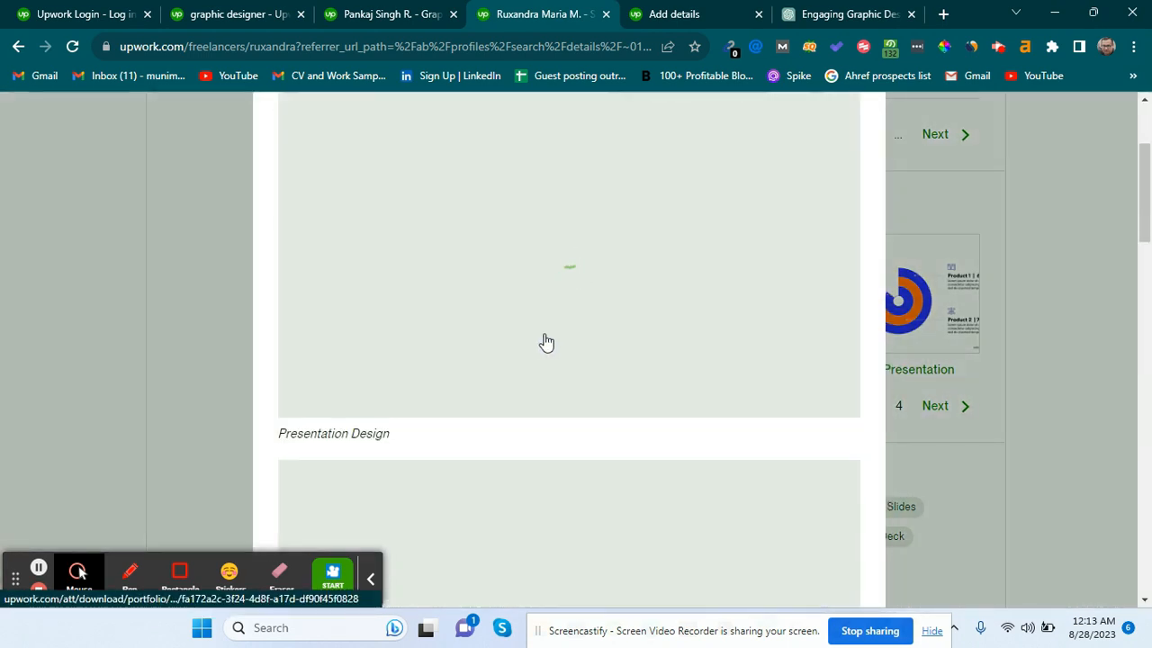
pyautogui.scroll(-4, 512, 338)
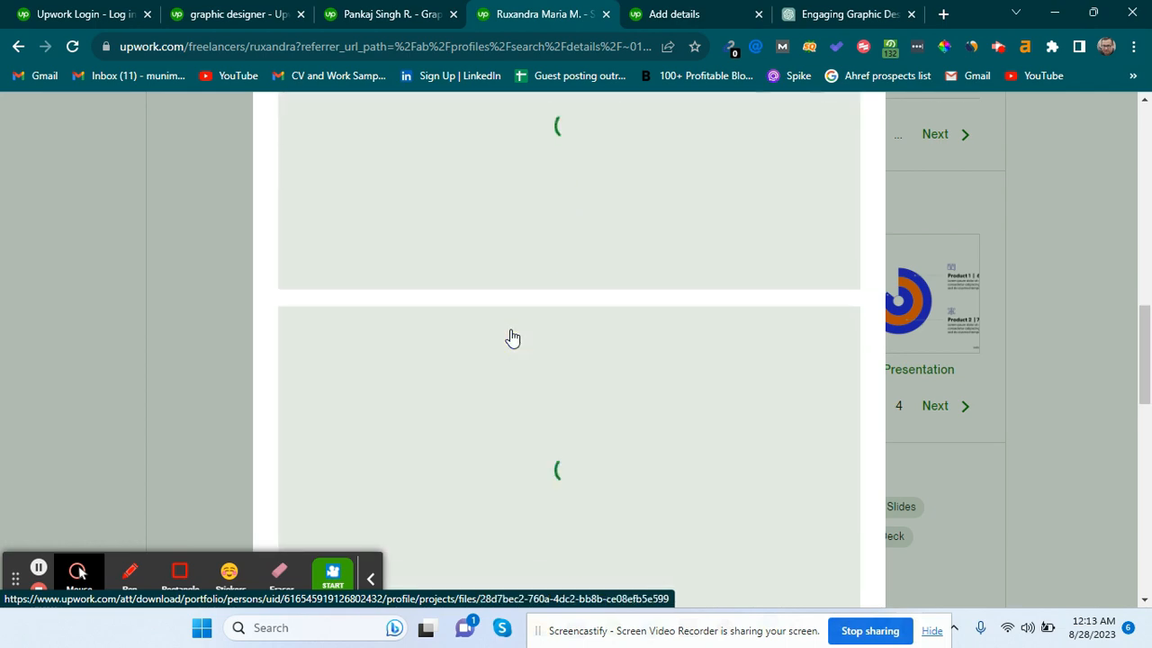
pyautogui.scroll(-9, 512, 337)
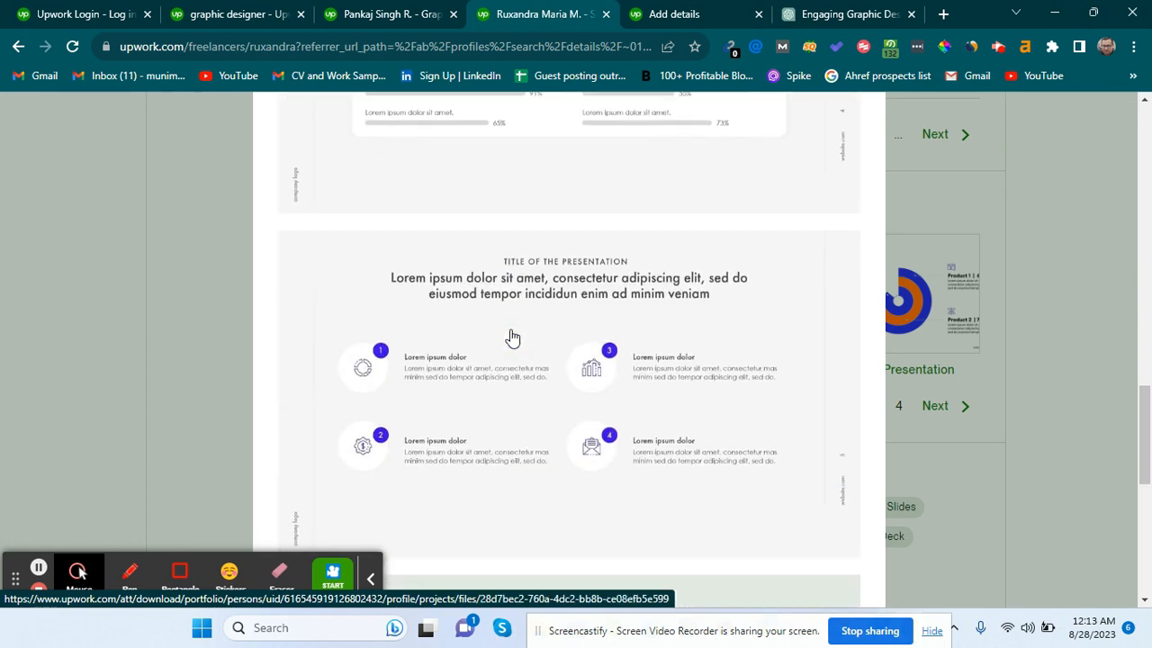
pyautogui.scroll(-1, 512, 337)
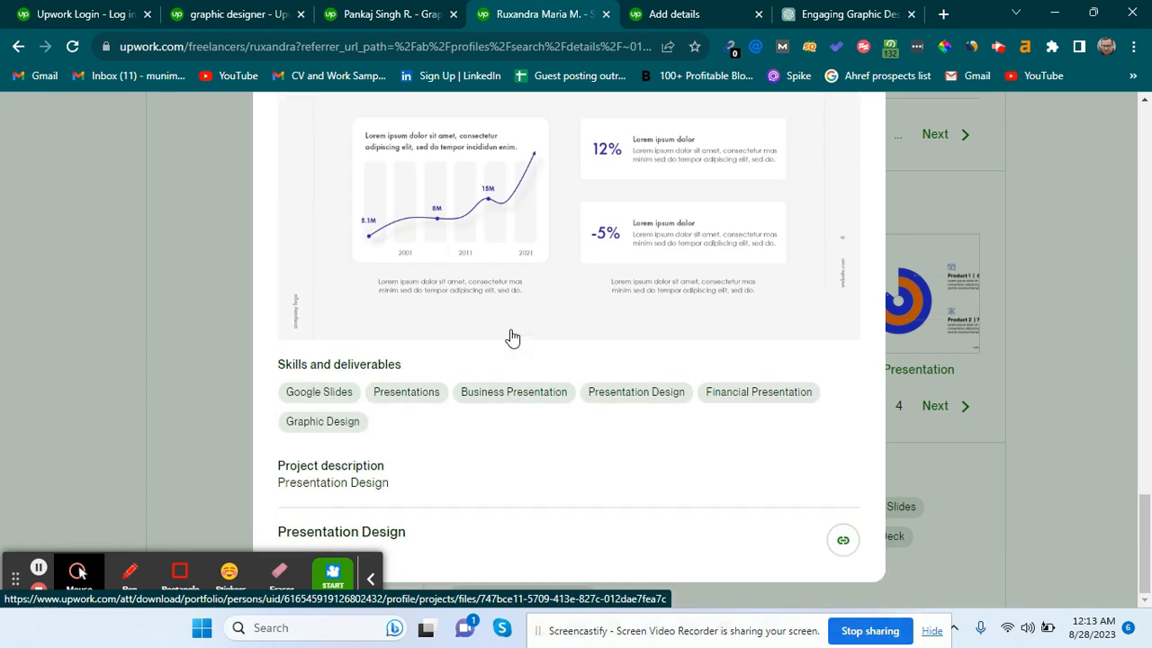
pyautogui.click(408, 7)
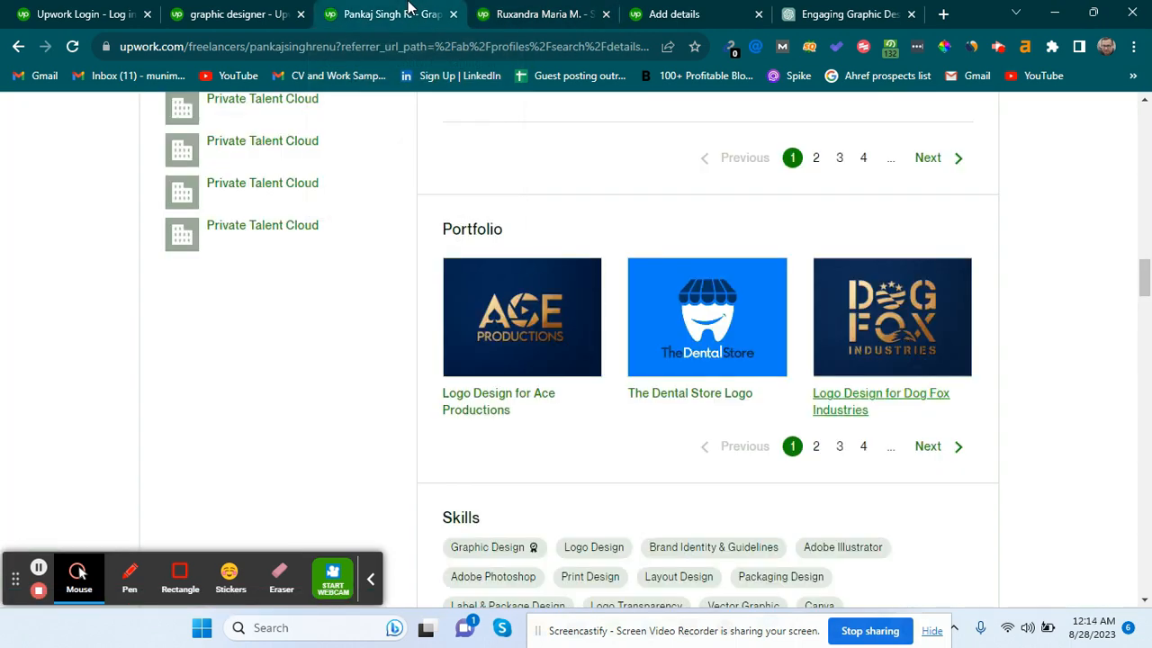
pyautogui.click(510, 8)
pyautogui.click(1012, 312)
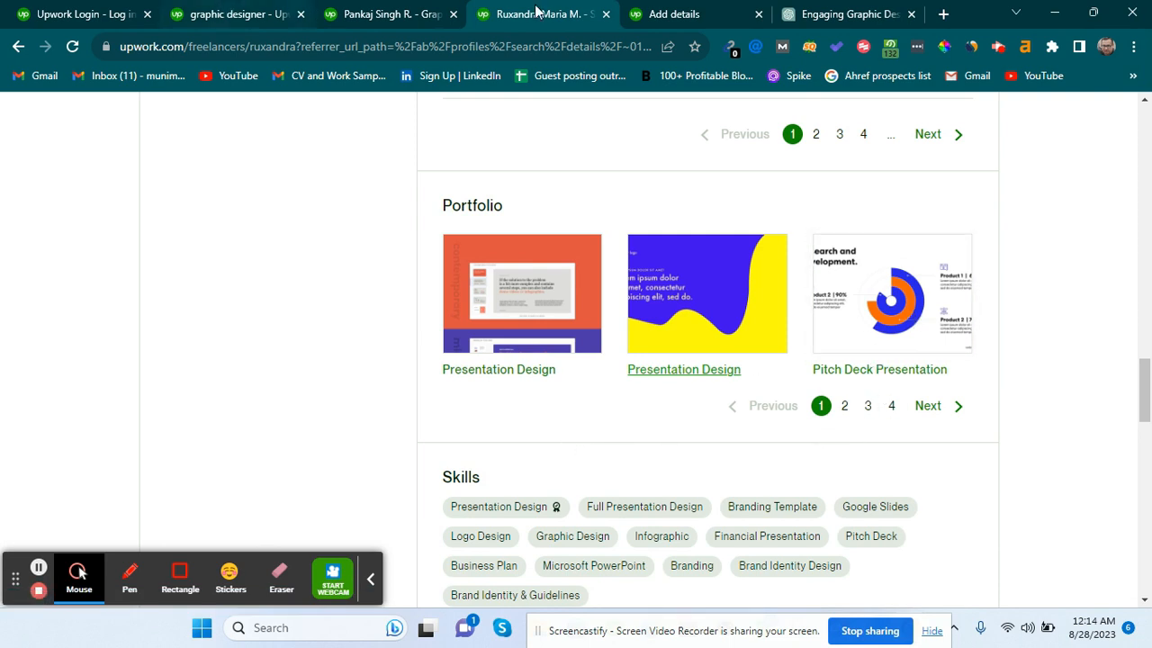
pyautogui.click(731, 9)
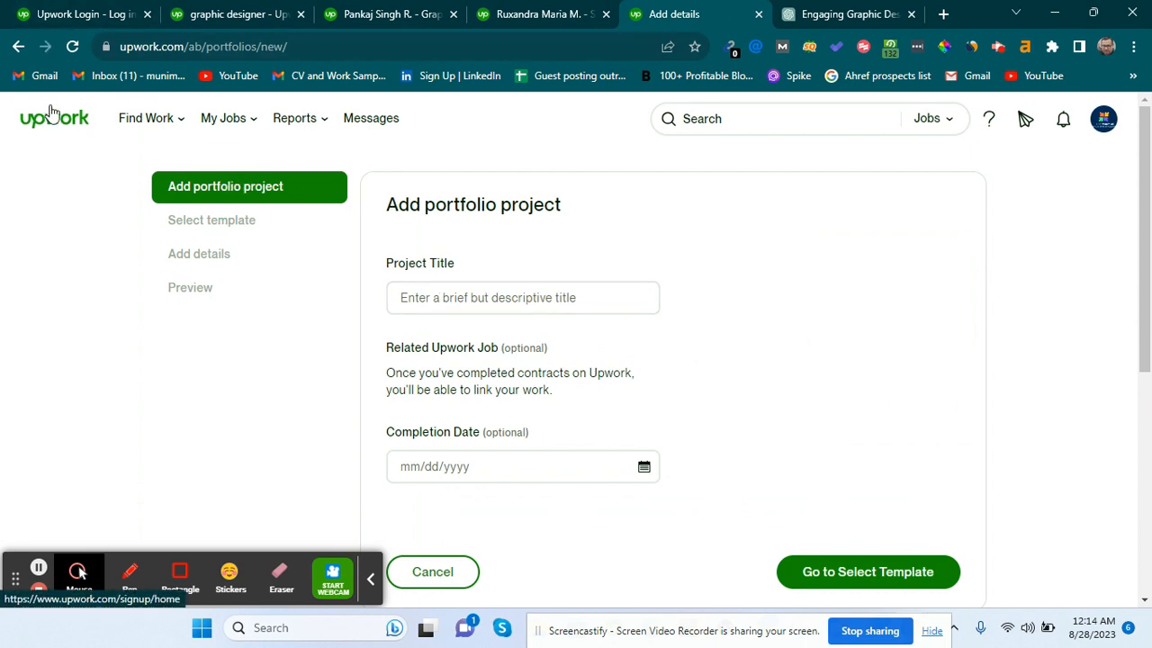
# Open a fresh Add portfolio project form from the profile's Portfolio section.
pyautogui.click(16, 46)
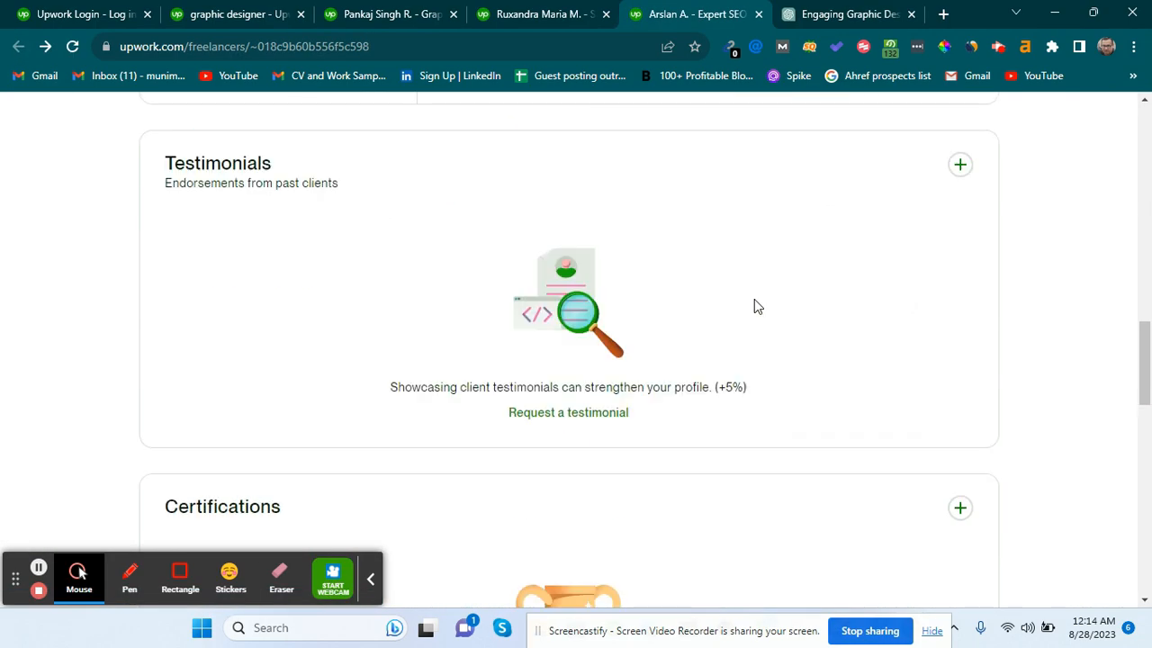
pyautogui.scroll(3, 755, 306)
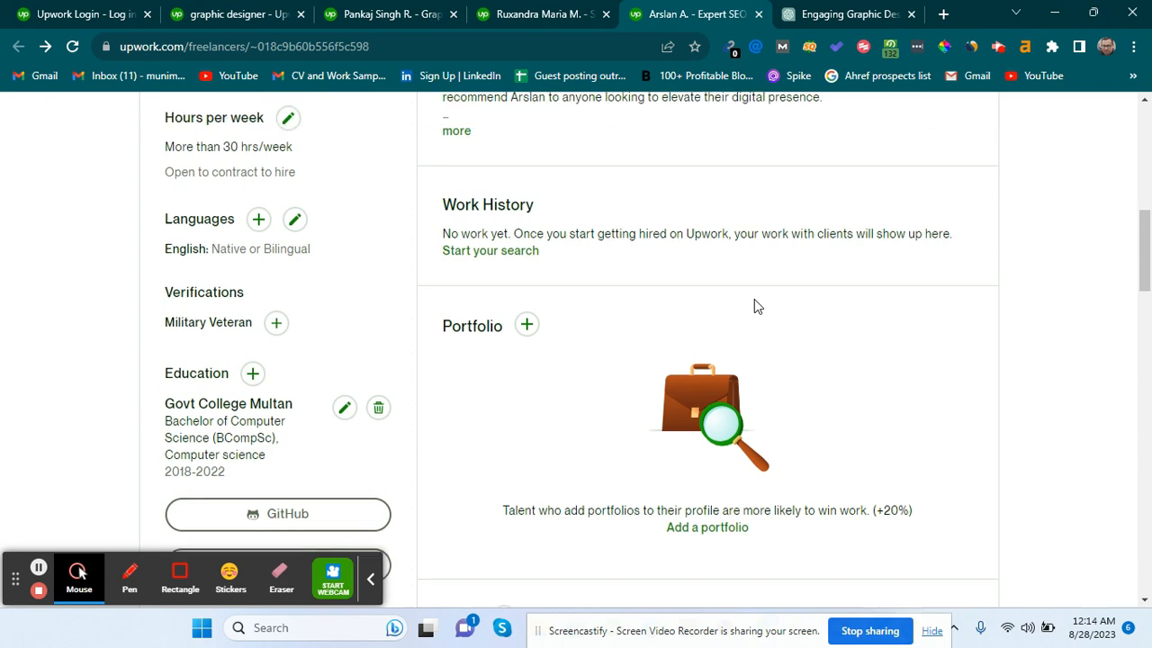
pyautogui.click(528, 341)
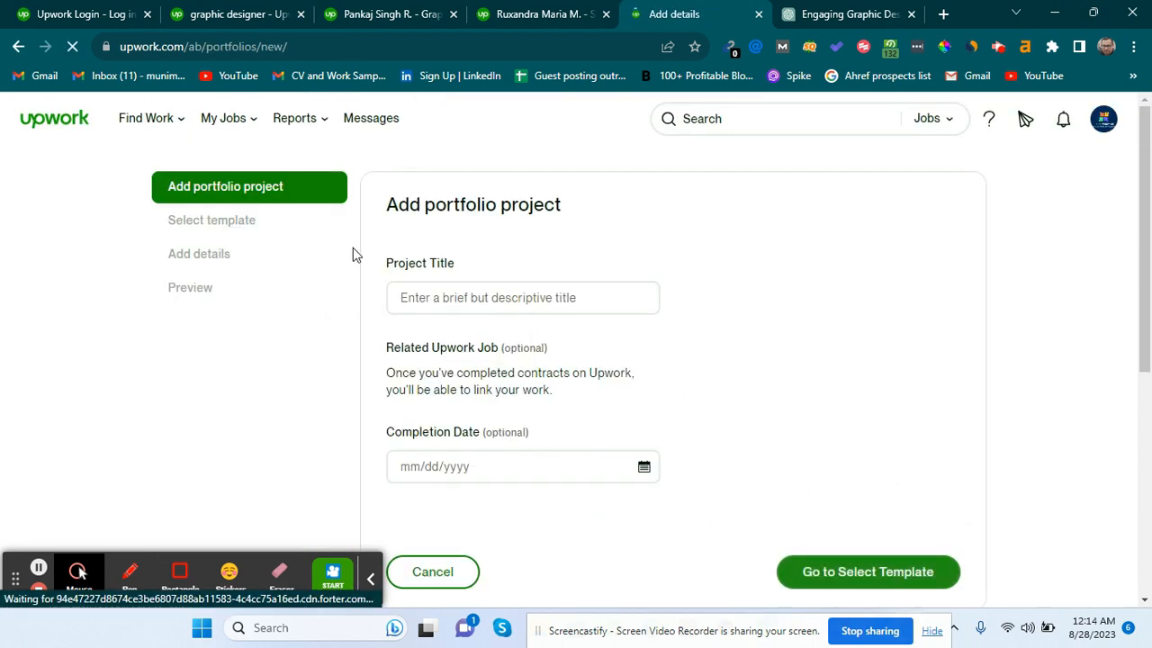
# Title the project 'B' and continue to the Select template step.
pyautogui.click(466, 303)
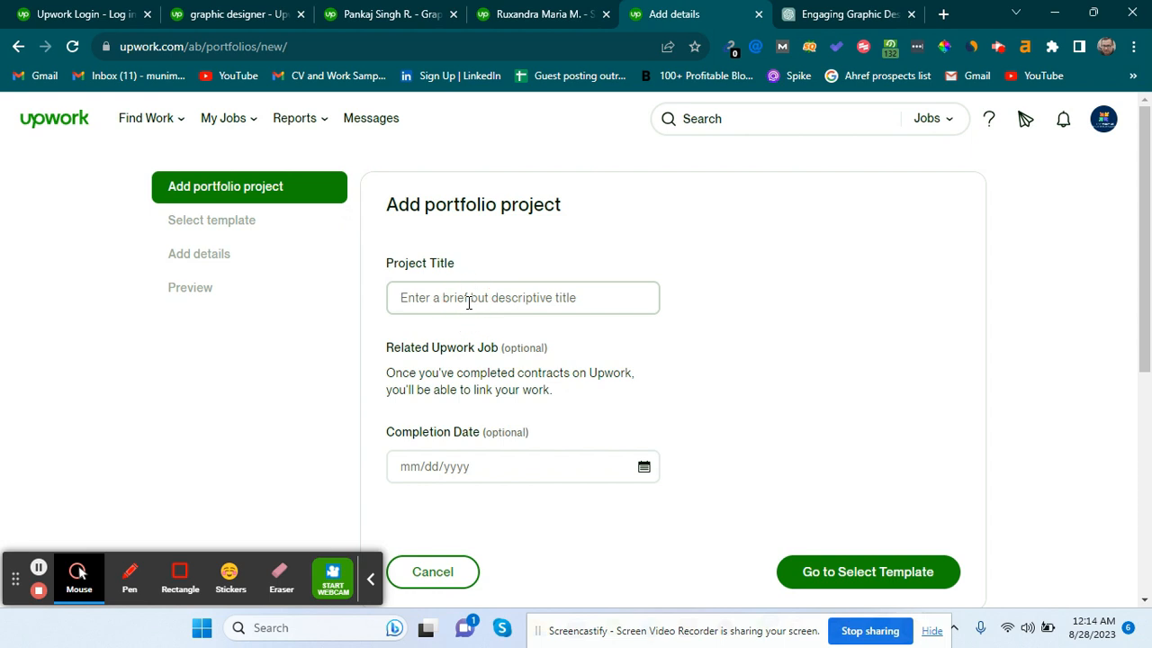
pyautogui.scroll(-2, 468, 303)
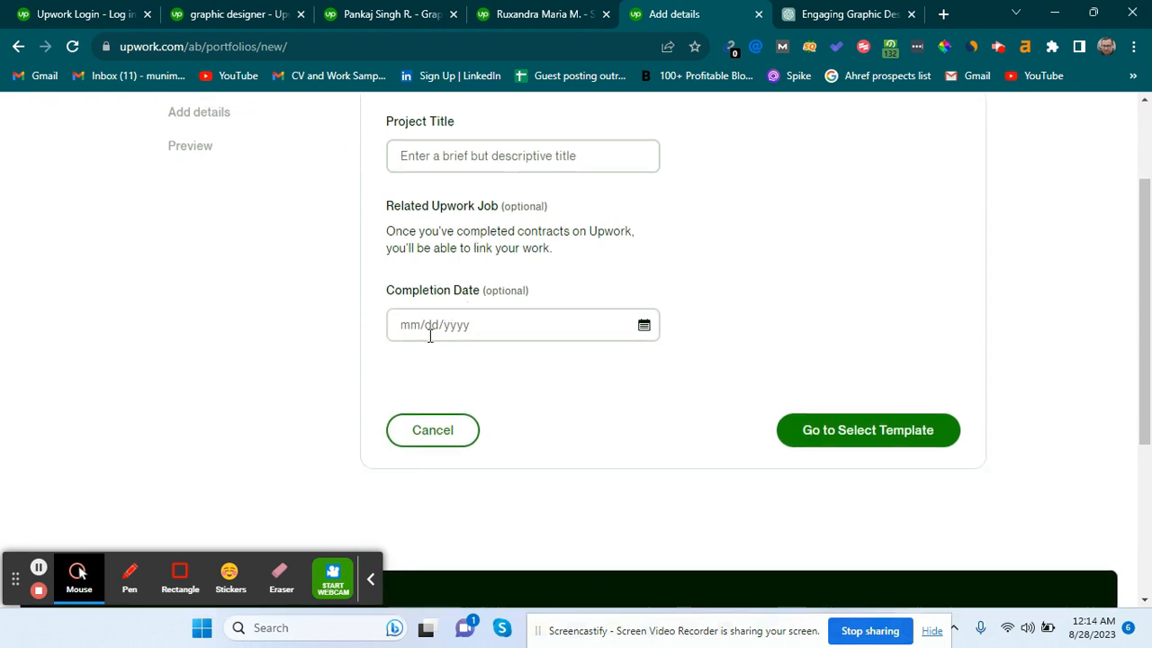
pyautogui.click(821, 432)
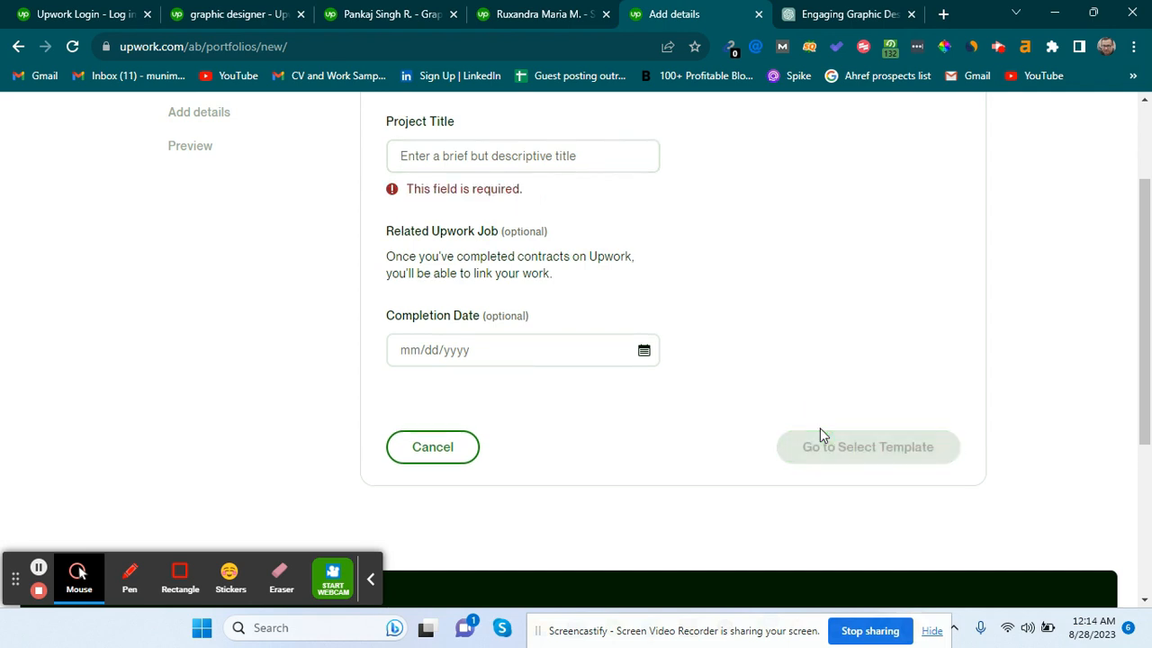
pyautogui.click(589, 153)
pyautogui.click(589, 153)
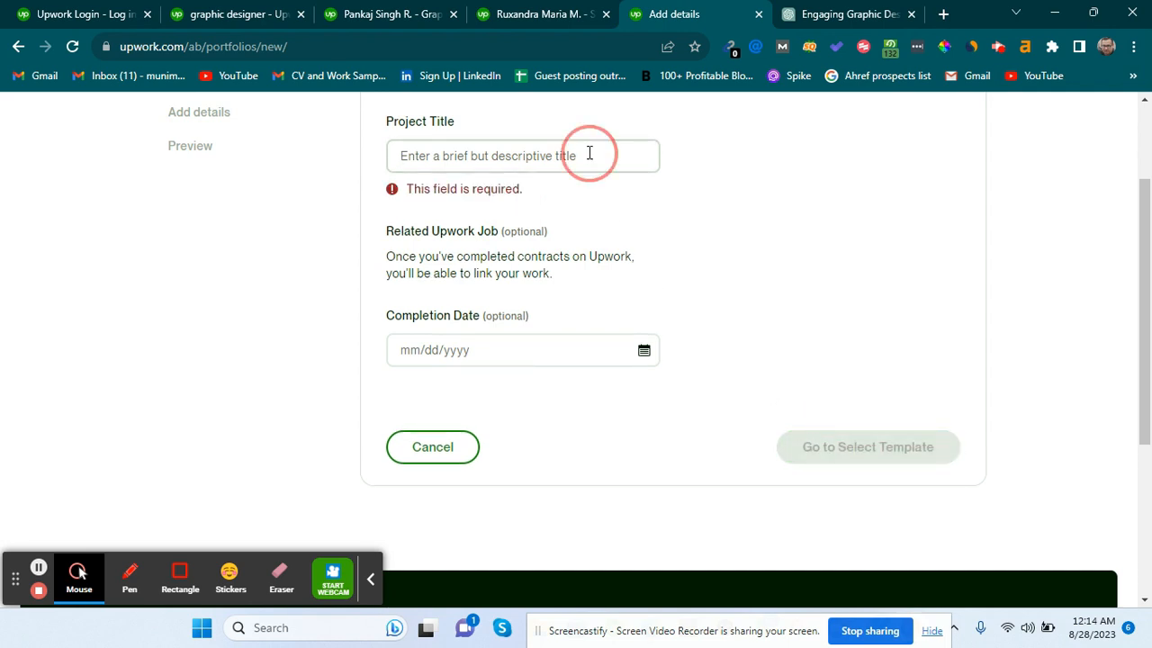
pyautogui.write('Blog')
pyautogui.click(821, 429)
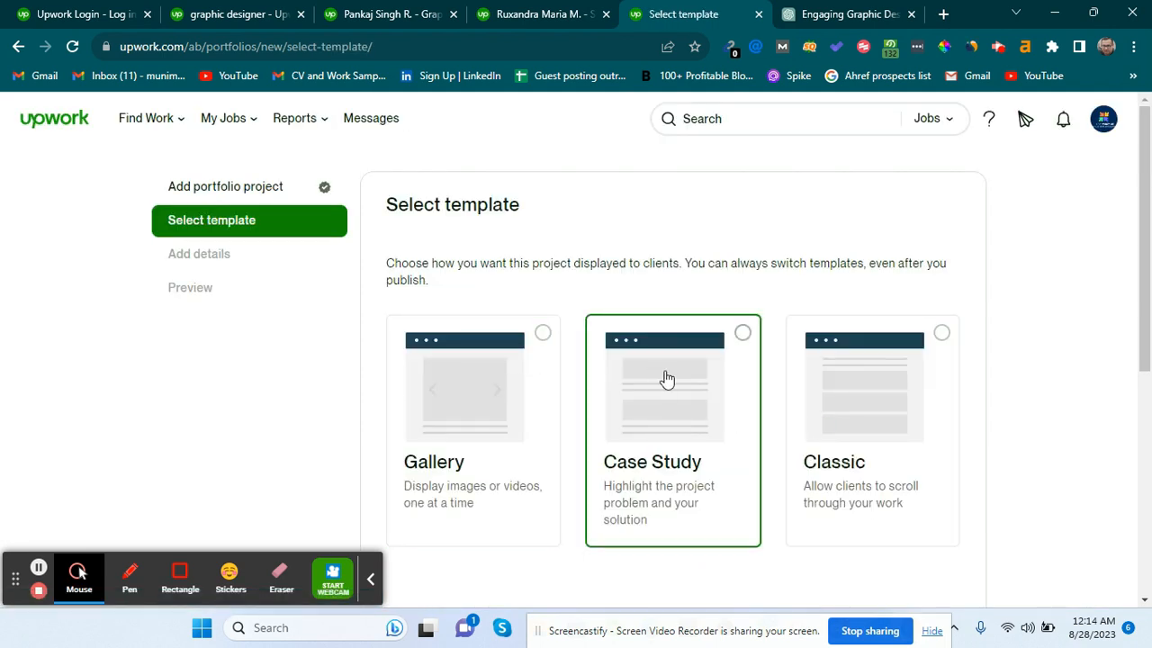
# Compare the Gallery, Case Study and Classic templates, settling on Classic.
pyautogui.click(495, 372)
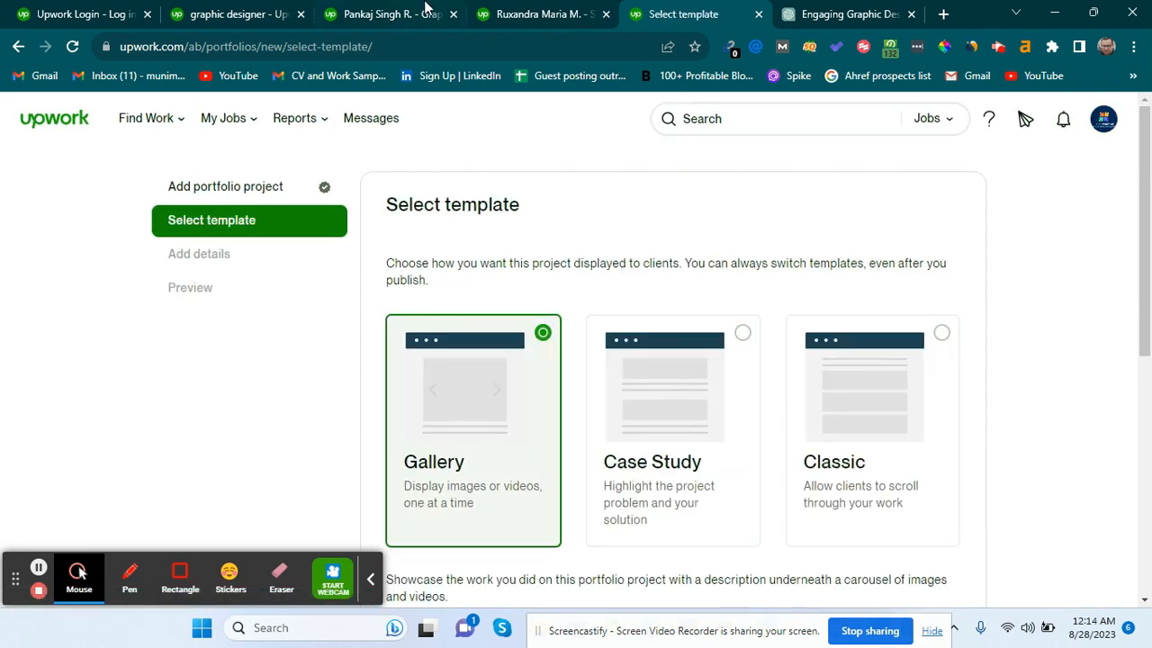
pyautogui.click(509, 9)
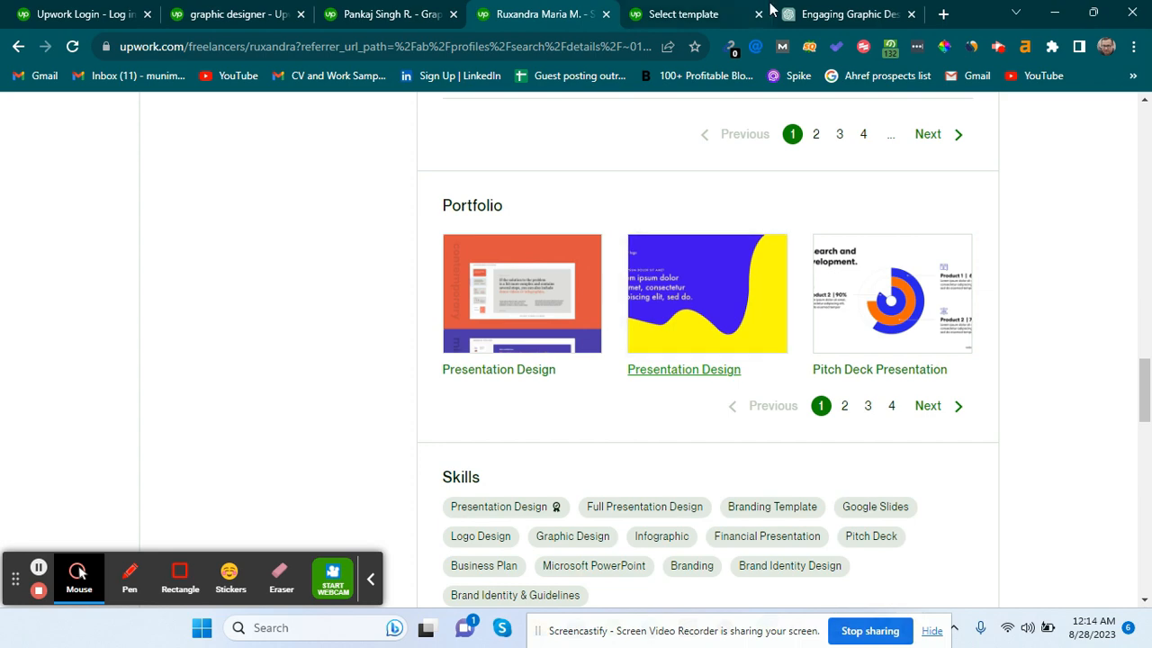
pyautogui.click(667, 11)
pyautogui.scroll(-1, 611, 371)
pyautogui.click(648, 356)
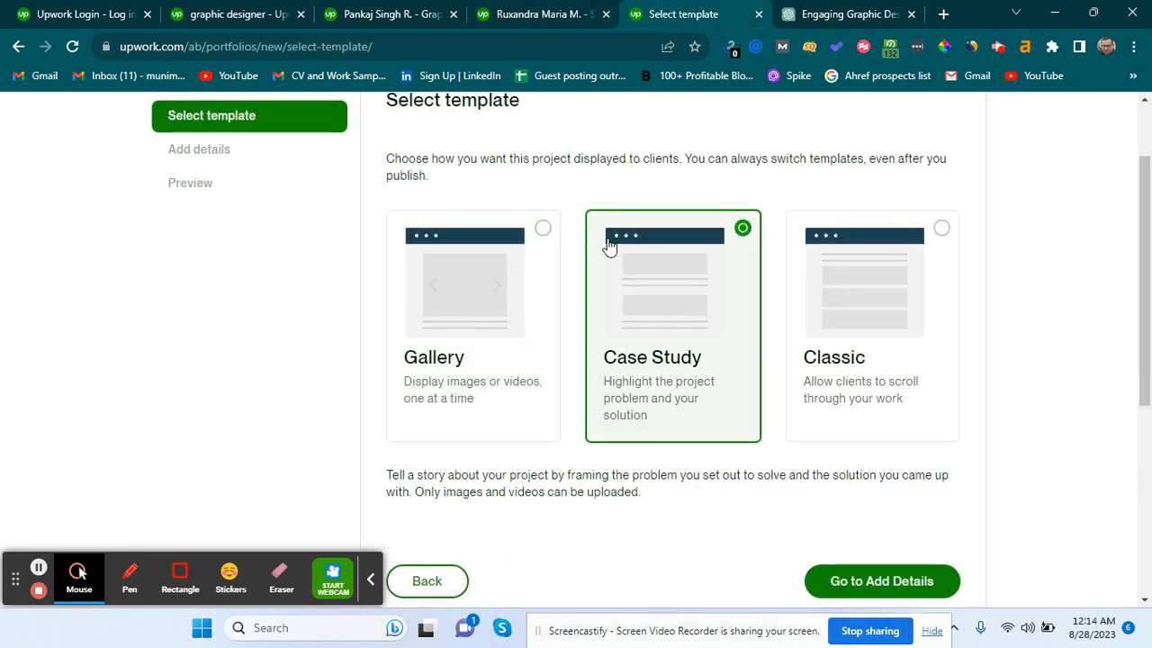
pyautogui.click(808, 302)
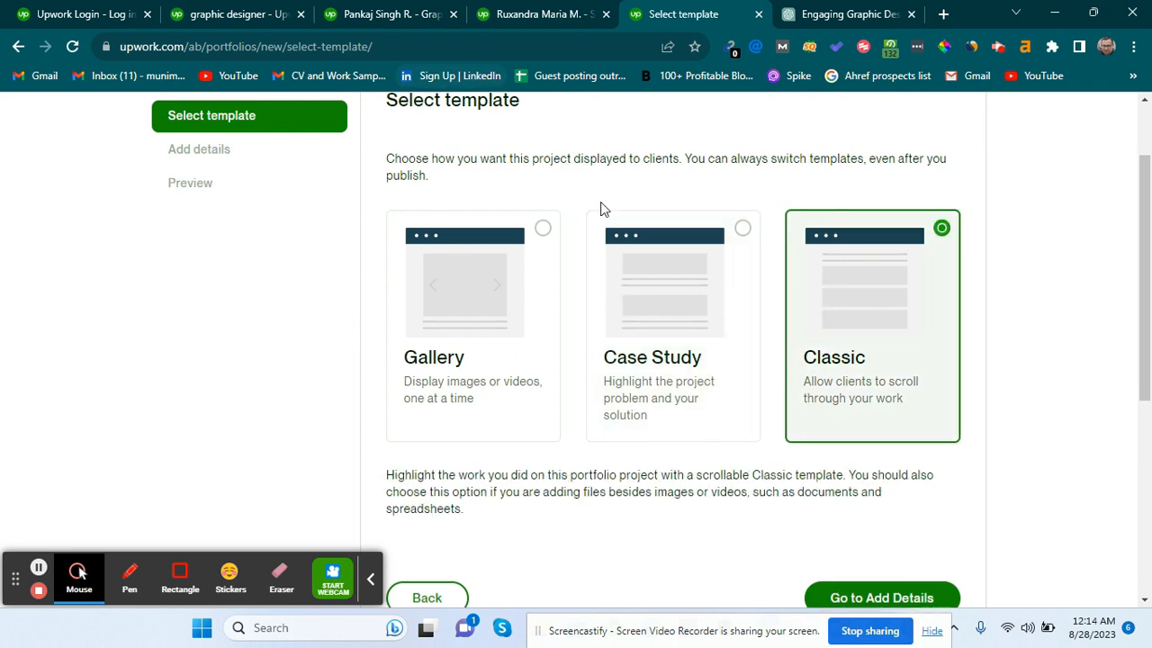
# Recheck the competitor's Presentation Design project, then continue to Add details.
pyautogui.click(481, 9)
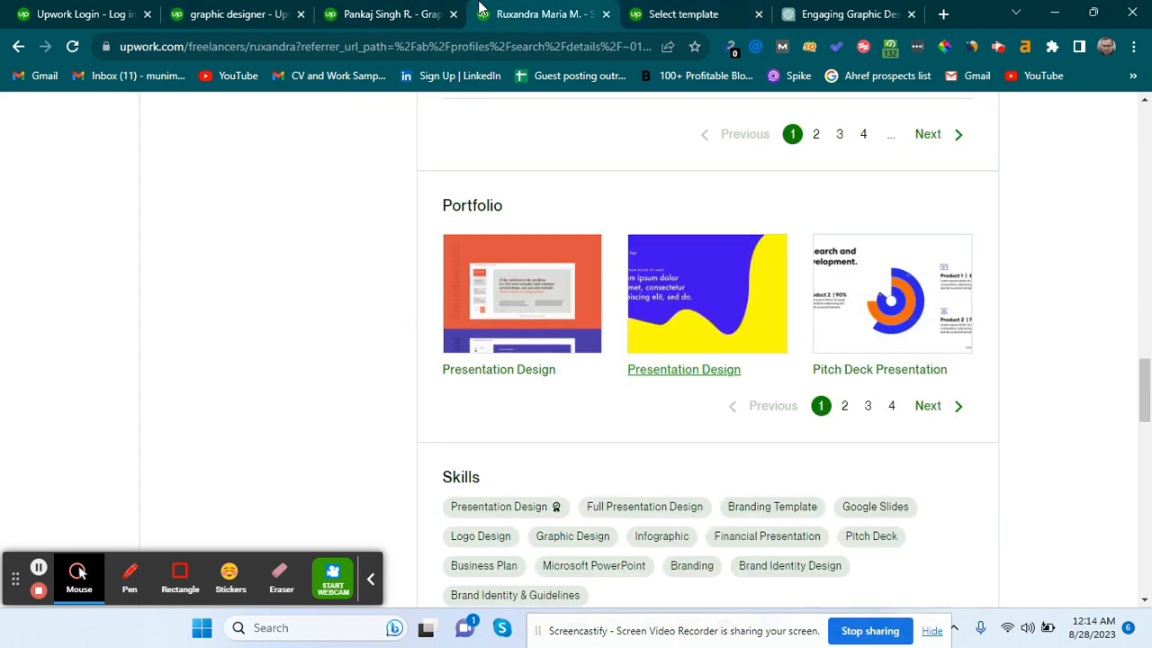
pyautogui.click(532, 290)
pyautogui.scroll(-5, 522, 329)
pyautogui.scroll(-10, 522, 329)
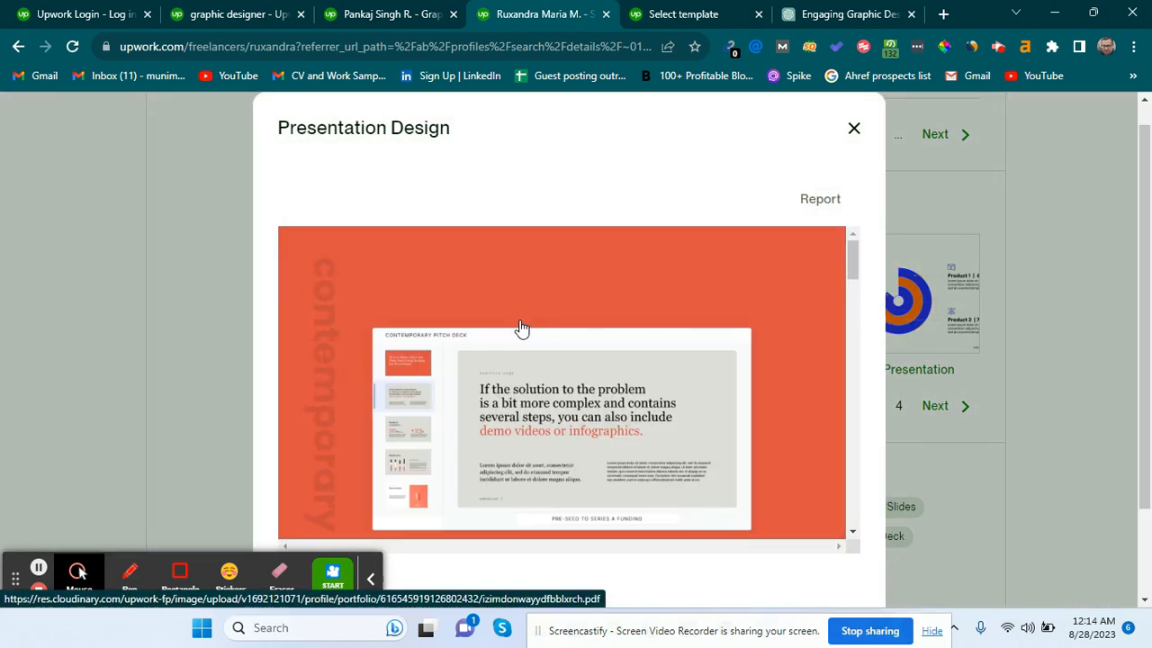
pyautogui.click(711, 11)
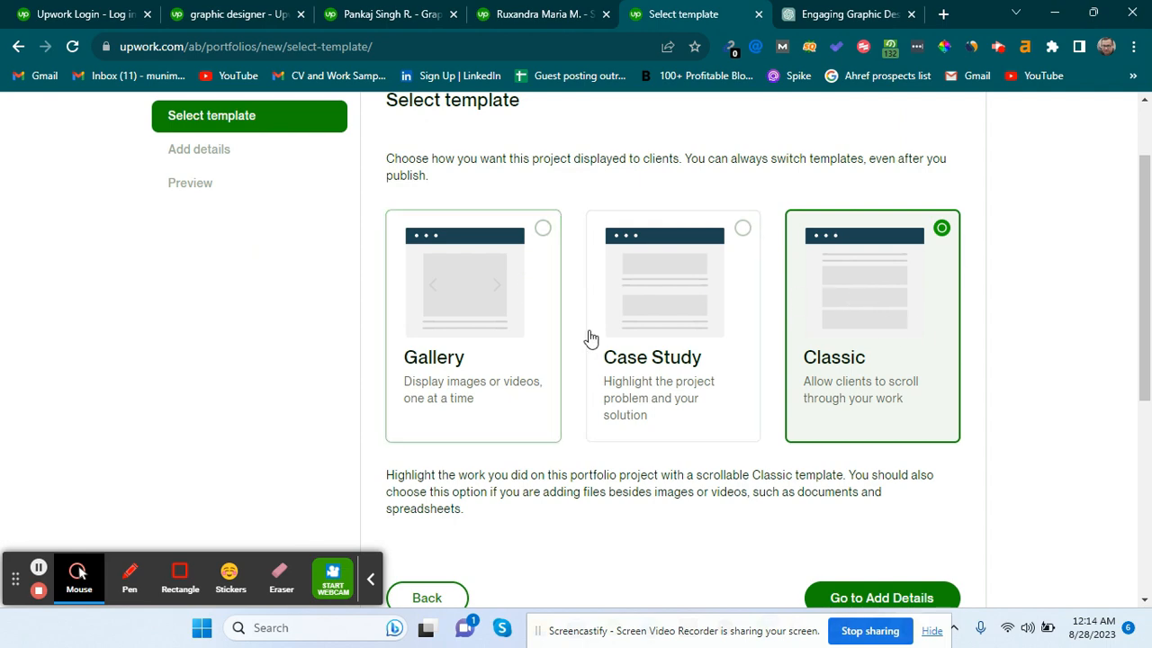
pyautogui.scroll(-2, 810, 490)
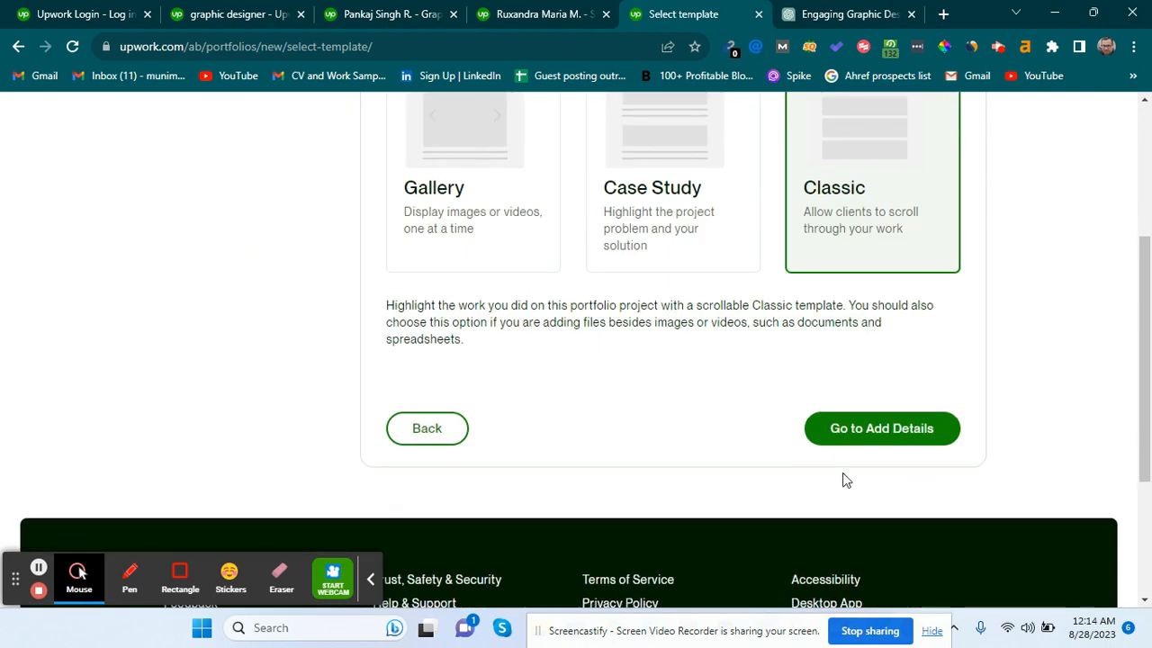
pyautogui.click(864, 421)
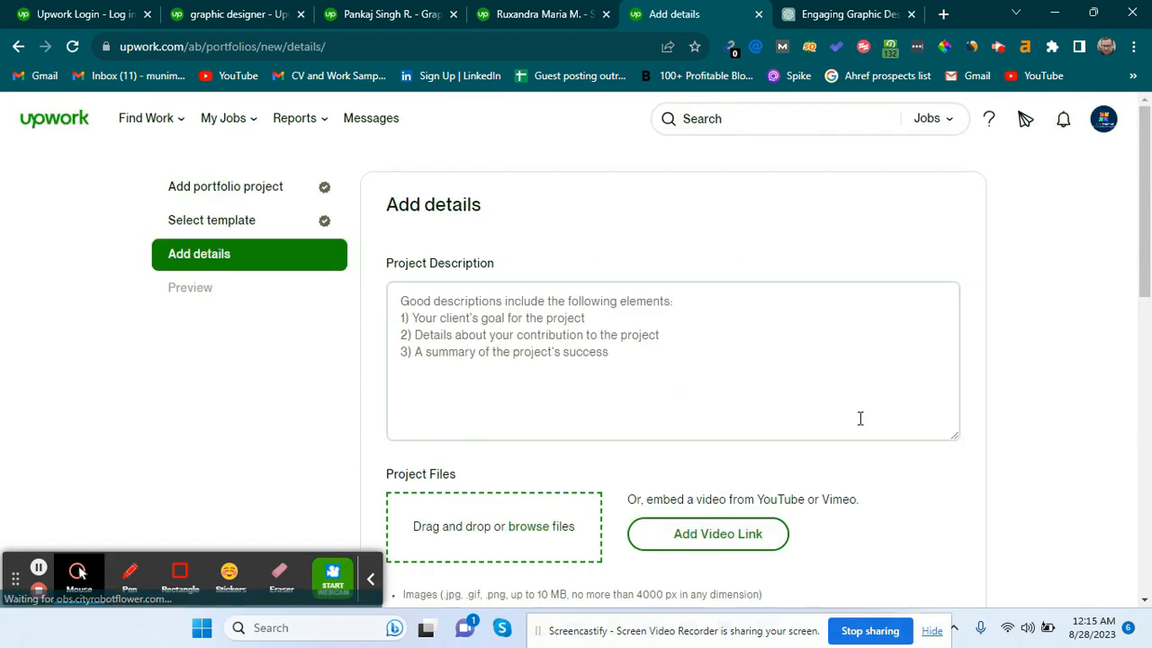
# Look over the blank Skills and Project URL fields, then bring up the Find Work menu.
pyautogui.scroll(-1, 579, 373)
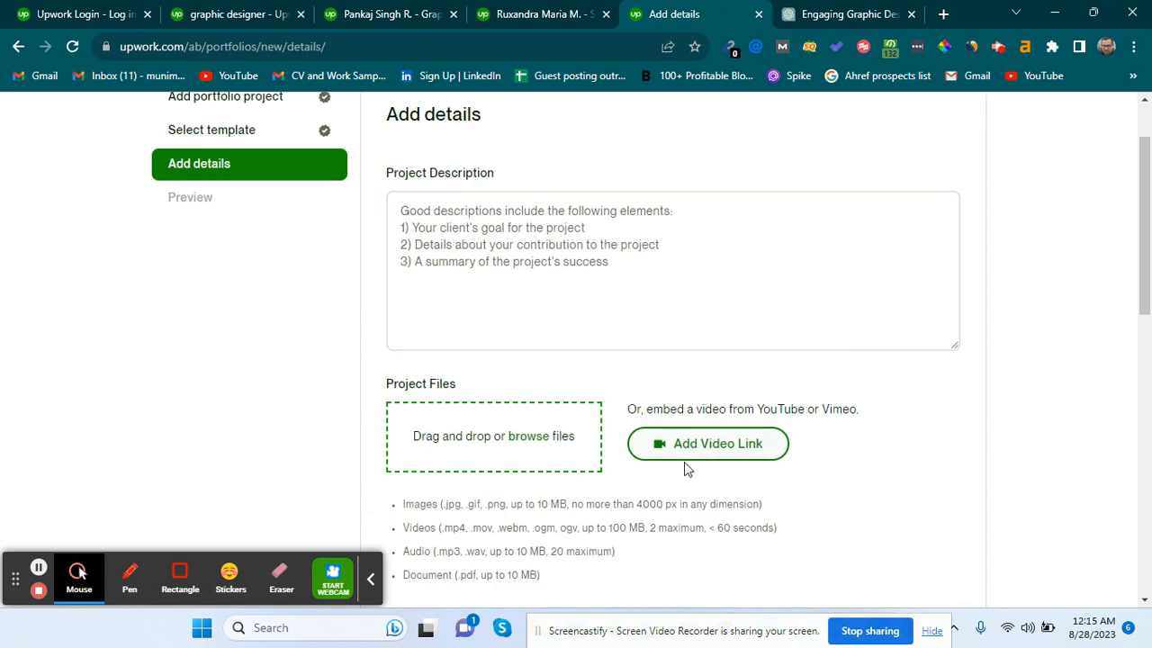
pyautogui.scroll(-5, 576, 468)
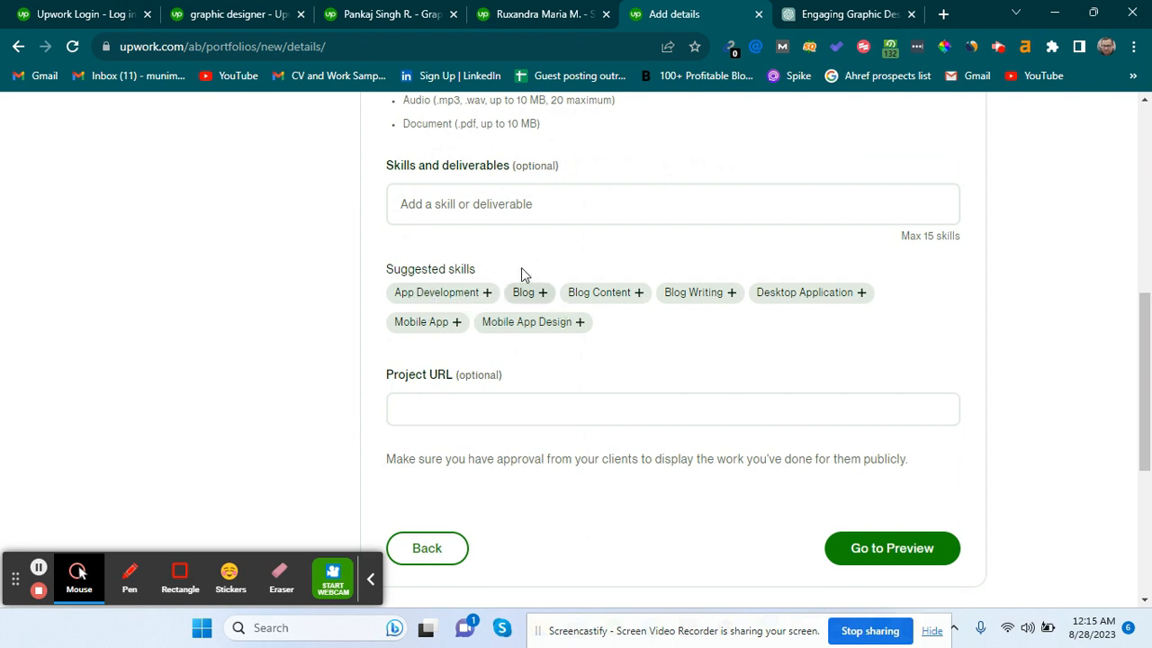
pyautogui.click(515, 217)
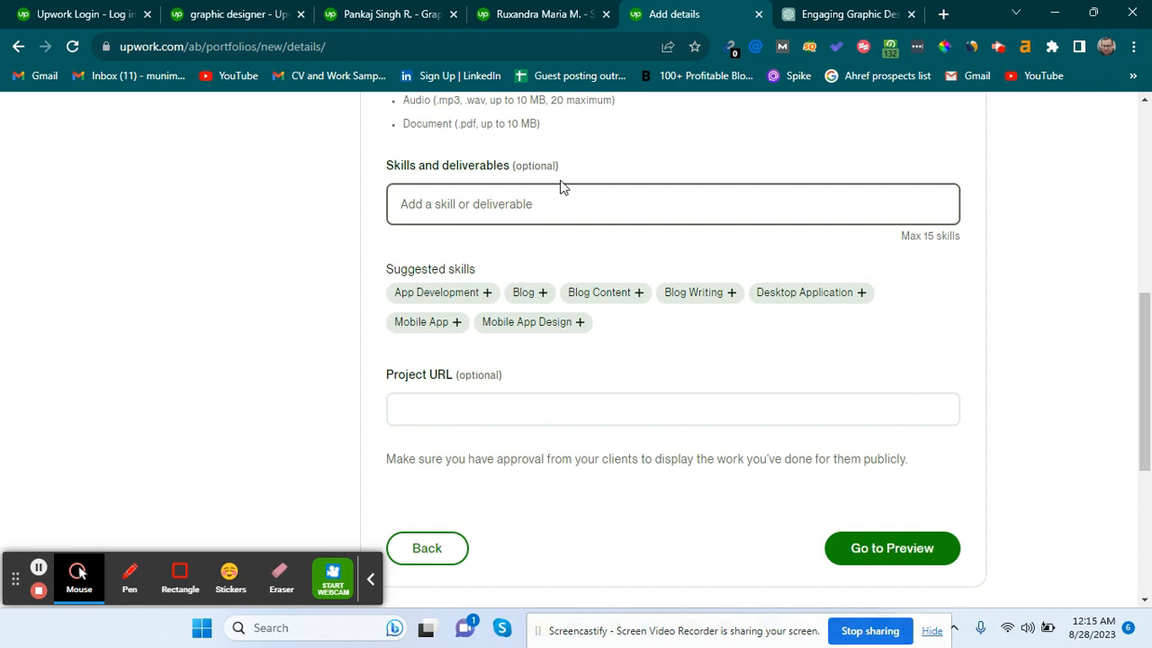
pyautogui.scroll(1, 561, 187)
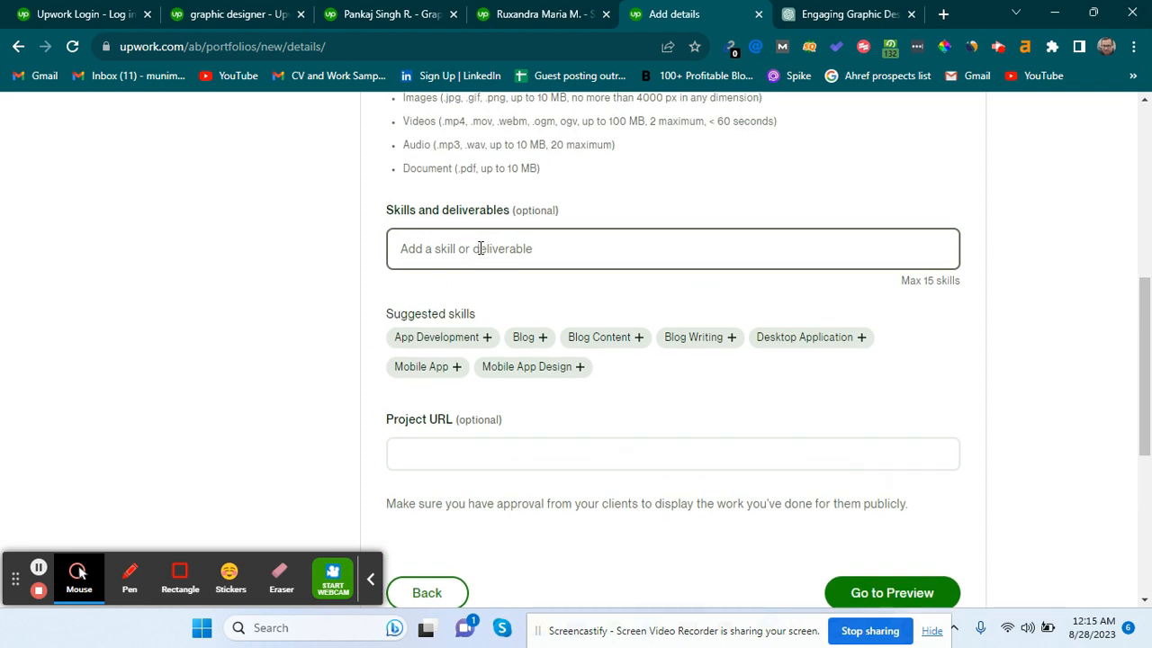
pyautogui.click(517, 451)
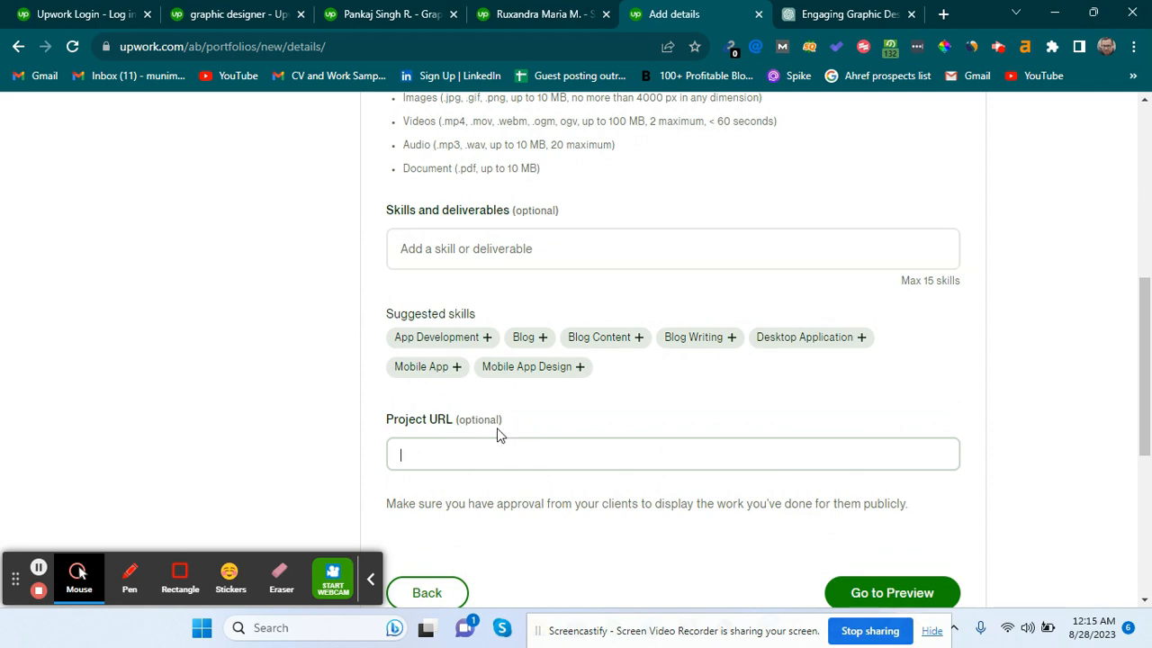
pyautogui.scroll(-1, 561, 490)
pyautogui.scroll(10, 453, 308)
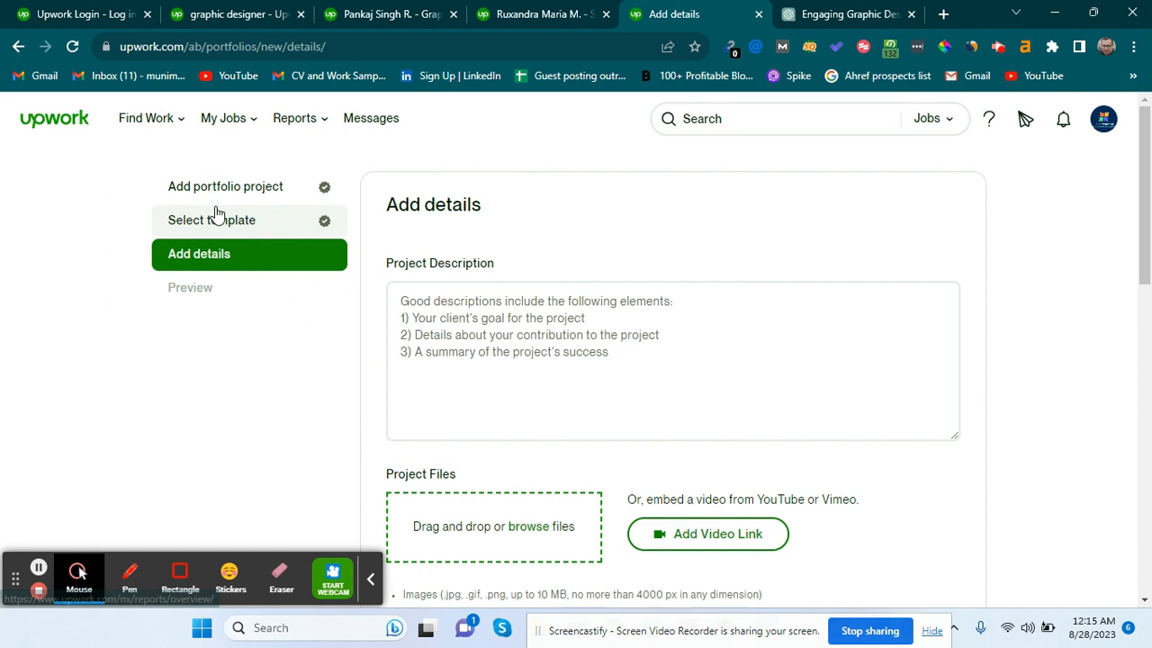
pyautogui.click(1103, 118)
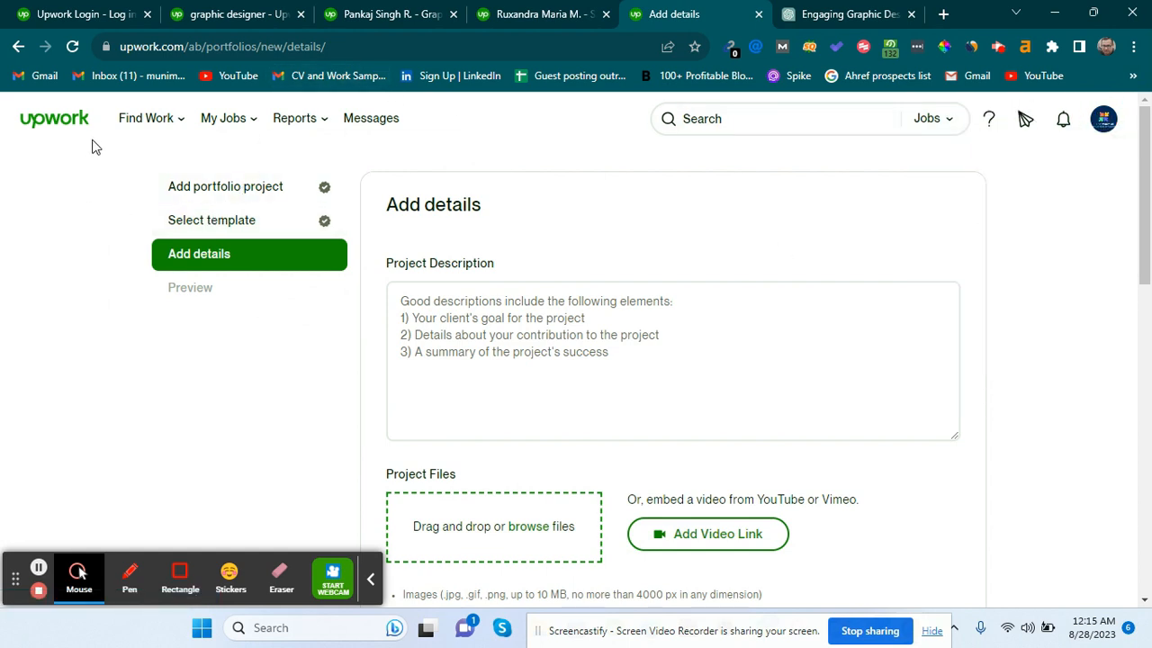
pyautogui.moveTo(154, 120)
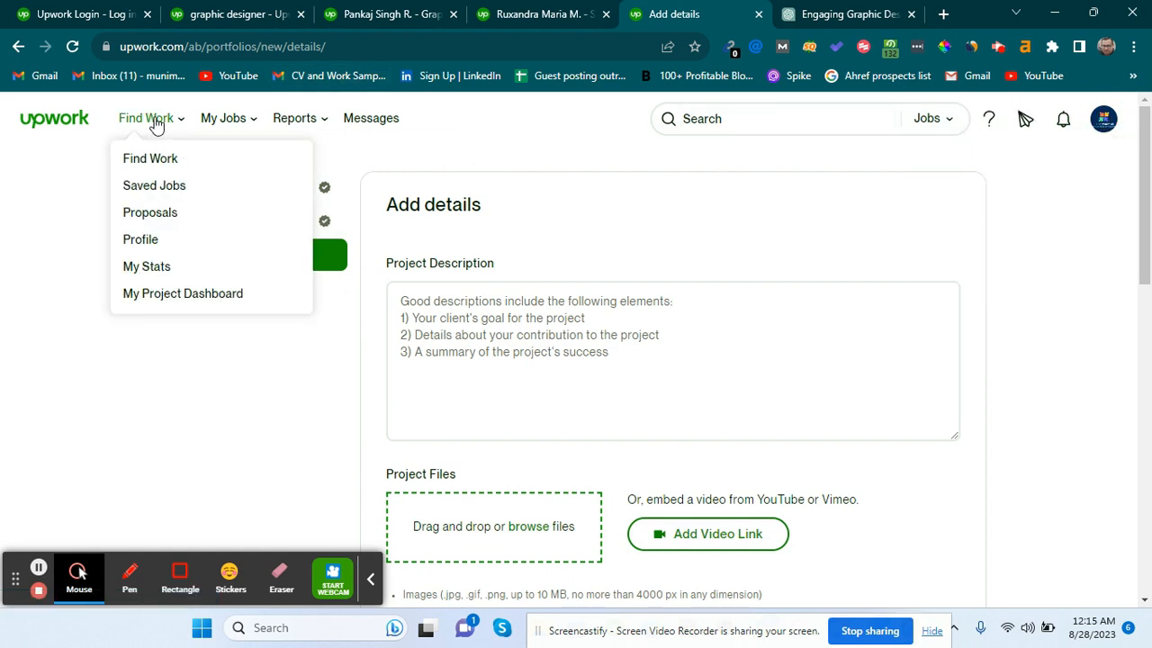
# Leave the unsaved portfolio form for the profile and open the Skills edit dialog.
pyautogui.click(183, 244)
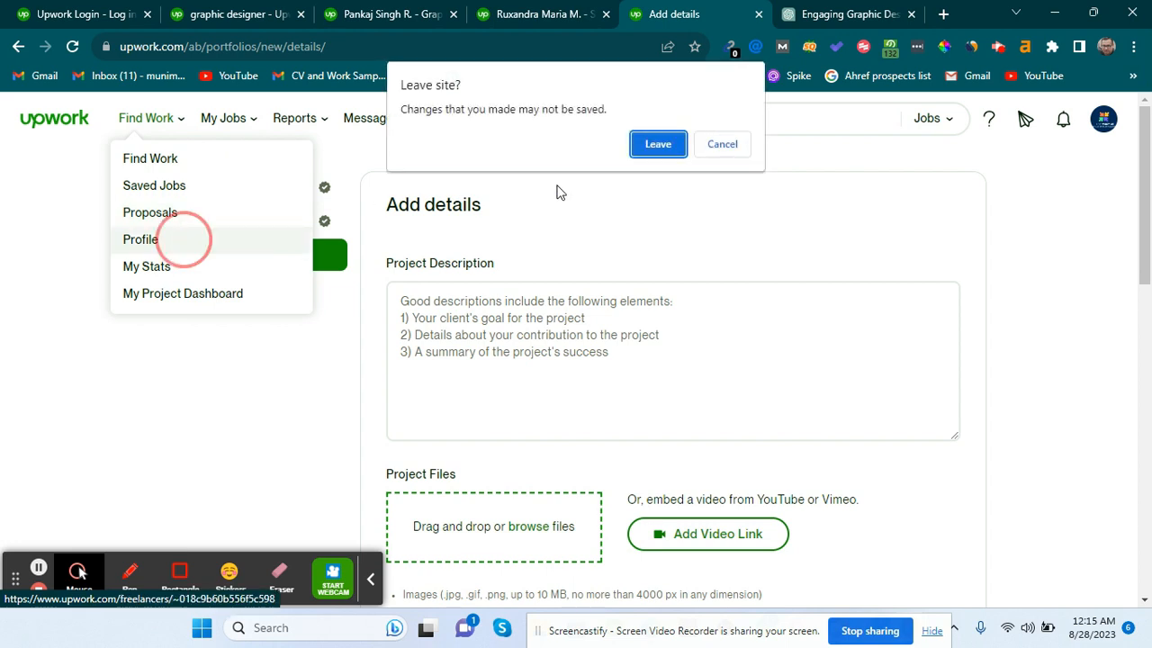
pyautogui.click(652, 144)
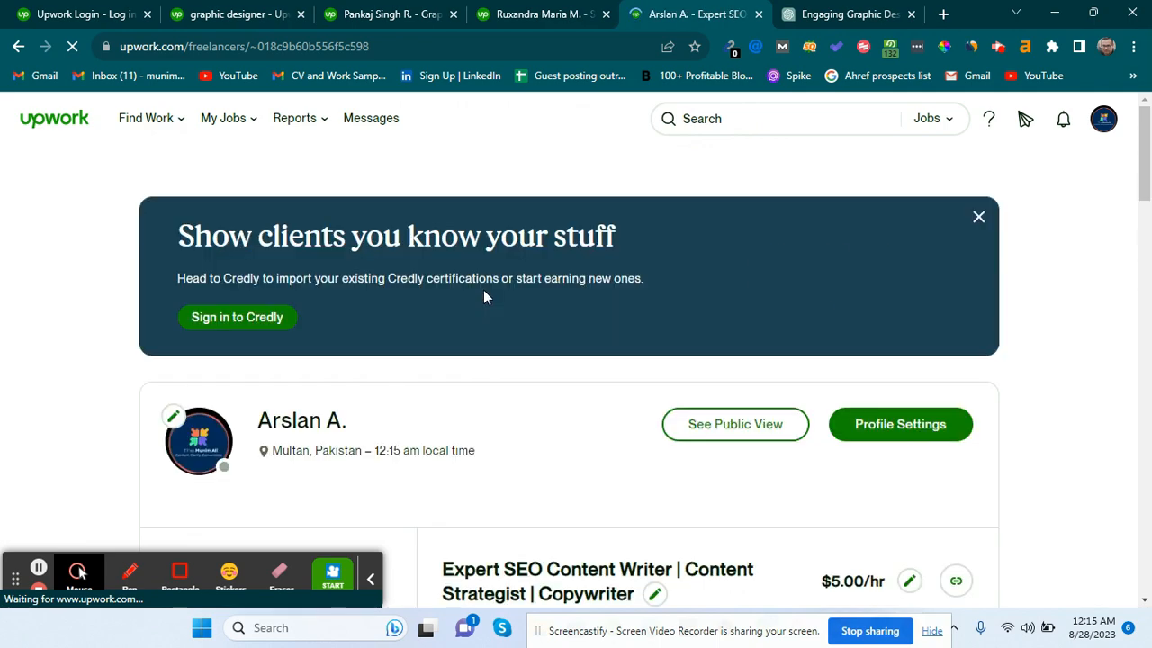
pyautogui.scroll(-3, 483, 292)
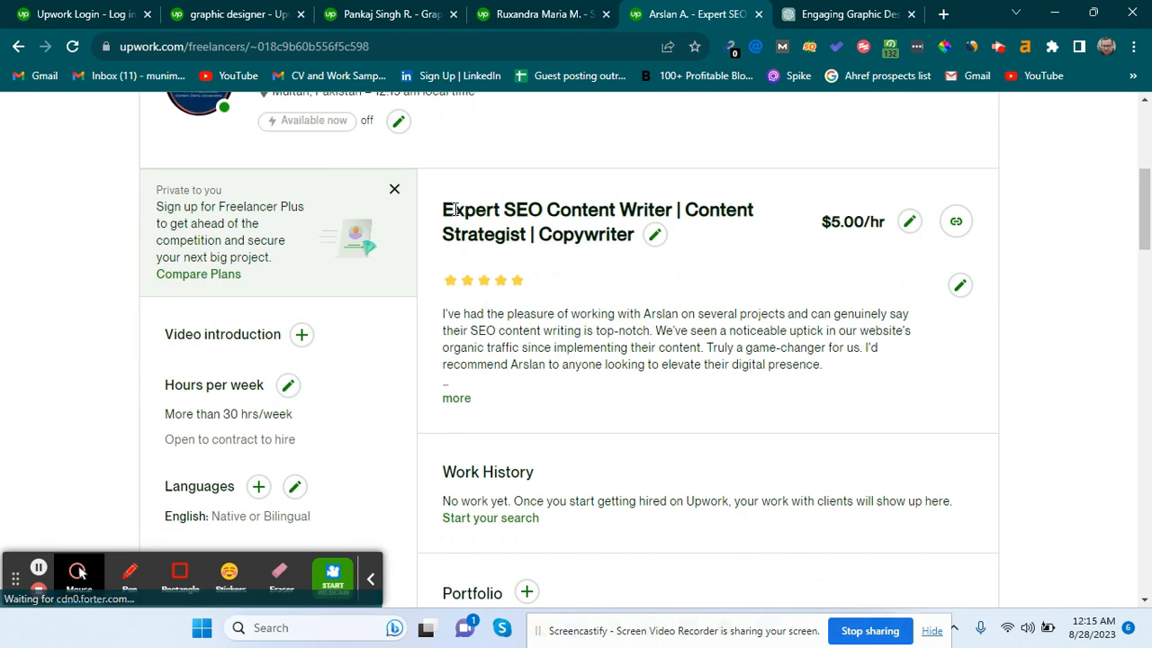
pyautogui.scroll(-4, 537, 222)
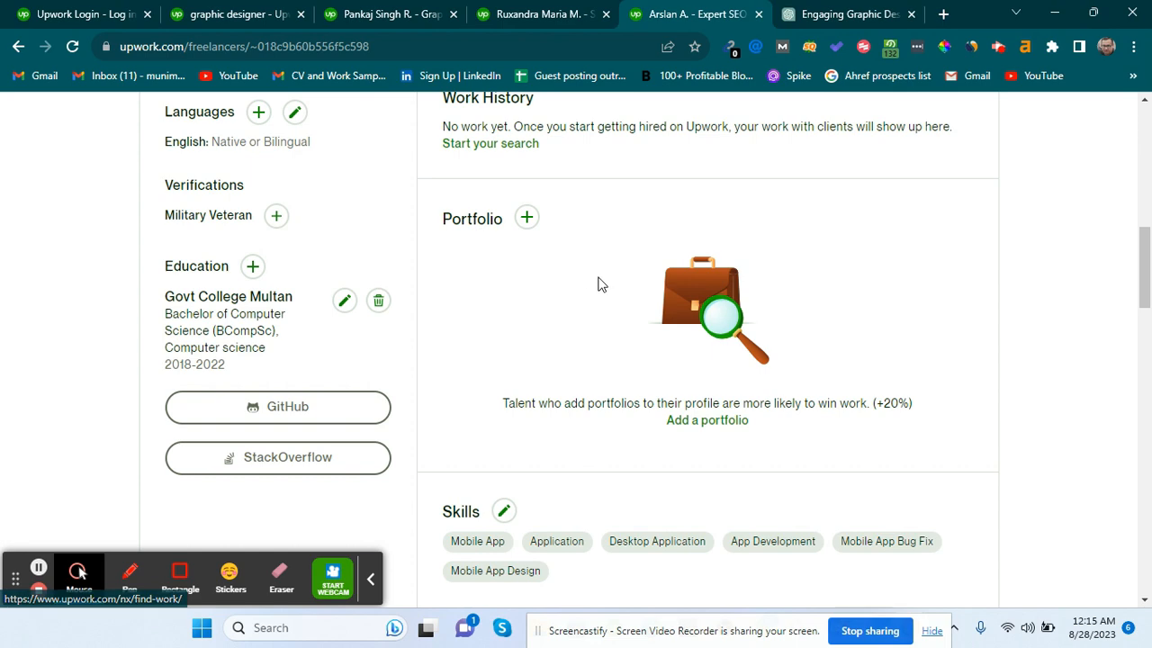
pyautogui.scroll(-3, 600, 283)
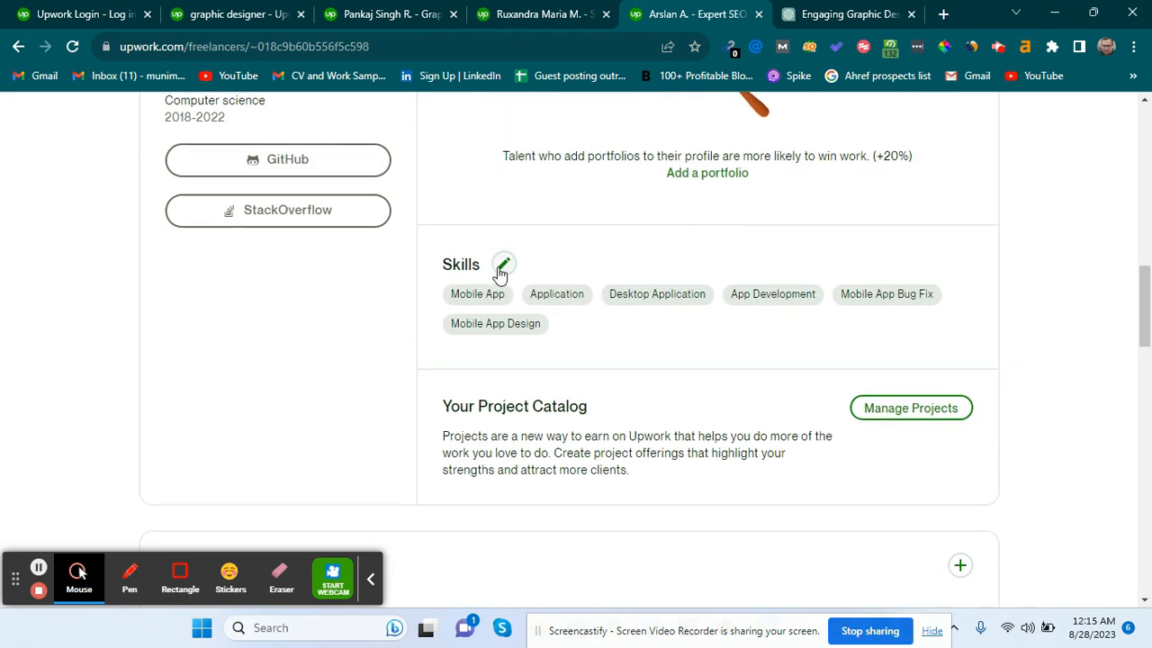
pyautogui.click(502, 267)
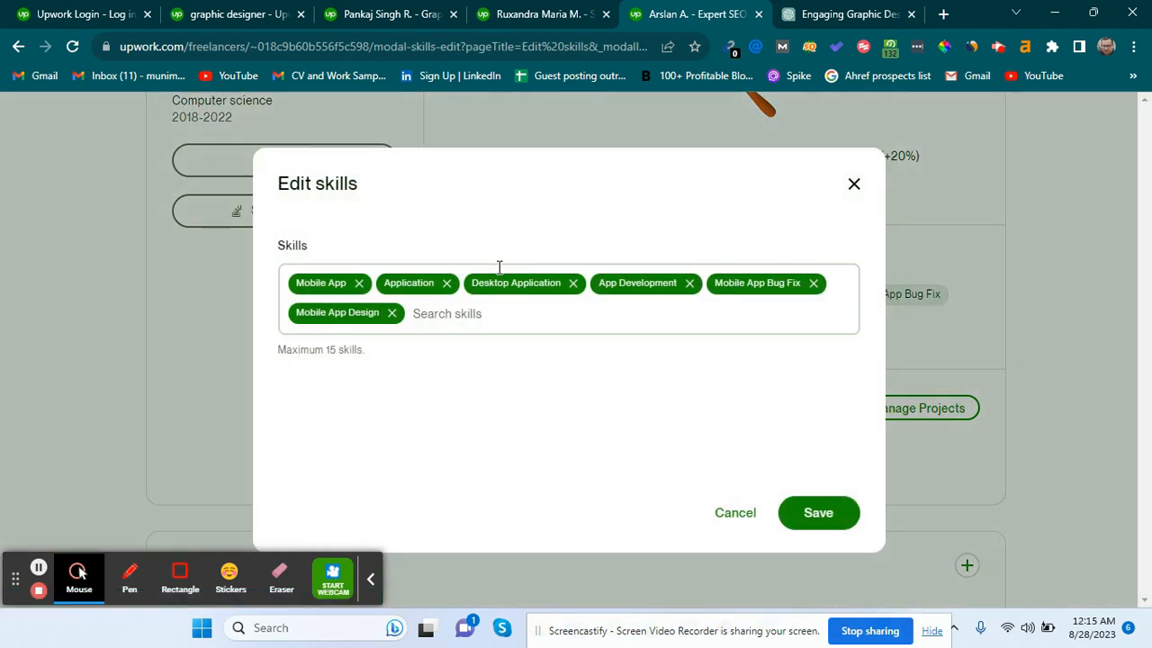
# Add Copywriting to the skill list and save it.
pyautogui.click(430, 310)
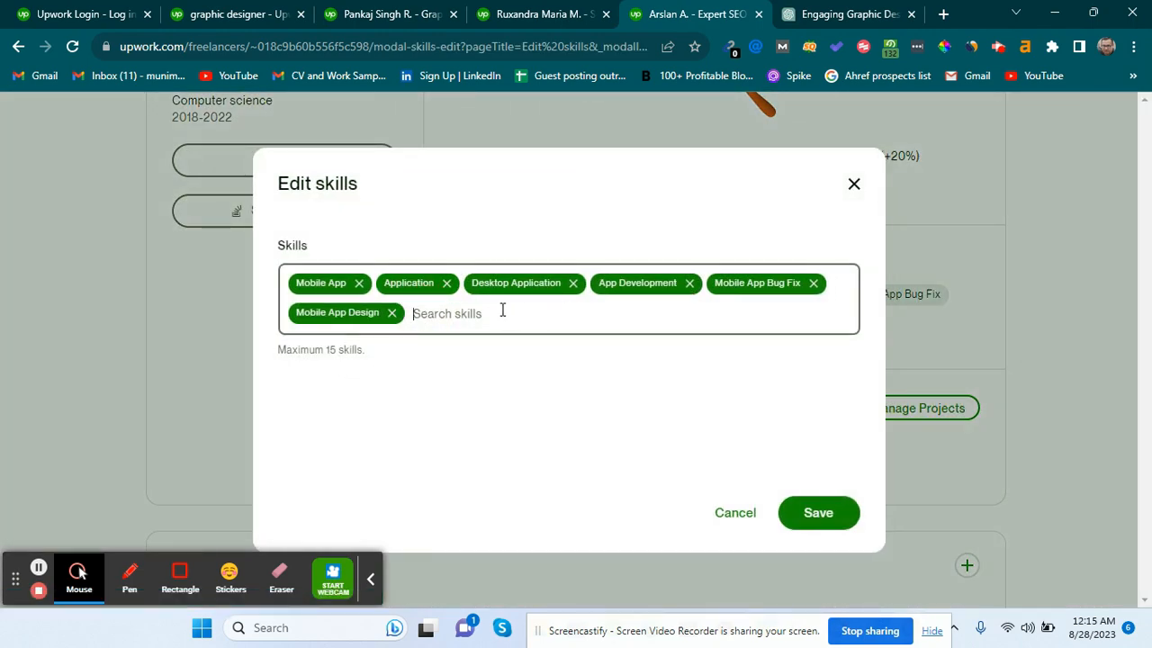
pyautogui.write('web cop')
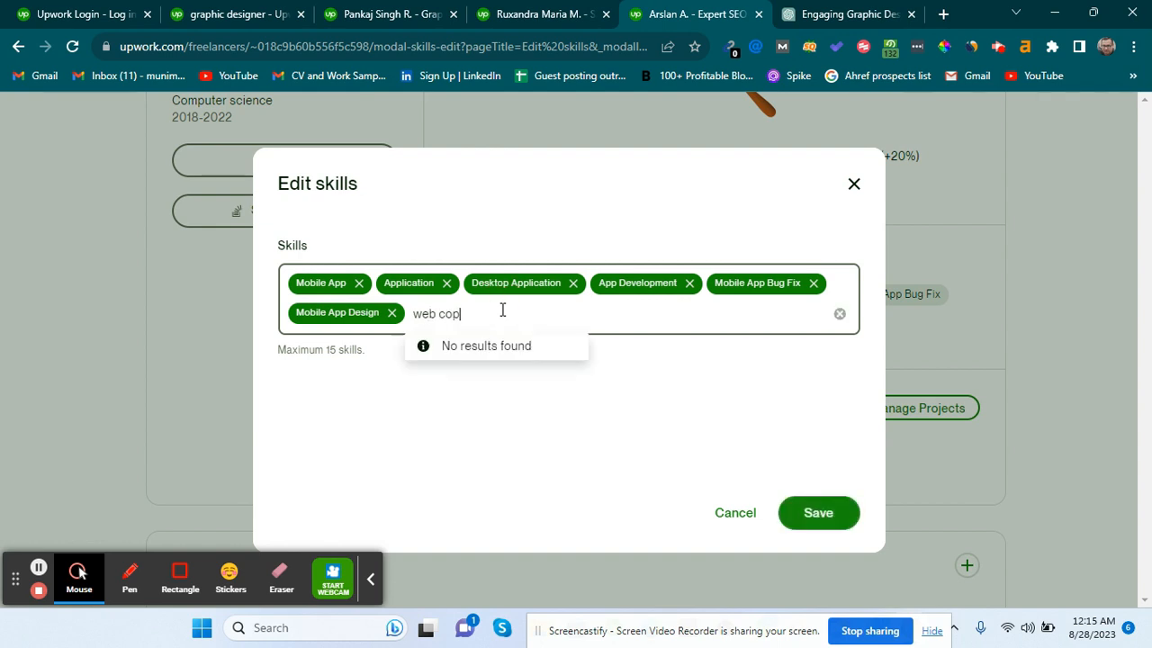
pyautogui.press('BackSpace')
pyautogui.press('BackSpace')
pyautogui.press('BackSpace')
pyautogui.press('BackSpace')
pyautogui.press('BackSpace')
pyautogui.press('BackSpace')
pyautogui.press('BackSpace')
pyautogui.write('copy')
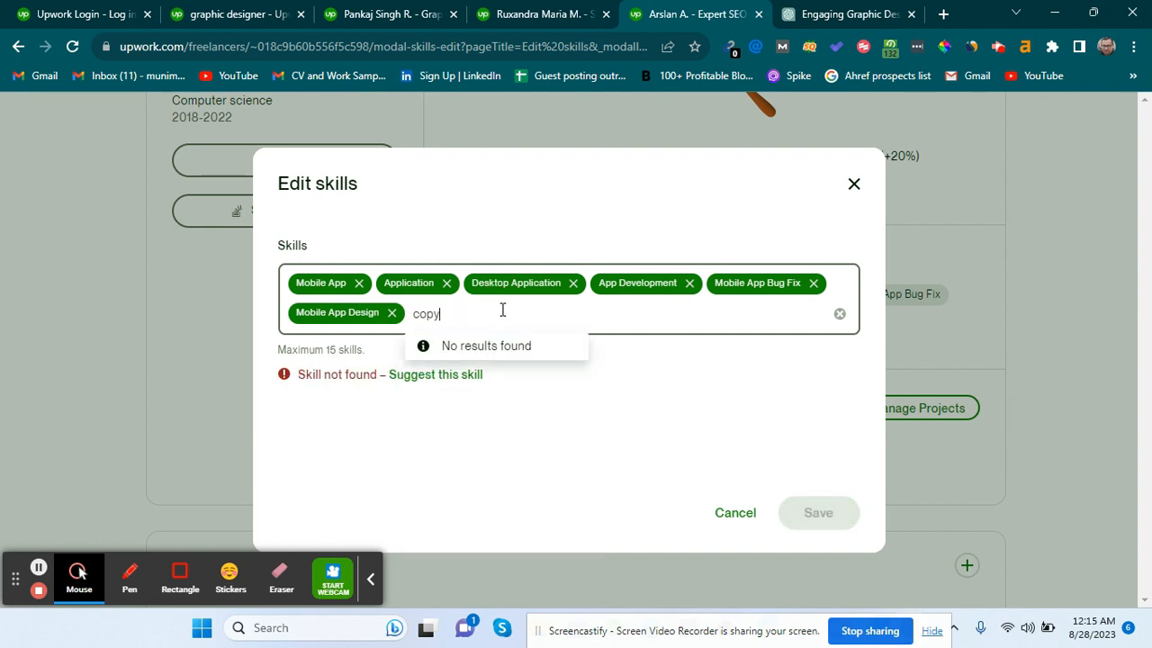
pyautogui.write('writ')
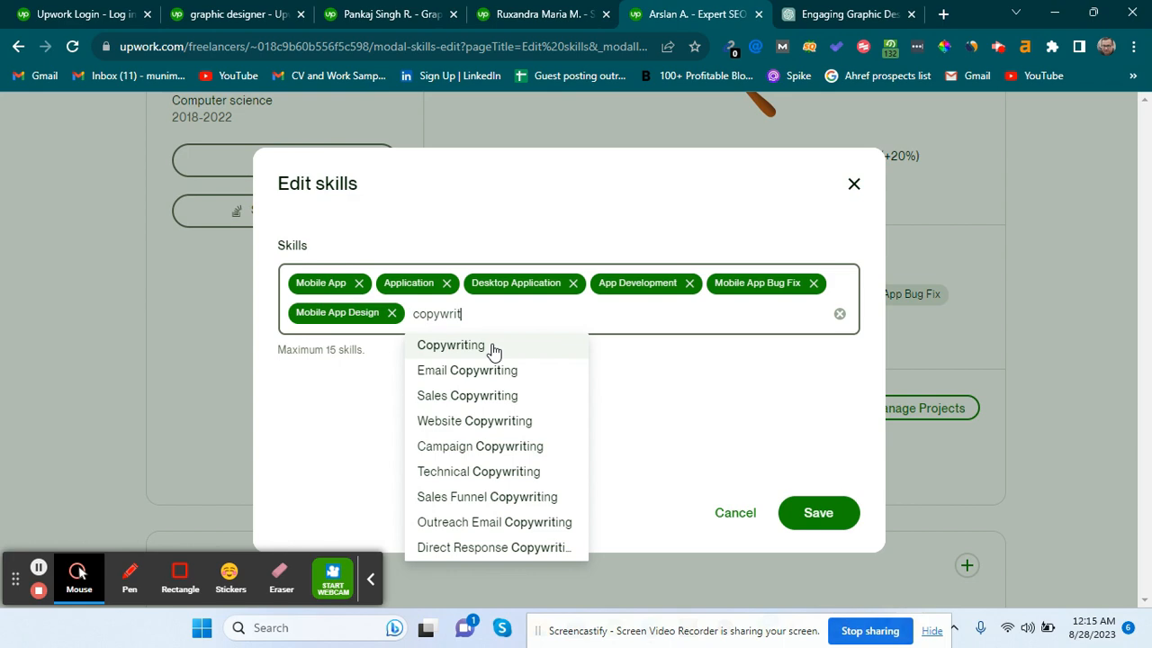
pyautogui.click(517, 342)
pyautogui.click(809, 510)
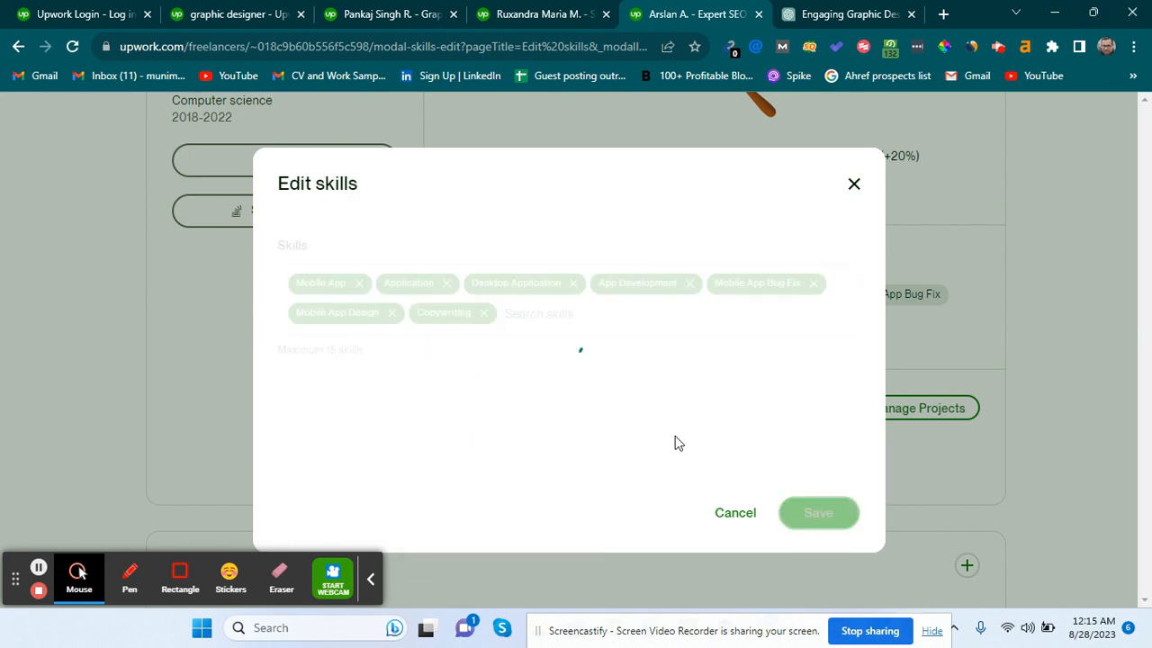
# Scroll down the profile past the Your Project Catalog heading.
pyautogui.scroll(-2, 609, 405)
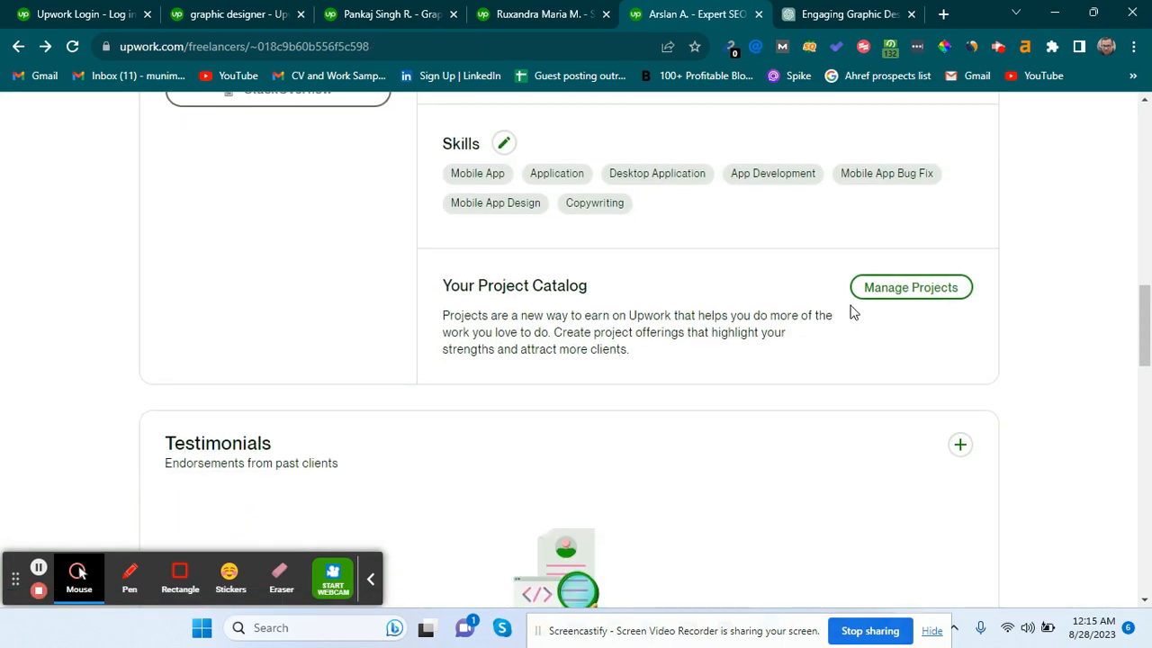
pyautogui.tripleClick(501, 284)
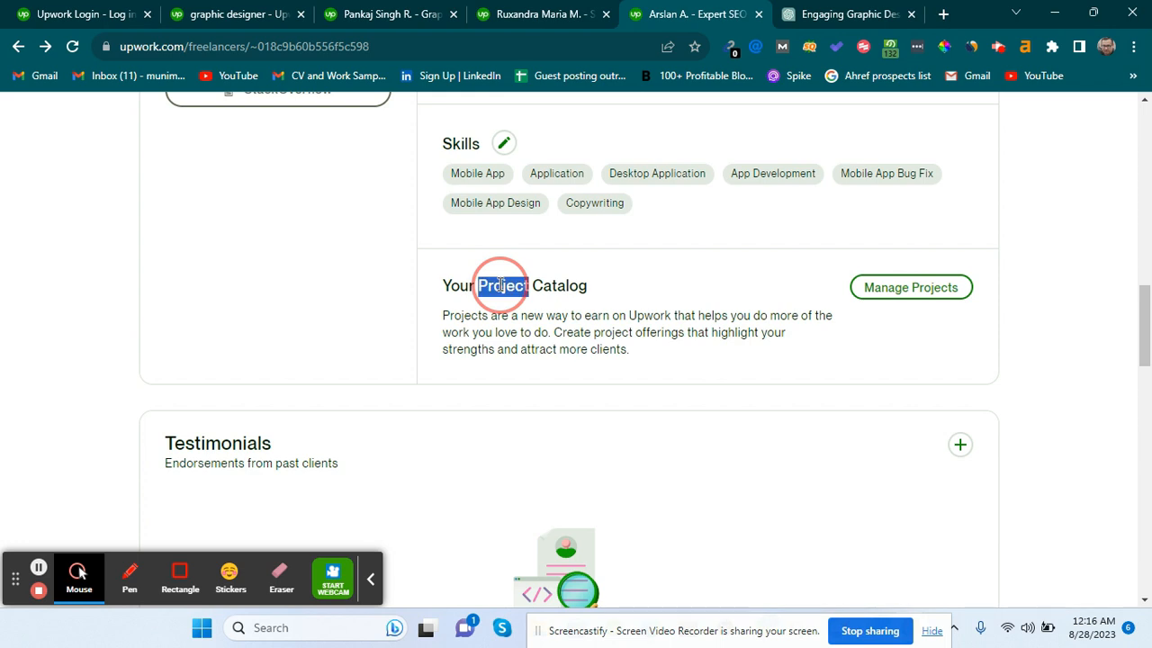
pyautogui.click(502, 285)
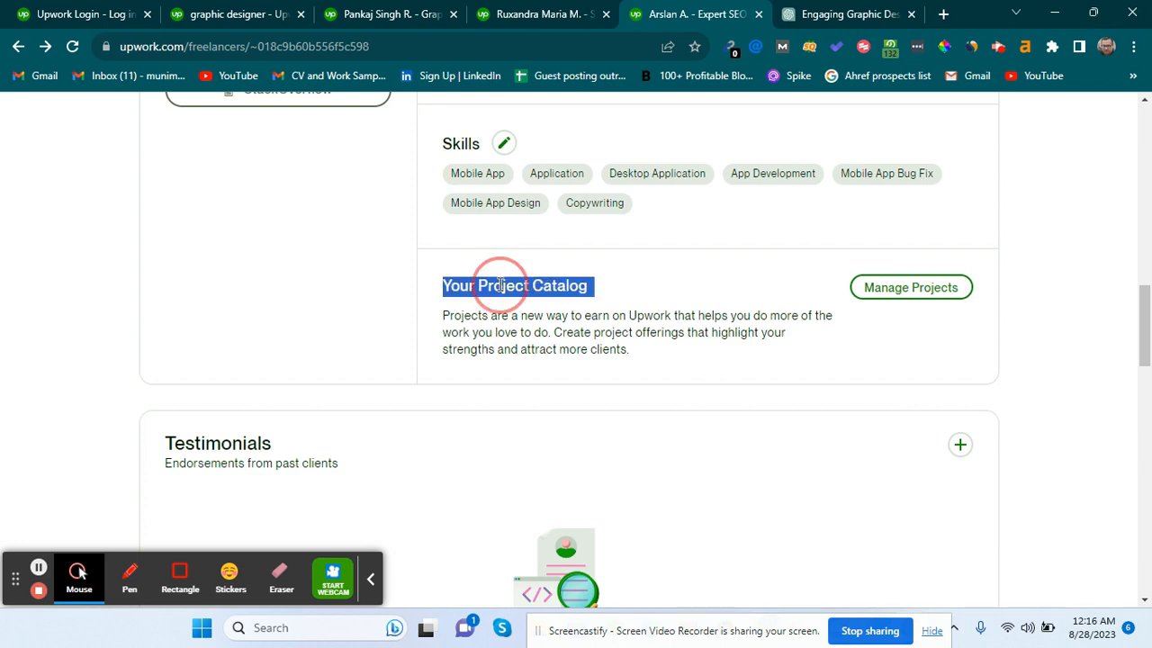
pyautogui.scroll(-3, 706, 446)
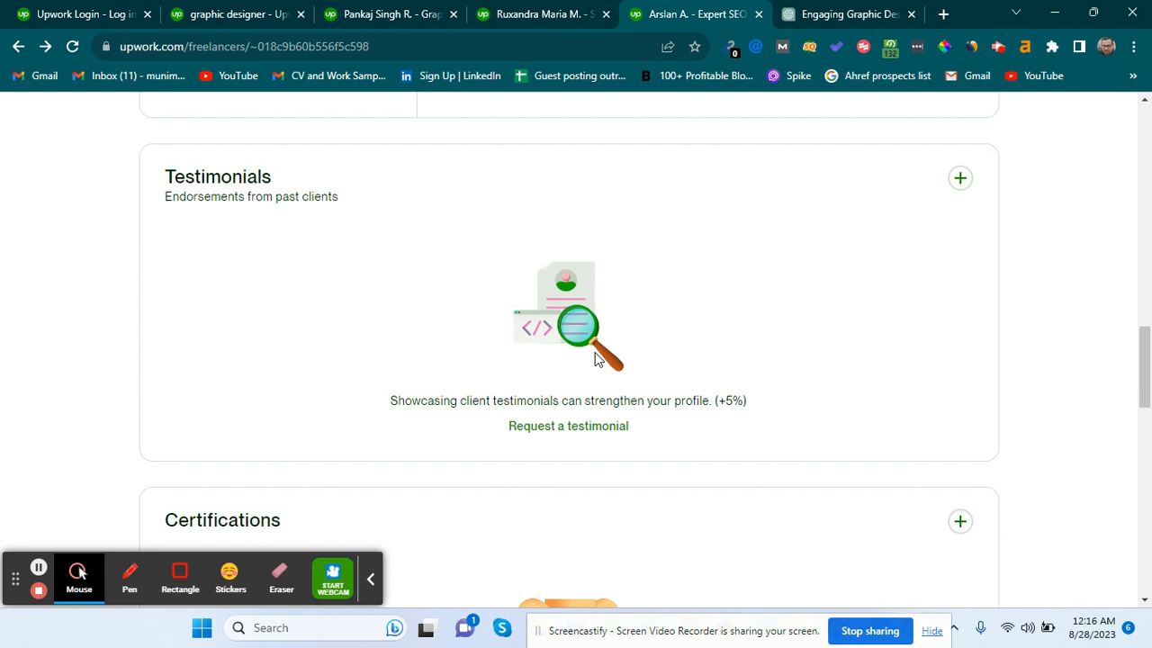
# Start a client testimonial request and enter the client's first and last name.
pyautogui.click(954, 178)
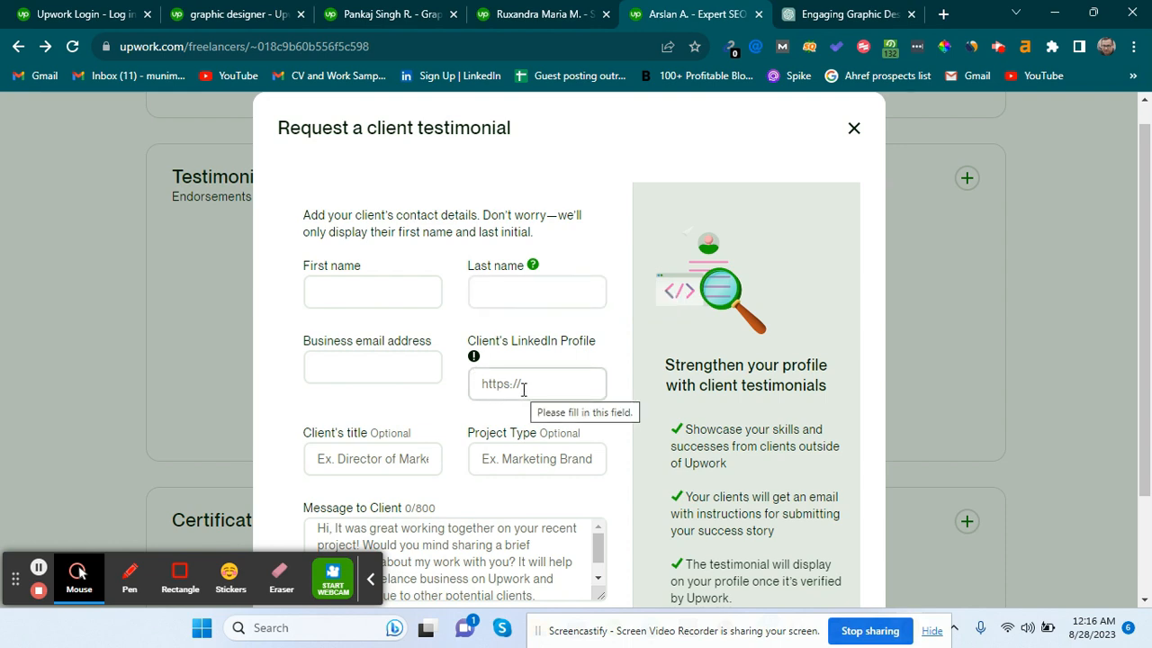
pyautogui.scroll(-2, 523, 384)
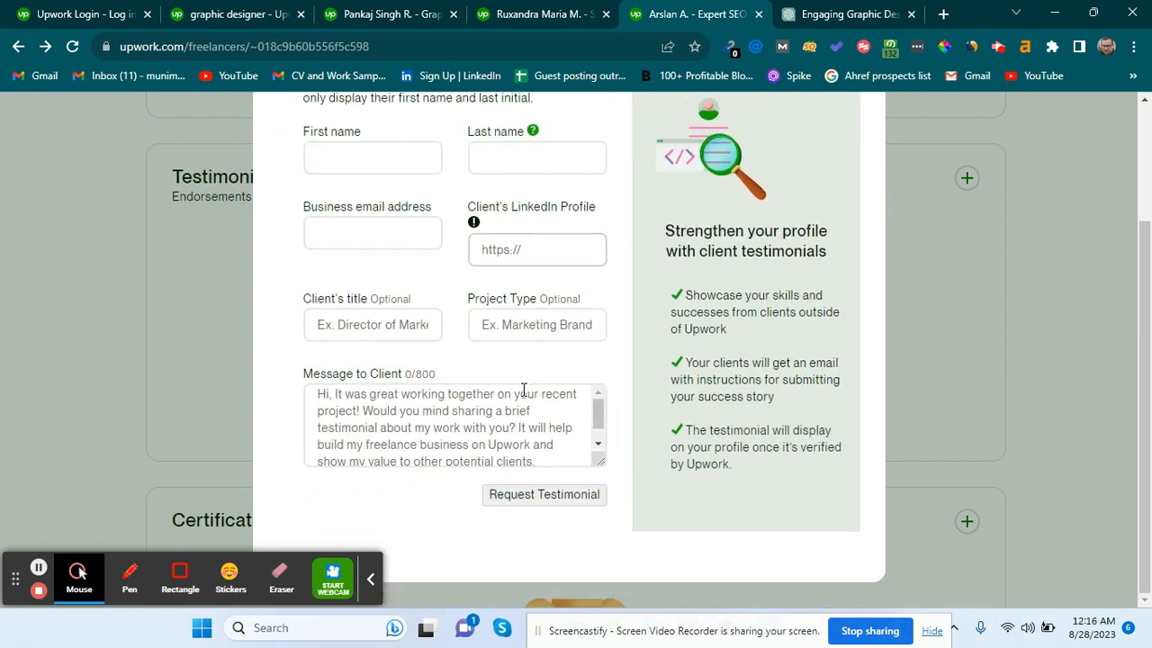
pyautogui.click(351, 153)
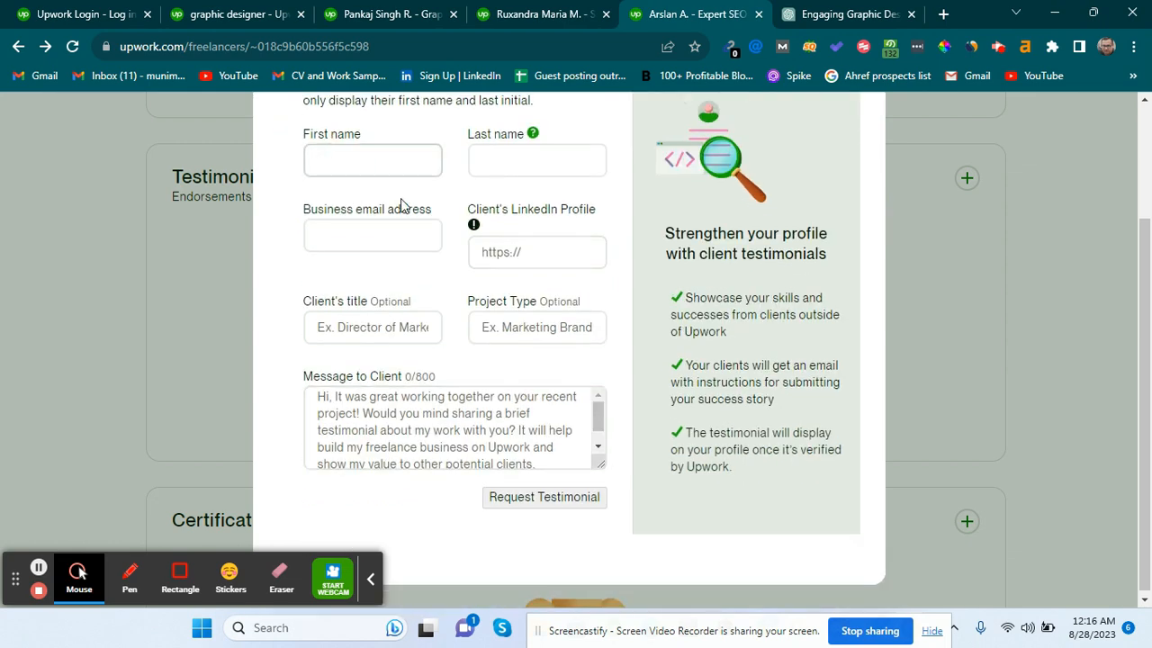
pyautogui.press('Tab')
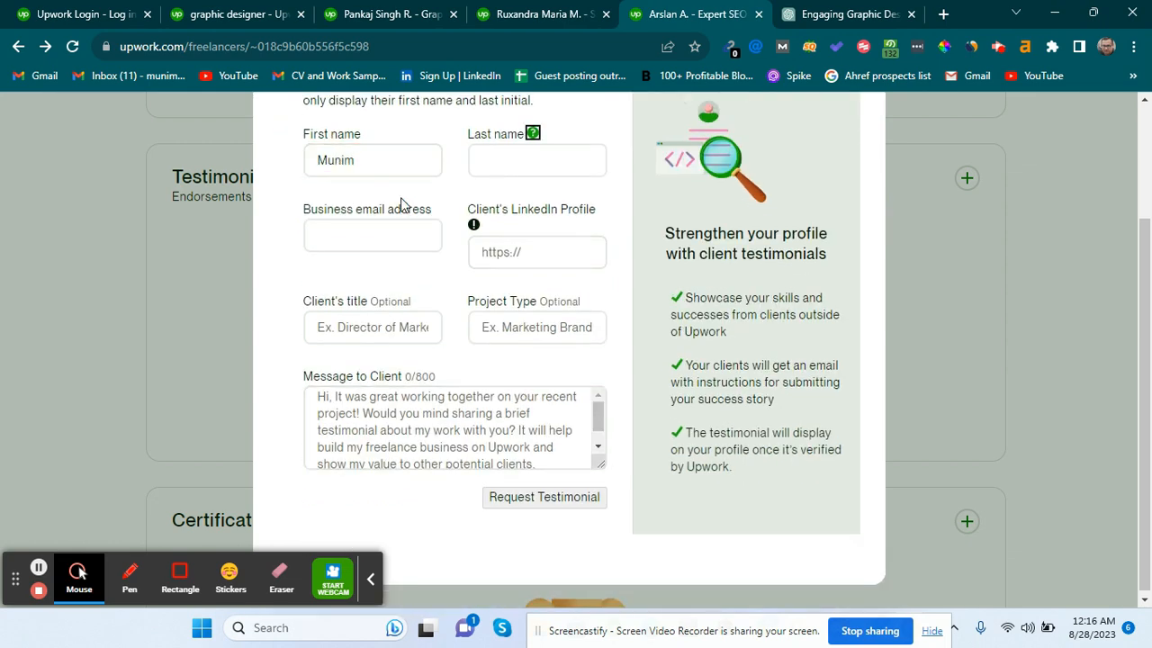
pyautogui.click(526, 173)
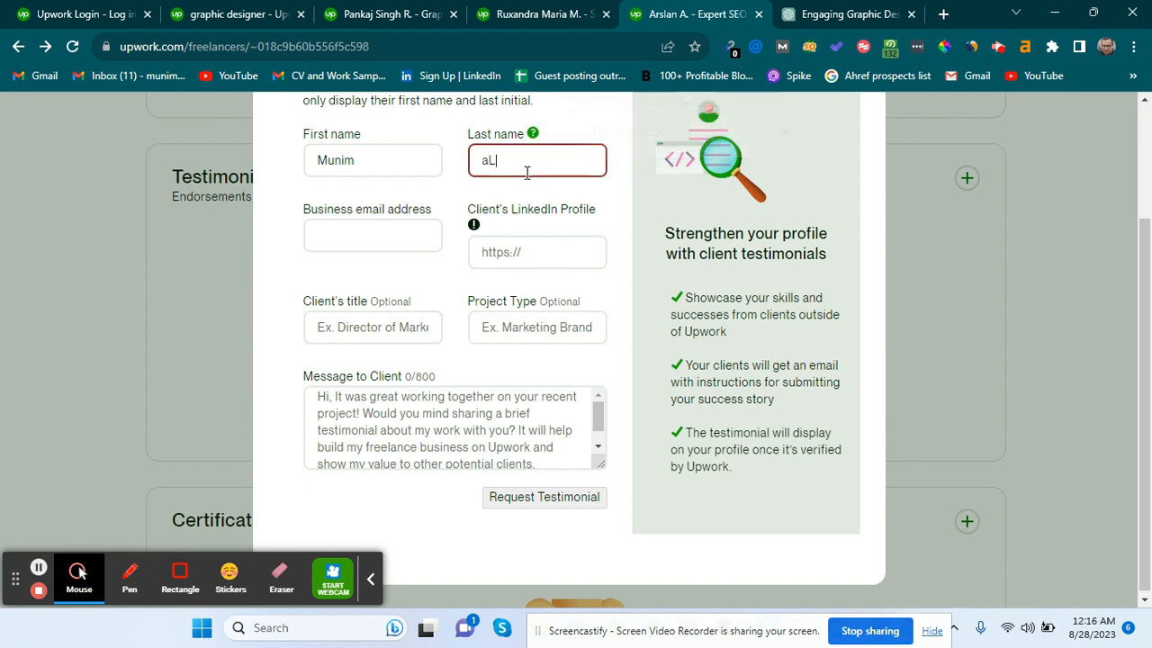
# Fill in the client's business email and LinkedIn profile link.
pyautogui.click(404, 243)
pyautogui.write('mu')
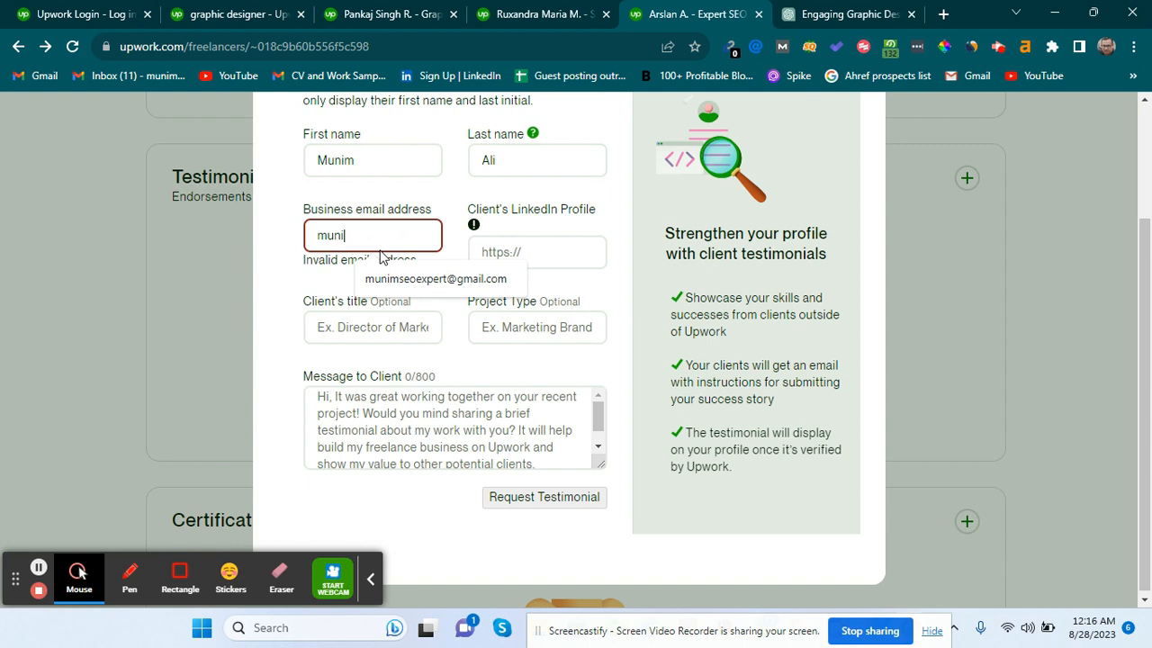
pyautogui.write('ni')
pyautogui.press('Tab')
pyautogui.click(360, 234)
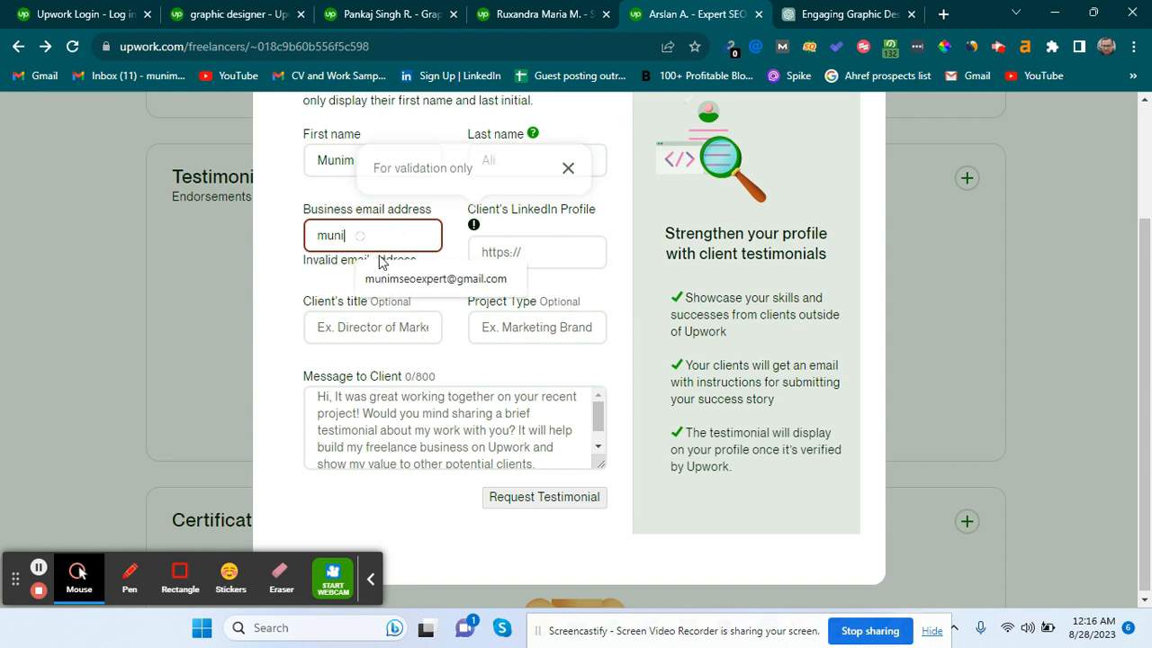
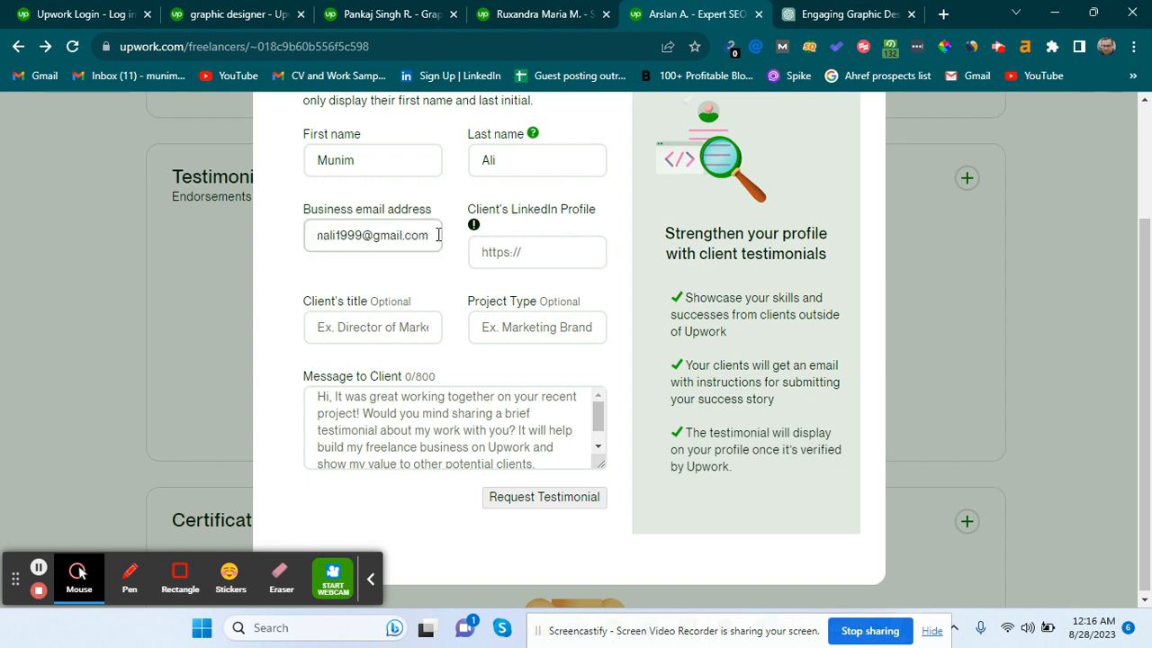
pyautogui.click(511, 254)
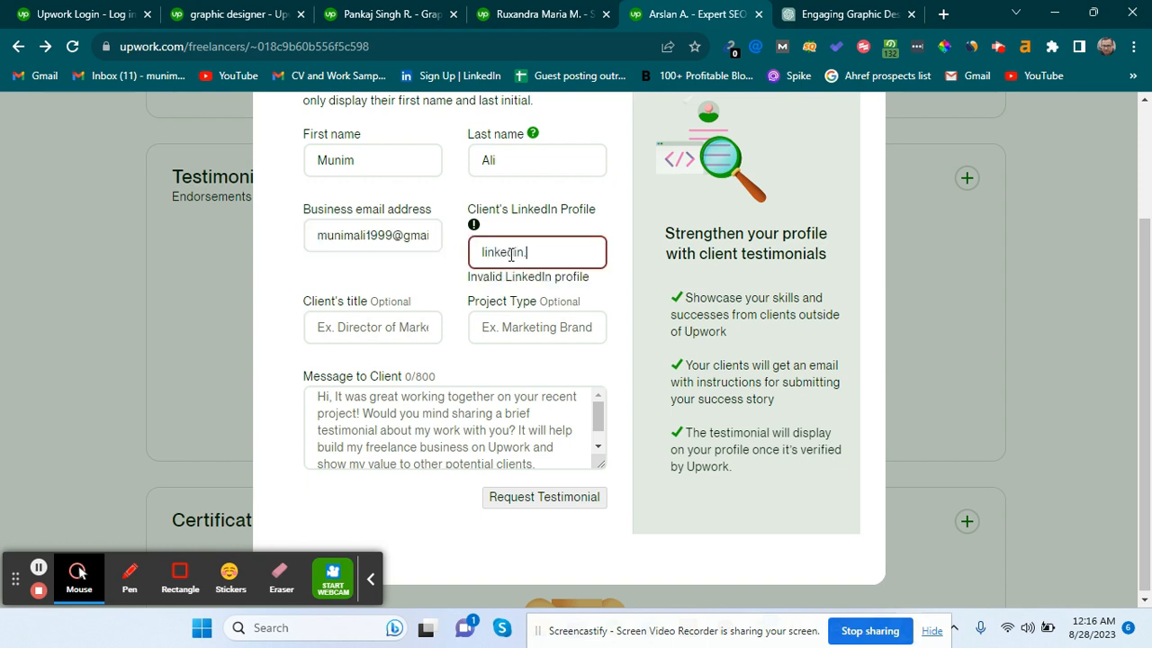
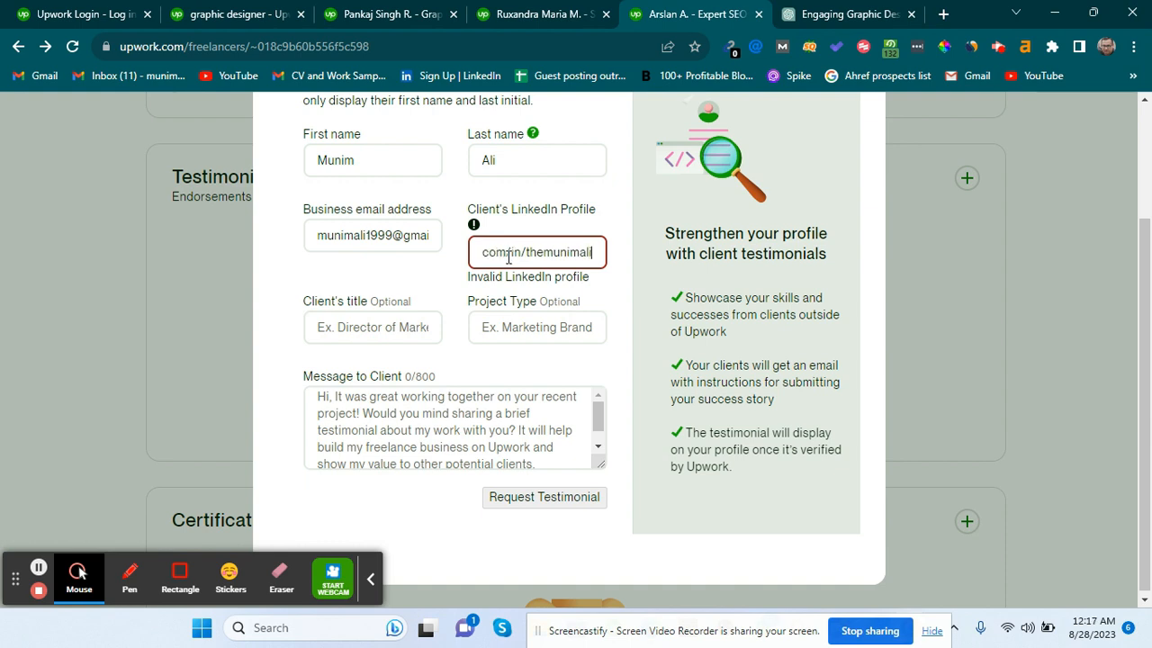
# Review the message to the client in the testimonial request form.
pyautogui.click(561, 326)
pyautogui.click(420, 415)
pyautogui.scroll(-3, 420, 414)
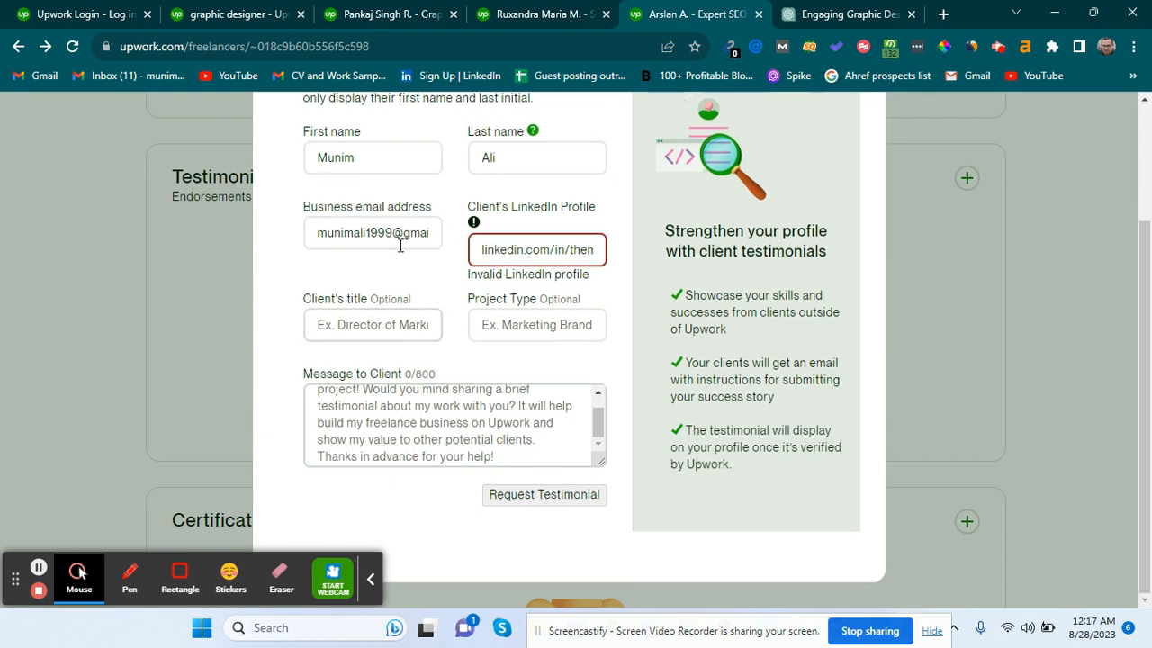
pyautogui.scroll(1, 400, 243)
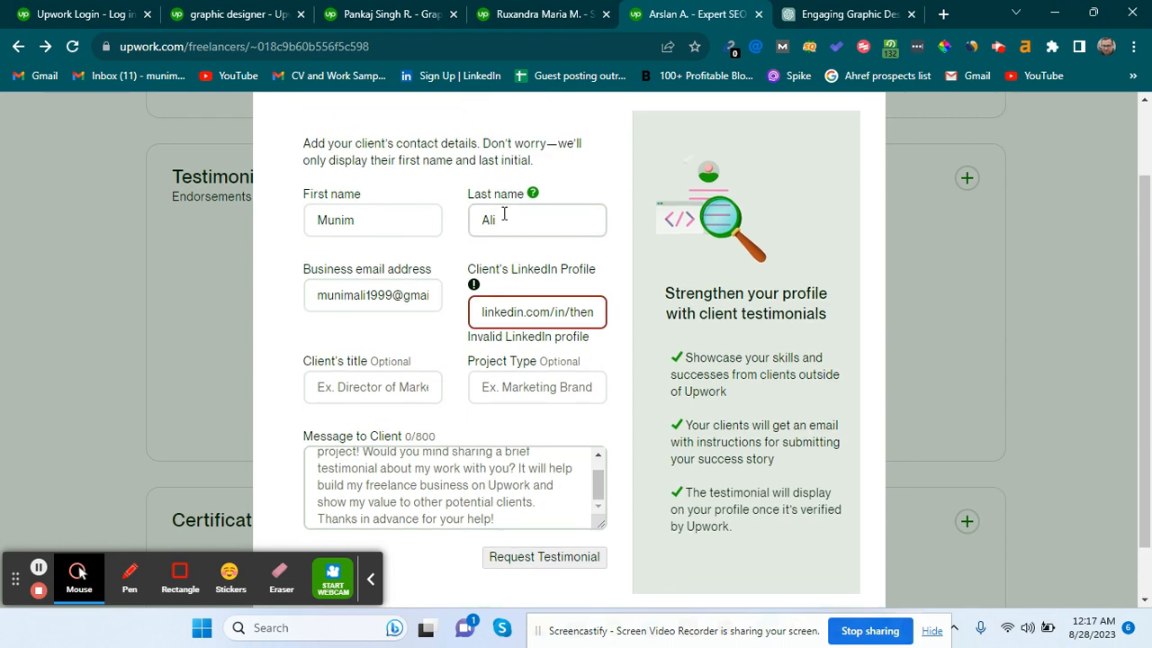
pyautogui.scroll(2, 454, 307)
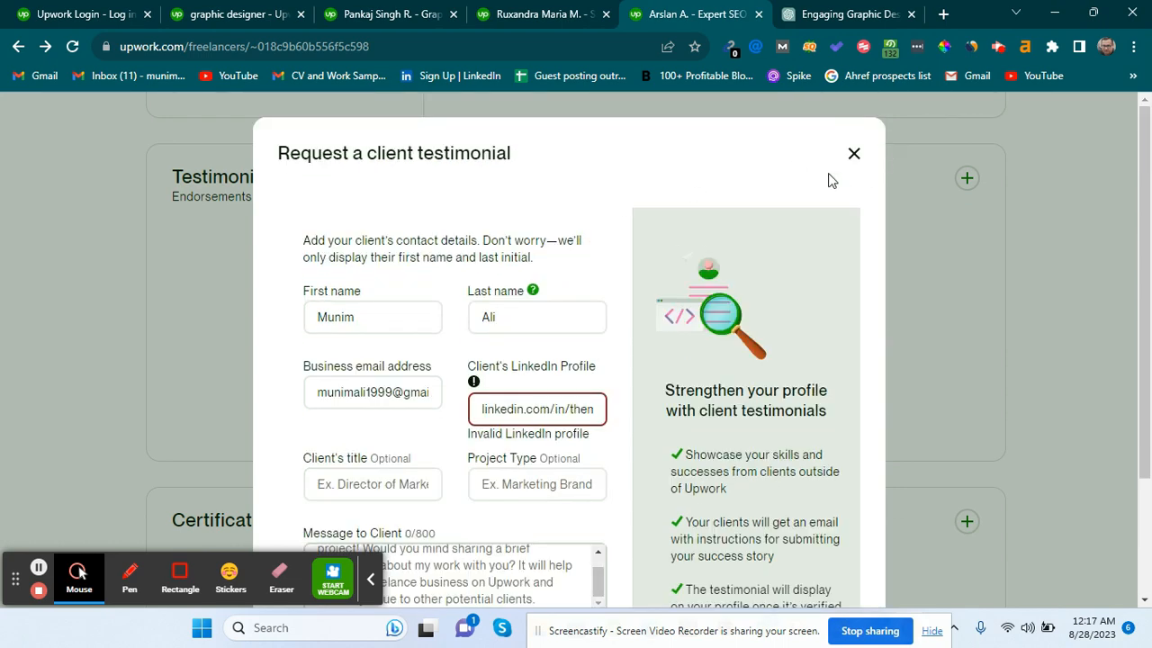
# Close the testimonial request without sending it.
pyautogui.click(854, 154)
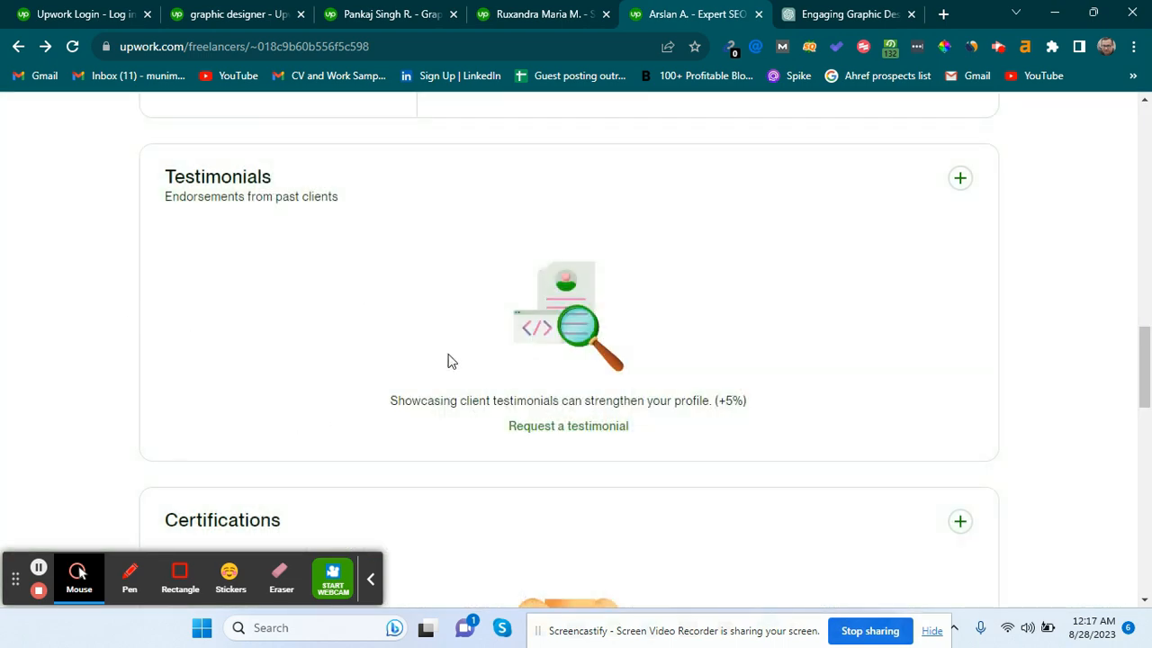
pyautogui.scroll(-3, 385, 225)
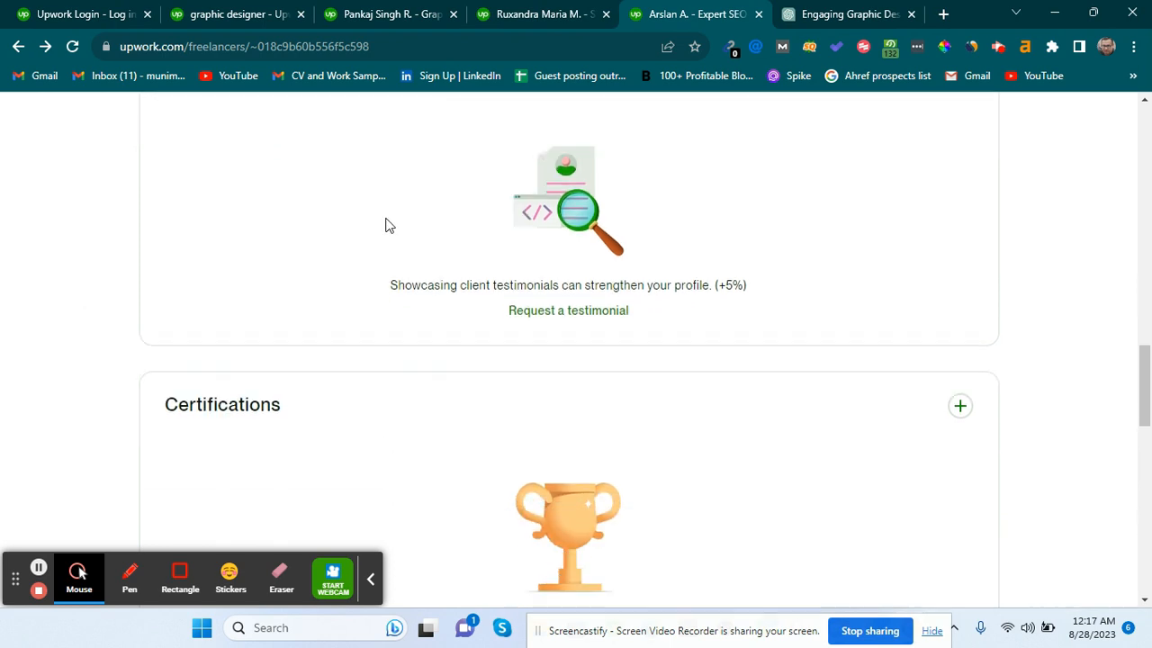
pyautogui.scroll(-1, 748, 419)
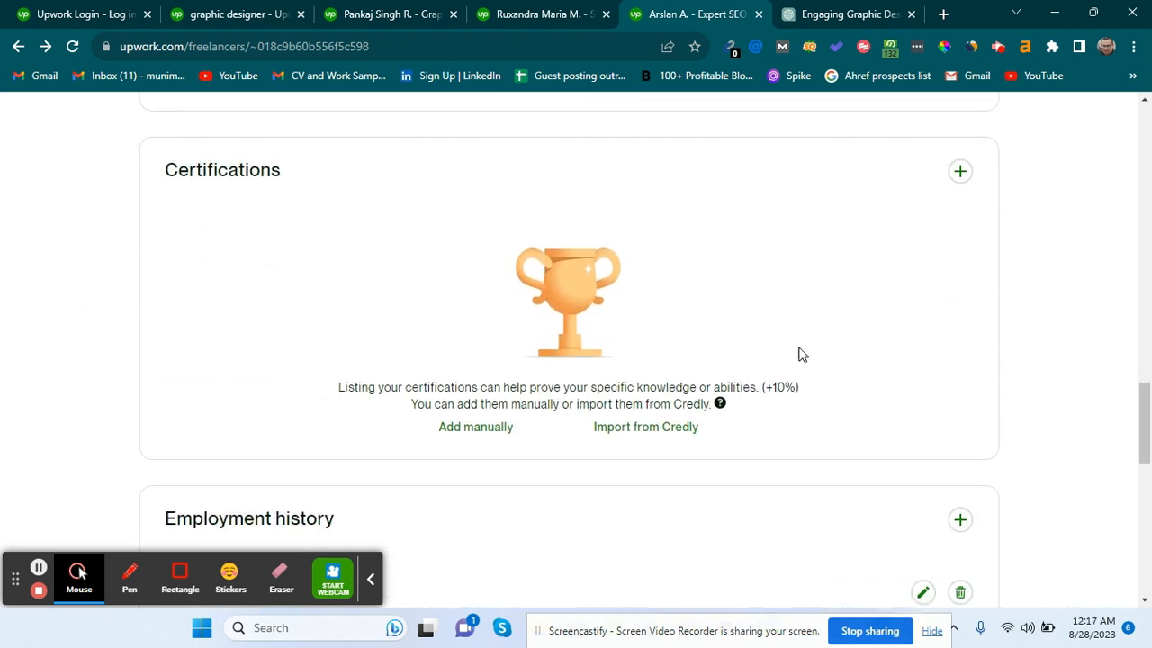
# Add a certification manually, searching 'hubs' to choose Hubspot Inbound Certification.
pyautogui.click(963, 175)
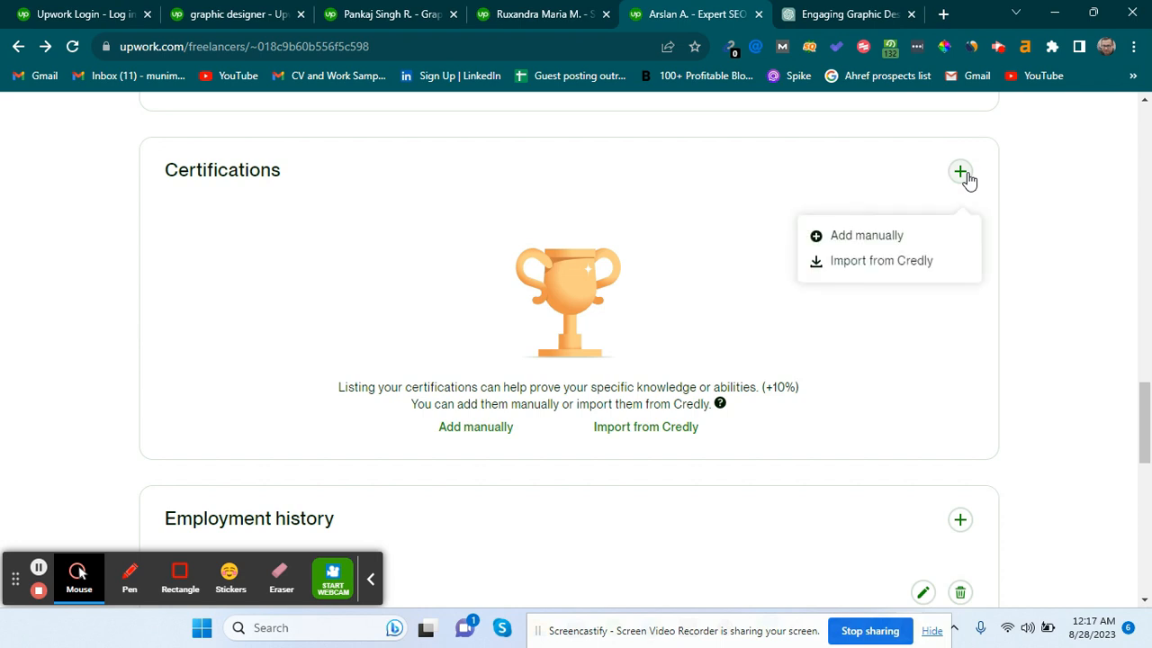
pyautogui.click(866, 236)
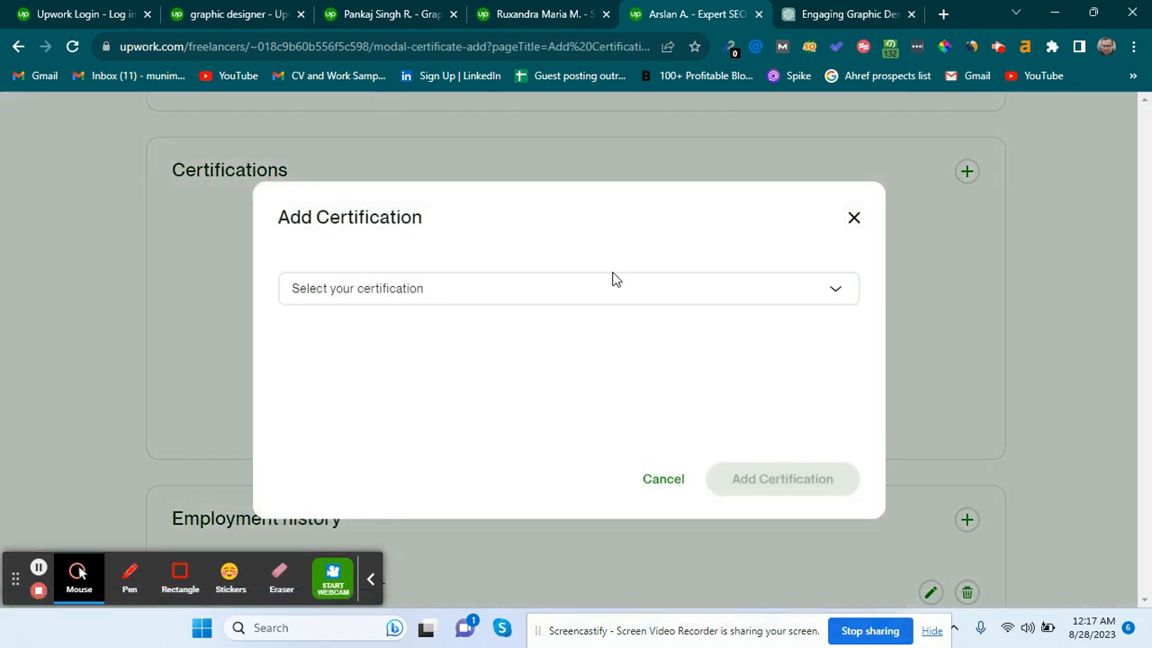
pyautogui.click(600, 295)
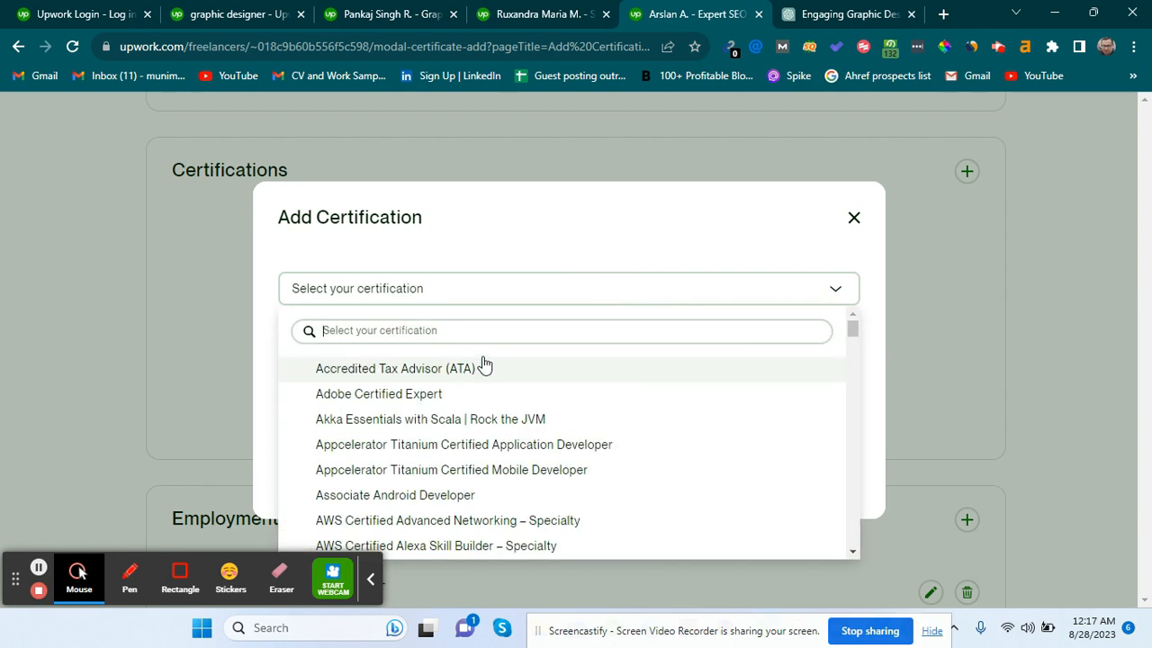
pyautogui.write('wri')
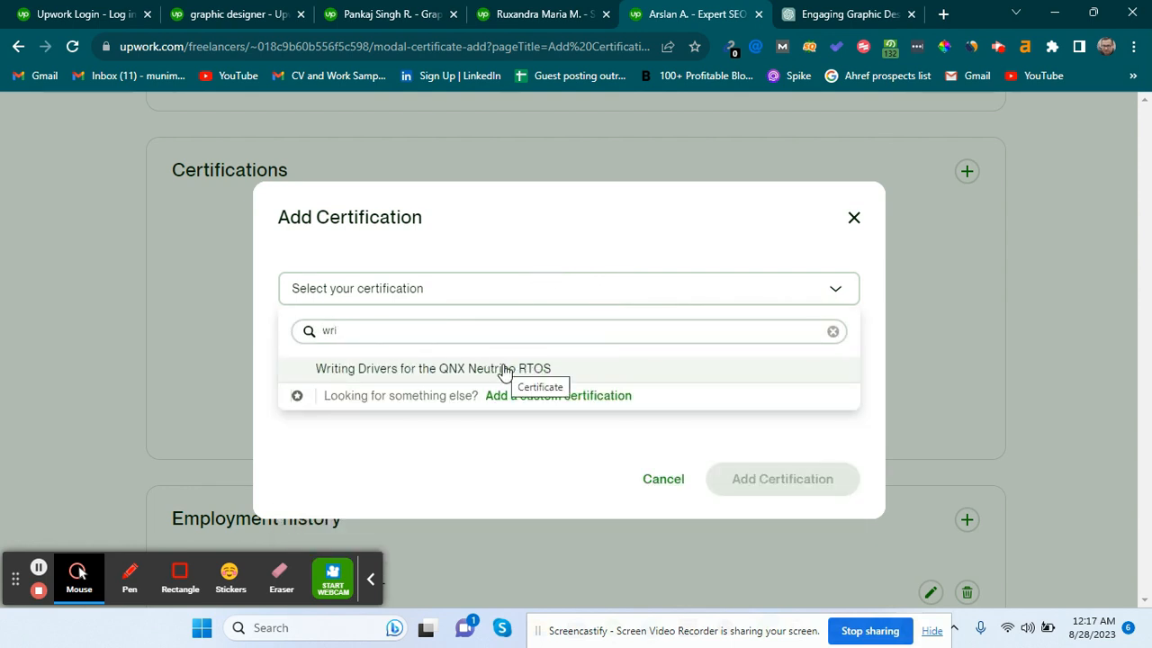
pyautogui.press('BackSpace')
pyautogui.press('BackSpace')
pyautogui.press('BackSpace')
pyautogui.write('seo')
pyautogui.press('BackSpace')
pyautogui.press('BackSpace')
pyautogui.press('BackSpace')
pyautogui.write('hubsp')
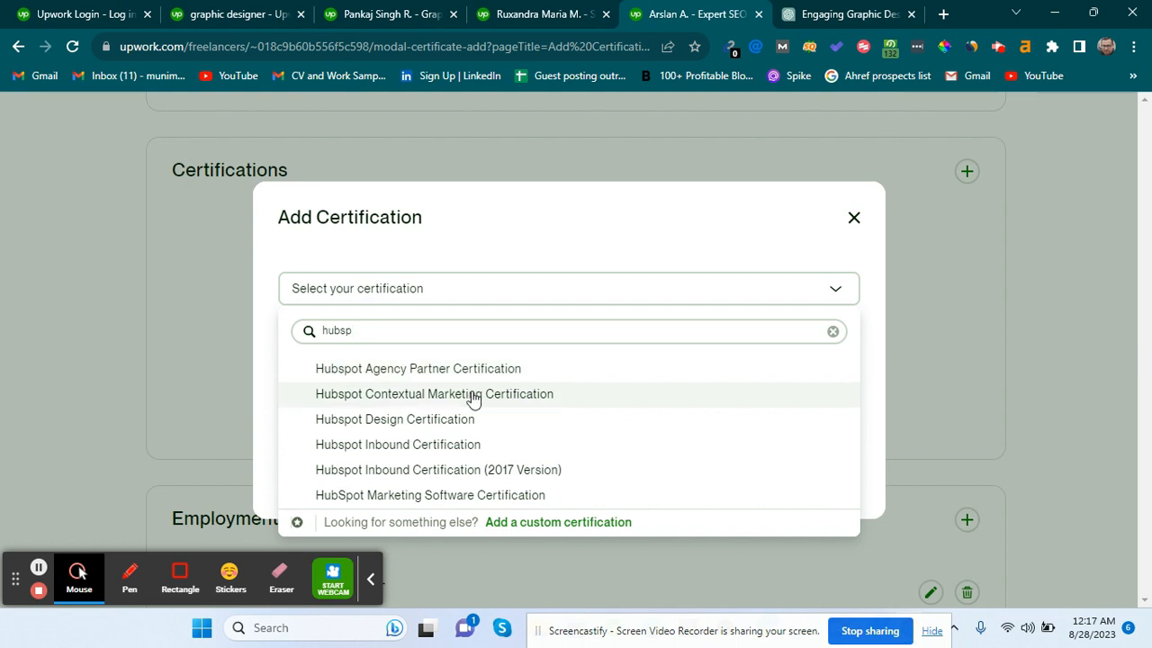
pyautogui.click(462, 445)
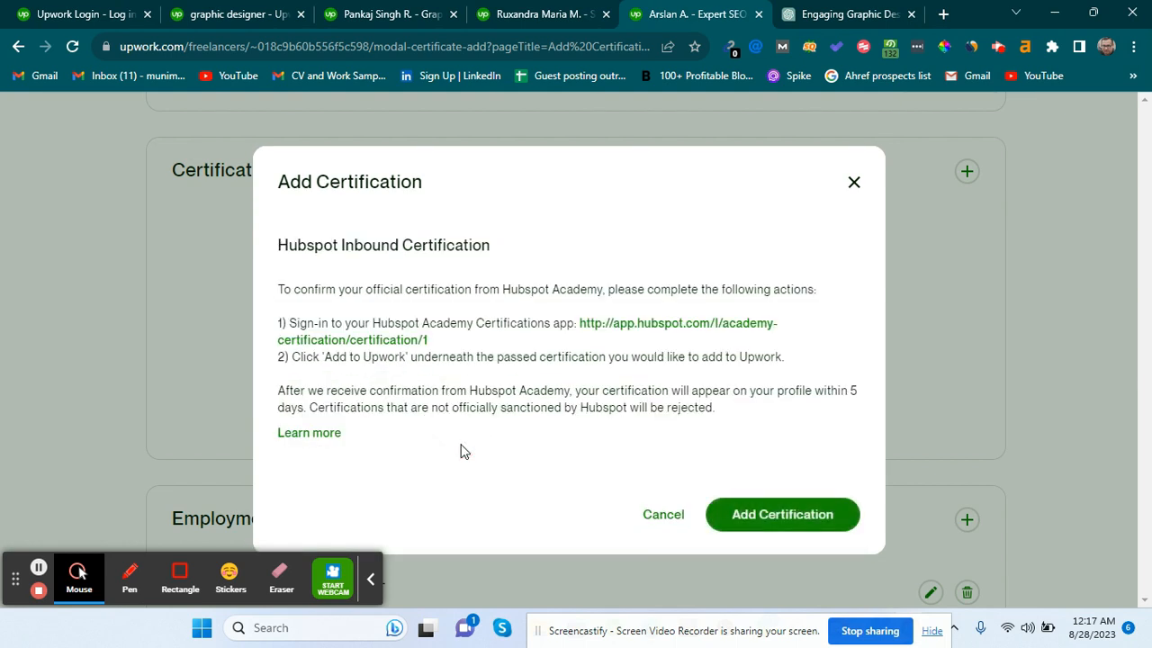
# Confirm adding Hubspot Inbound Certification to the profile.
pyautogui.click(747, 511)
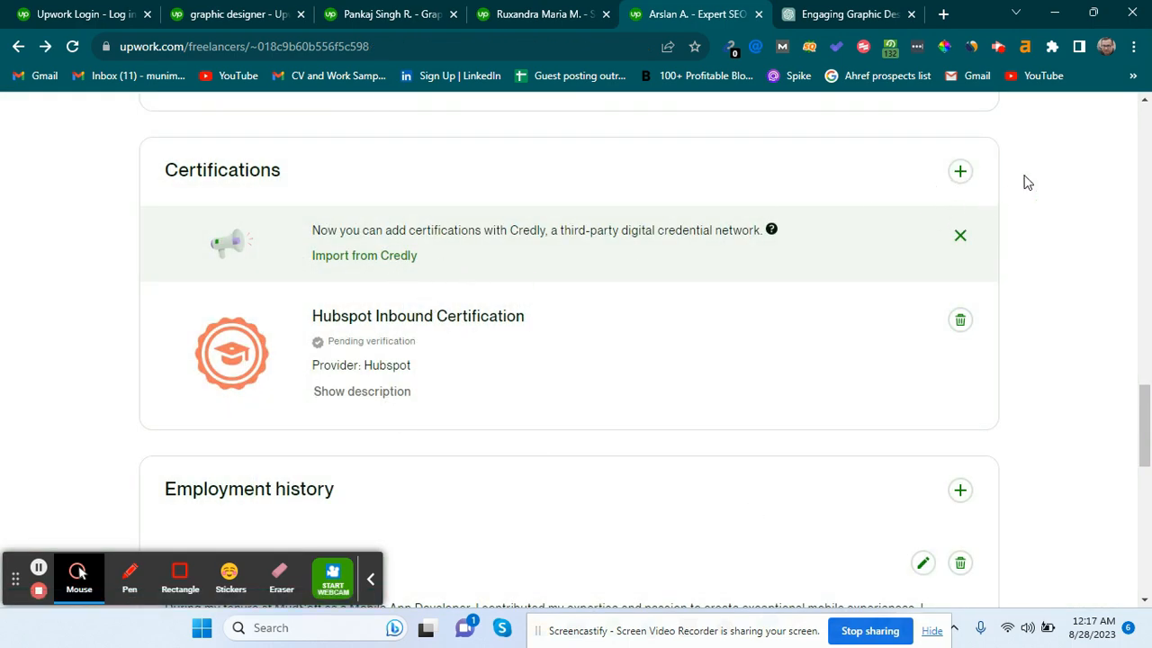
pyautogui.scroll(-3, 656, 420)
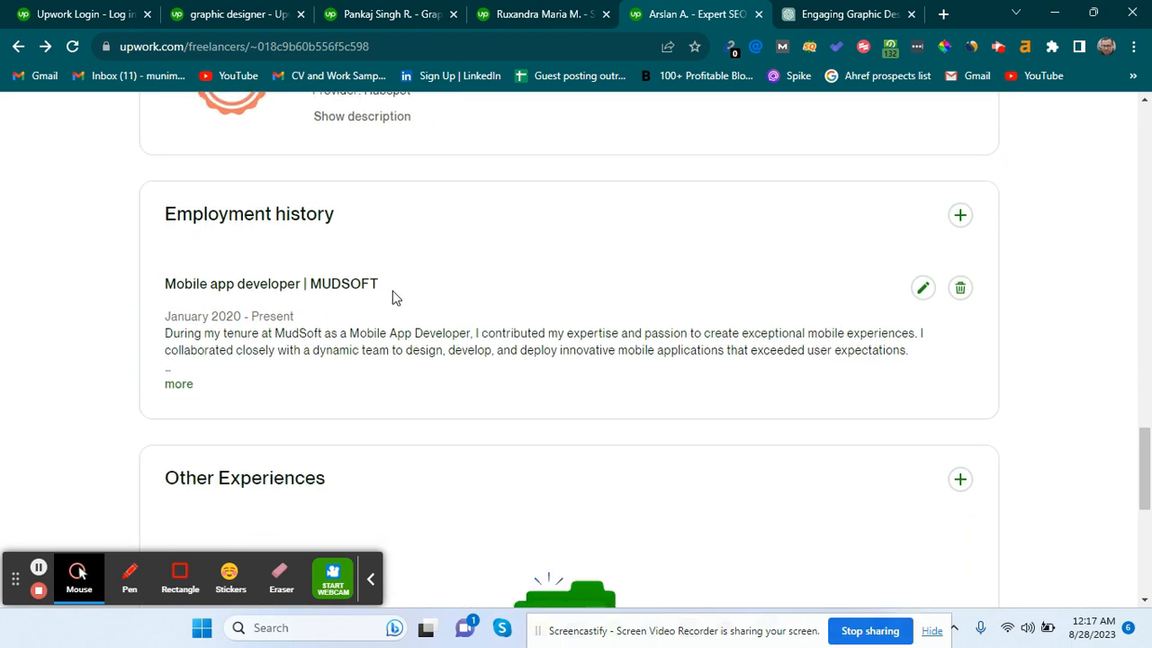
pyautogui.scroll(2, 394, 298)
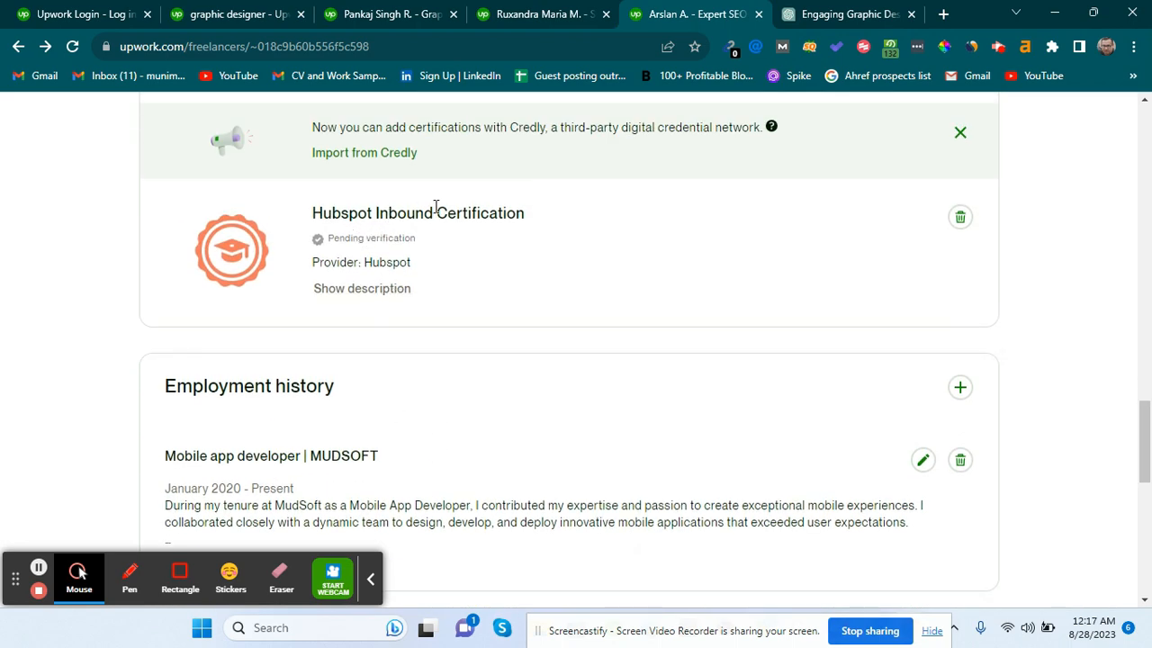
# Check the Hubspot entry marked Pending verification, then start a new employment entry.
pyautogui.tripleClick(348, 240)
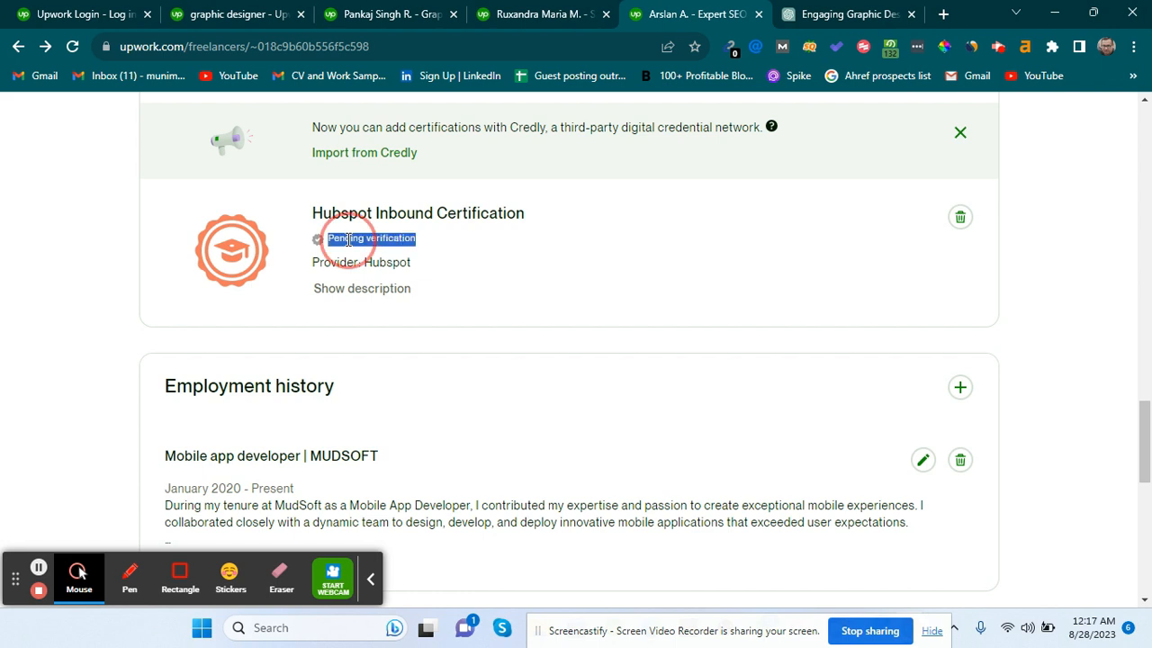
pyautogui.doubleClick(348, 240)
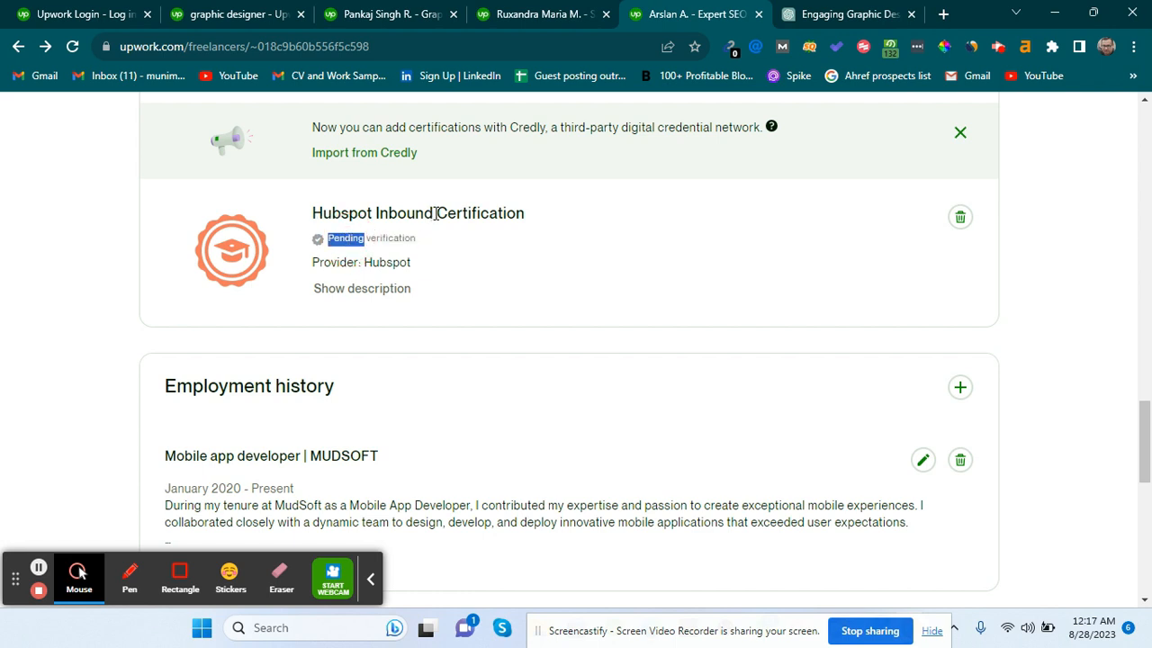
pyautogui.click(437, 214)
pyautogui.click(437, 214)
pyautogui.click(436, 214)
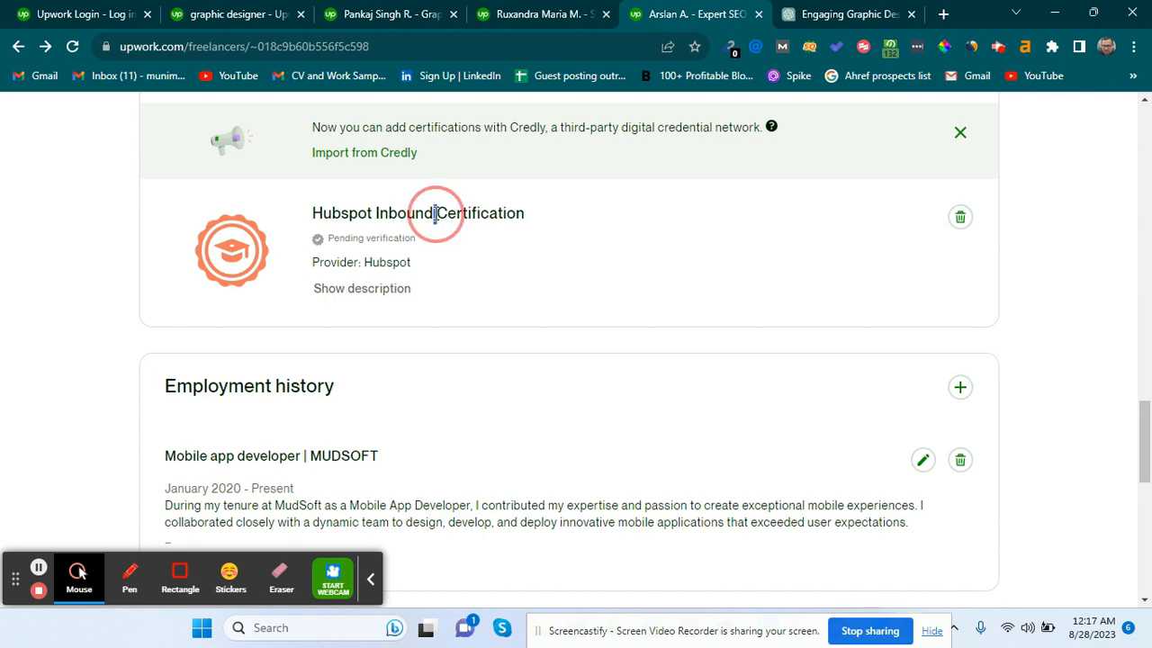
pyautogui.moveTo(373, 211); pyautogui.dragTo(314, 213)
pyautogui.click(386, 339)
pyautogui.scroll(-3, 385, 338)
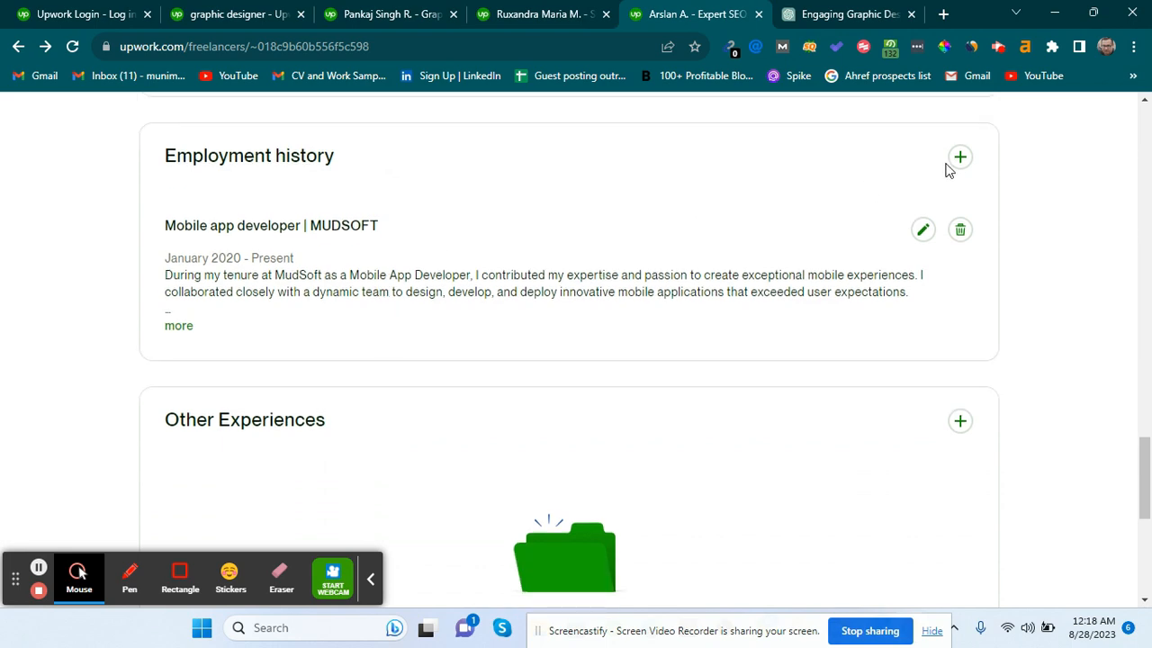
pyautogui.click(959, 162)
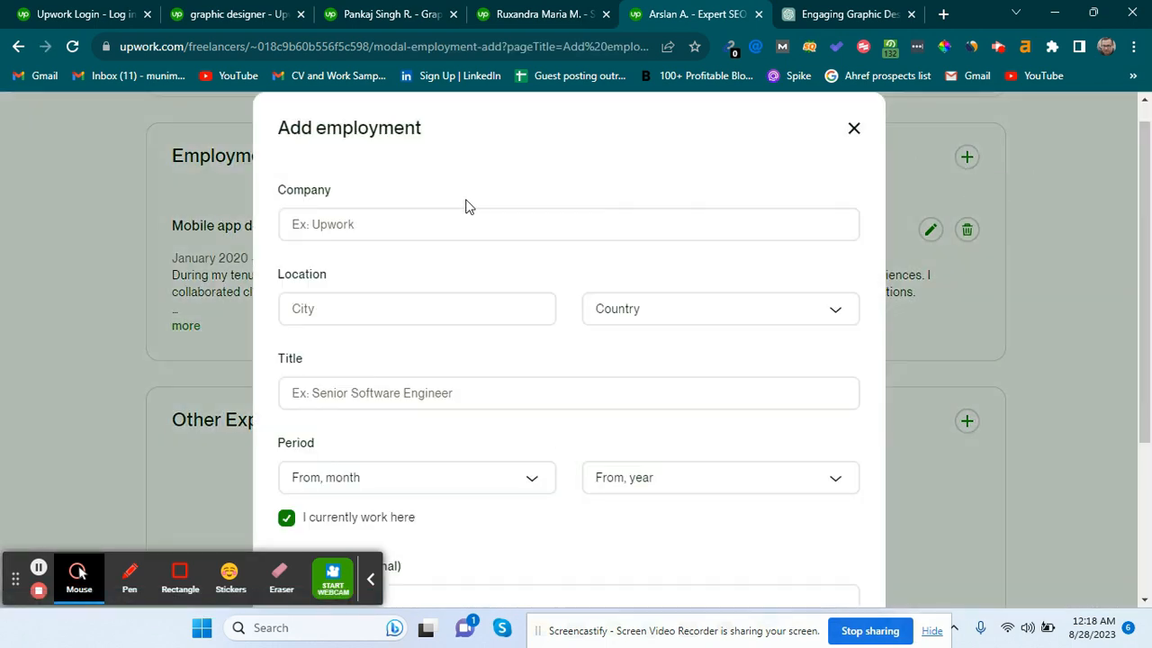
# Cancel the empty employment form and scroll back through the profile page.
pyautogui.scroll(-1, 464, 211)
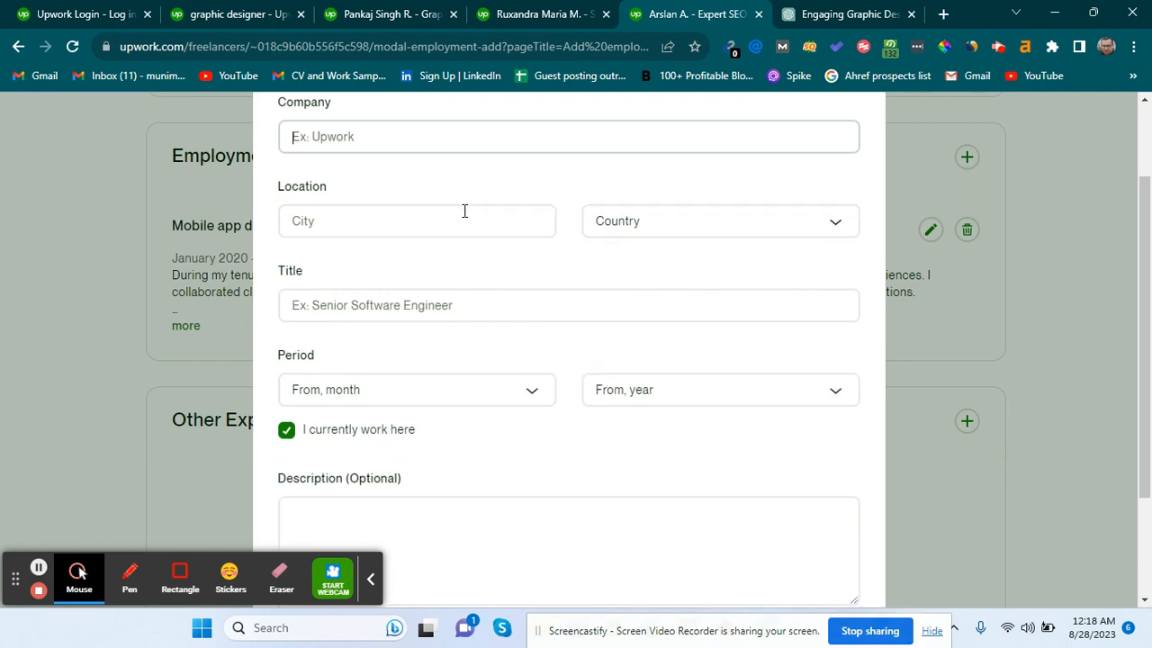
pyautogui.scroll(-2, 440, 506)
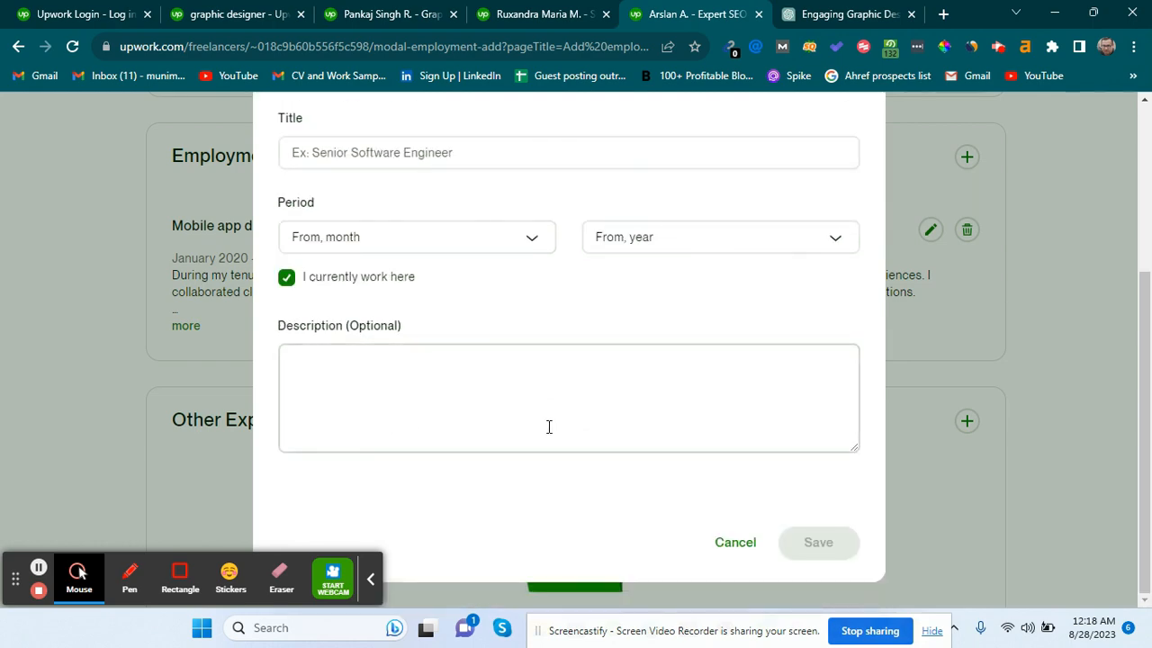
pyautogui.click(731, 544)
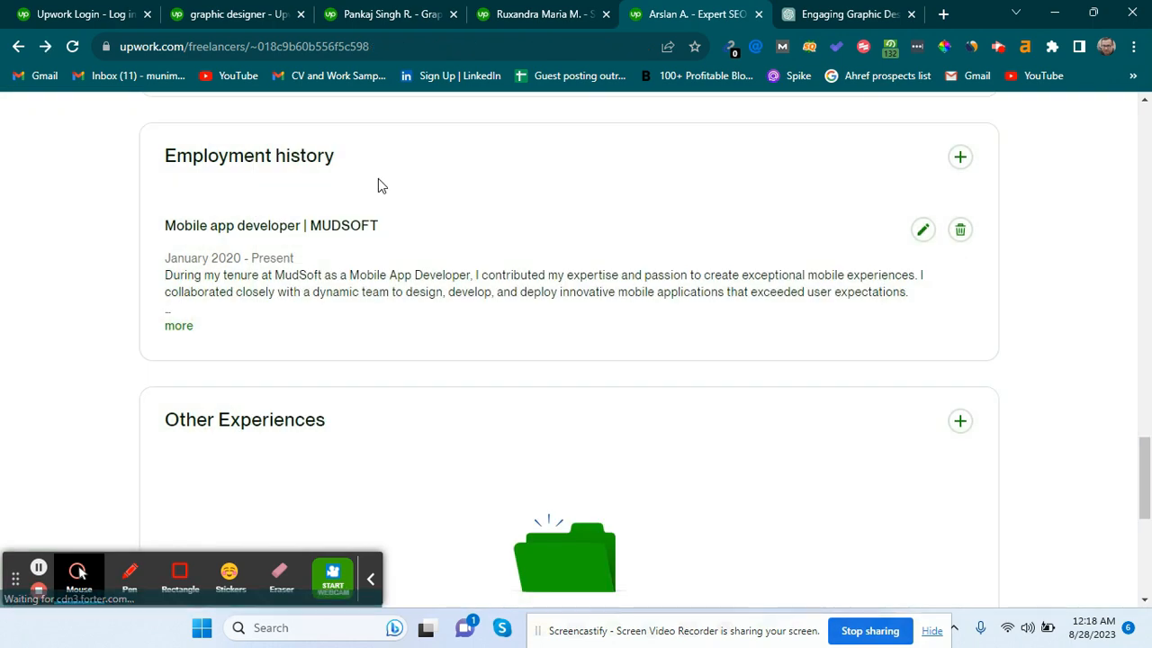
pyautogui.scroll(-5, 378, 178)
pyautogui.scroll(15, 378, 178)
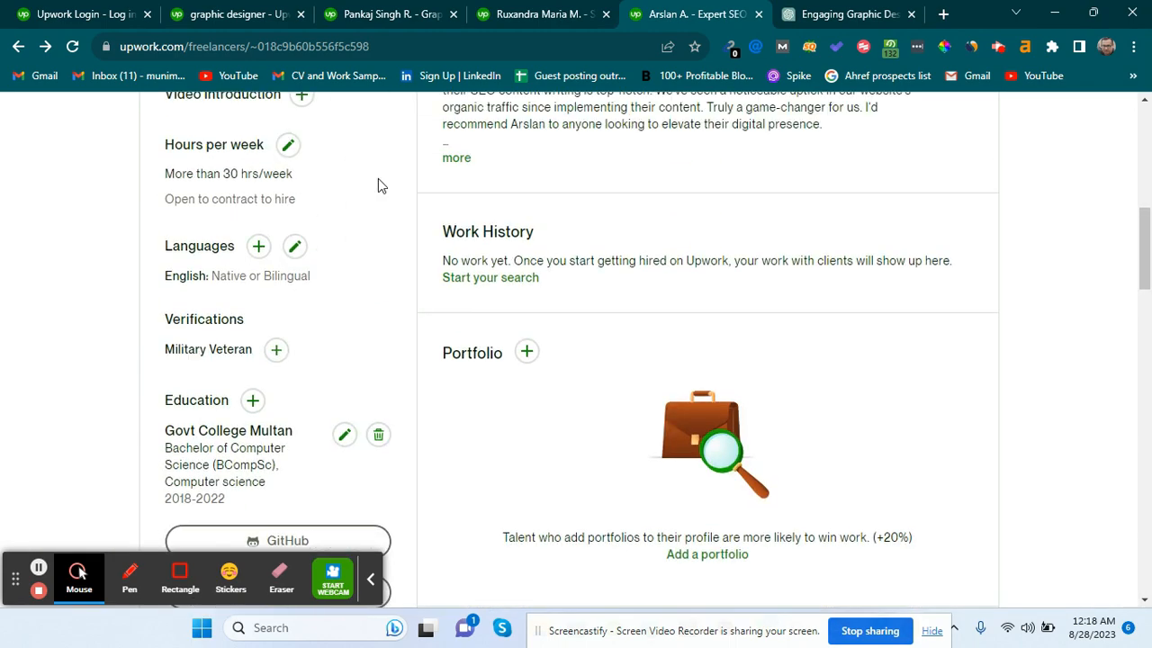
pyautogui.scroll(-12, 378, 178)
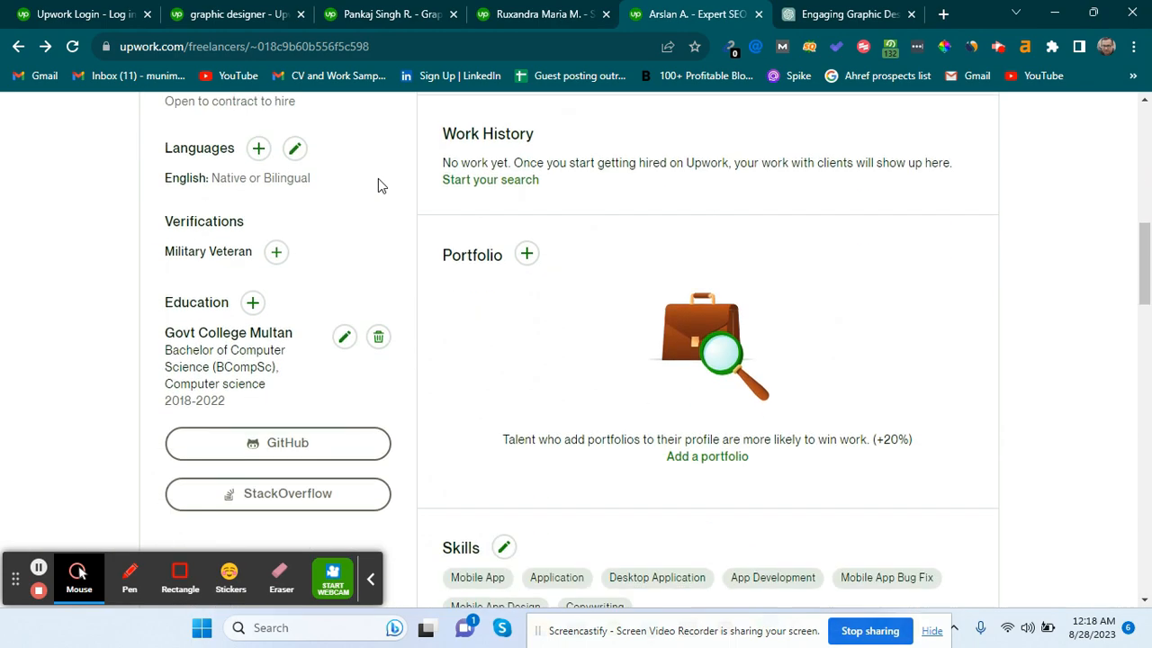
pyautogui.scroll(12, 349, 259)
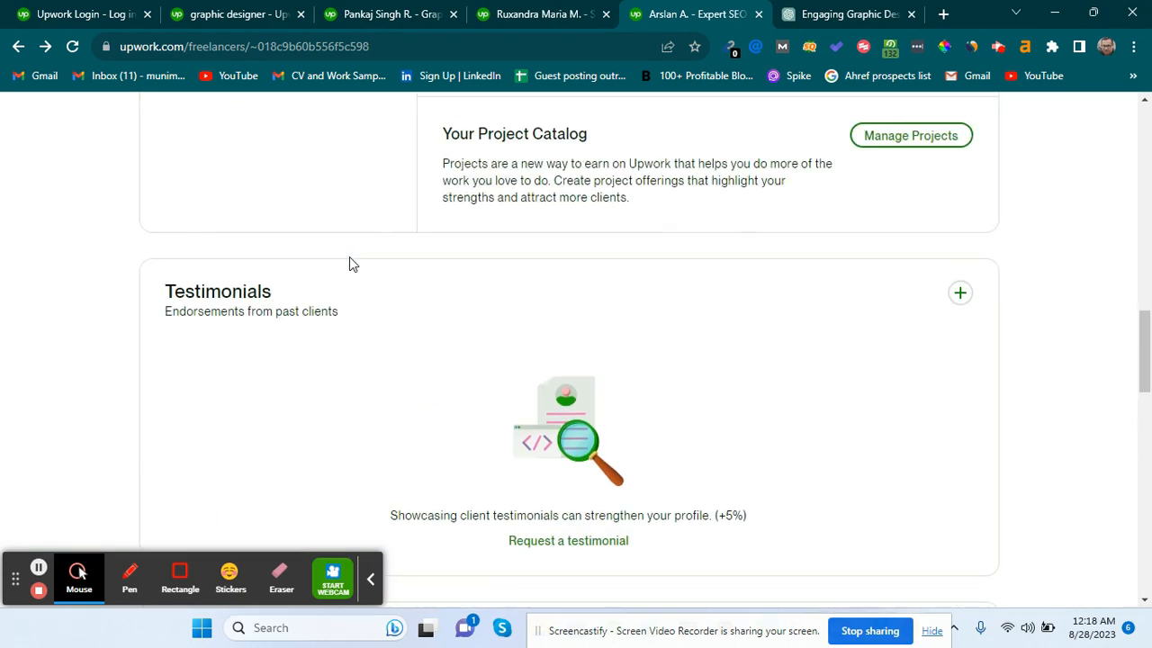
pyautogui.scroll(-4, 349, 260)
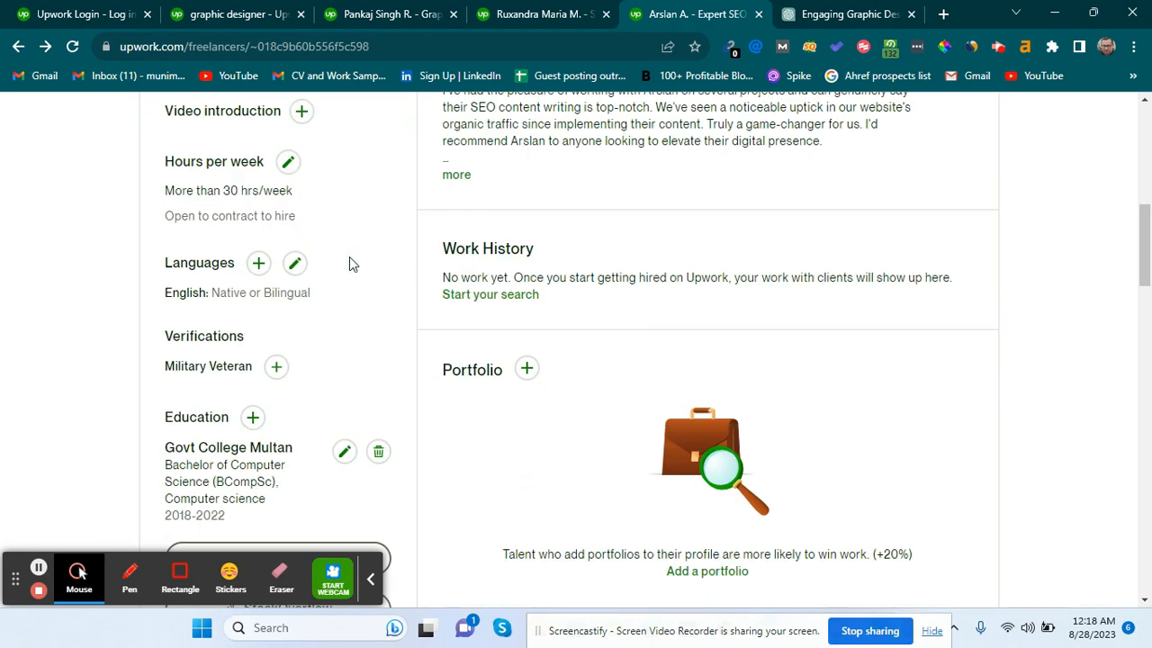
pyautogui.click(300, 115)
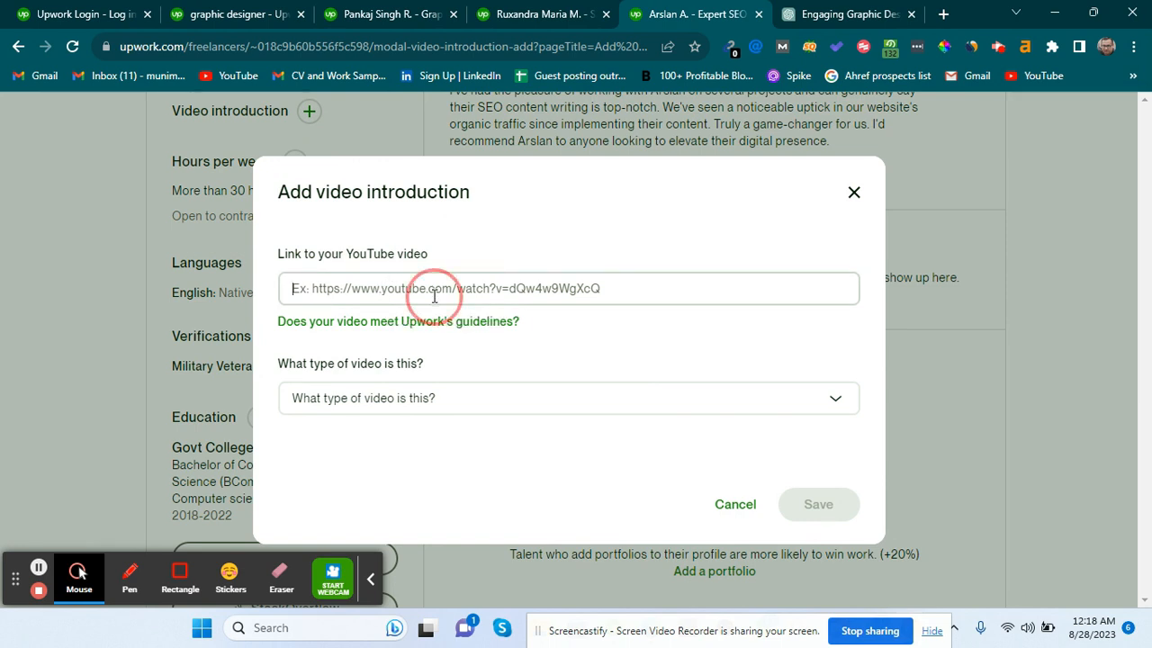
pyautogui.click(734, 505)
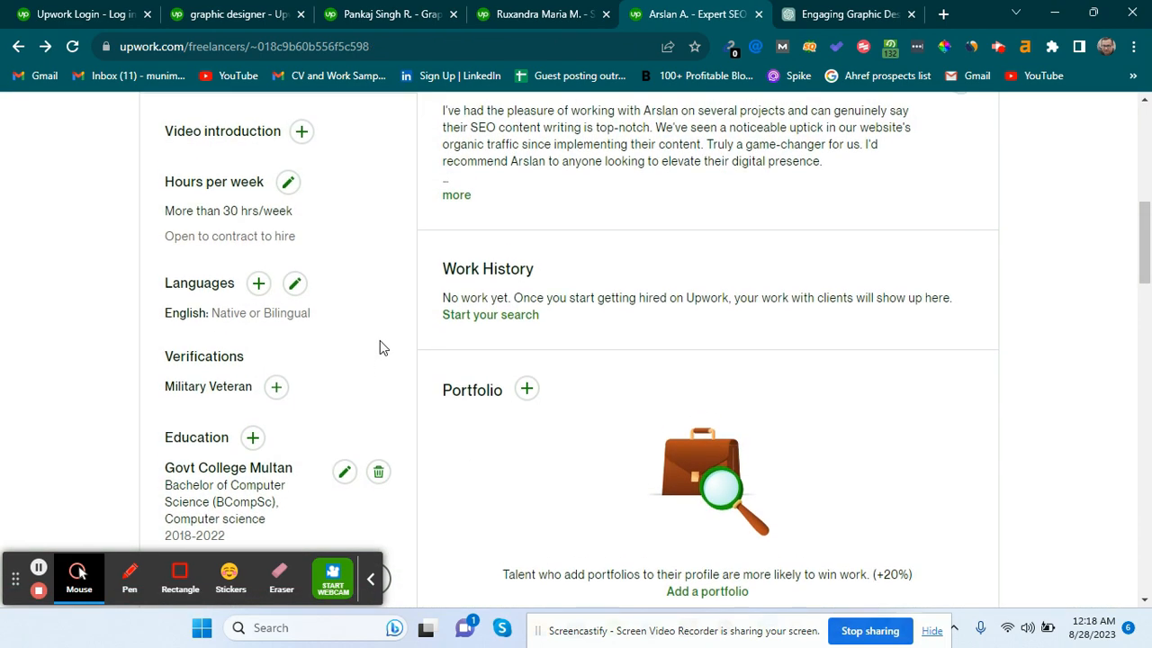
pyautogui.scroll(-1, 379, 340)
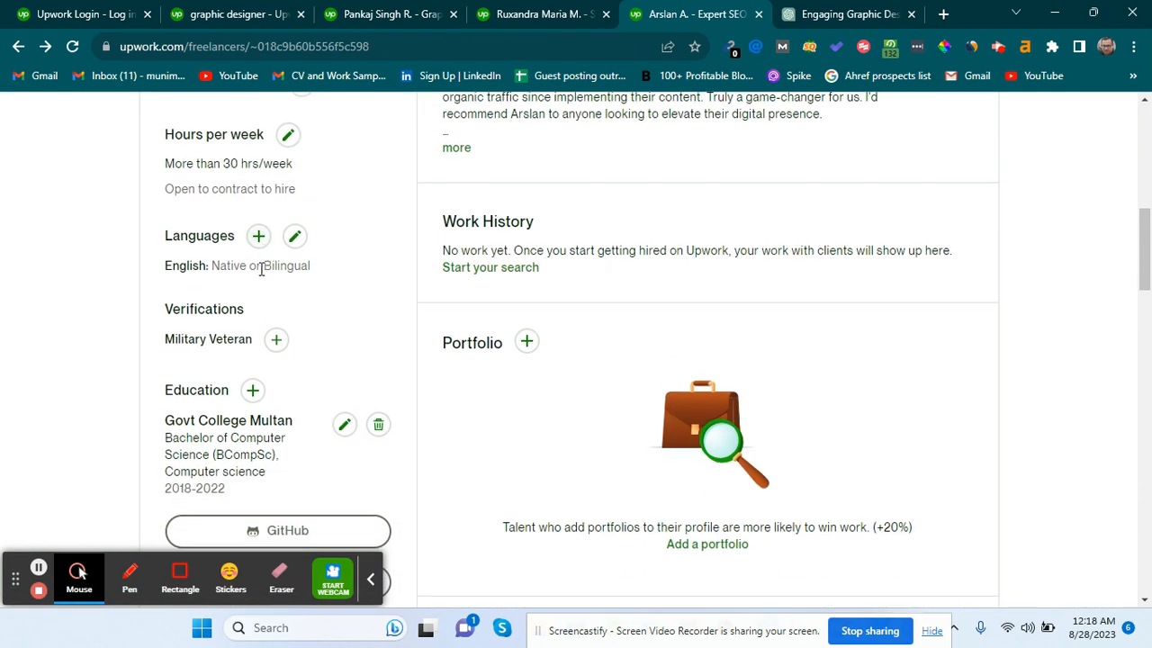
pyautogui.scroll(2, 324, 270)
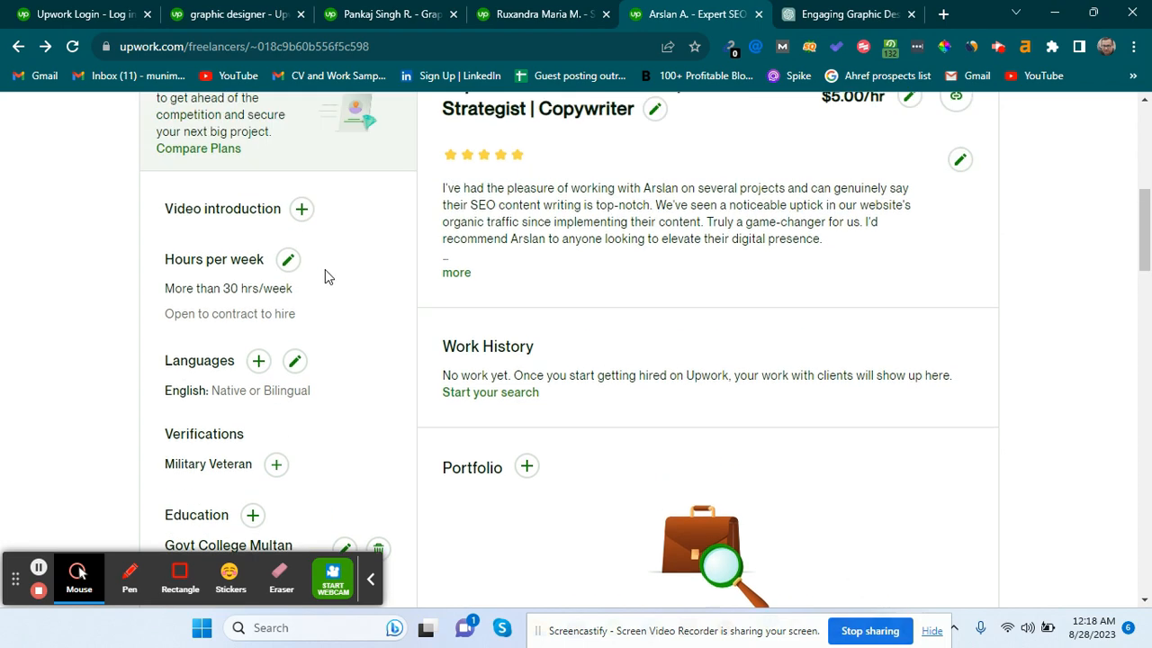
# Save availability as More than 30 hrs/week, keeping contract-to-hire openness.
pyautogui.click(292, 258)
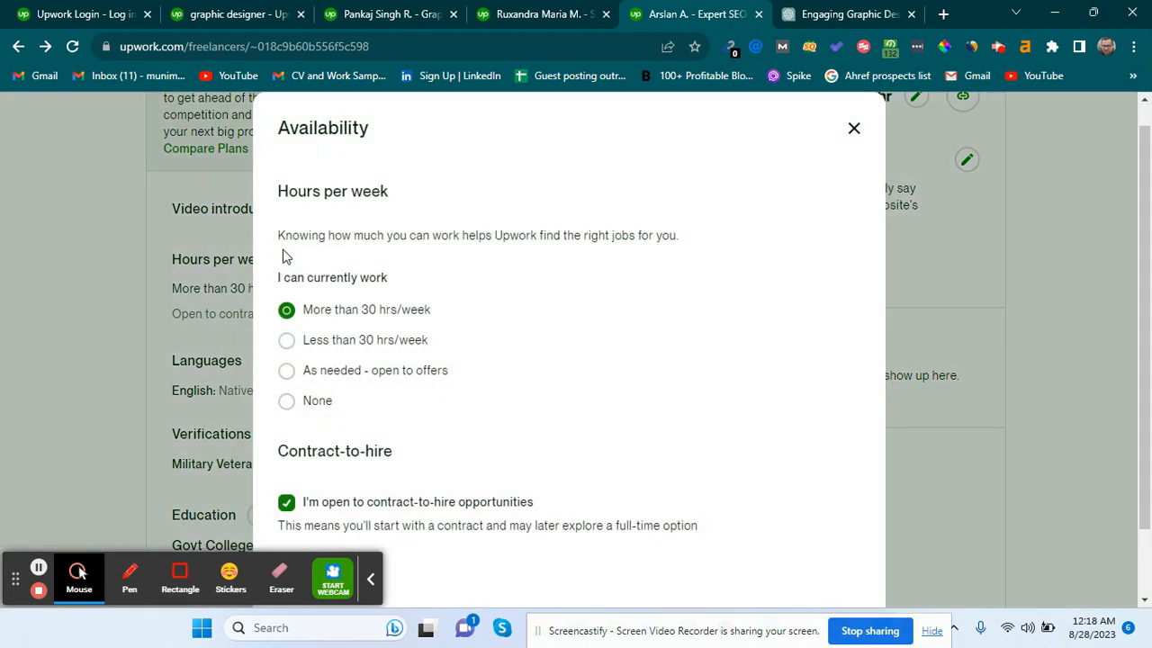
pyautogui.scroll(-1, 454, 319)
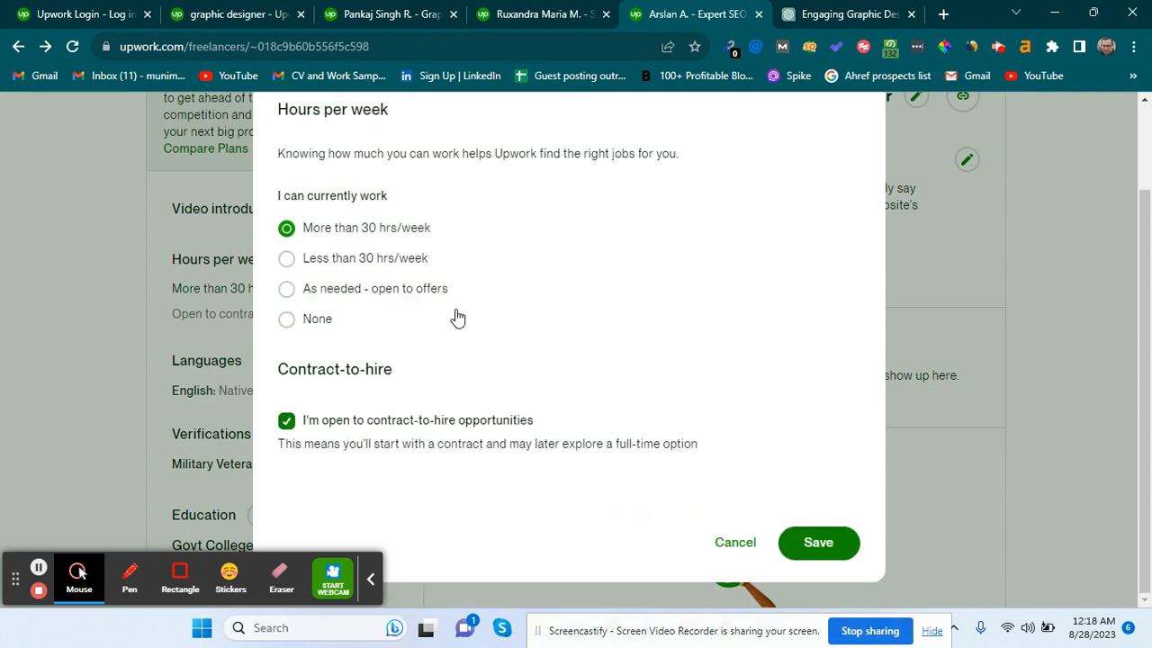
pyautogui.click(810, 544)
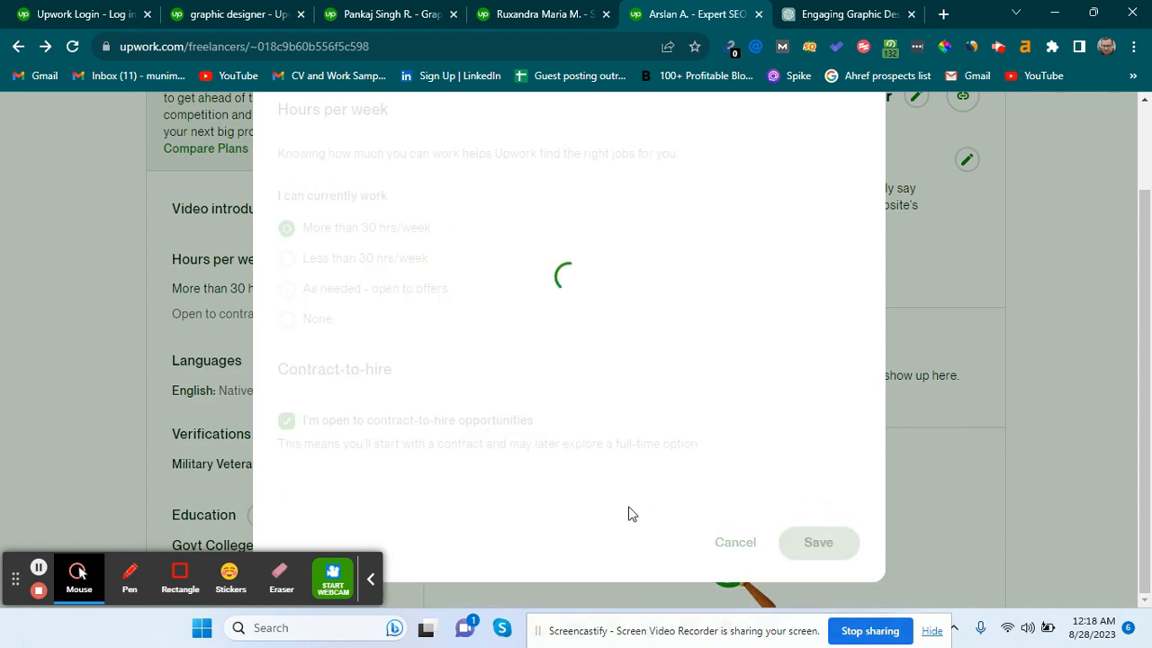
pyautogui.scroll(3, 300, 362)
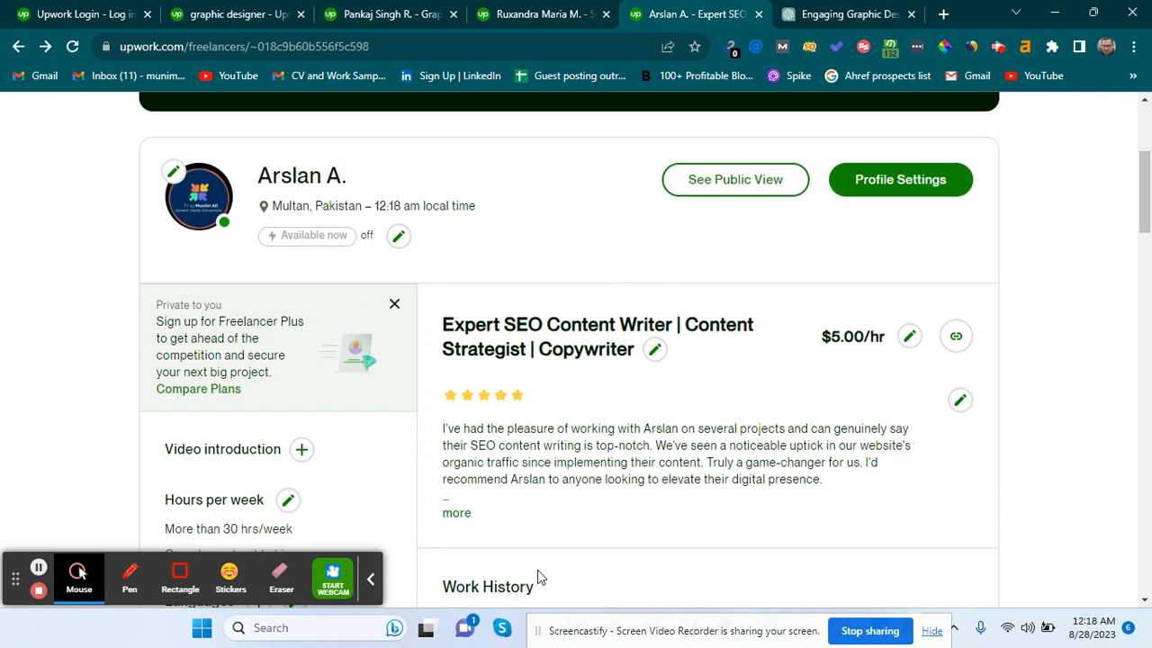
pyautogui.scroll(-12, 617, 539)
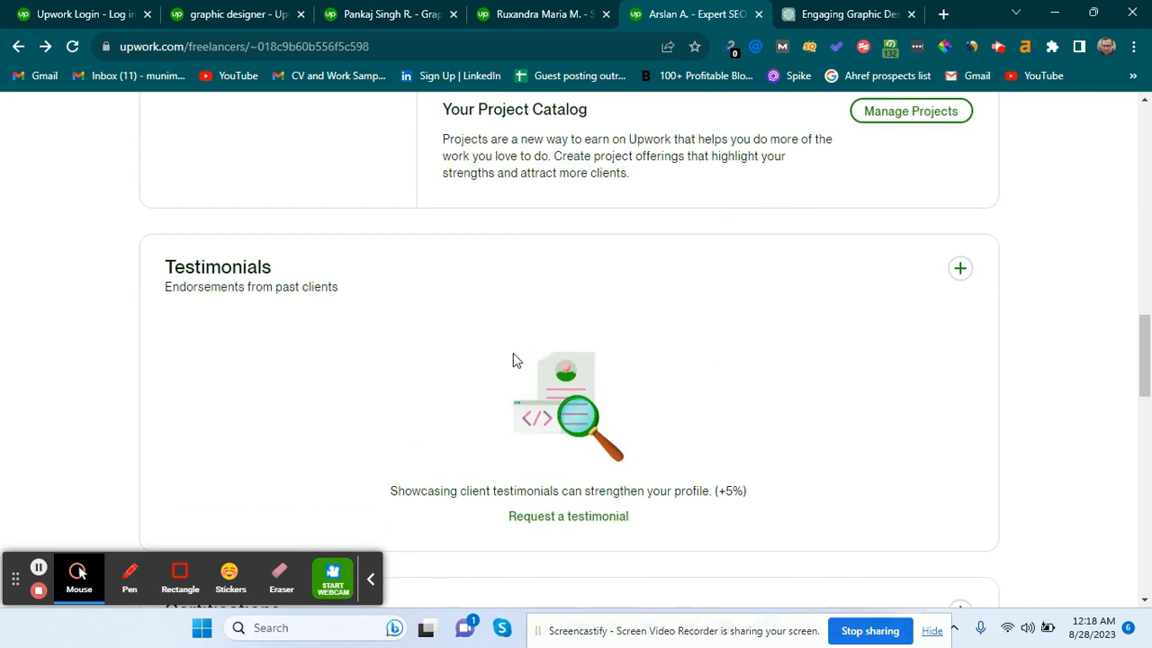
pyautogui.scroll(-2, 513, 360)
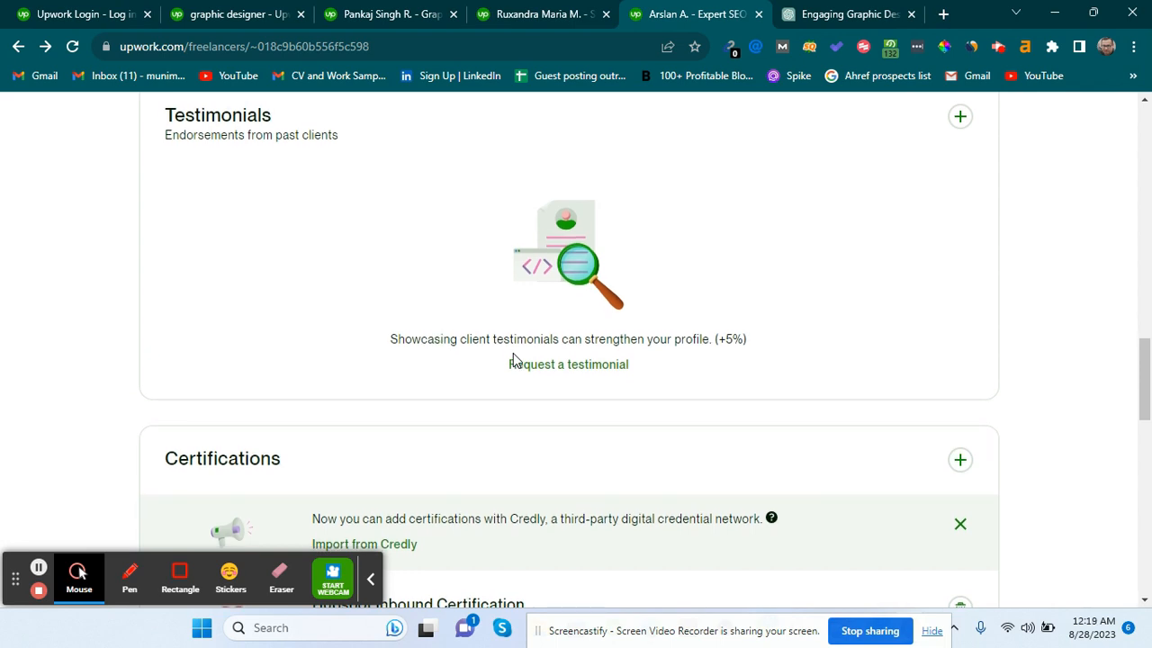
pyautogui.scroll(1, 513, 358)
pyautogui.scroll(2, 514, 369)
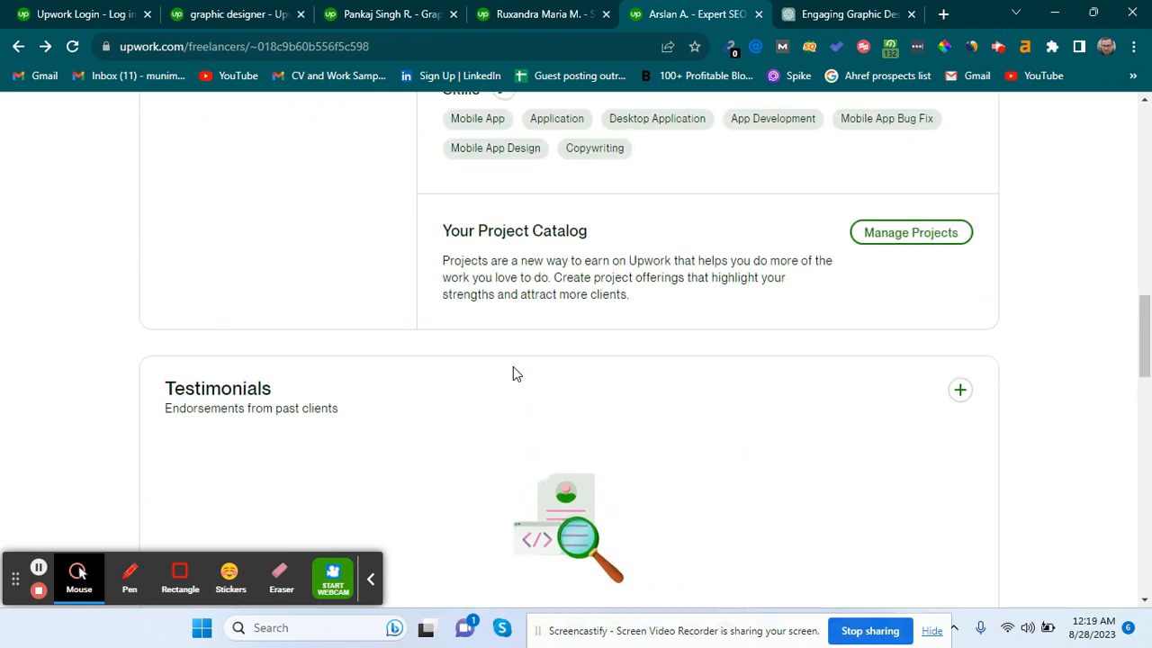
pyautogui.scroll(10, 513, 367)
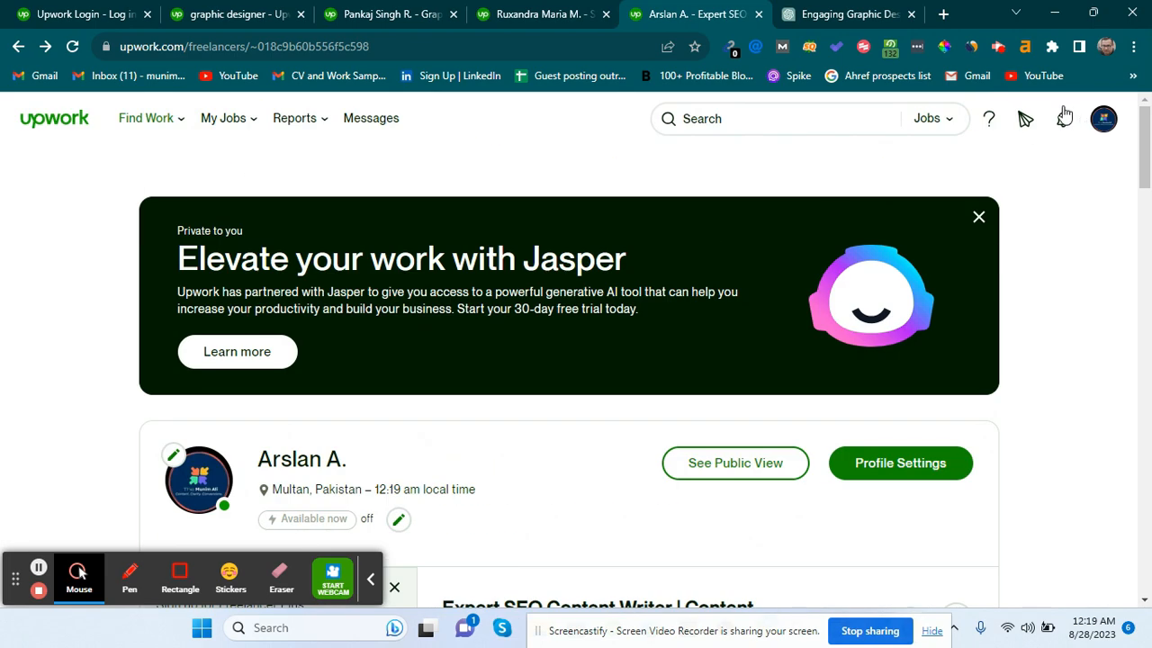
pyautogui.scroll(-2, 560, 425)
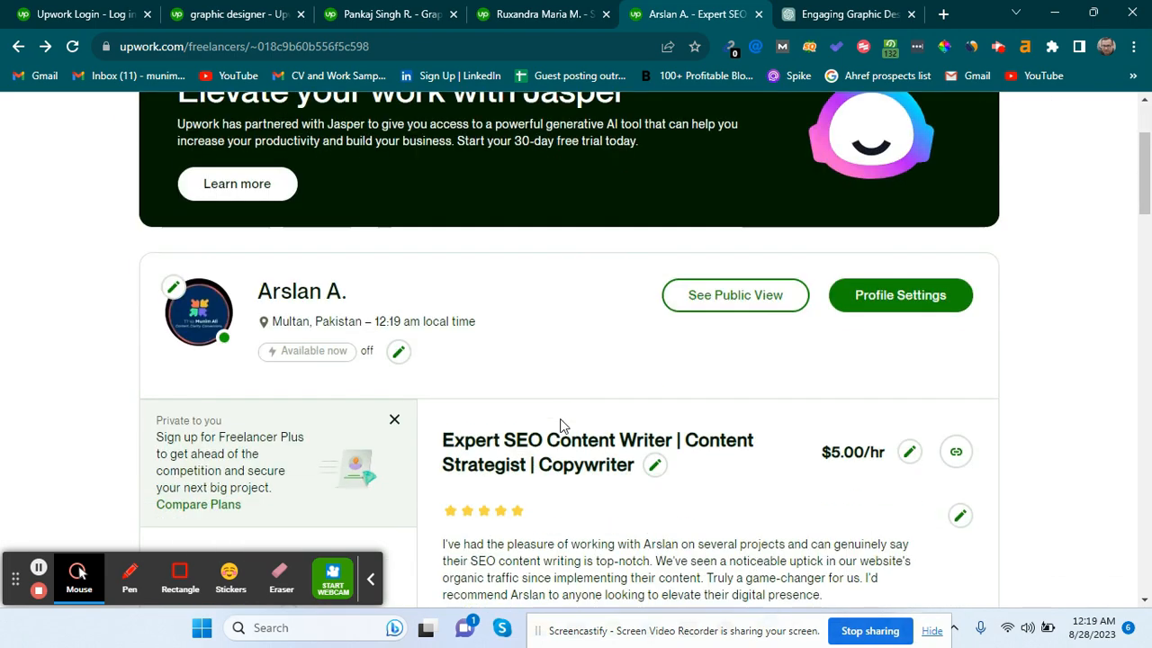
pyautogui.scroll(-1, 560, 423)
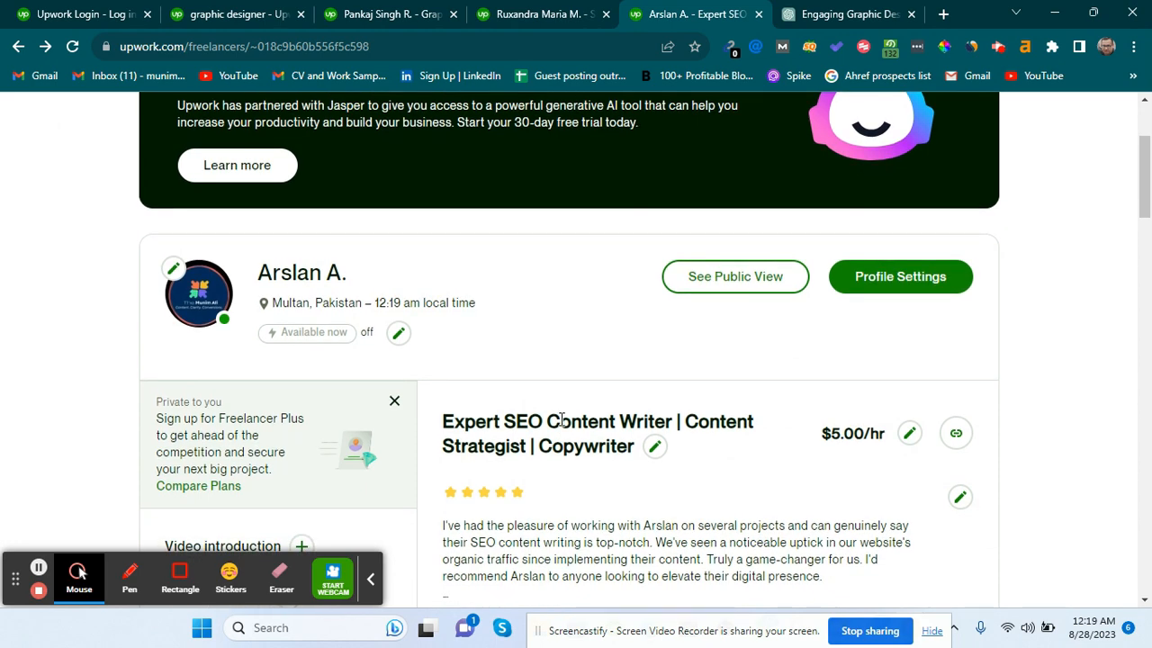
pyautogui.scroll(-1, 561, 422)
pyautogui.scroll(3, 561, 420)
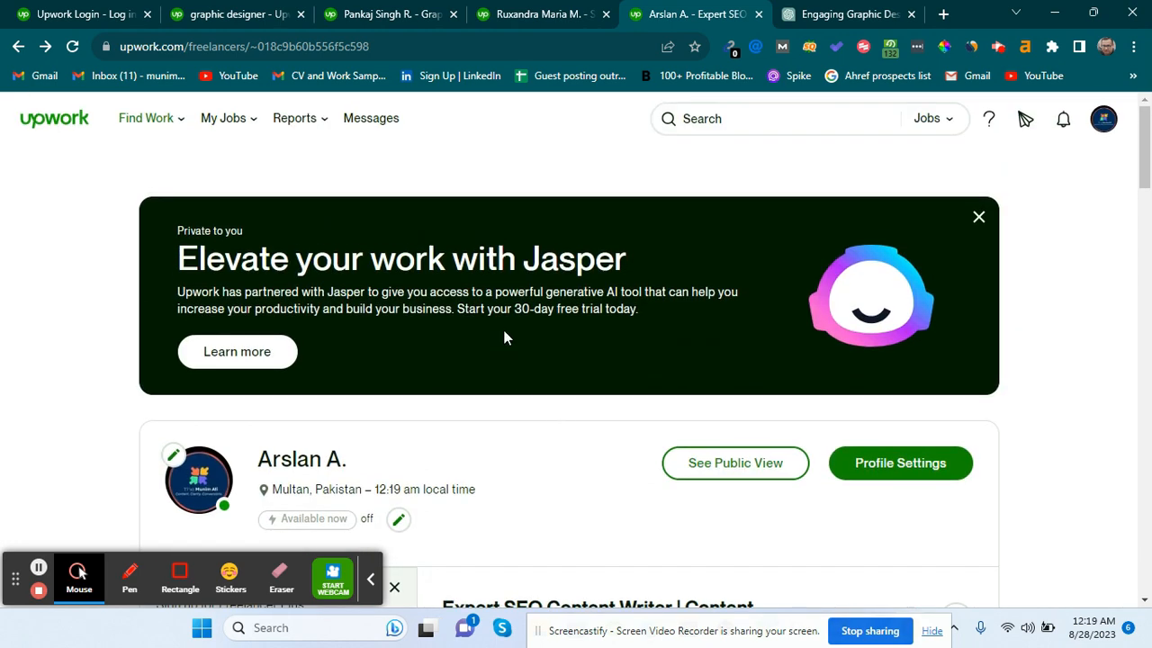
pyautogui.scroll(-5, 1016, 331)
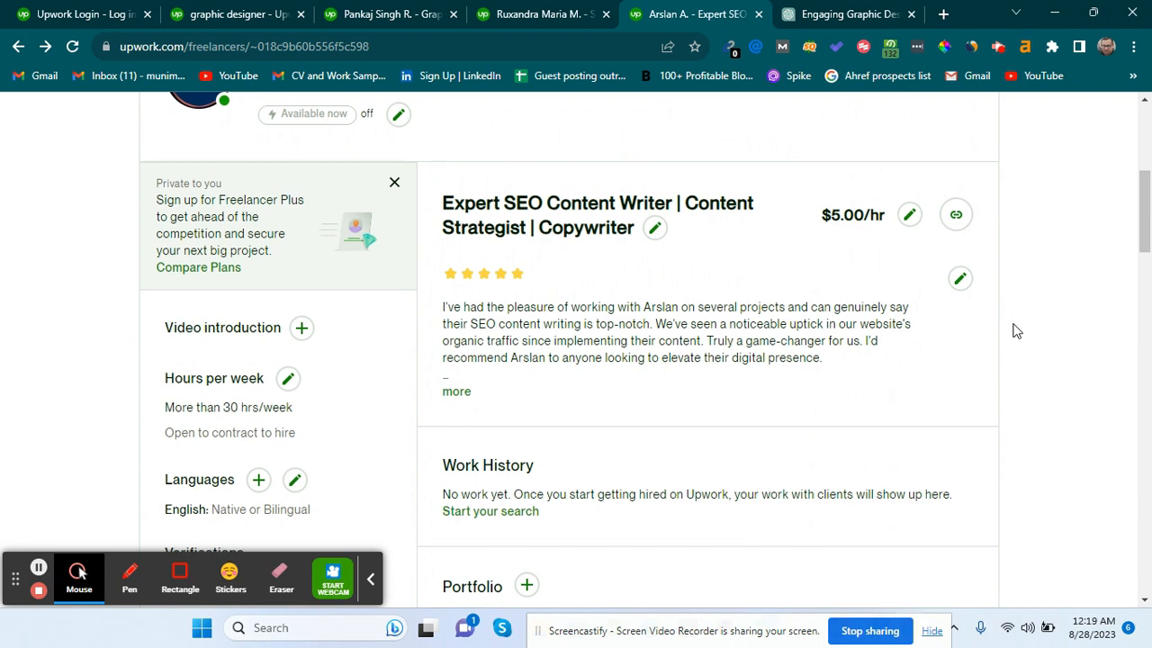
pyautogui.scroll(-1, 493, 404)
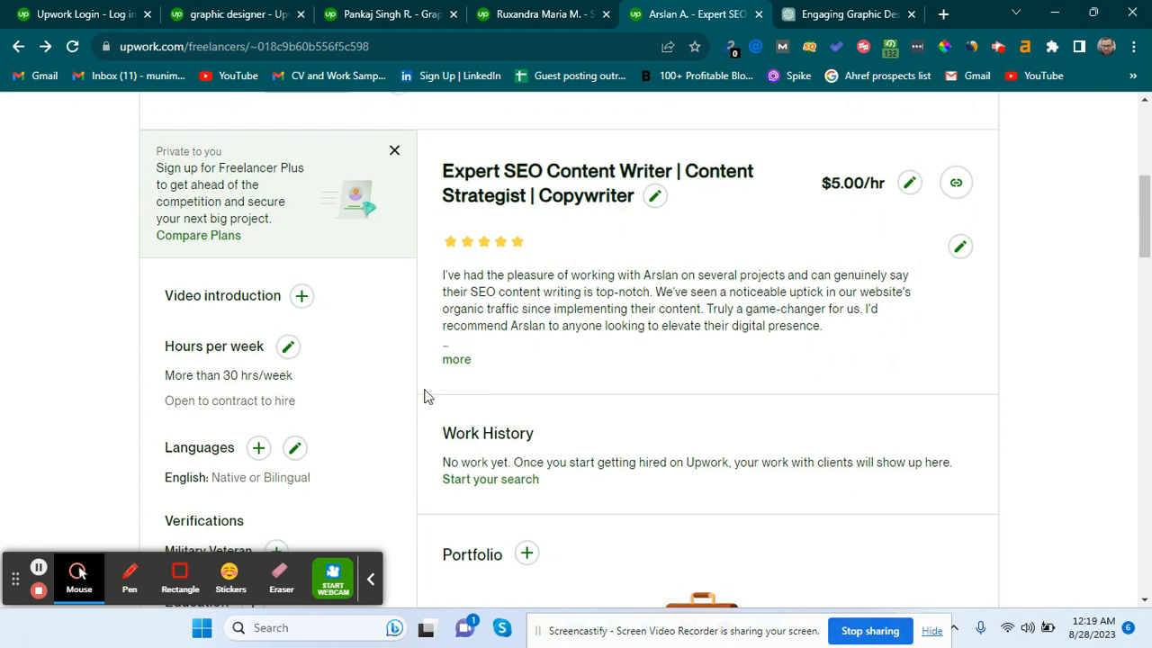
pyautogui.scroll(-1, 428, 396)
pyautogui.scroll(-8, 428, 396)
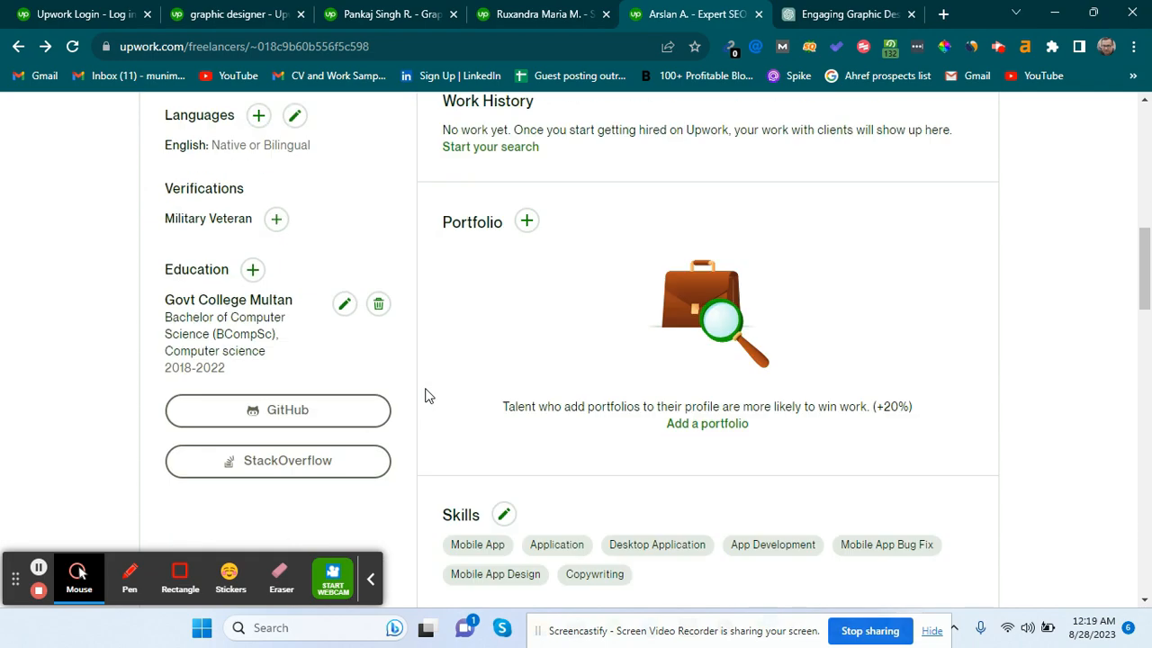
pyautogui.scroll(-4, 428, 394)
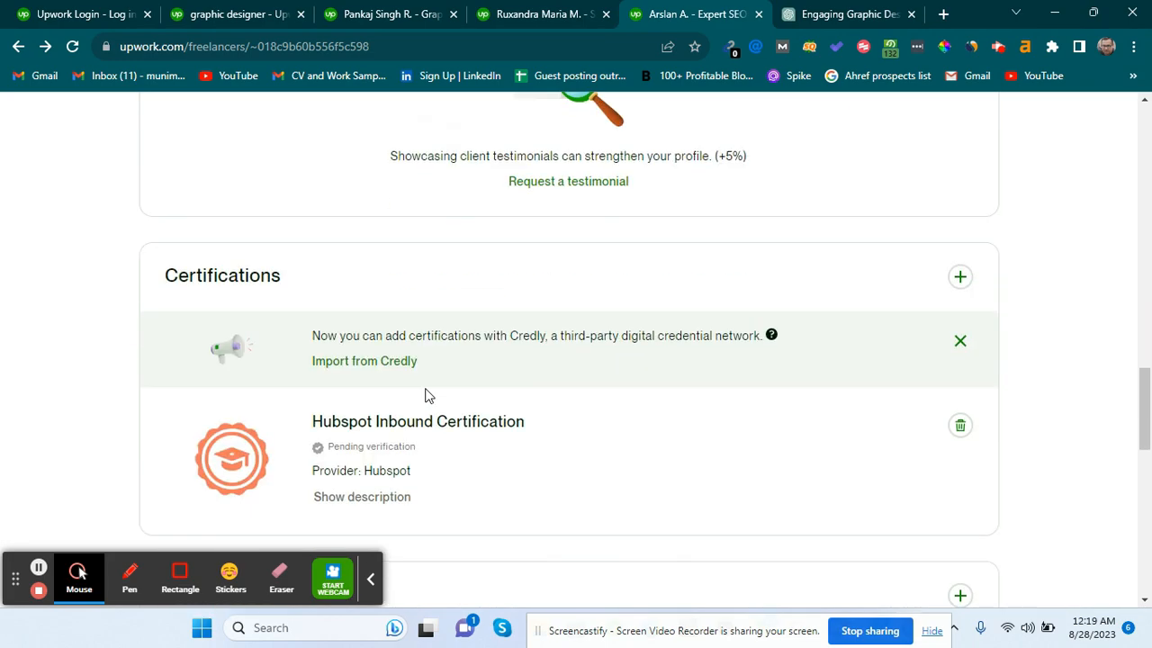
pyautogui.scroll(18, 423, 333)
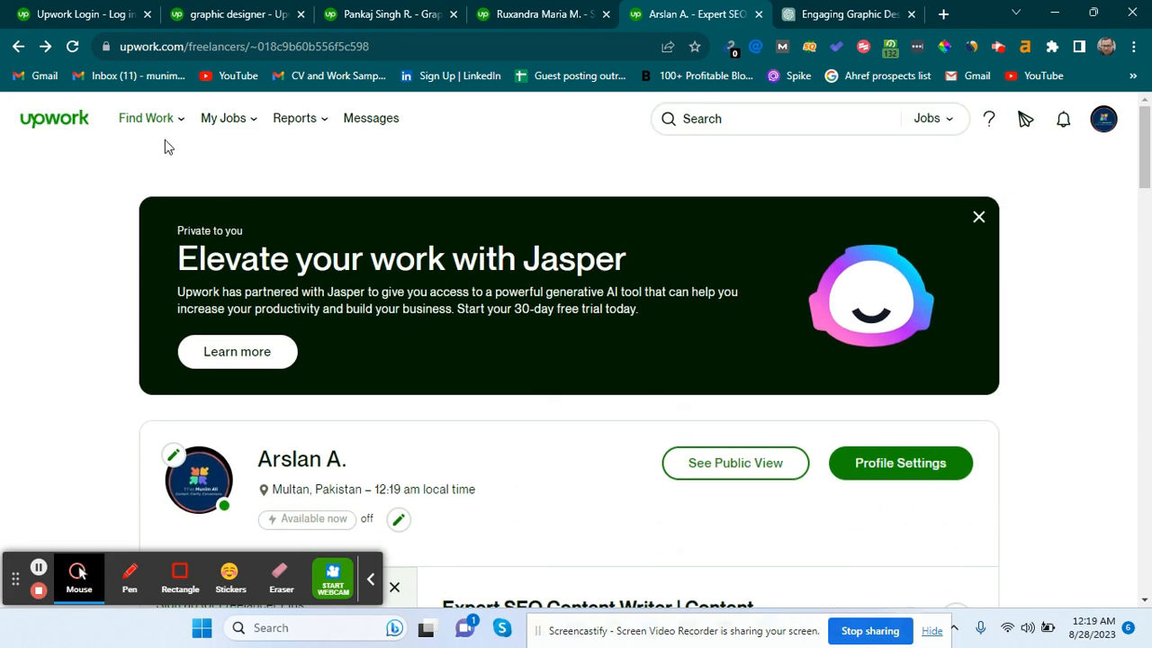
# Go to the Find Work best matches page and view the 75% profile completeness.
pyautogui.moveTo(153, 120)
pyautogui.click(157, 156)
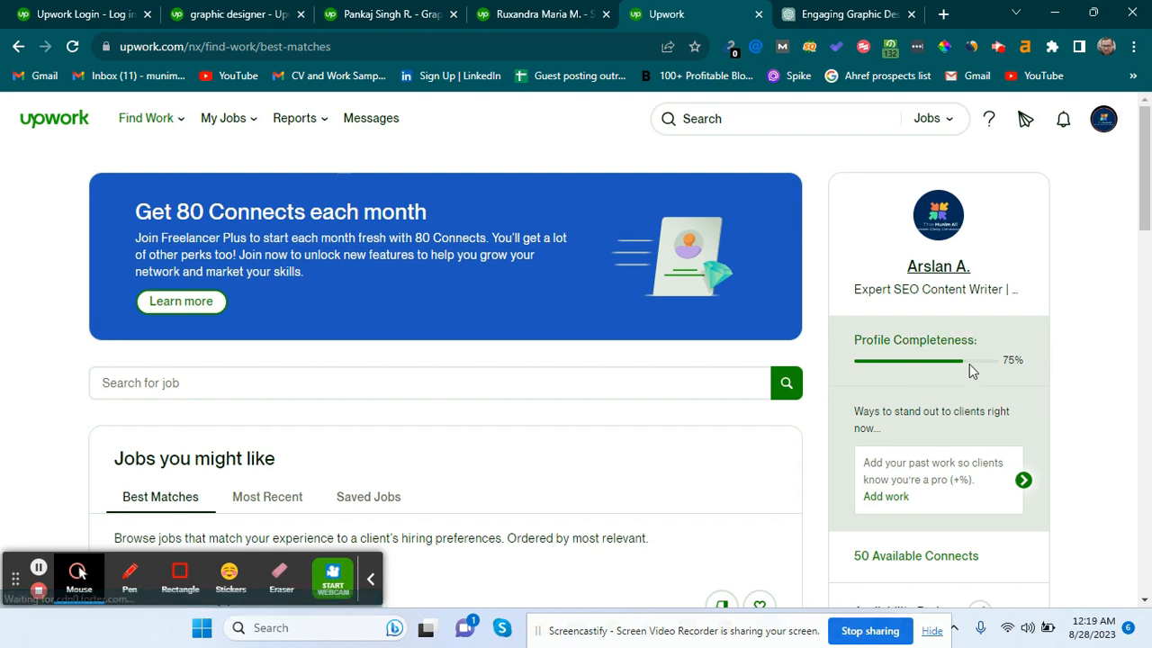
pyautogui.scroll(-2, 723, 456)
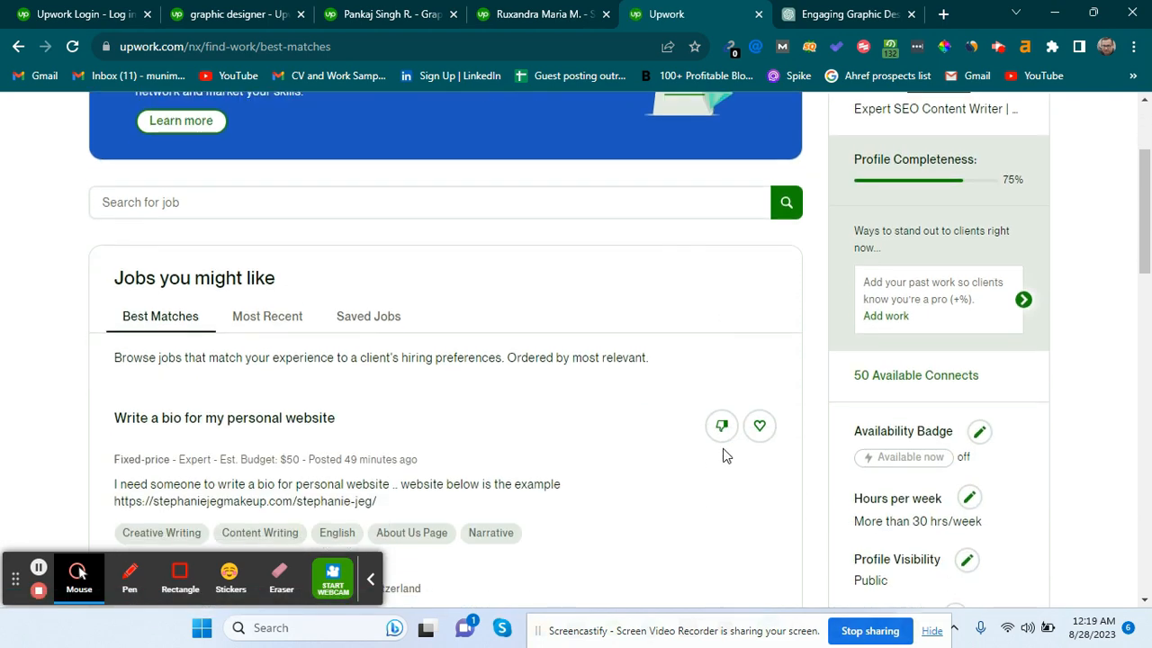